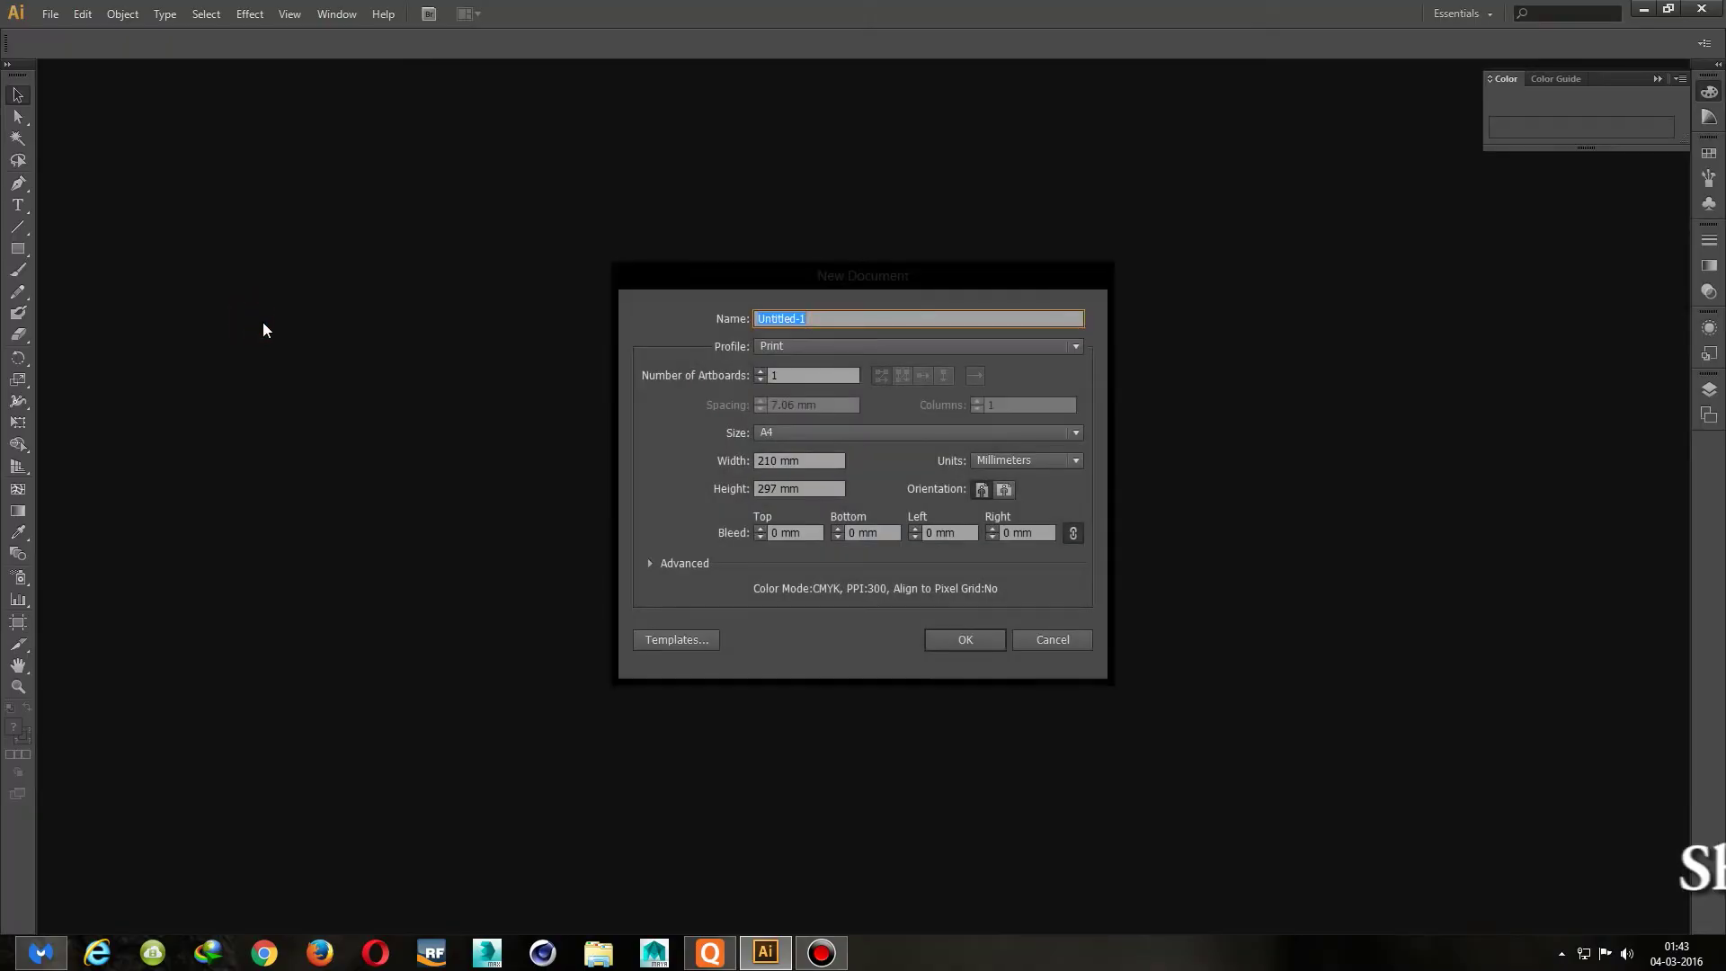
Create a new Video and Film profile document at HDV 1080 size, 1920 × 1080 px
click(819, 346)
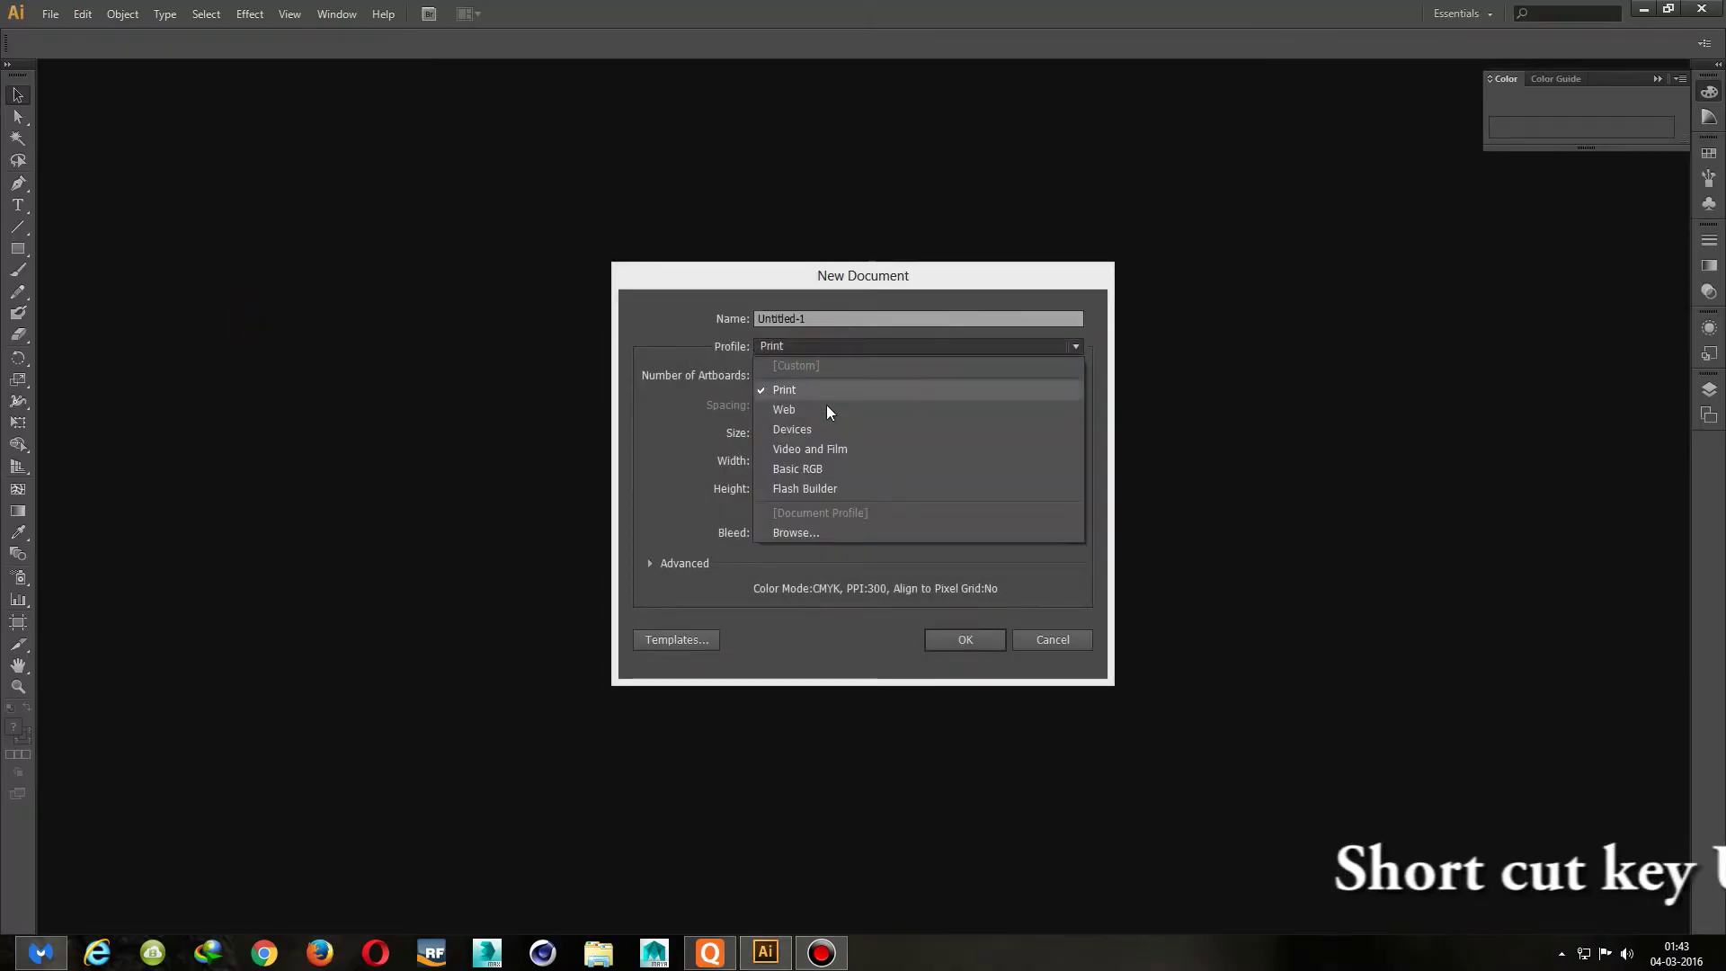
click(813, 449)
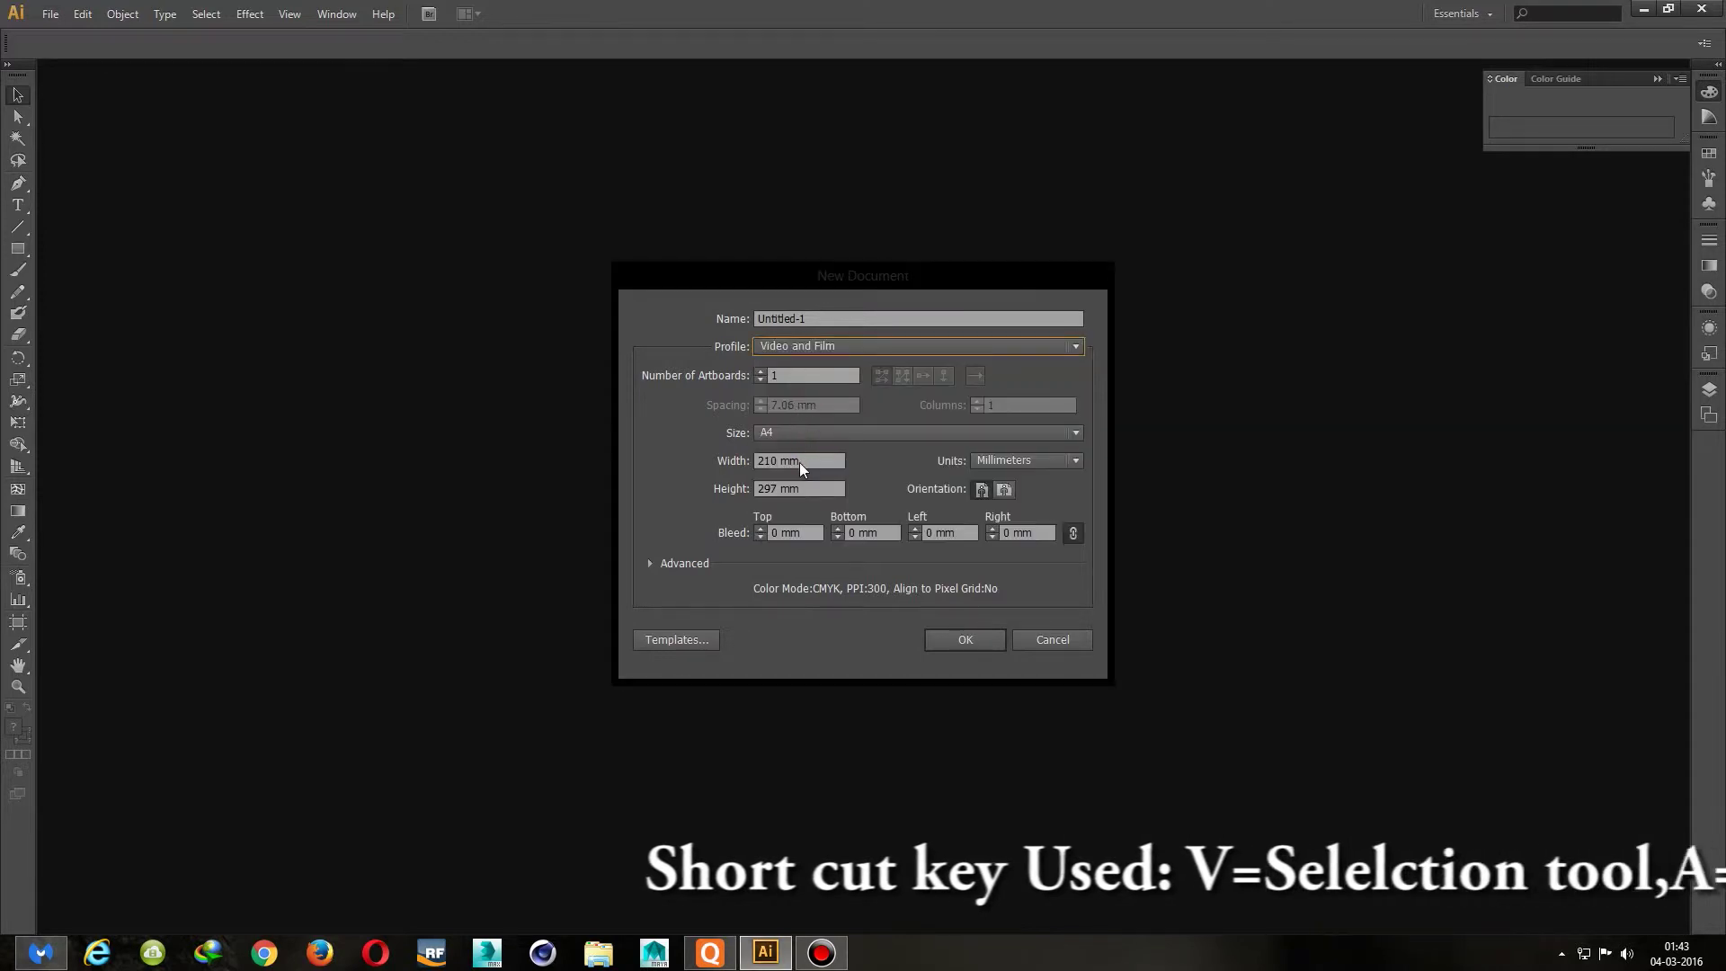
drag(814, 460, 757, 460)
click(782, 433)
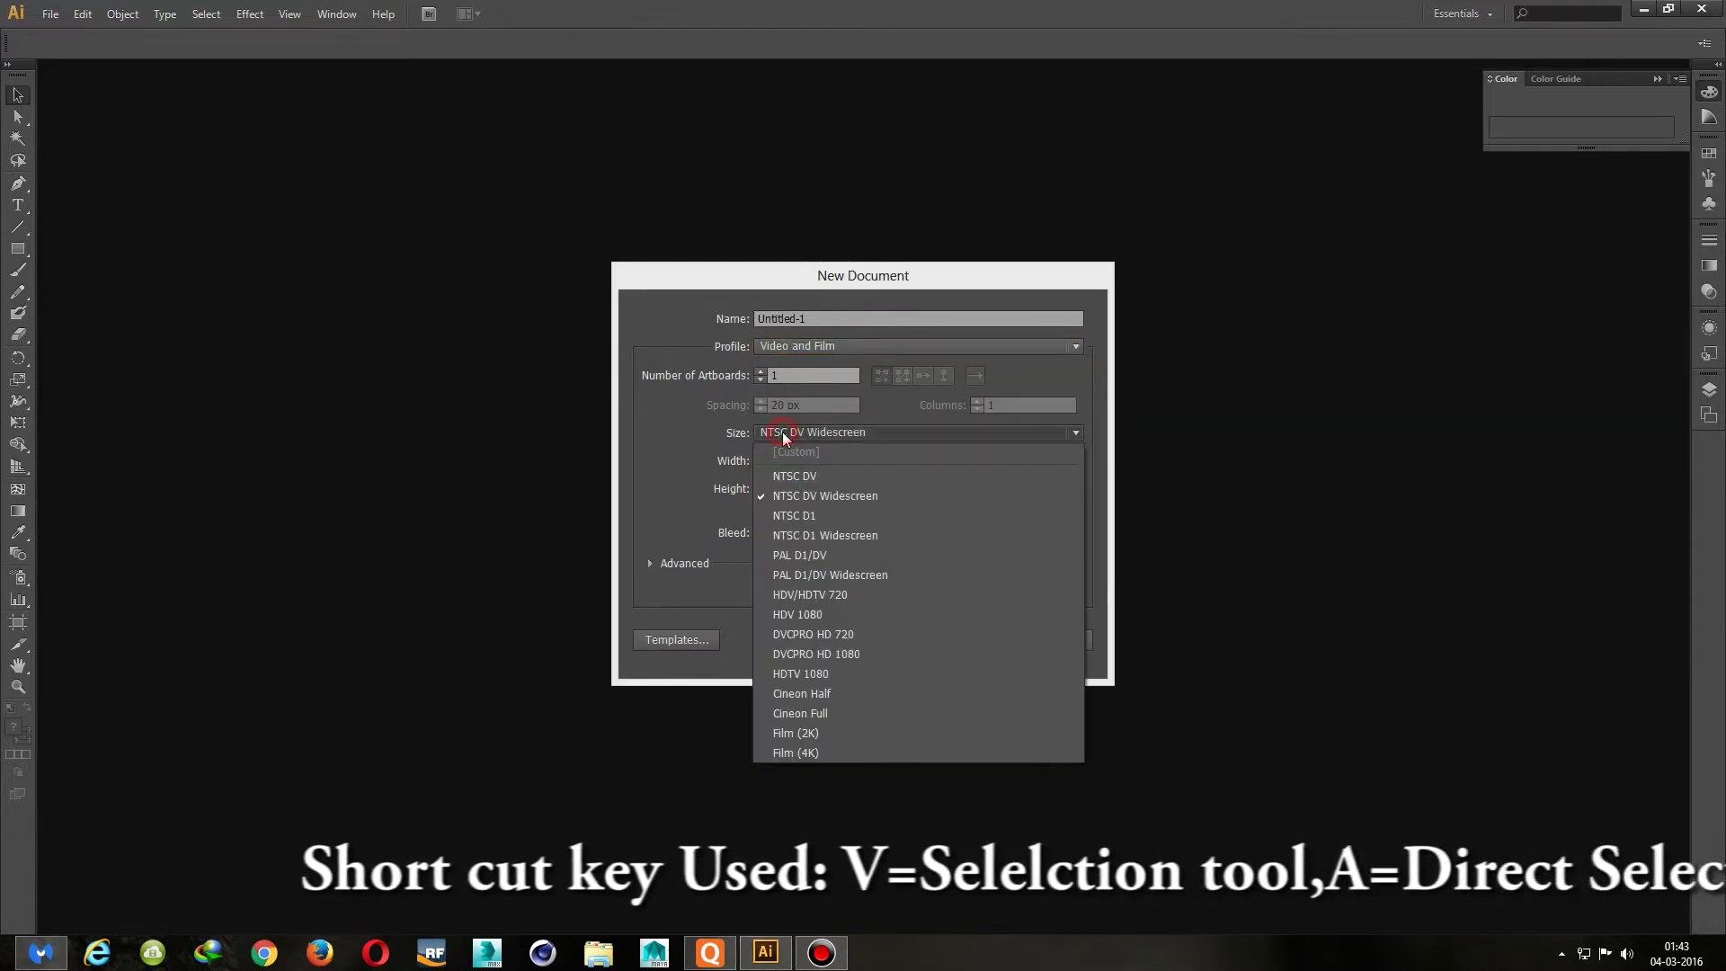
click(815, 595)
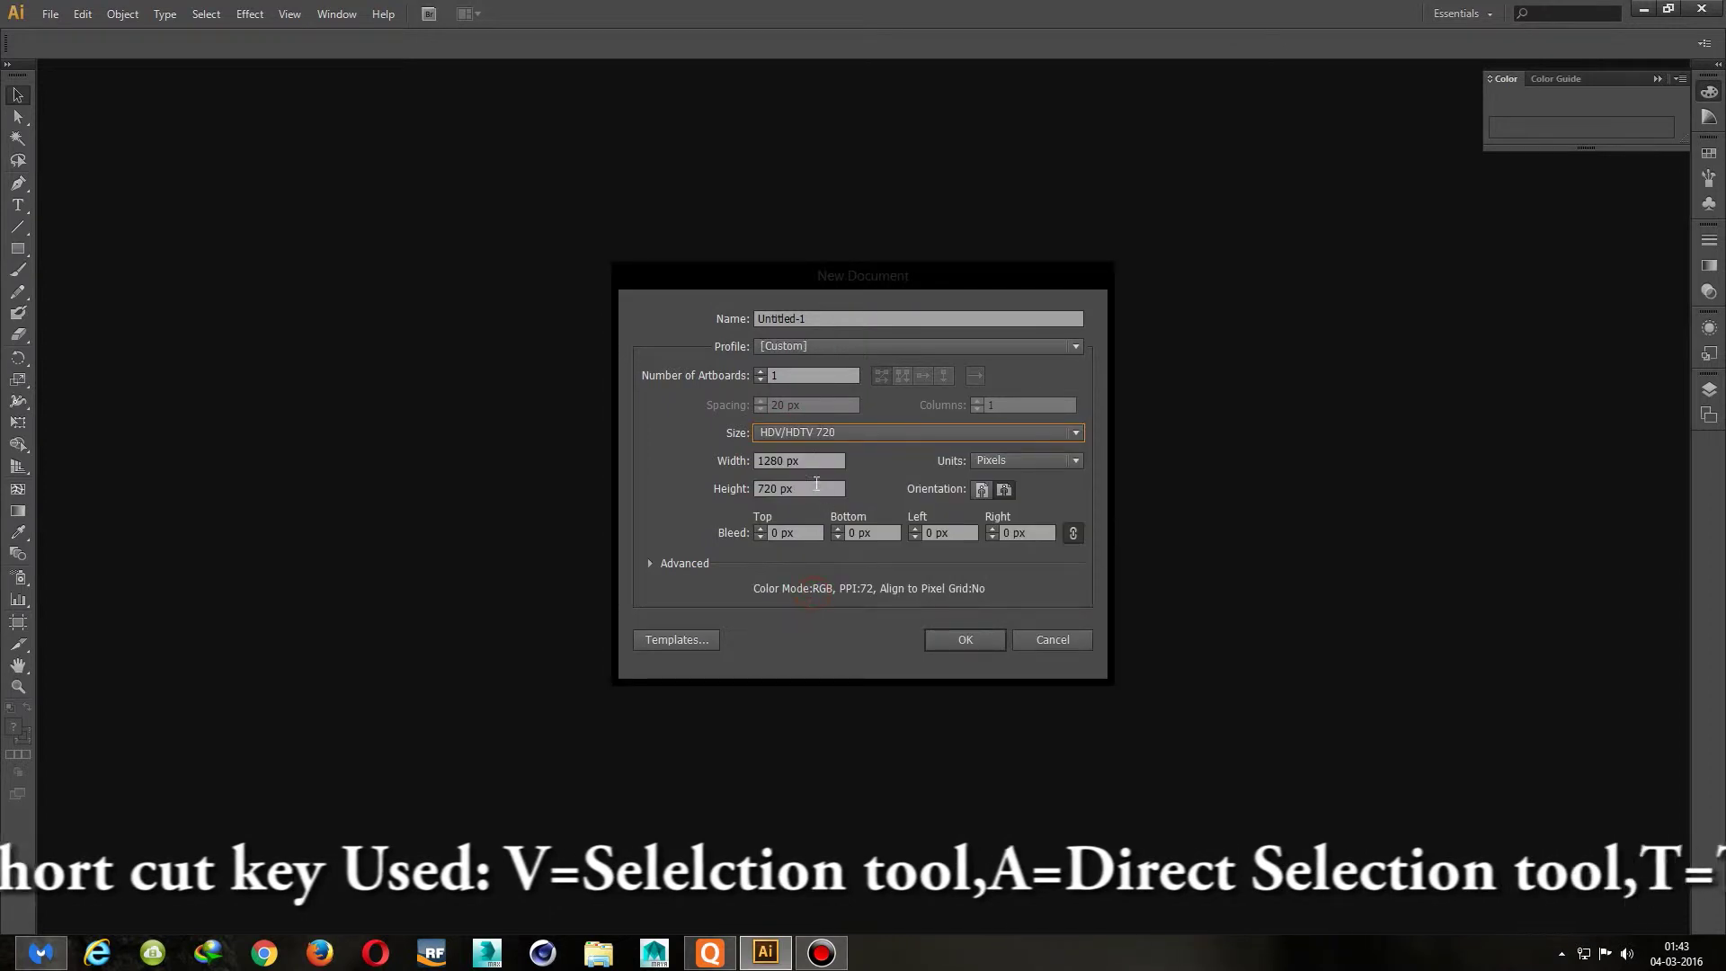
click(807, 434)
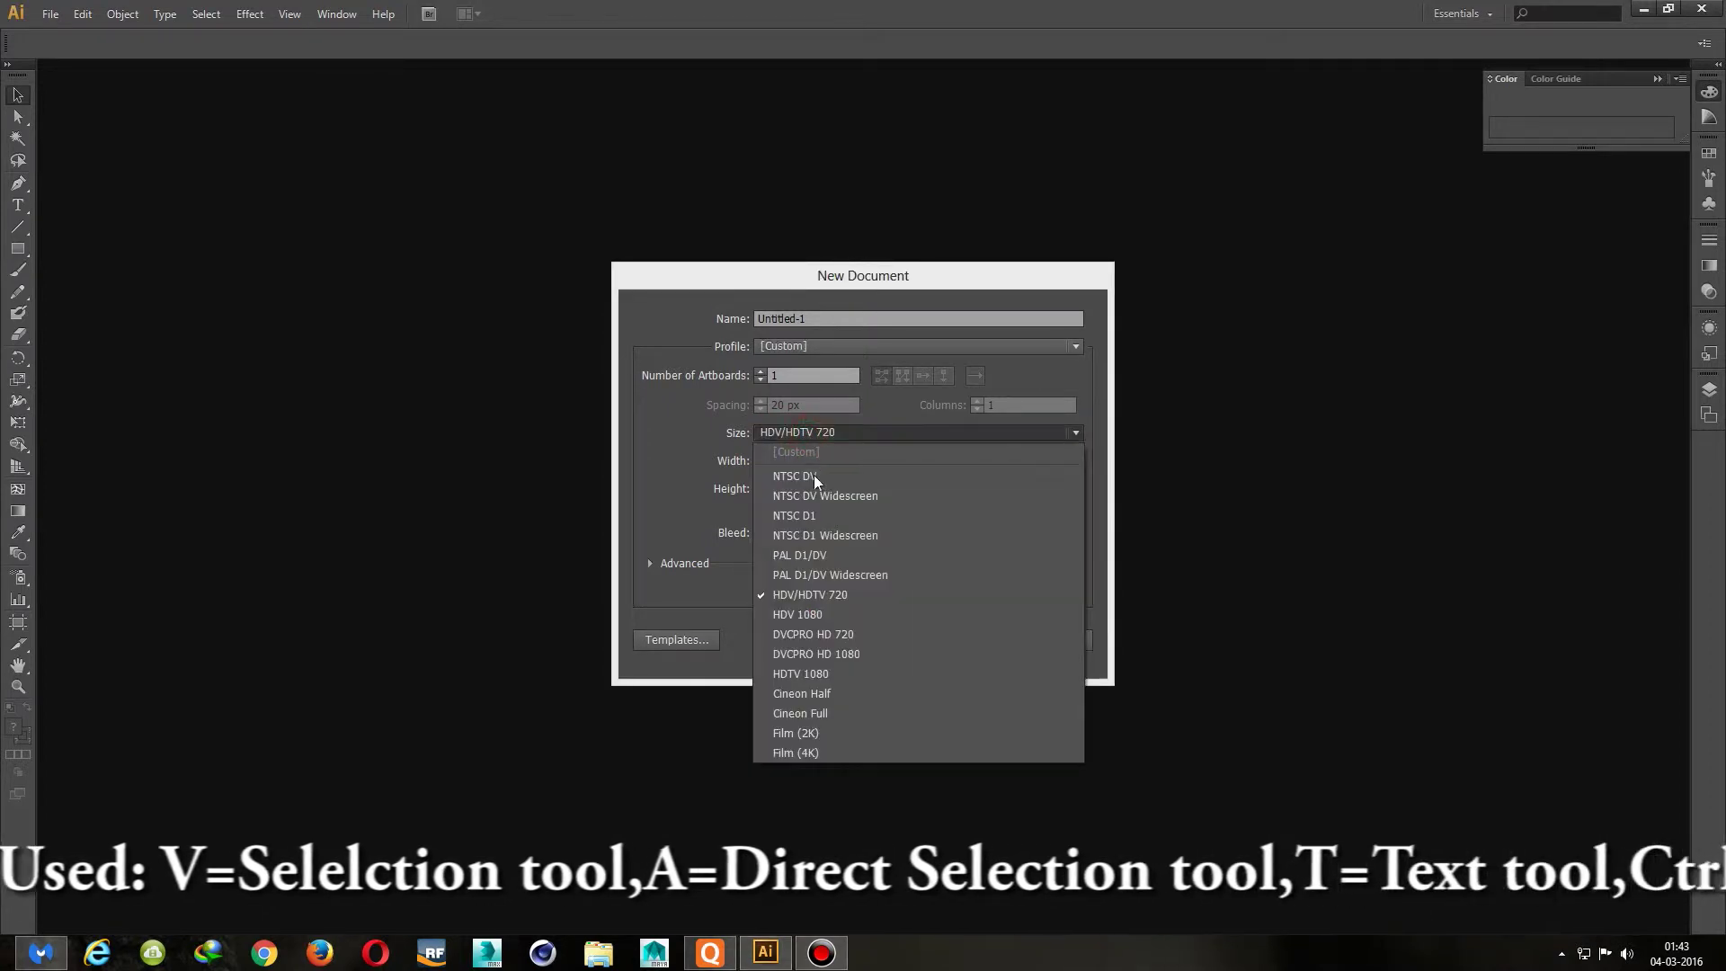
click(822, 611)
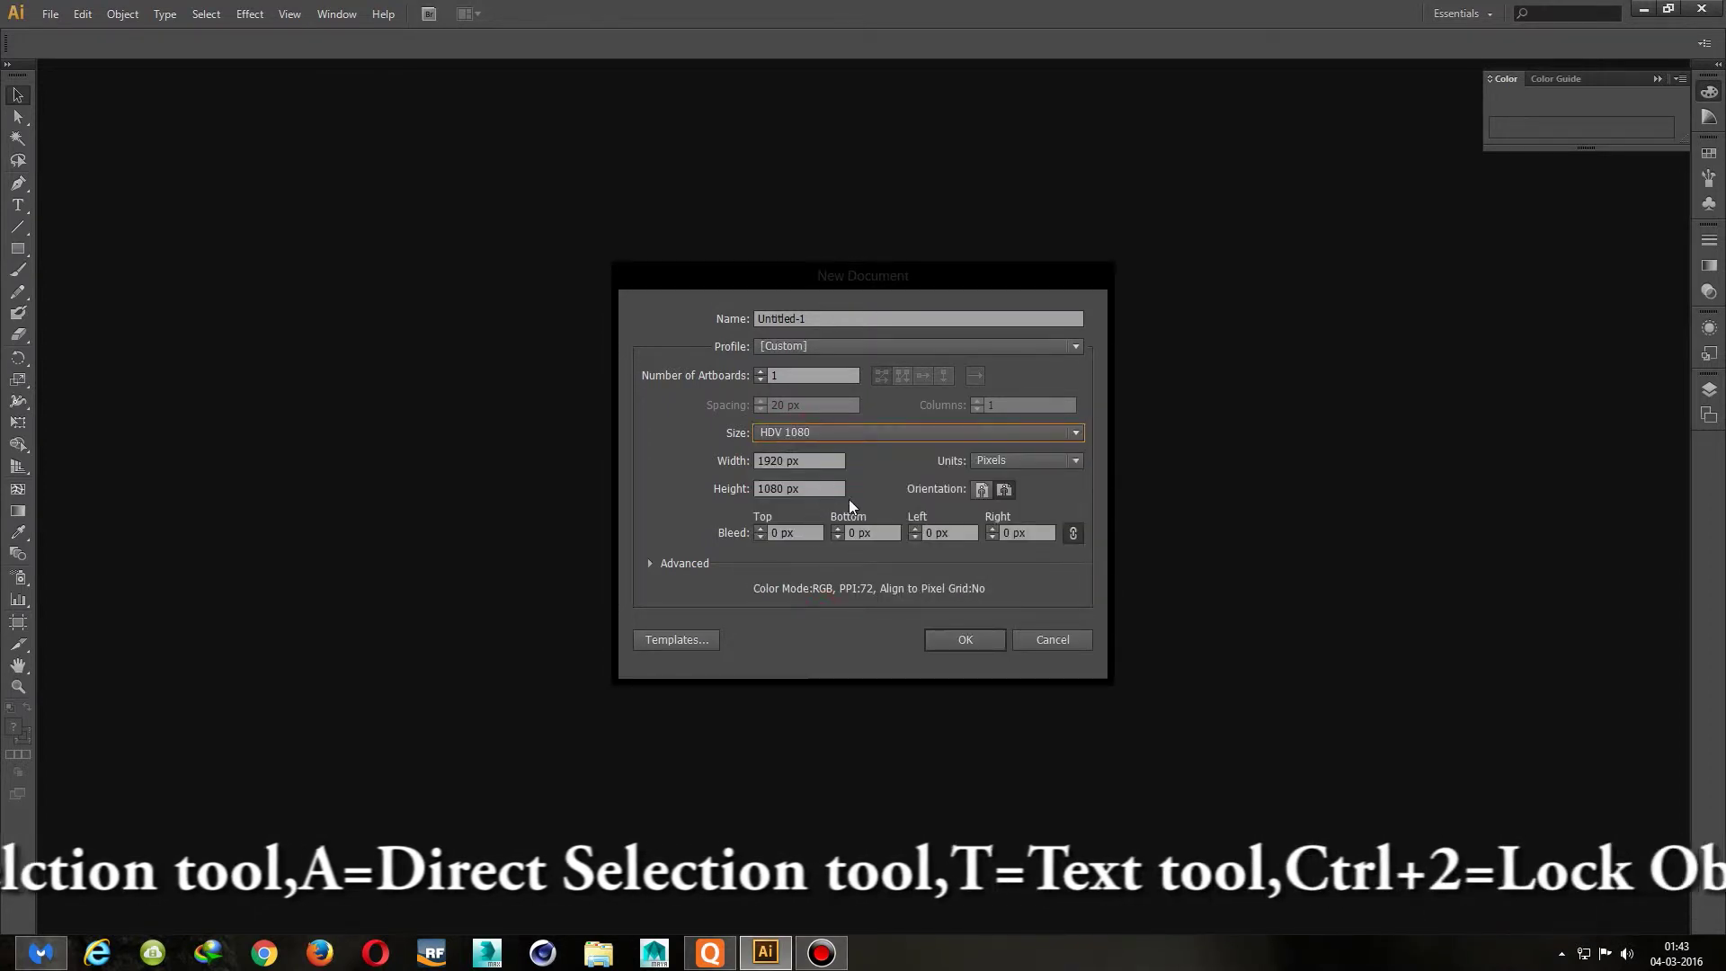
click(948, 637)
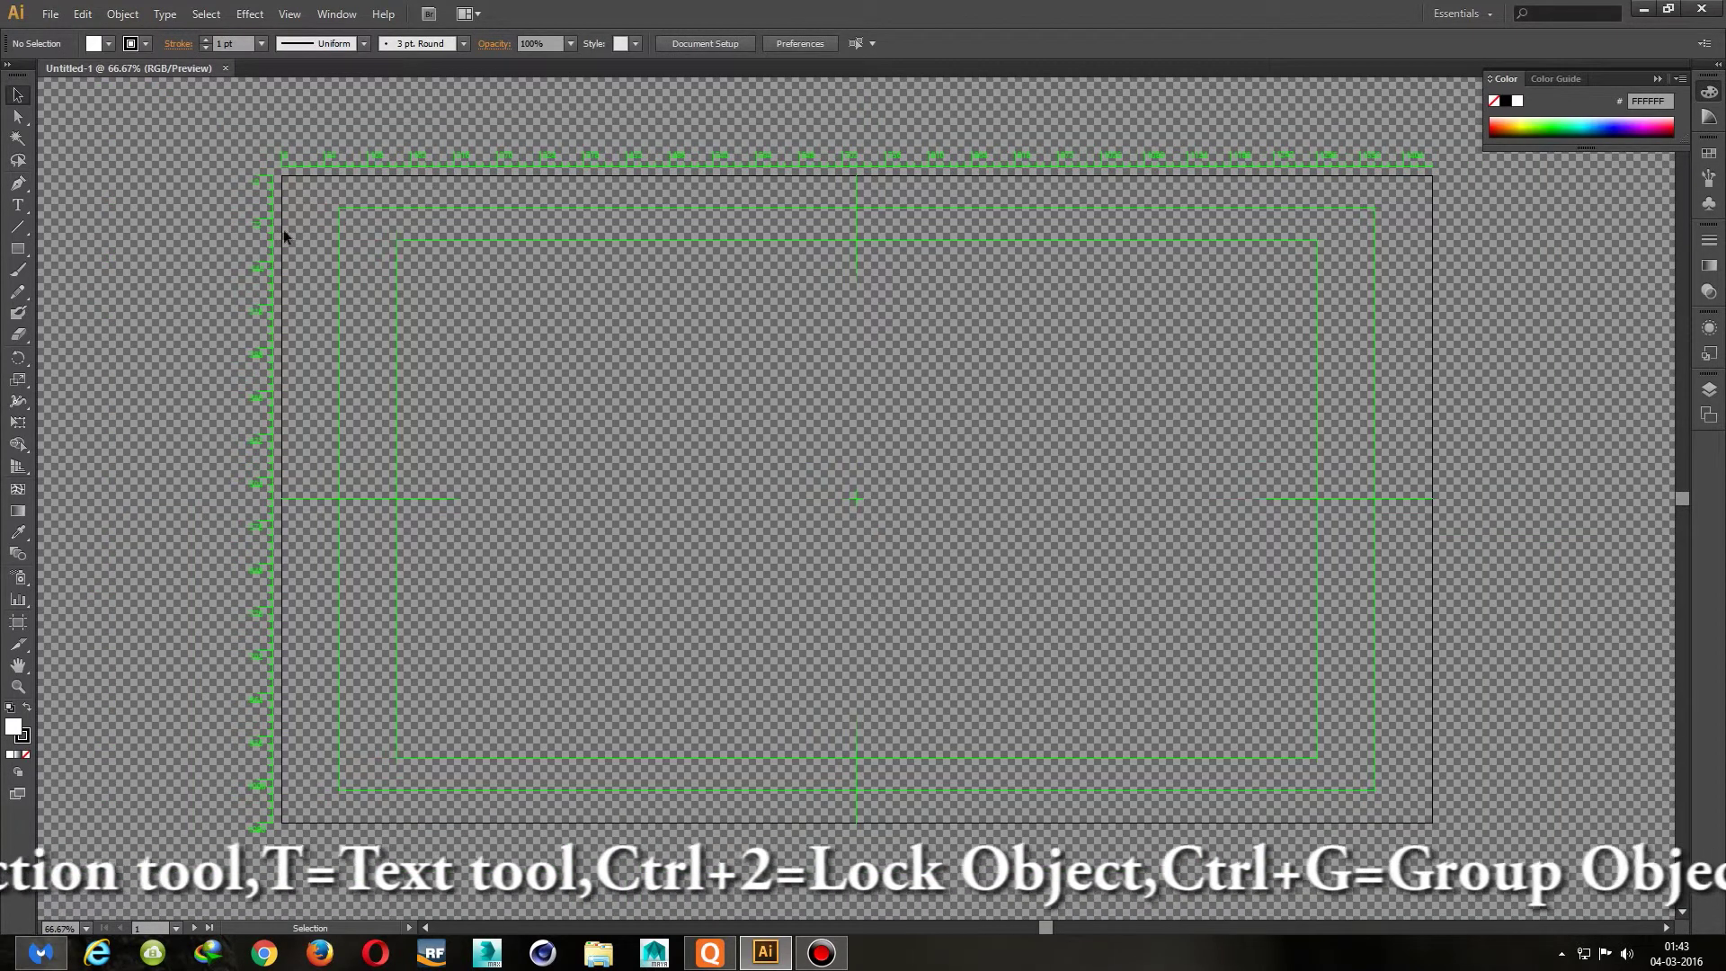
Draw a rectangle covering the whole artboard as the white background, then deselect it
click(18, 249)
mouse_move(286, 173)
mouse_down()
mouse_move(1058, 690)
mouse_move(1431, 821)
mouse_up()
click(23, 99)
key(ctrl+shift+a)
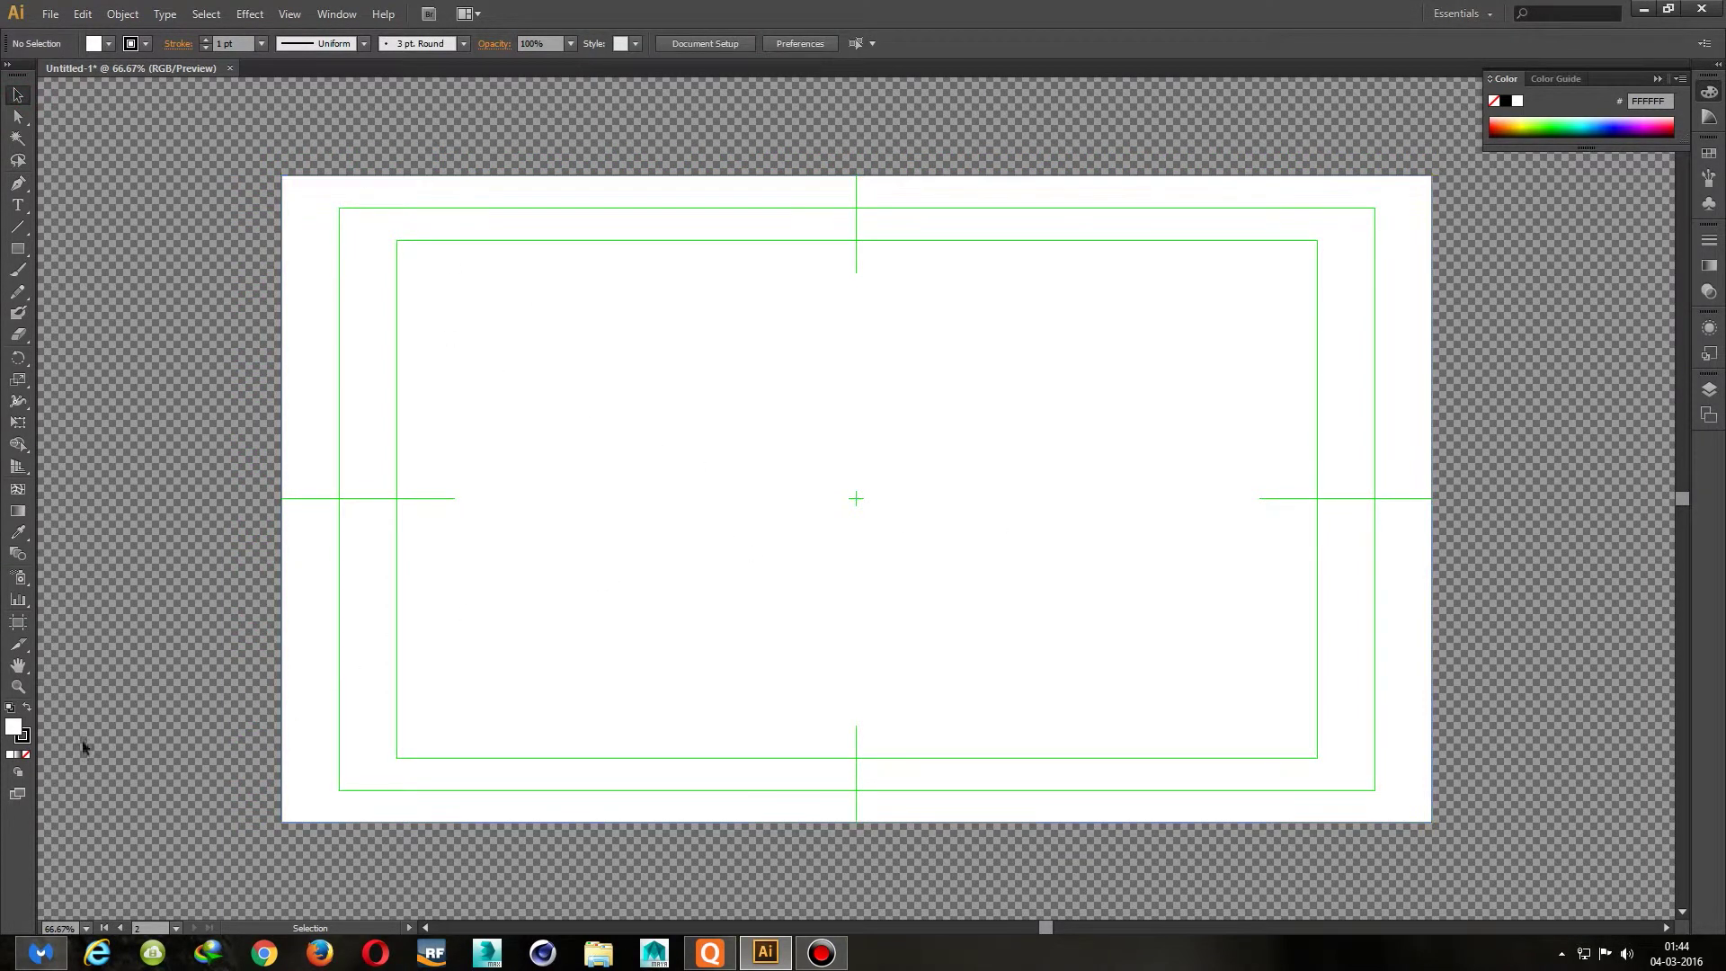
Set new shapes to no stroke with a red fill
click(28, 754)
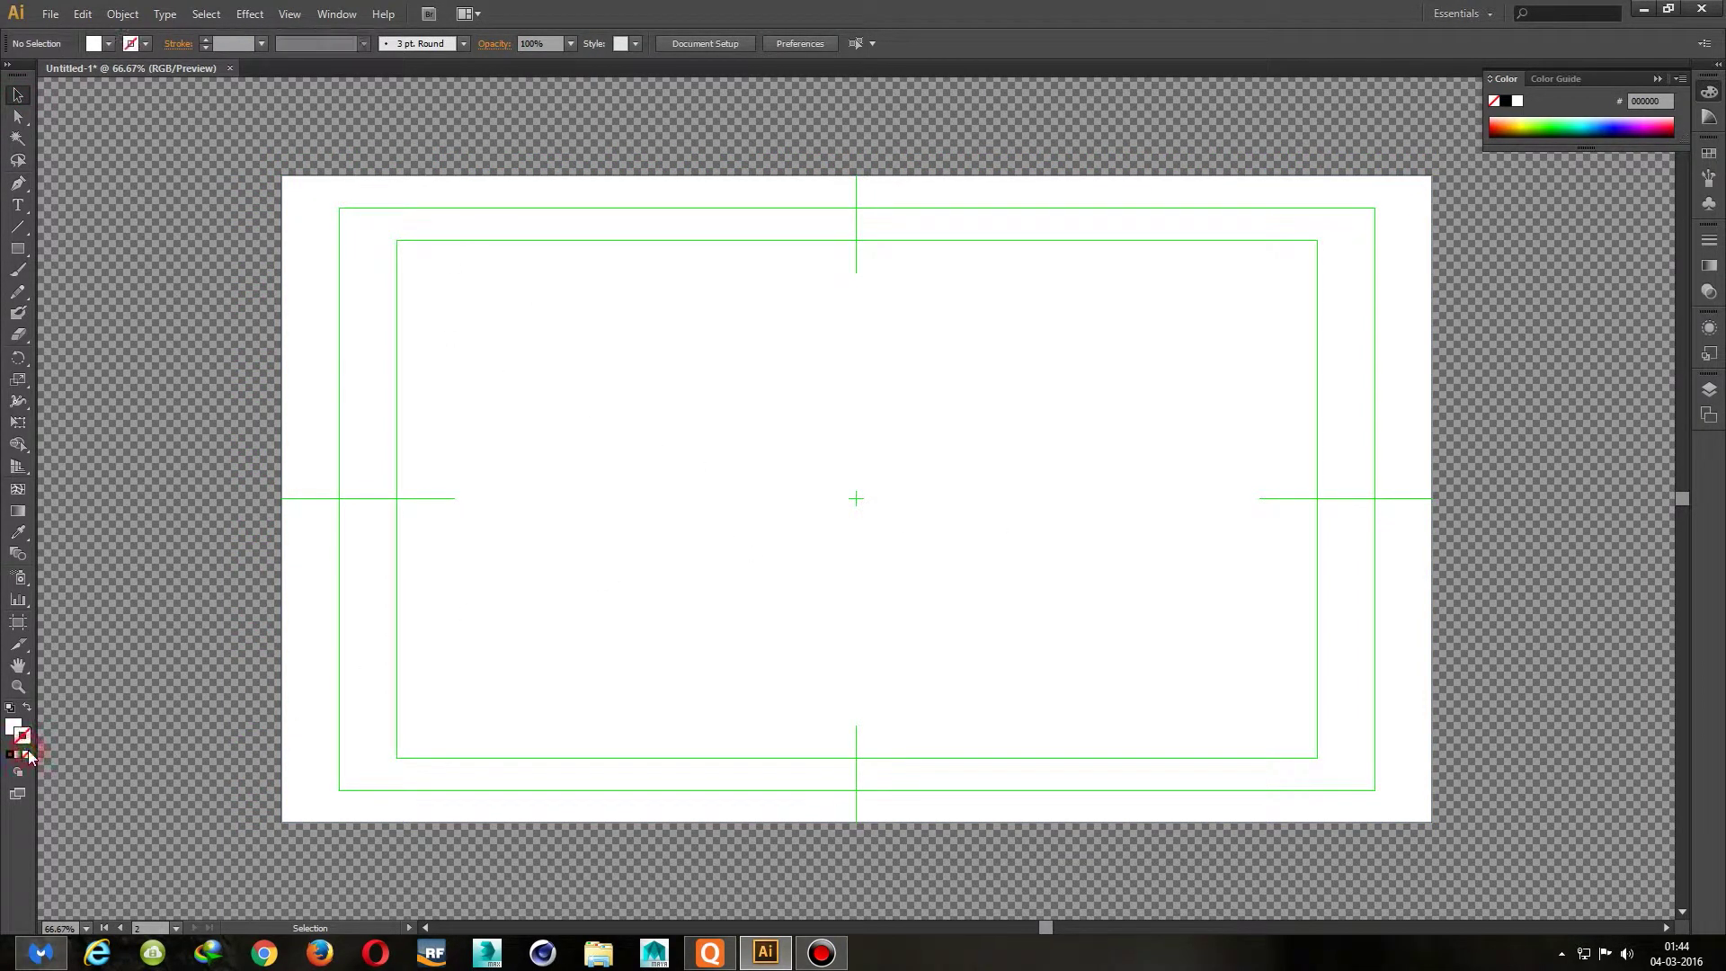
key(p)
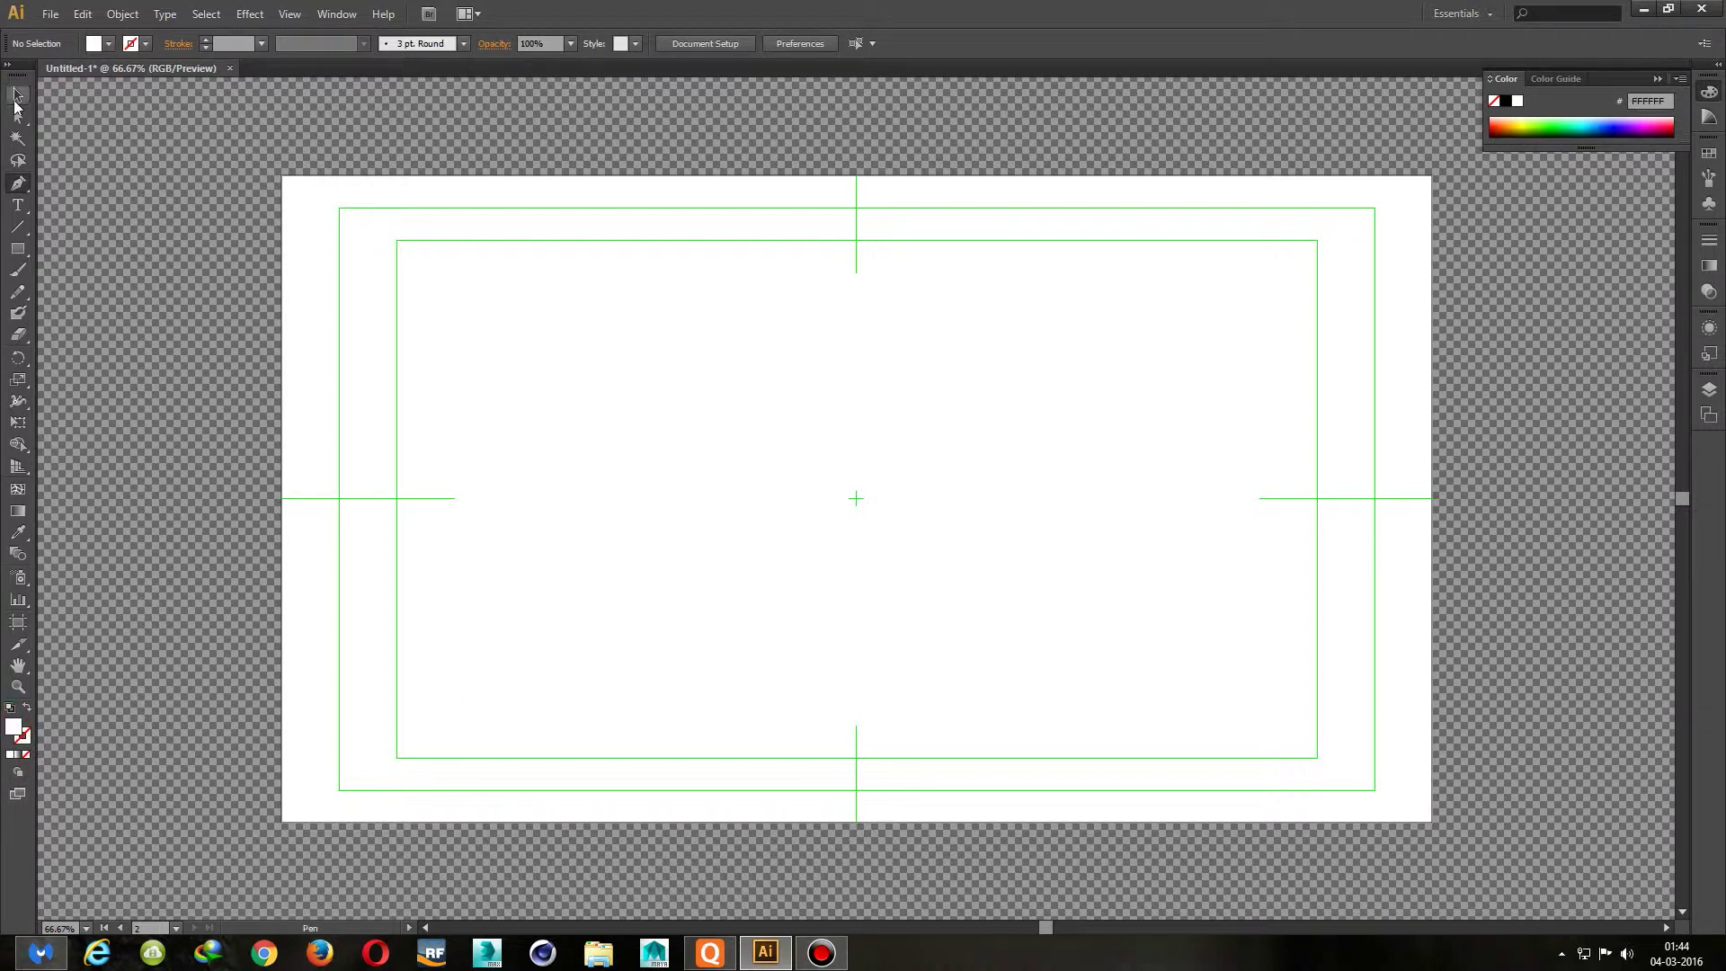
click(378, 312)
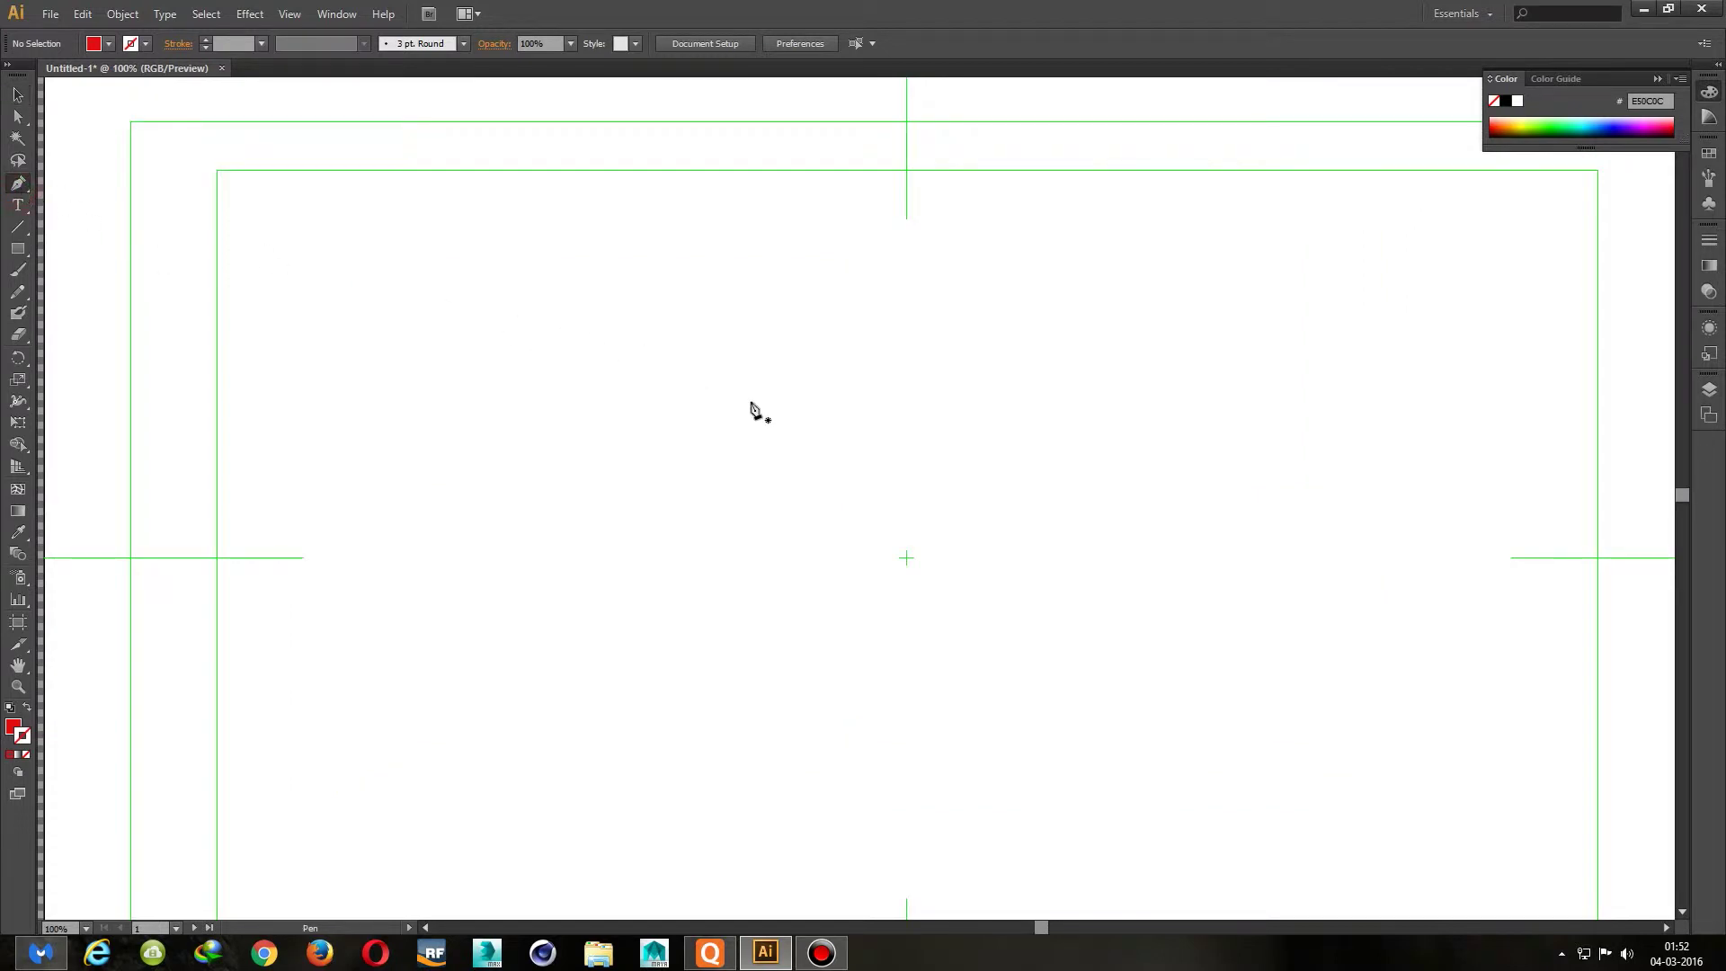
Draw a slanted red four-sided bar near the artboard centre with the Pen tool
click(718, 527)
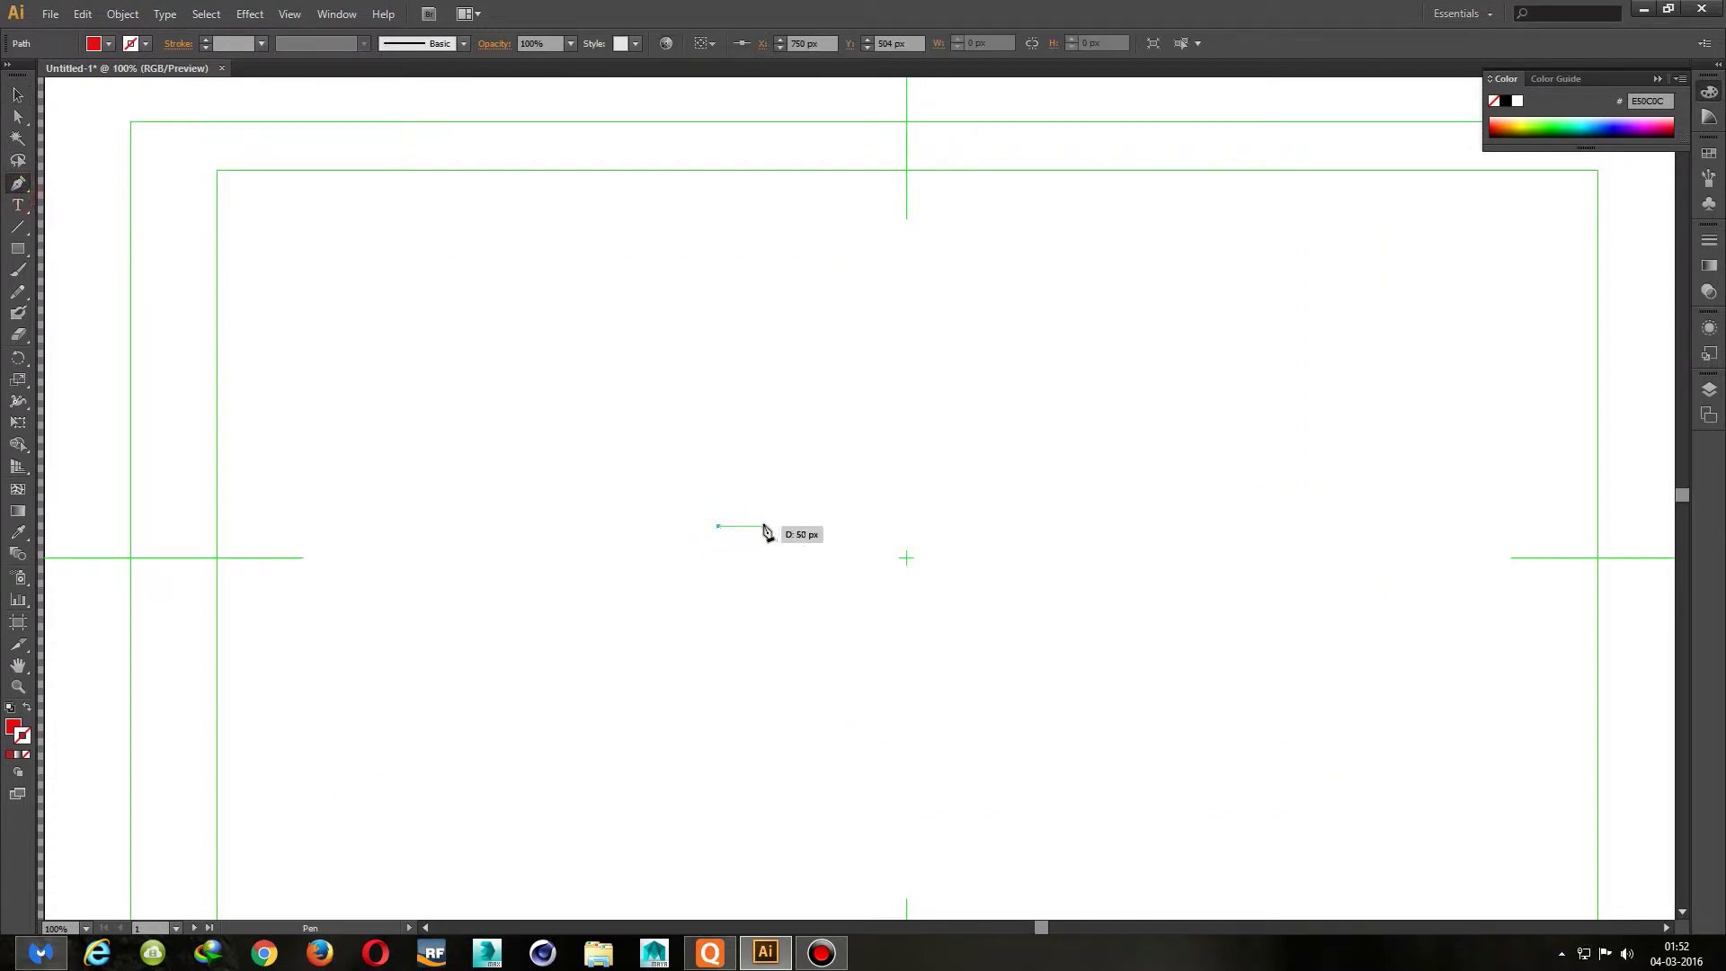
click(774, 527)
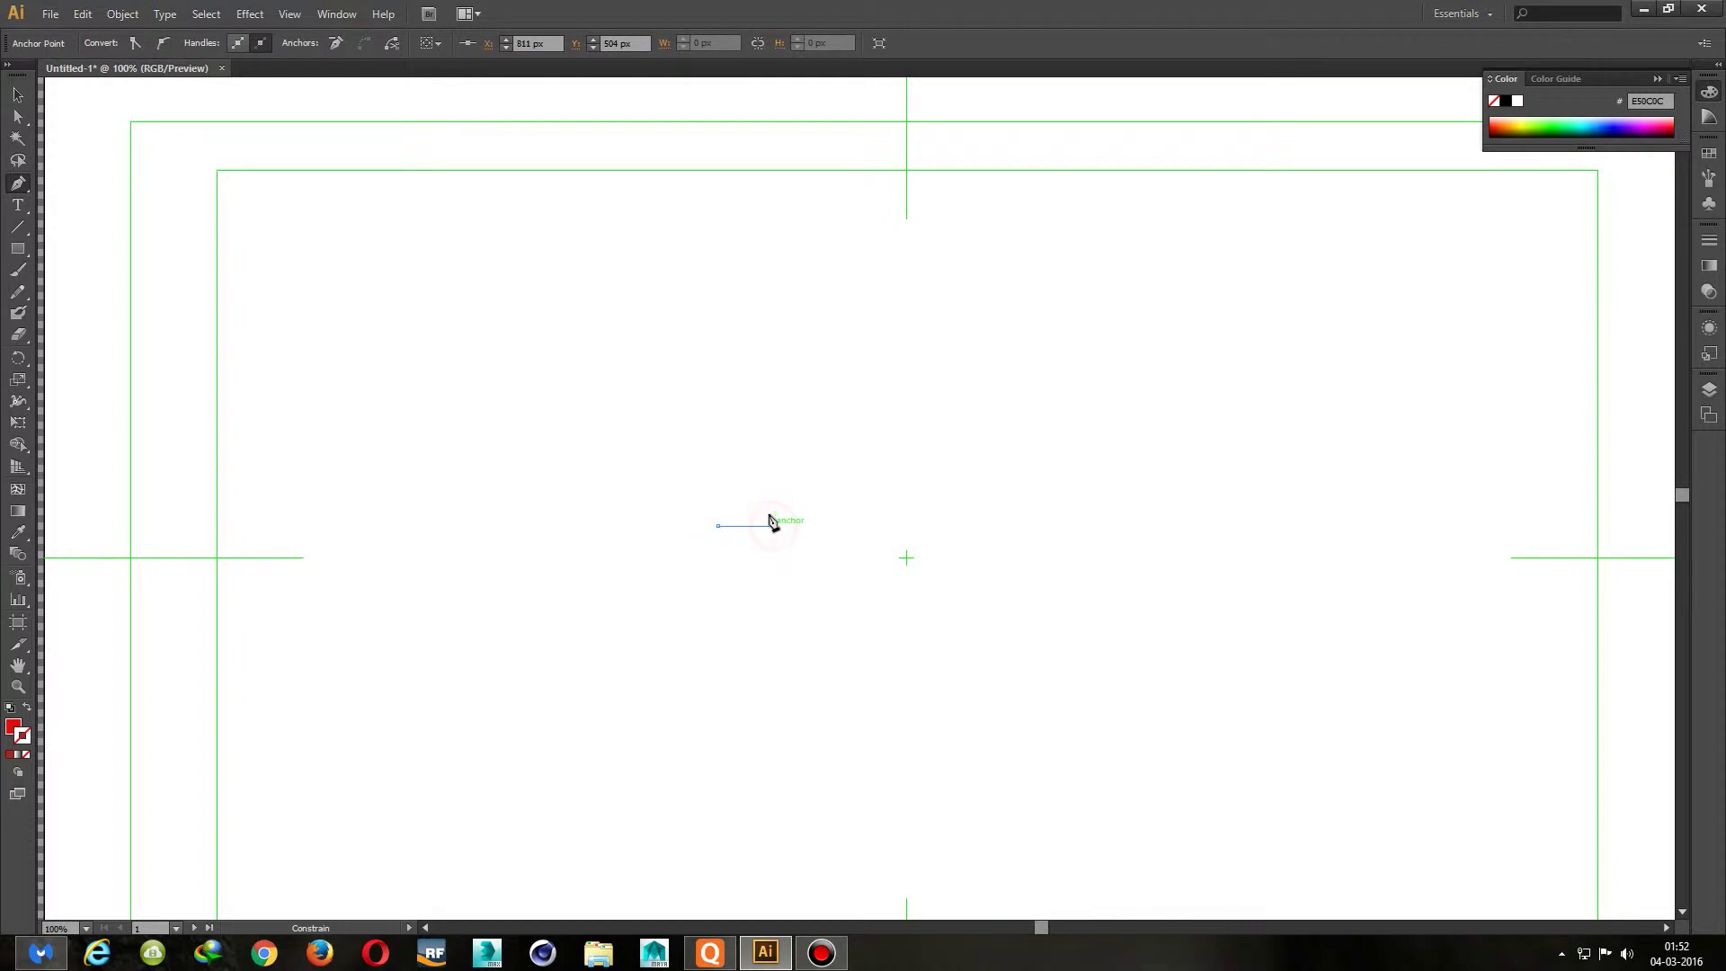
click(728, 374)
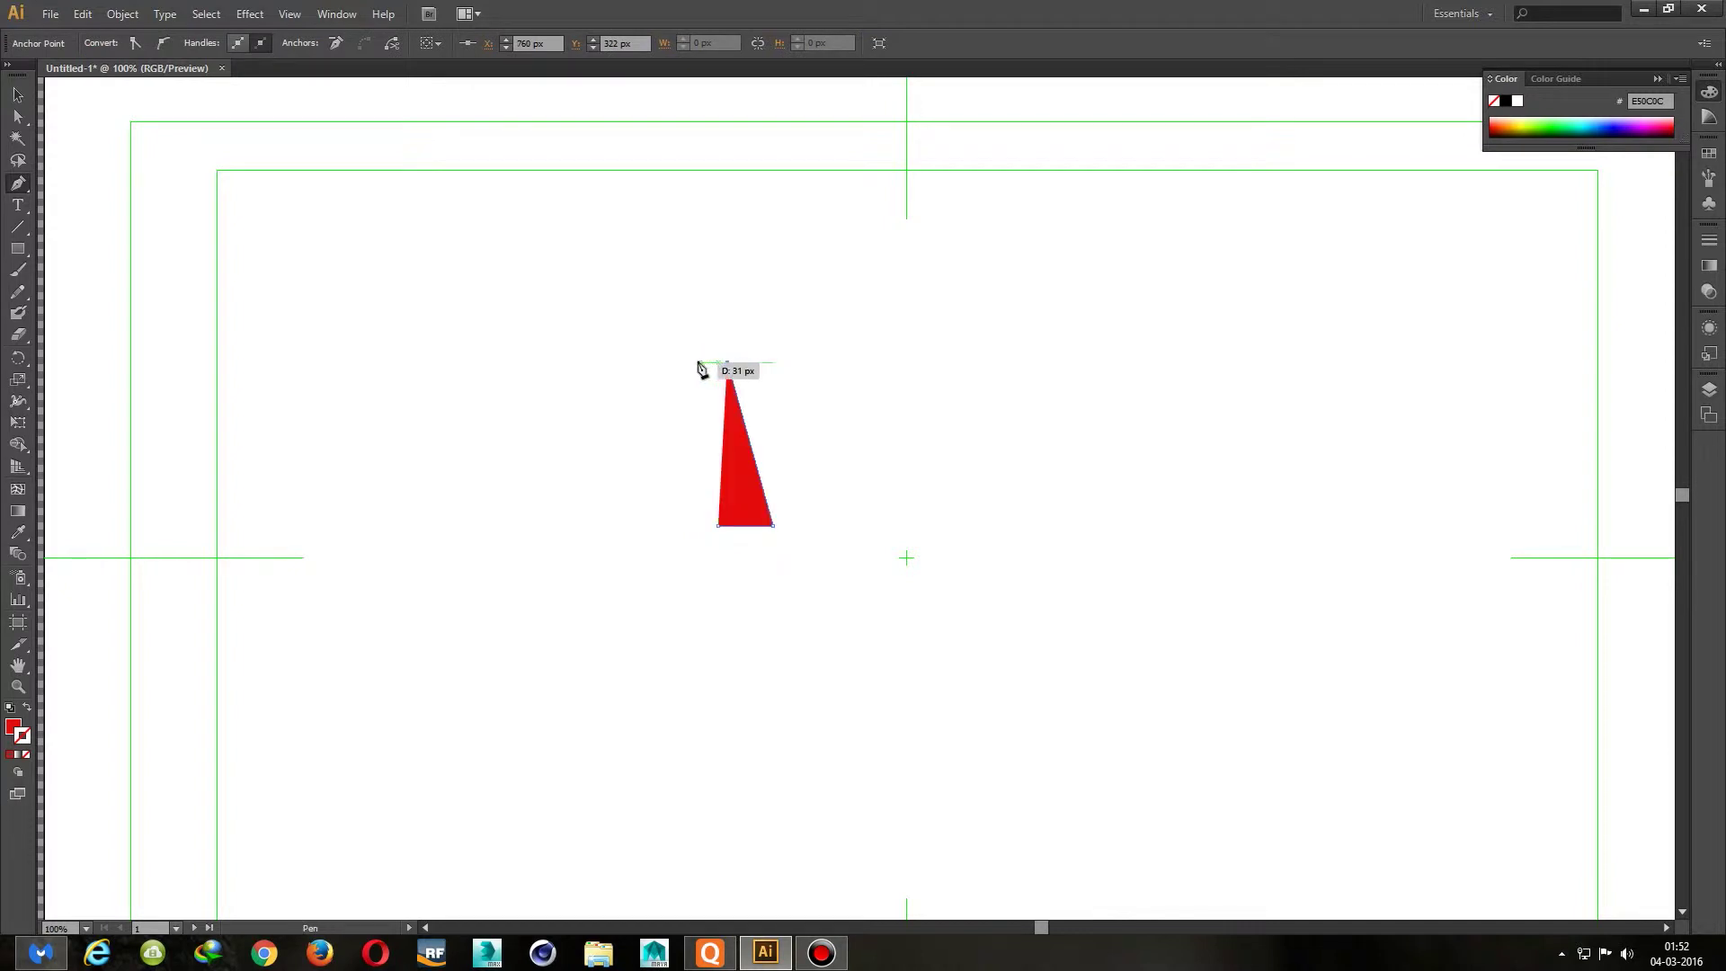
key(ctrl+plus)
ctrl+click(645, 288)
click(644, 286)
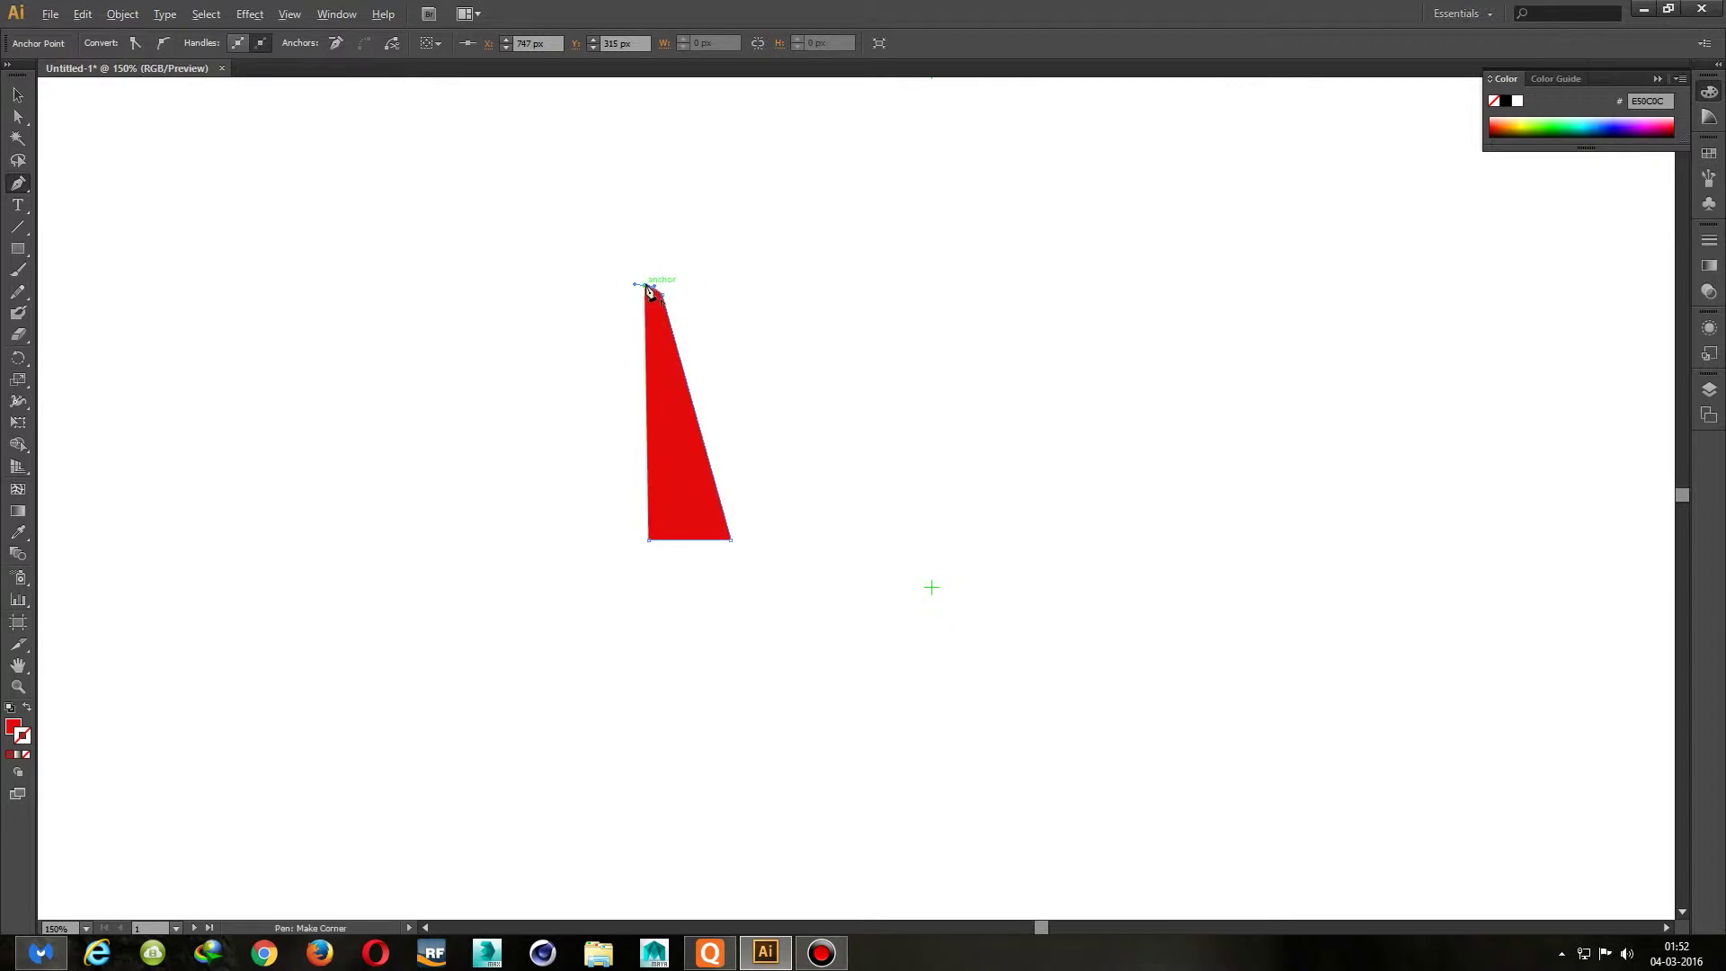
drag(596, 286, 603, 306)
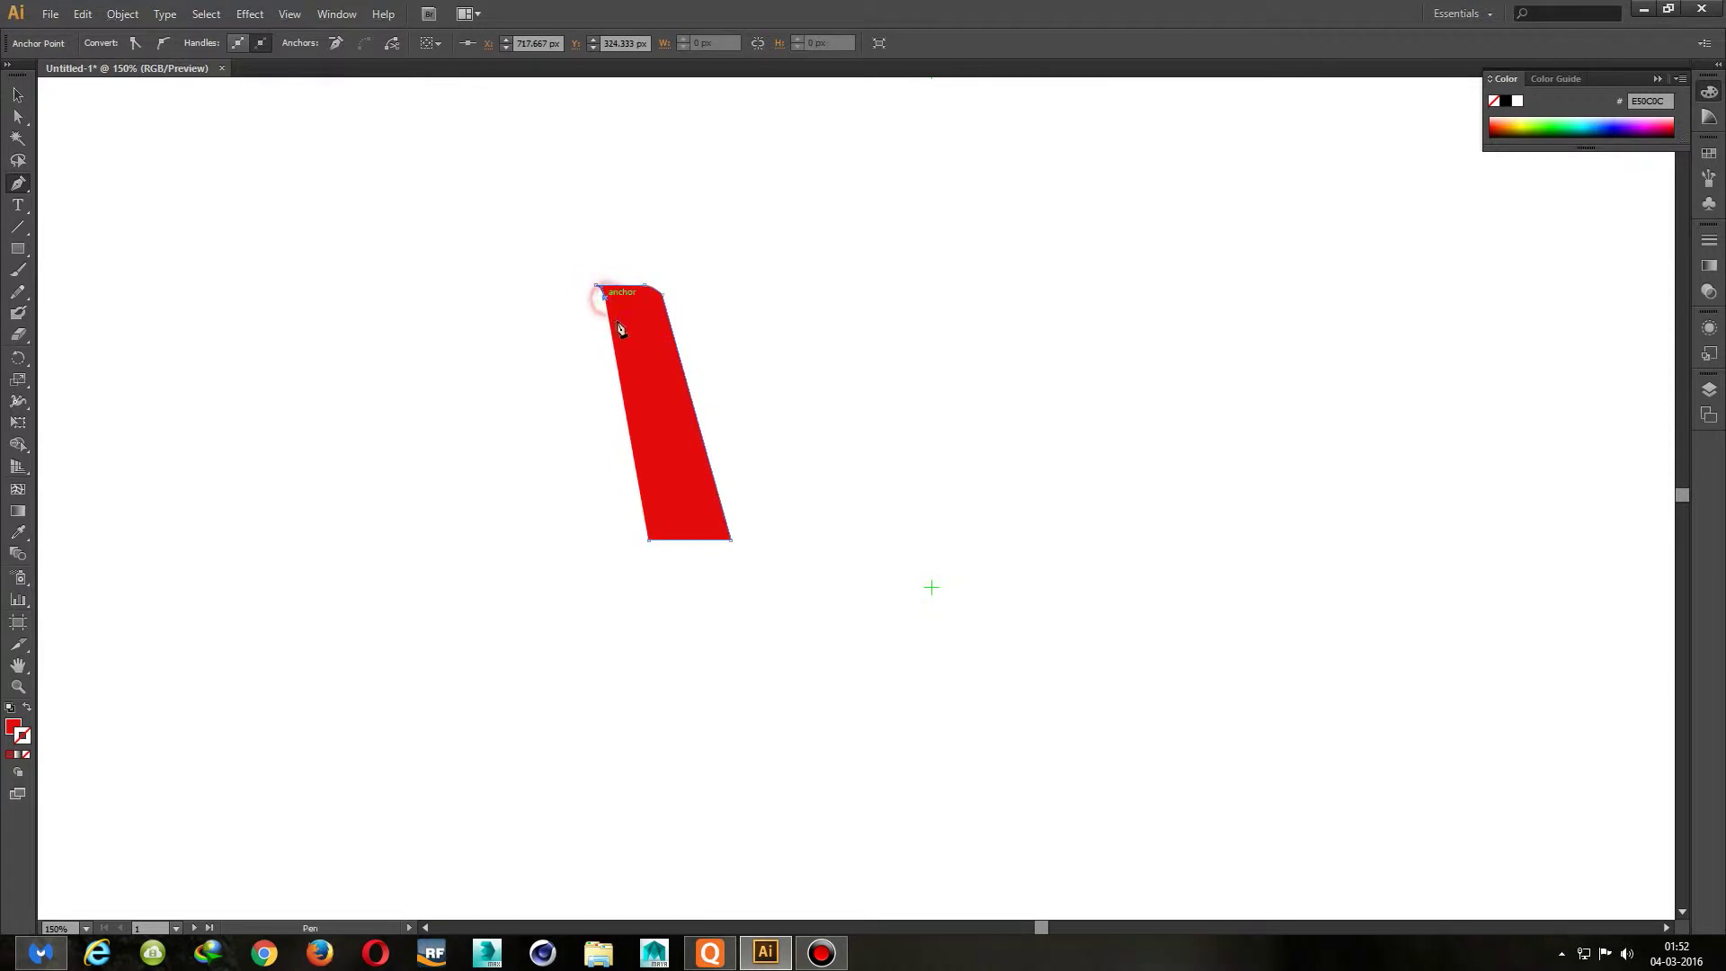
click(649, 541)
Move the red bar's bottom-left anchor right to even out the bar's width
click(13, 98)
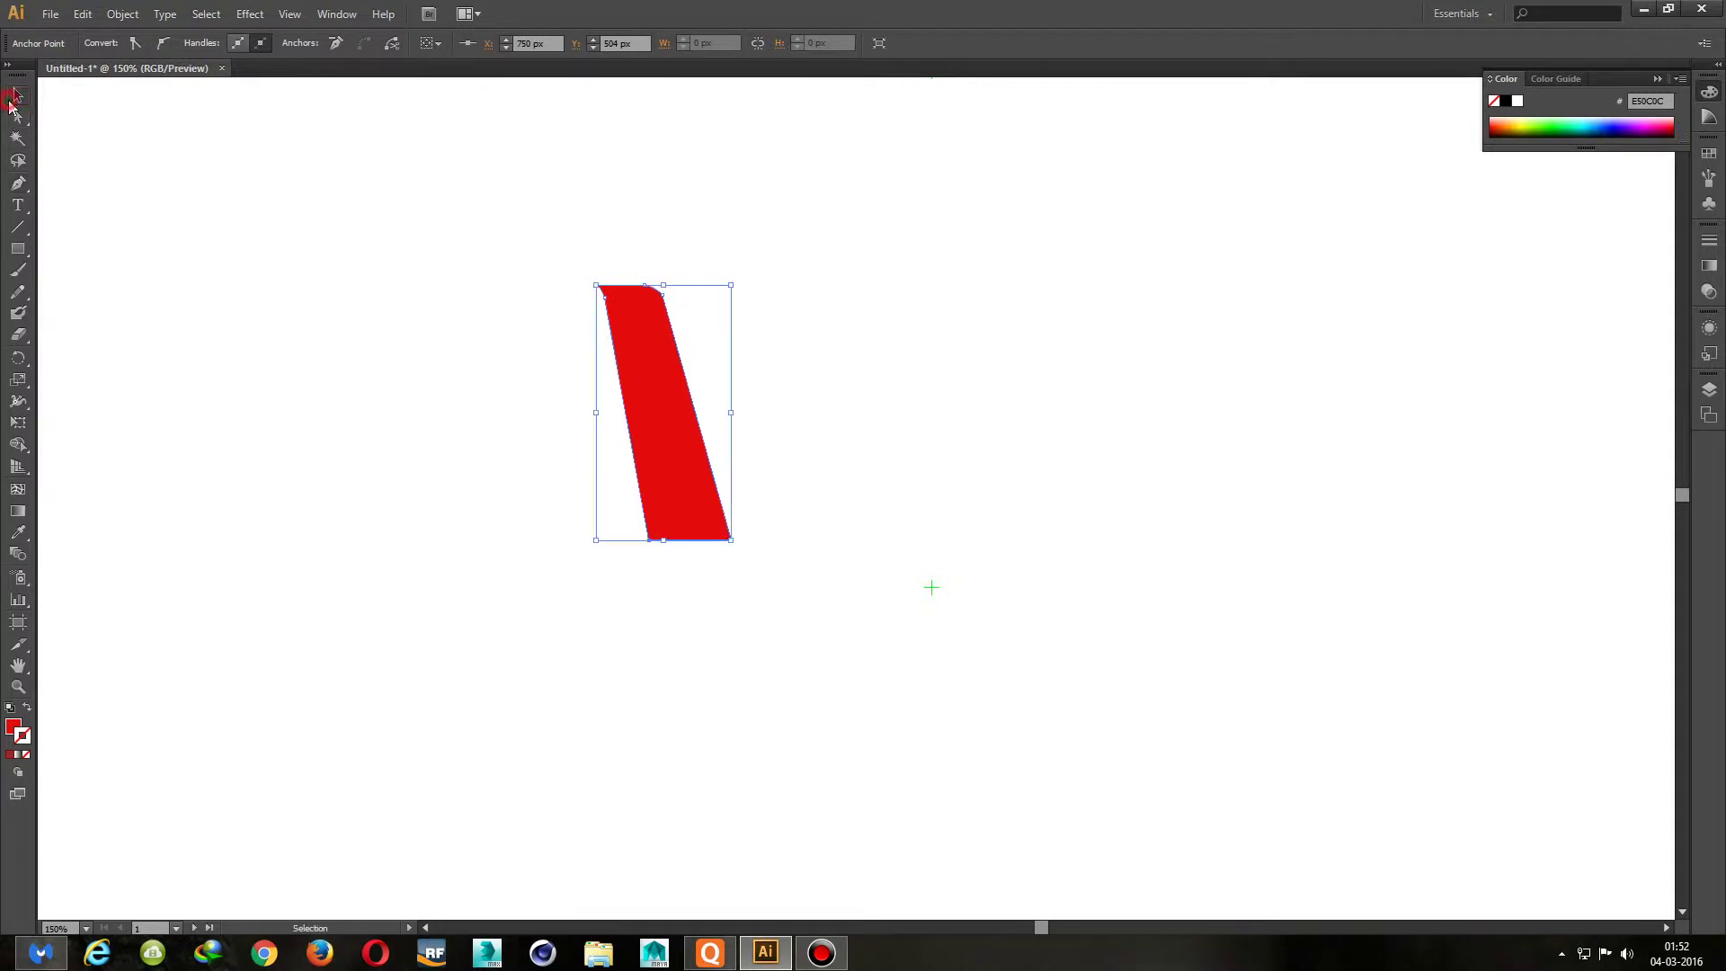
click(20, 120)
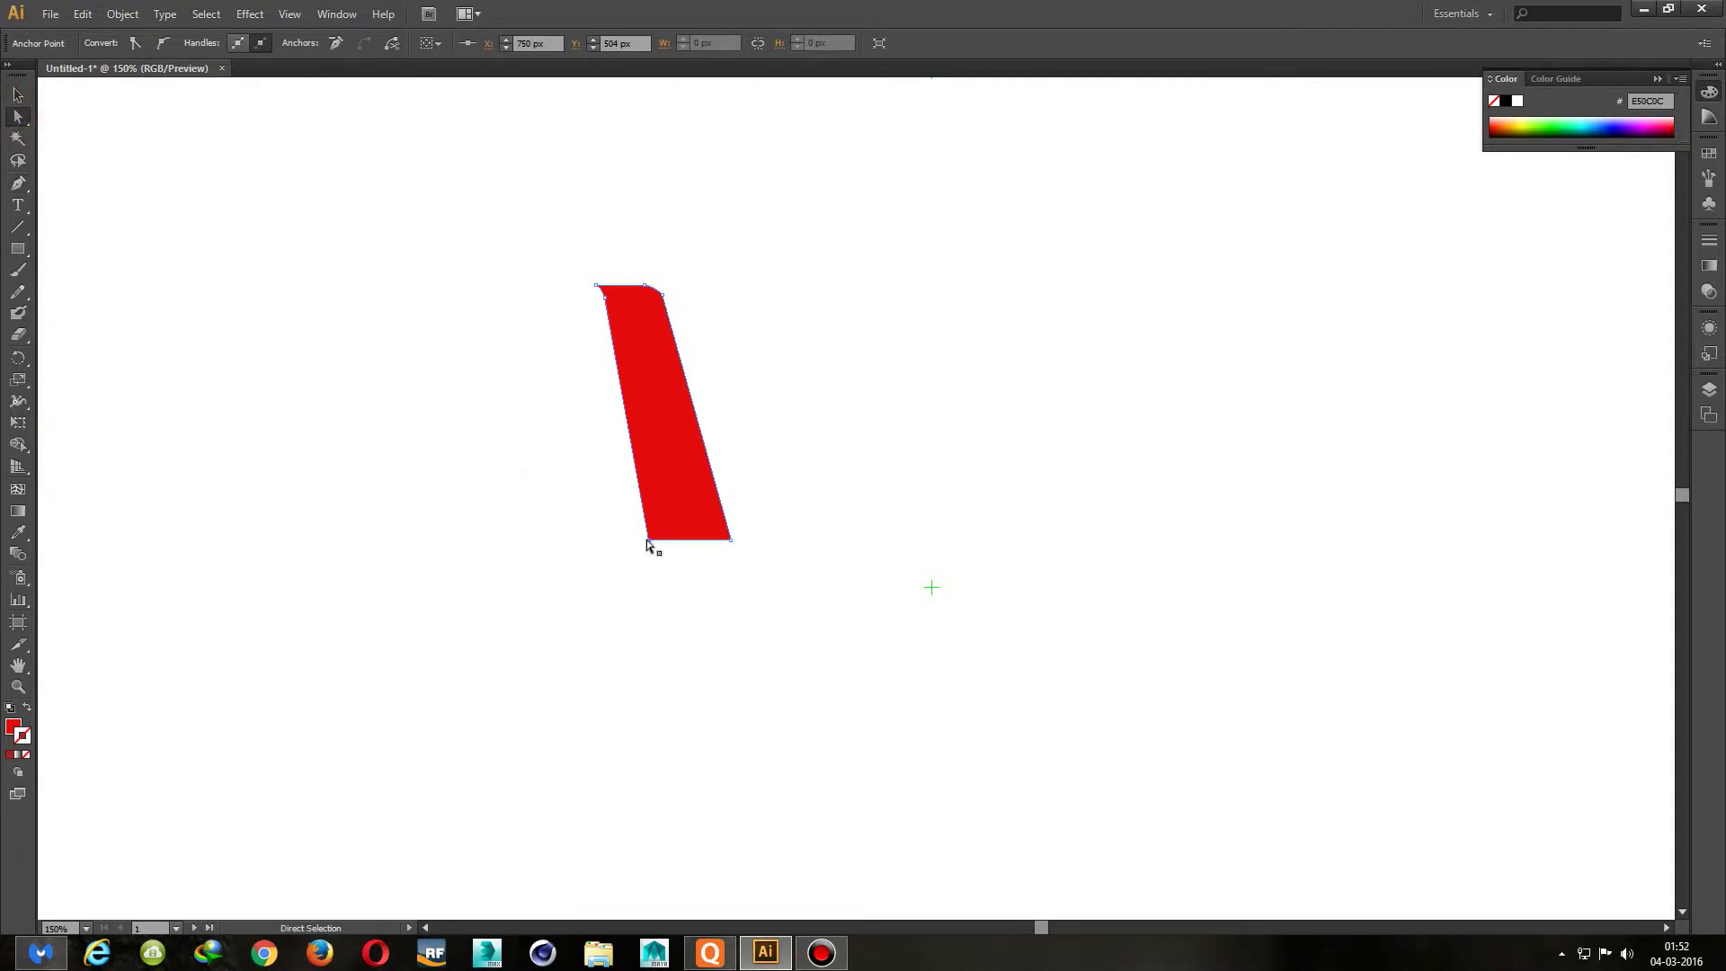
drag(649, 540, 666, 540)
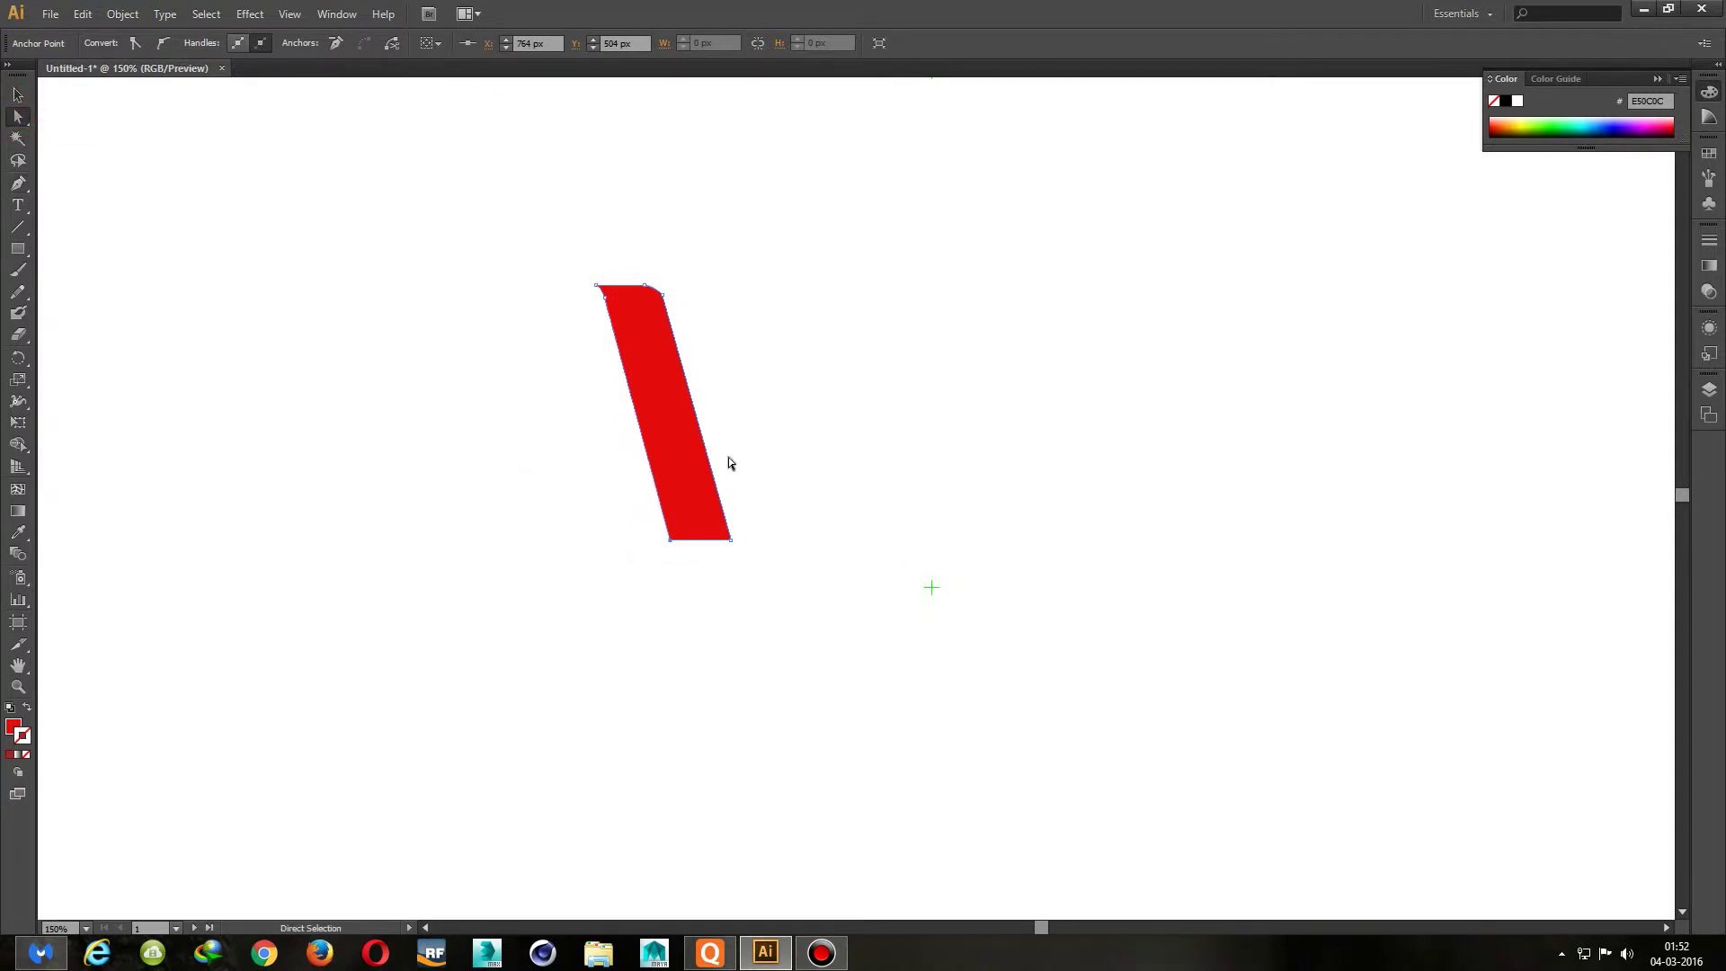
click(17, 97)
click(375, 186)
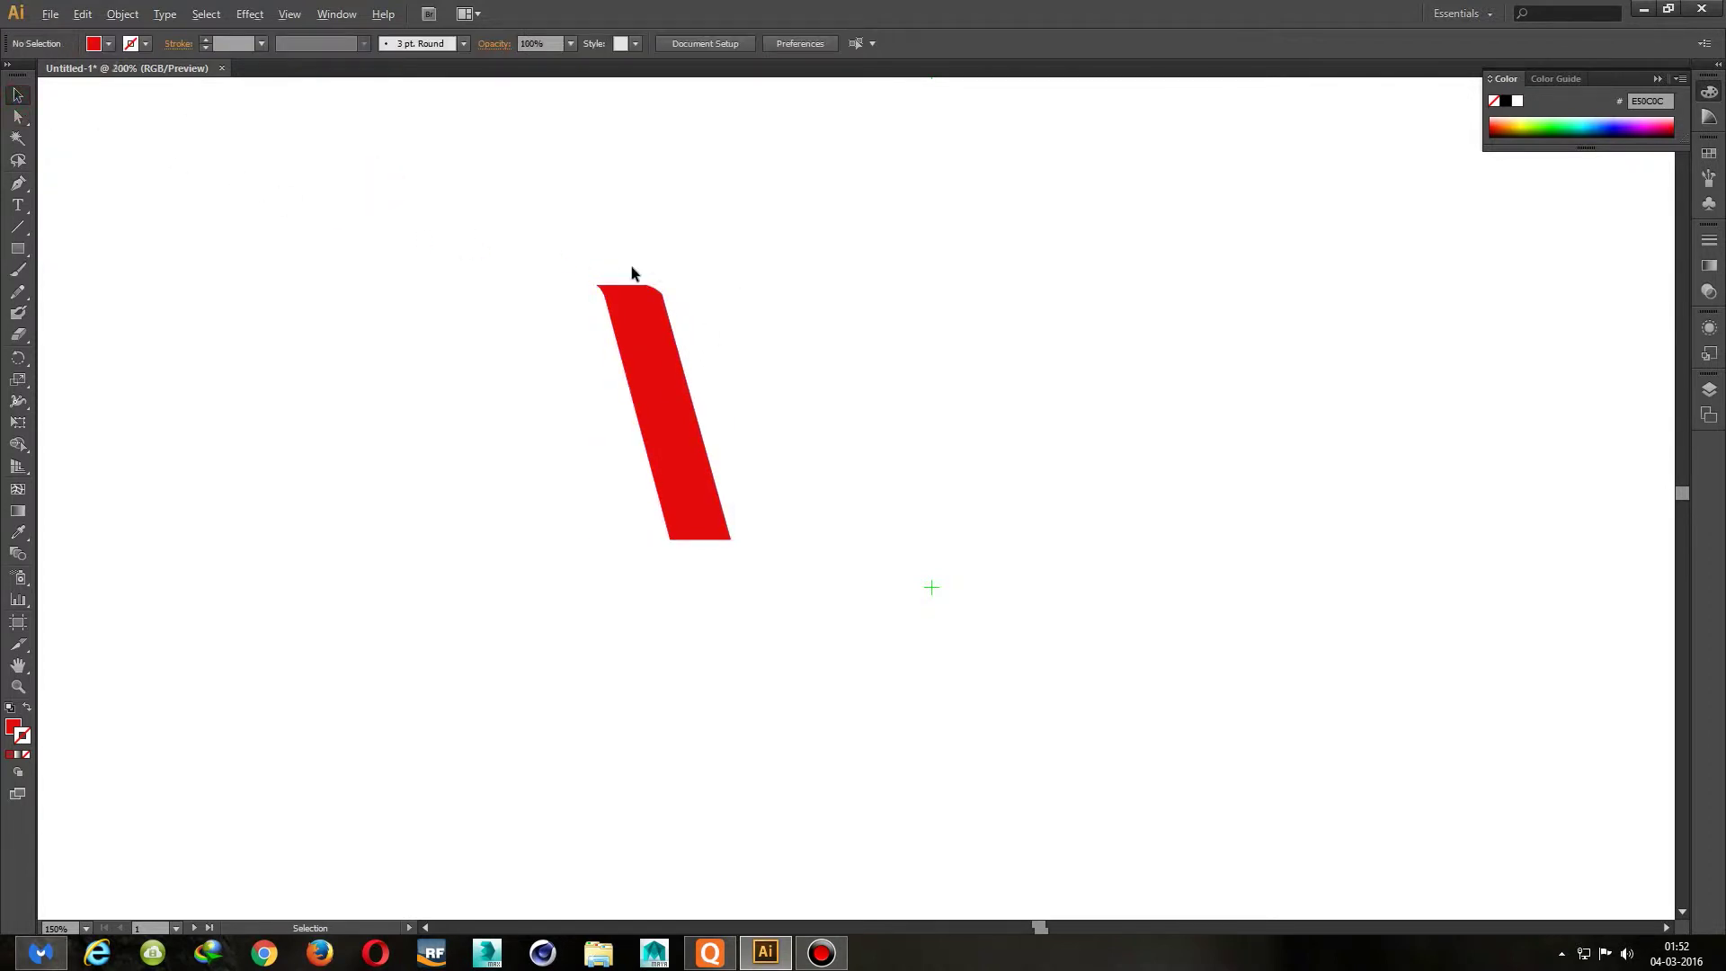
scroll(632, 274, up, 2)
scroll(665, 333, up, 1)
click(695, 324)
Drag the red bar's top-right anchor handle outward into a smooth curve, then deselect
key(a)
click(724, 321)
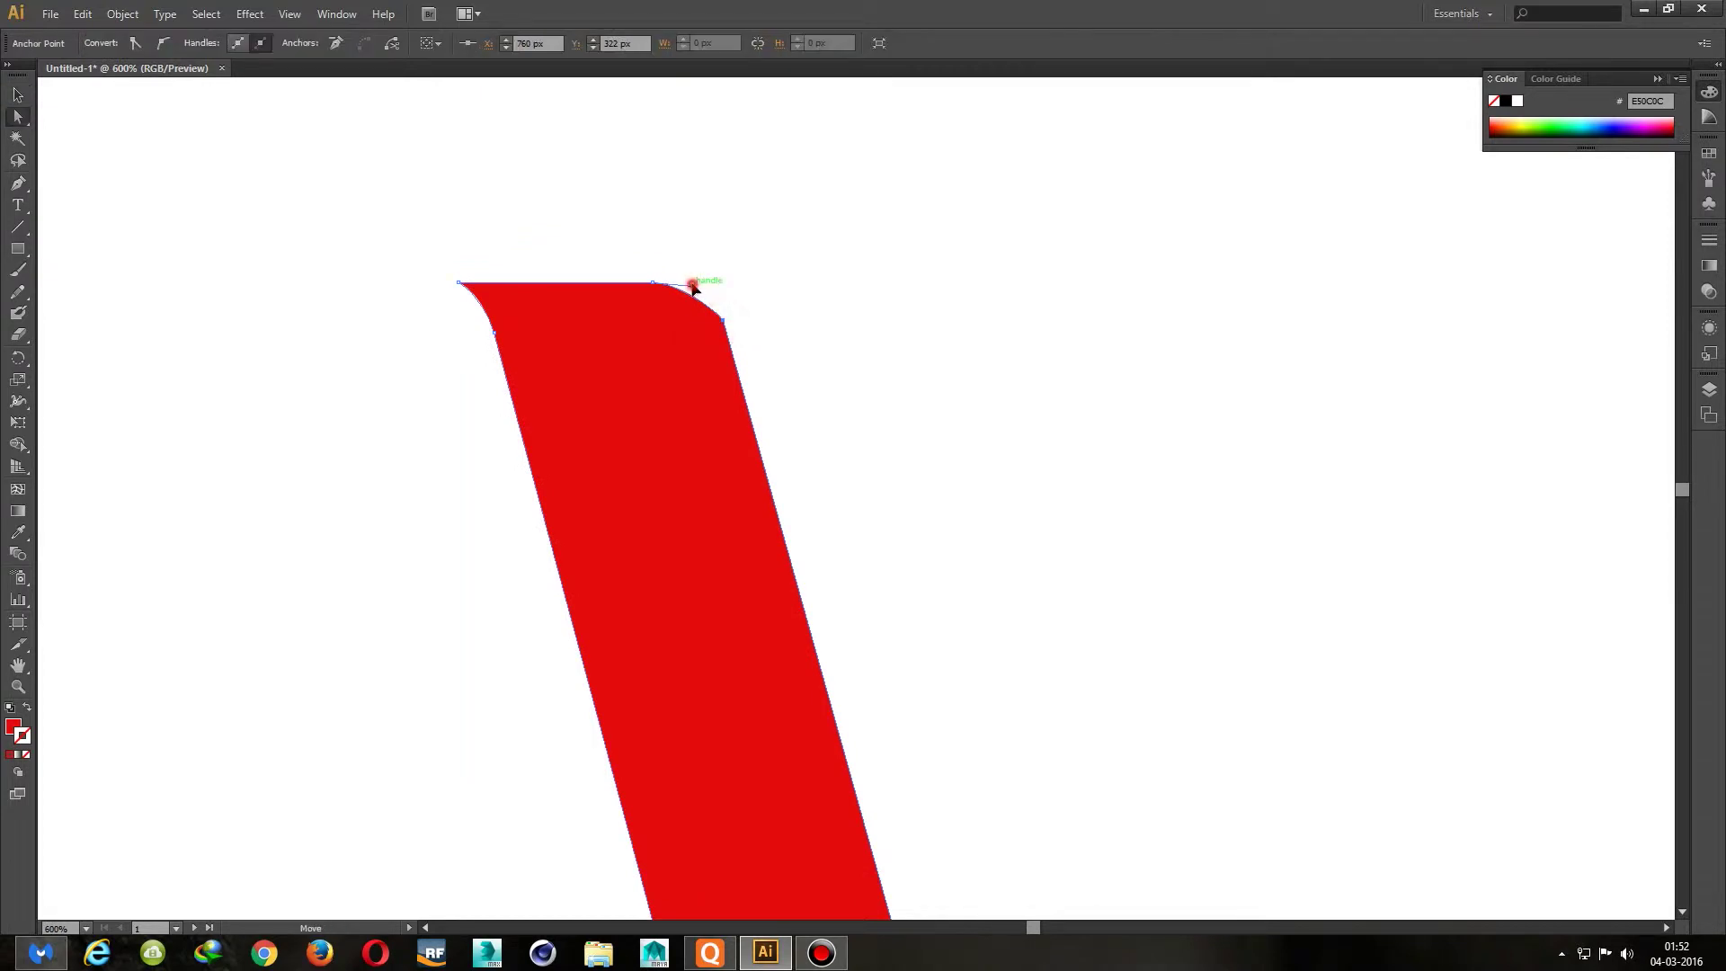
drag(693, 288, 694, 282)
drag(695, 283, 714, 282)
click(786, 294)
scroll(859, 479, down, 1)
scroll(821, 463, down, 1)
scroll(820, 468, down, 2)
scroll(822, 481, up, 2)
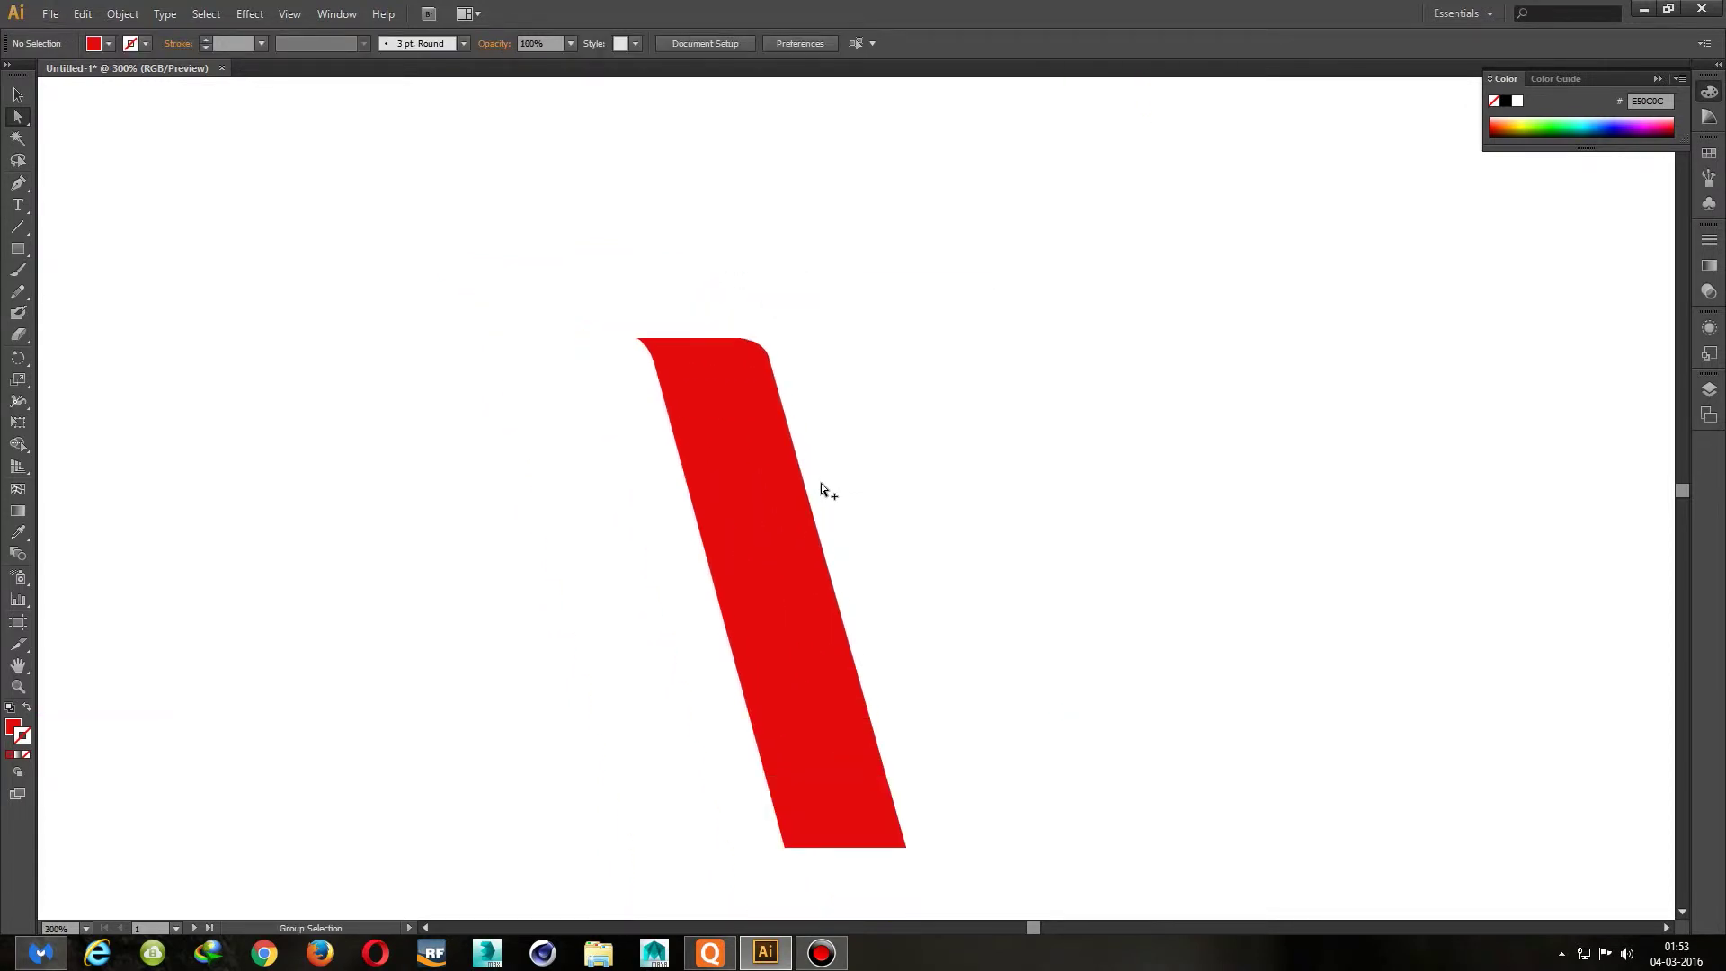
drag(809, 487, 760, 394)
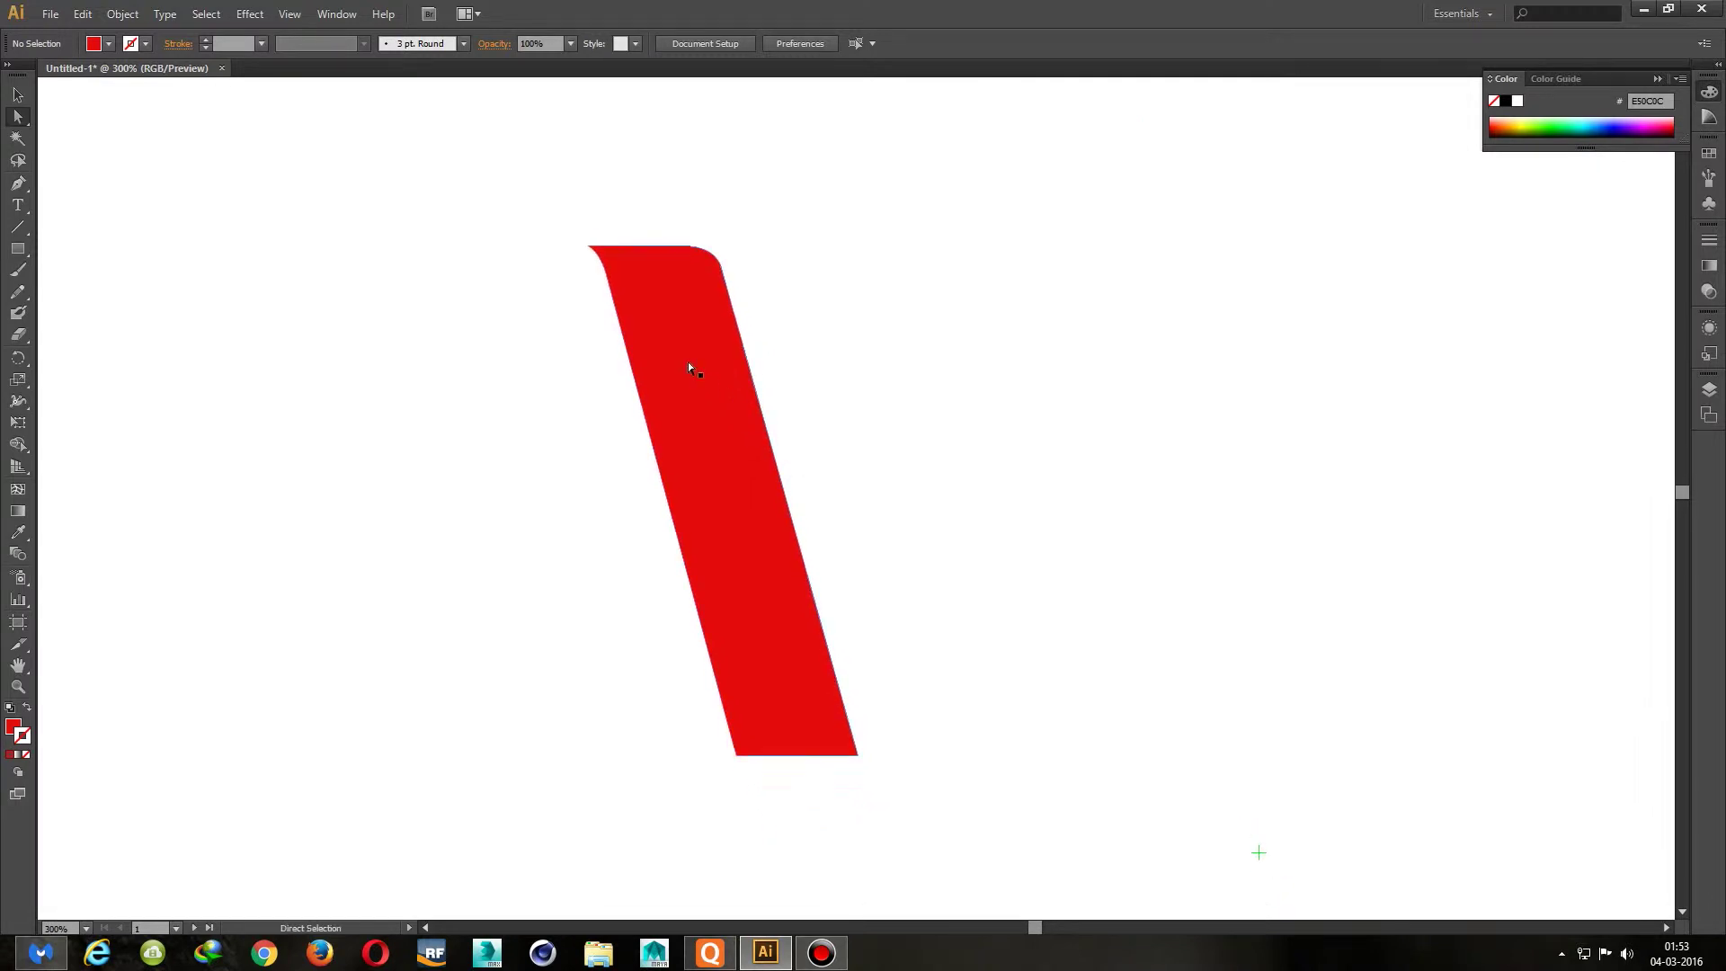
scroll(598, 271, up, 1)
scroll(597, 261, down, 1)
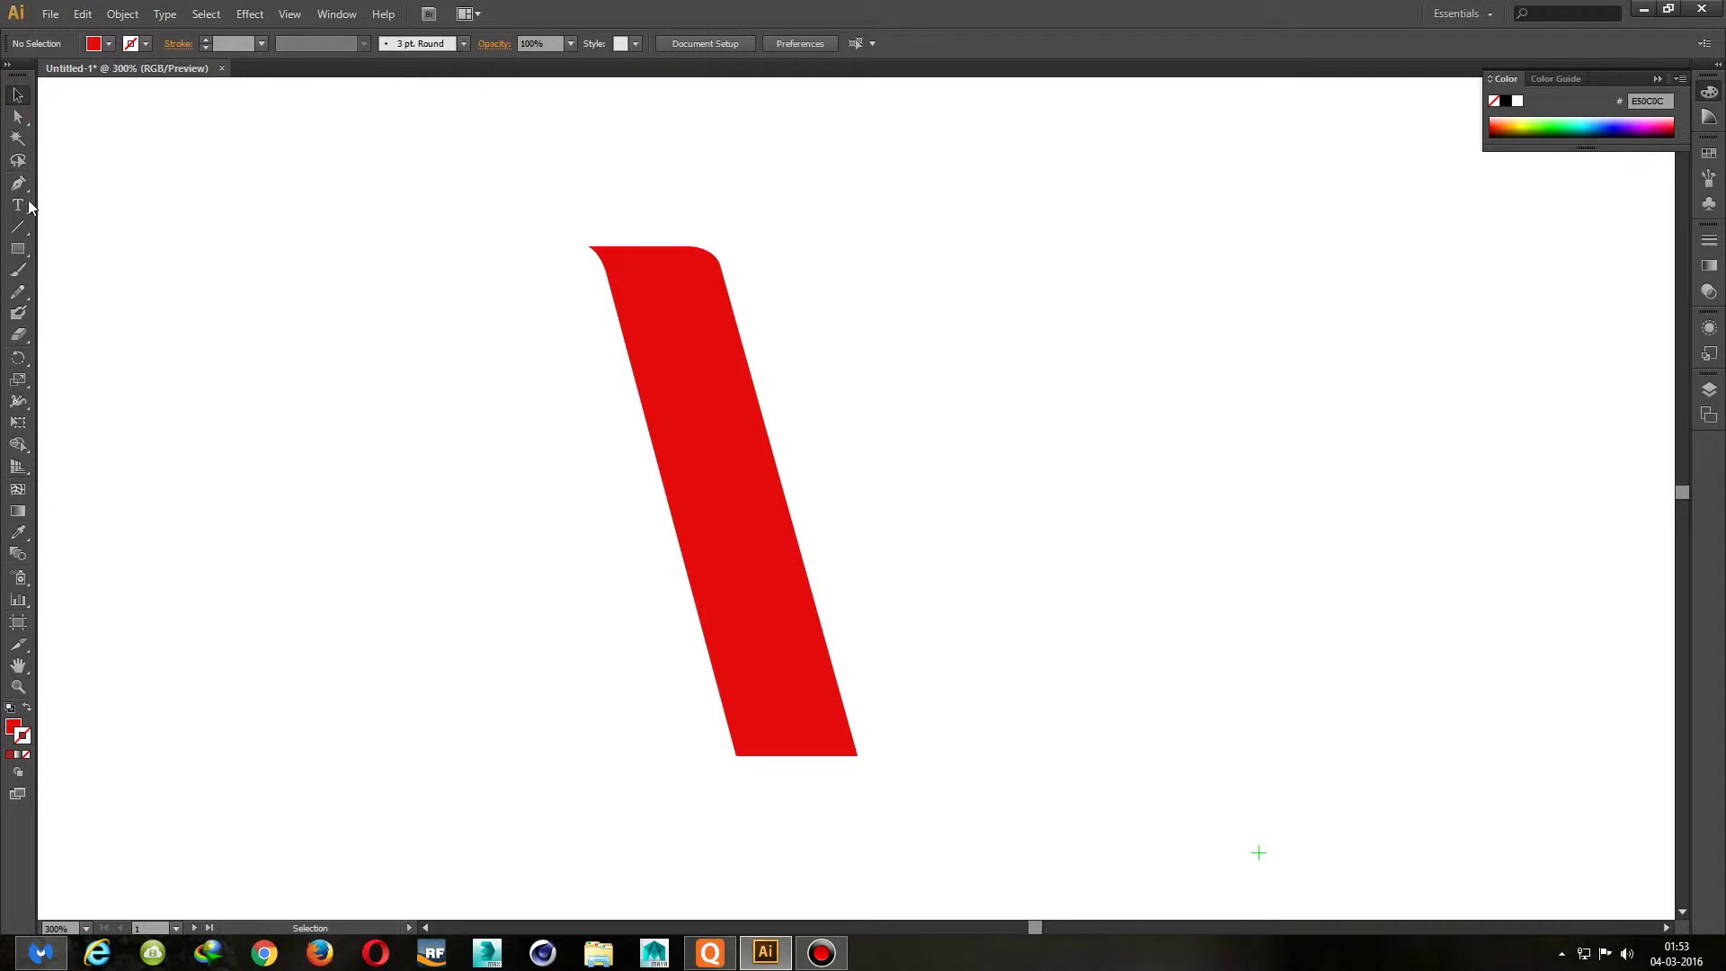
Set the fill colour to dark red 4F0E0E
click(27, 708)
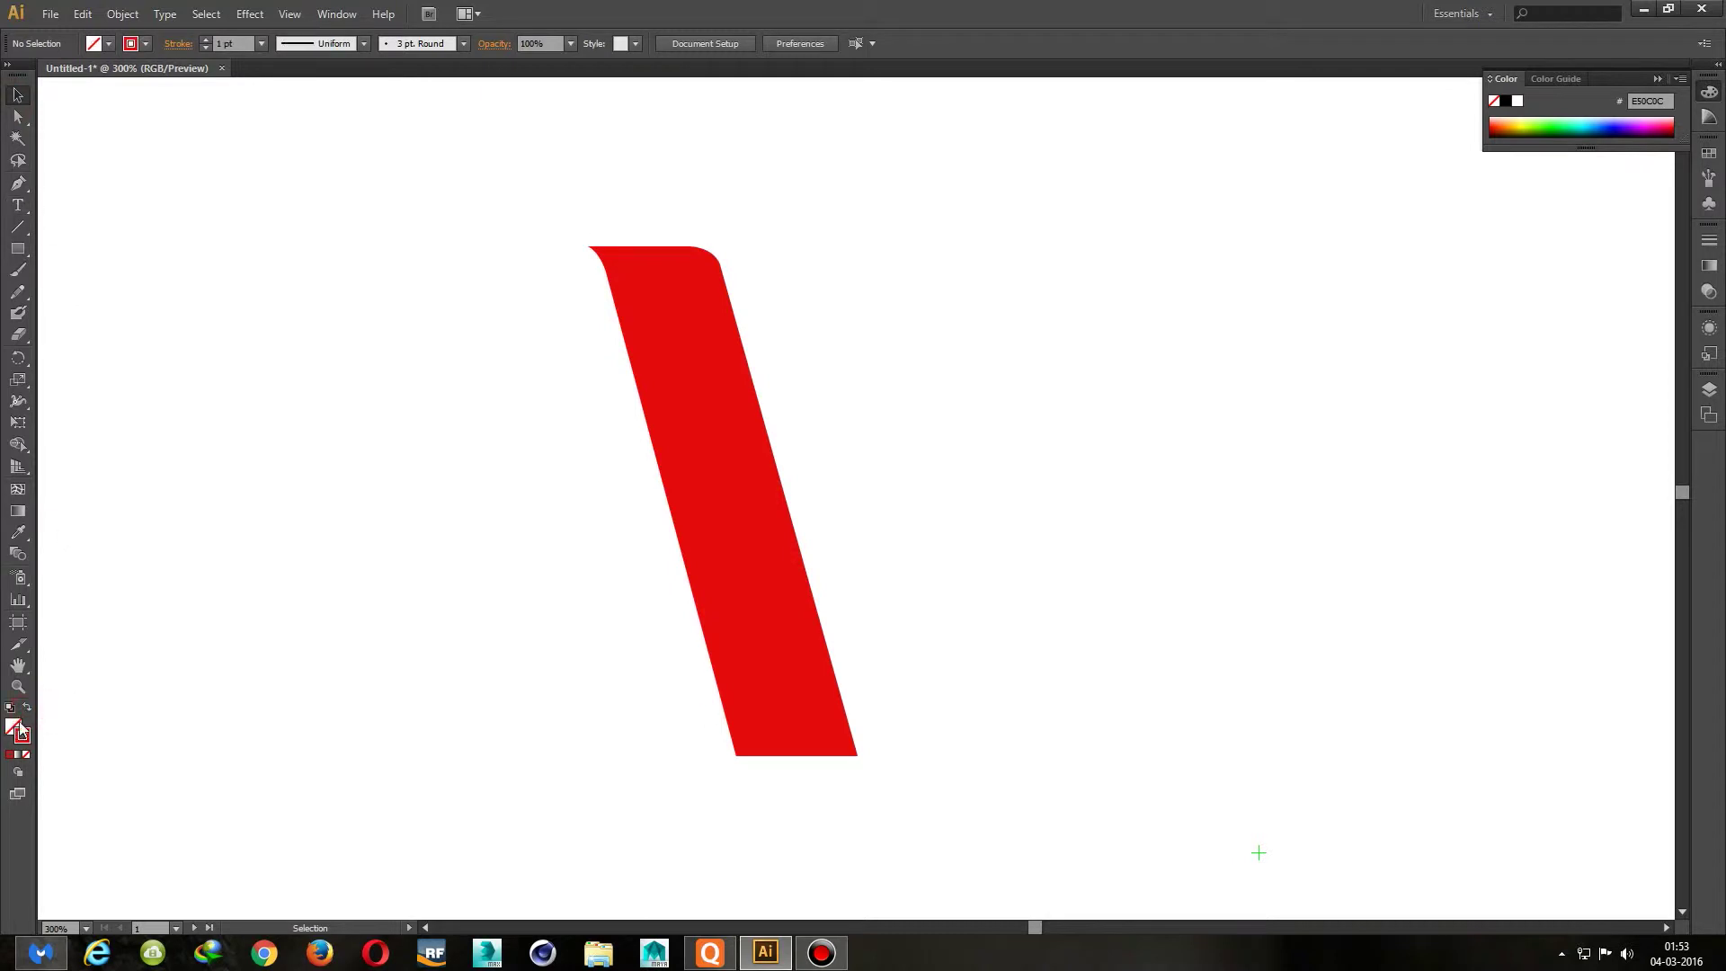
click(28, 709)
double_click(14, 729)
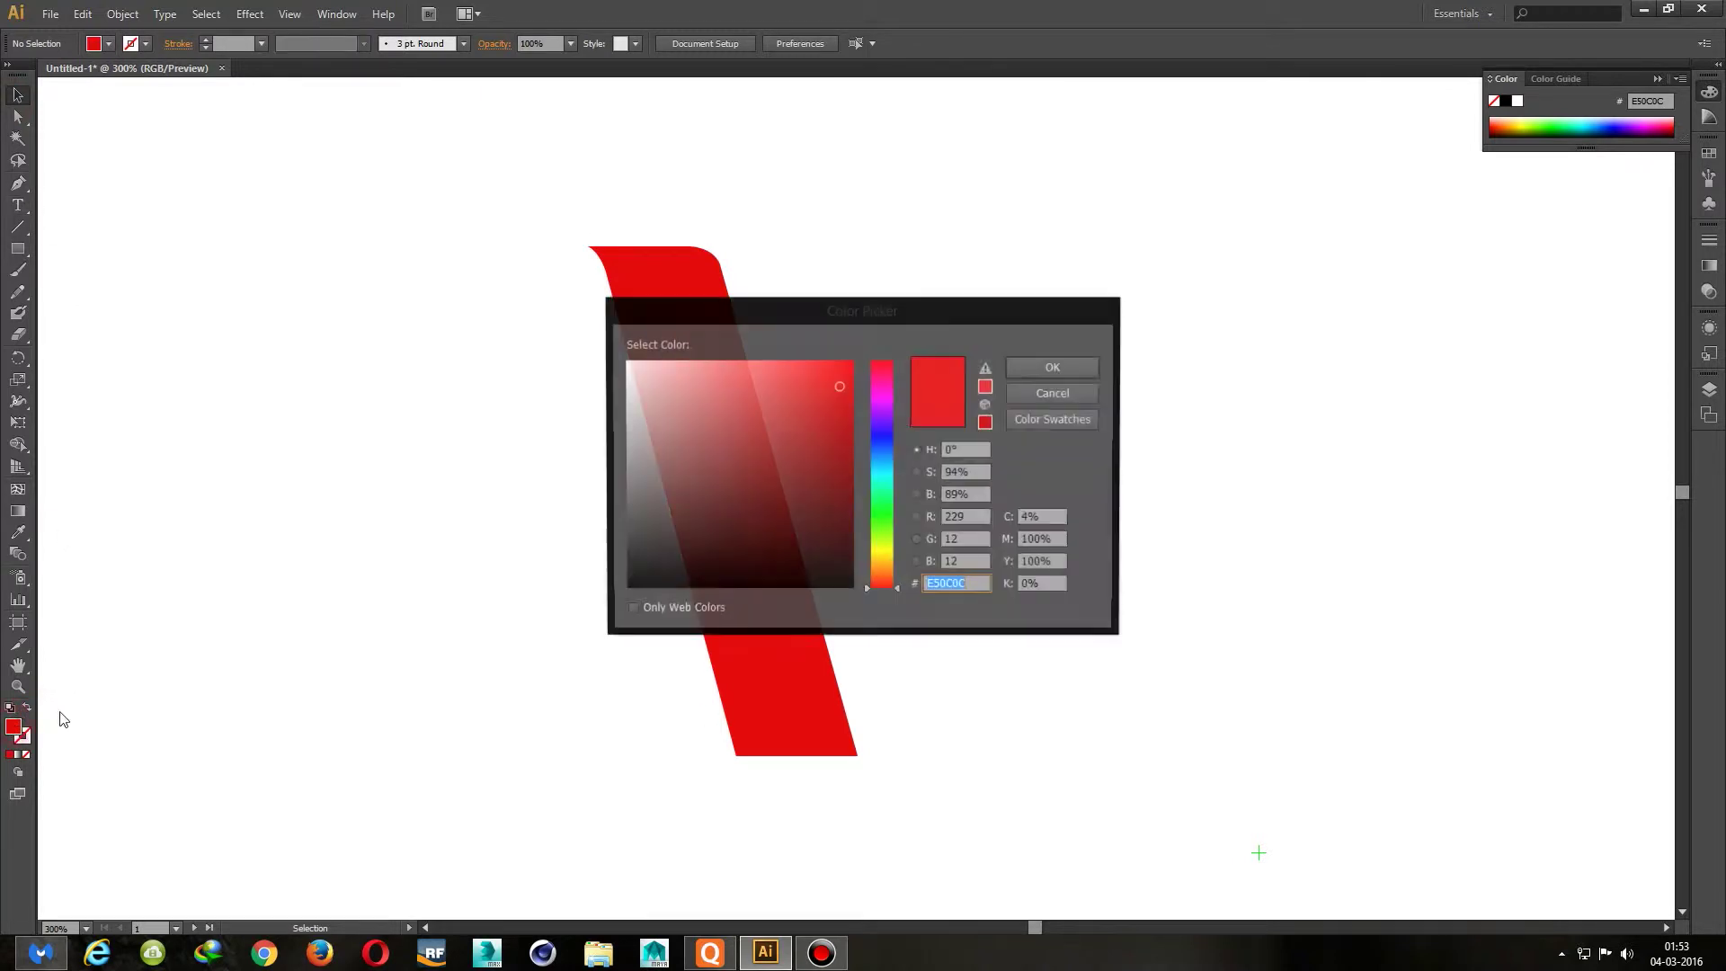
drag(824, 427, 817, 518)
click(1083, 368)
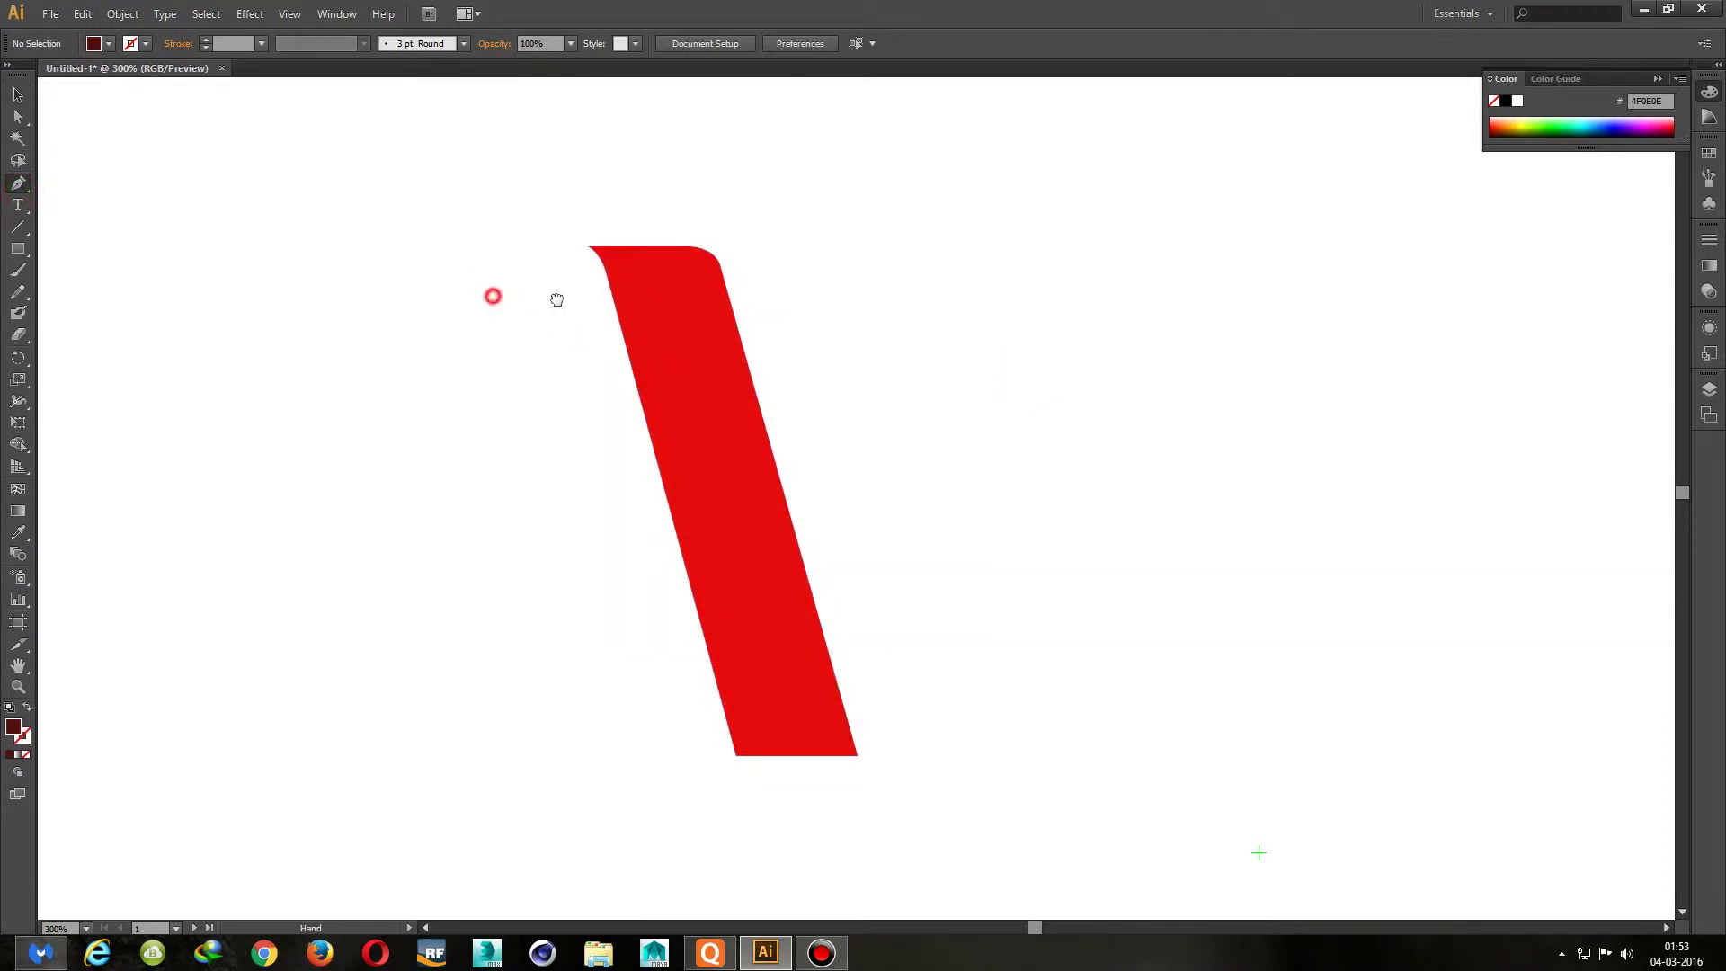
Draw the maroon left leg from the red bar's top down to the lower left, rounding its top
drag(556, 299, 718, 320)
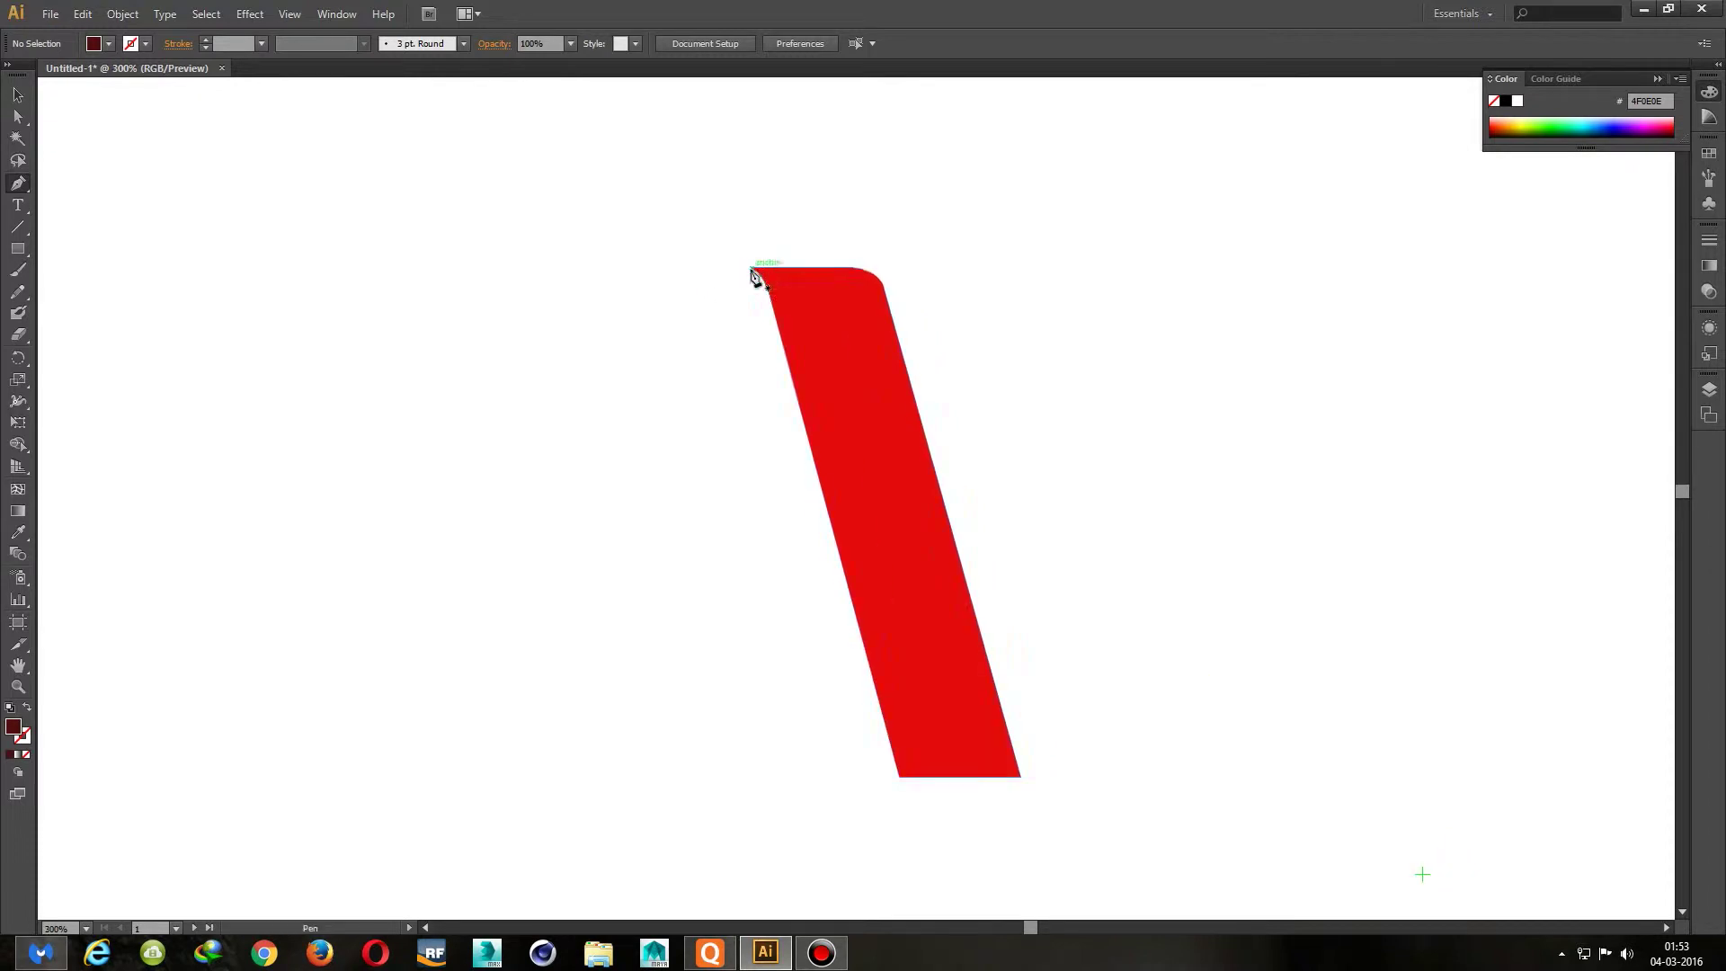
click(751, 269)
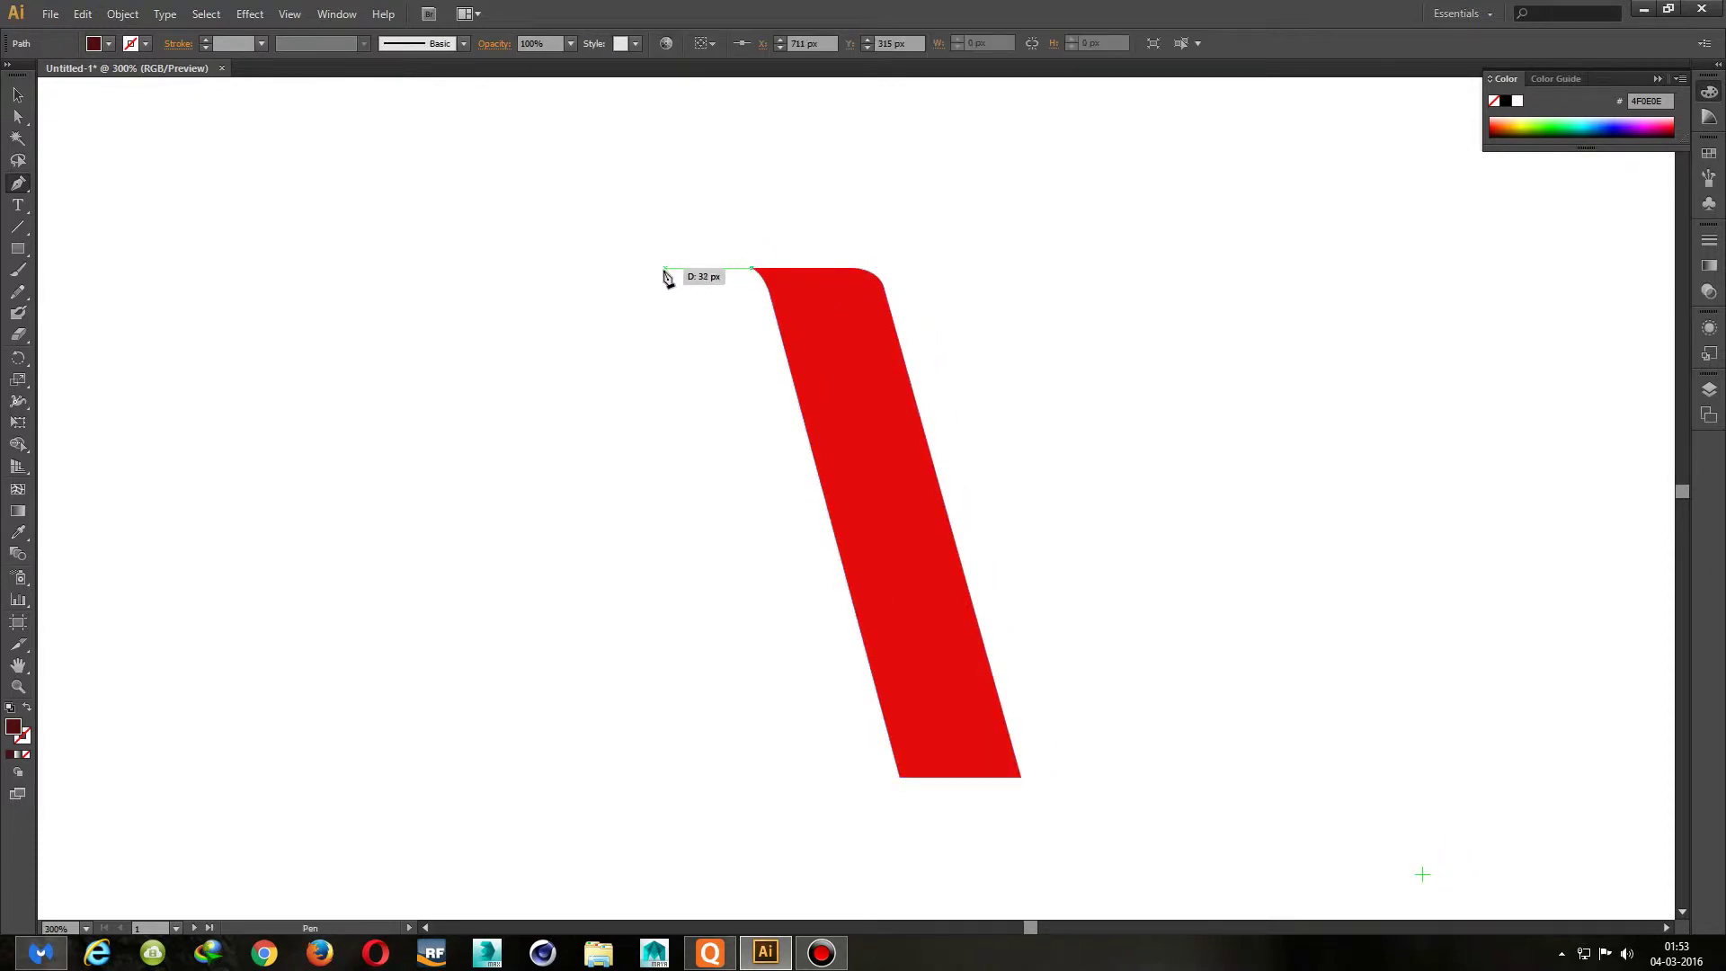
click(730, 280)
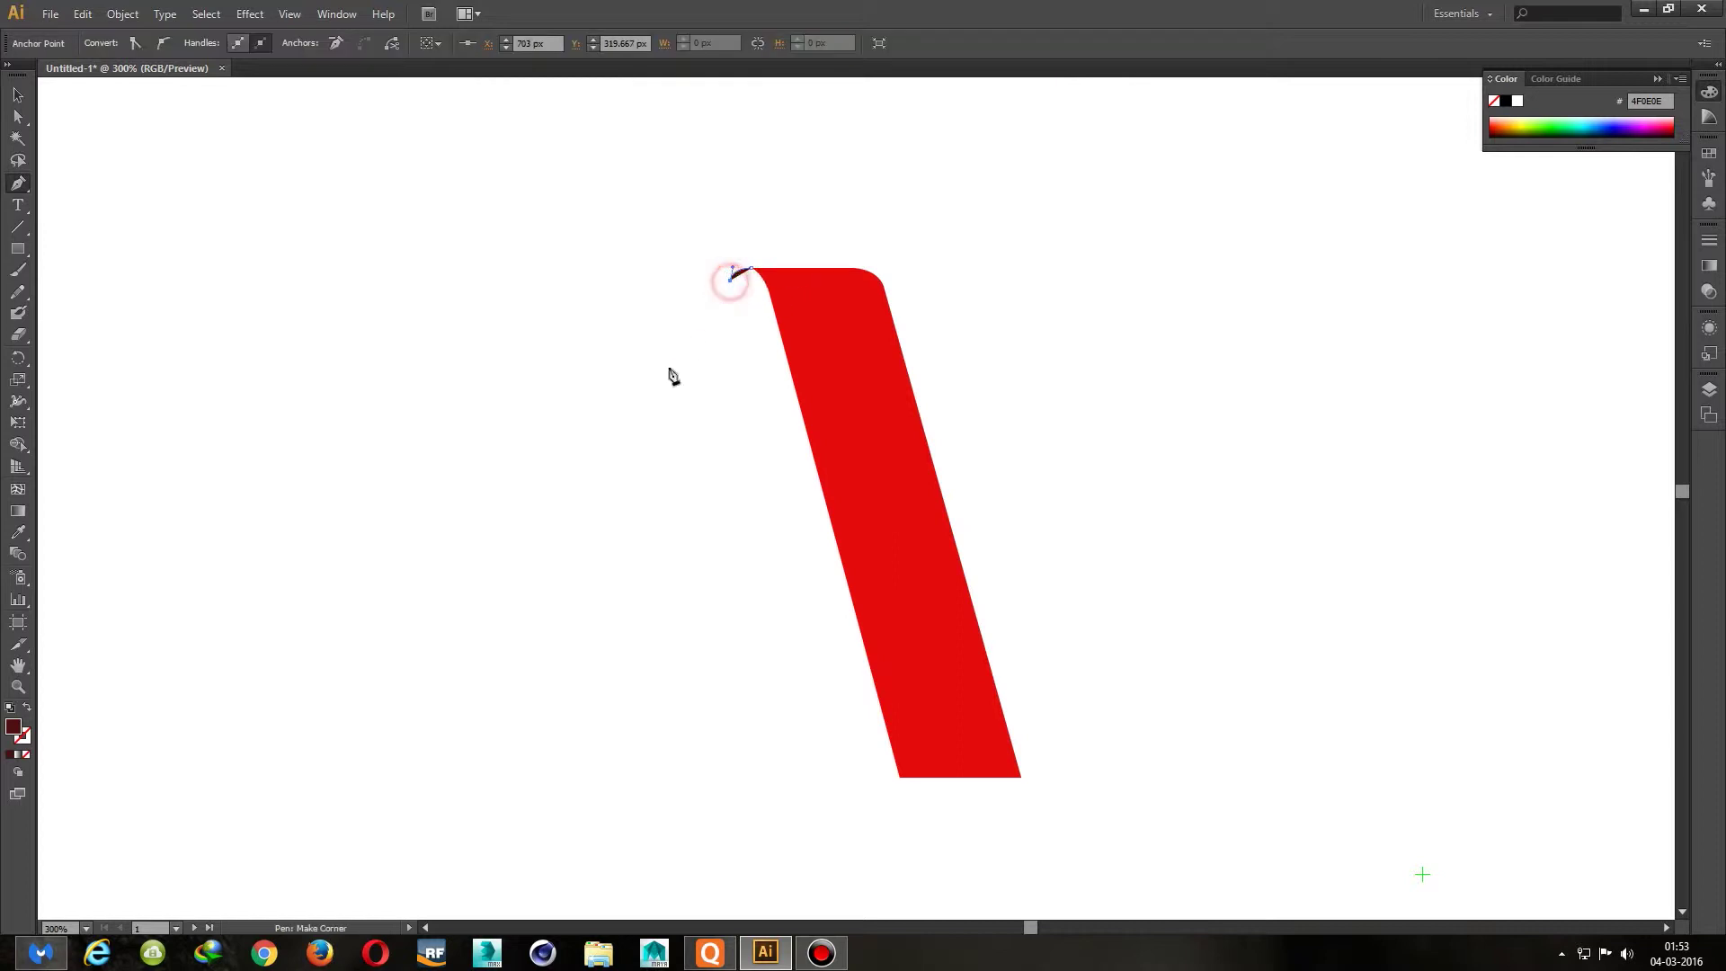
click(550, 636)
click(559, 642)
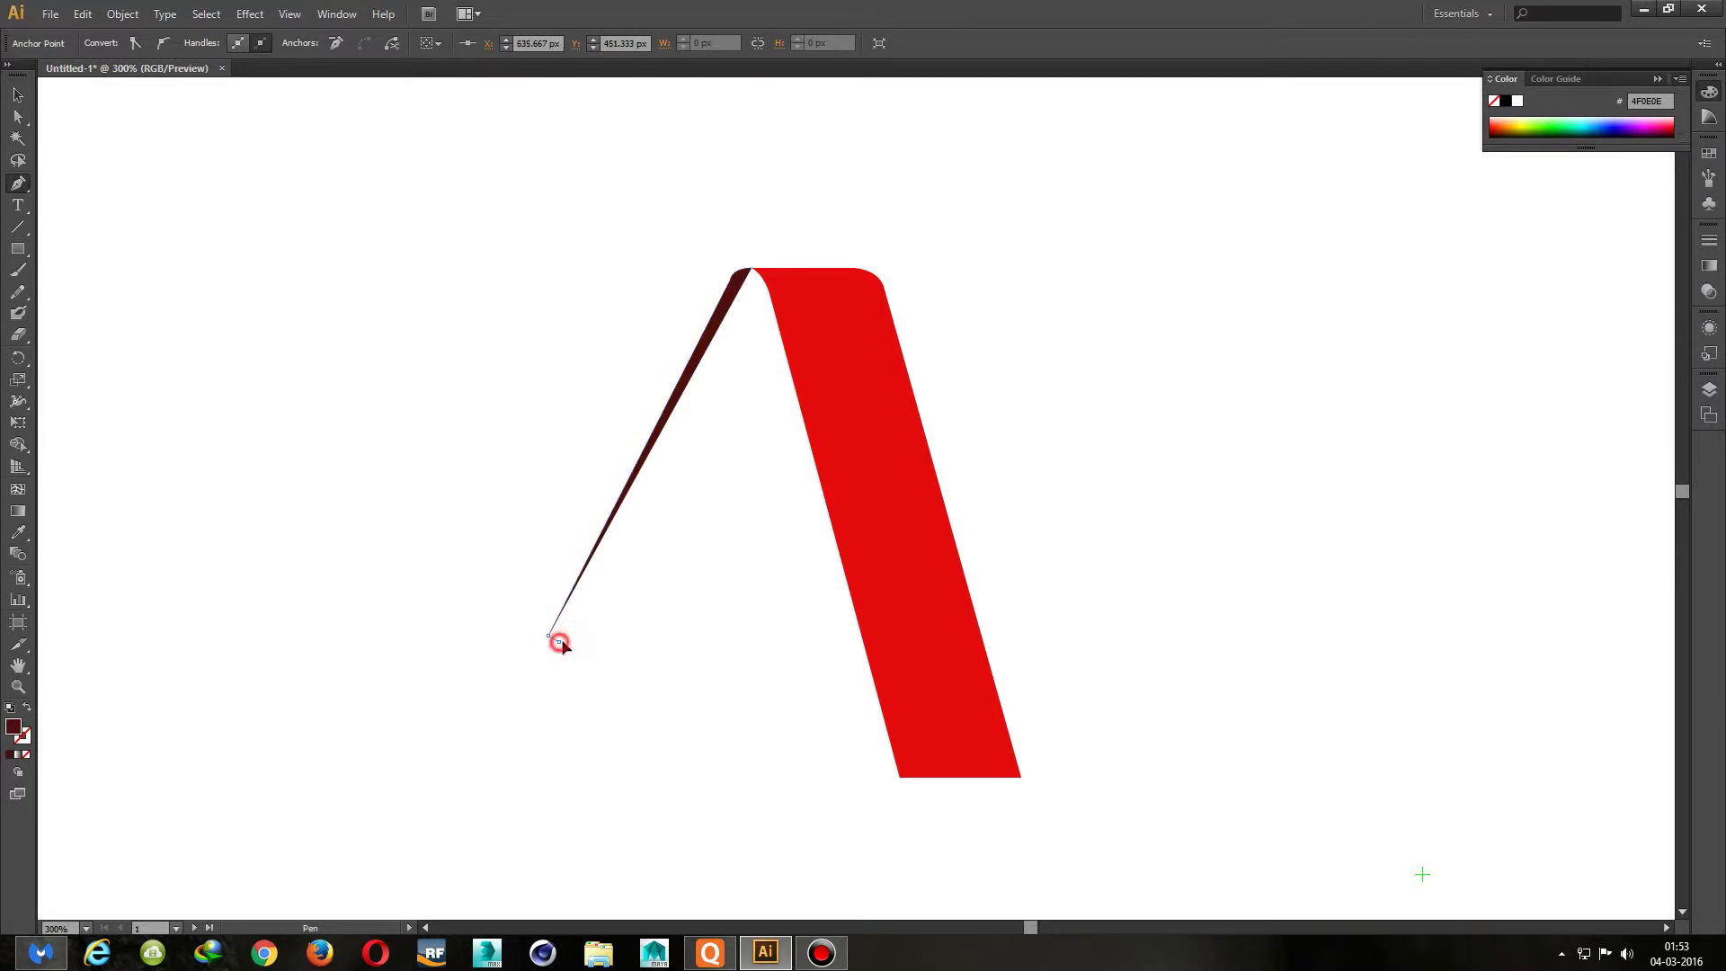
click(560, 646)
drag(576, 654, 563, 647)
click(653, 649)
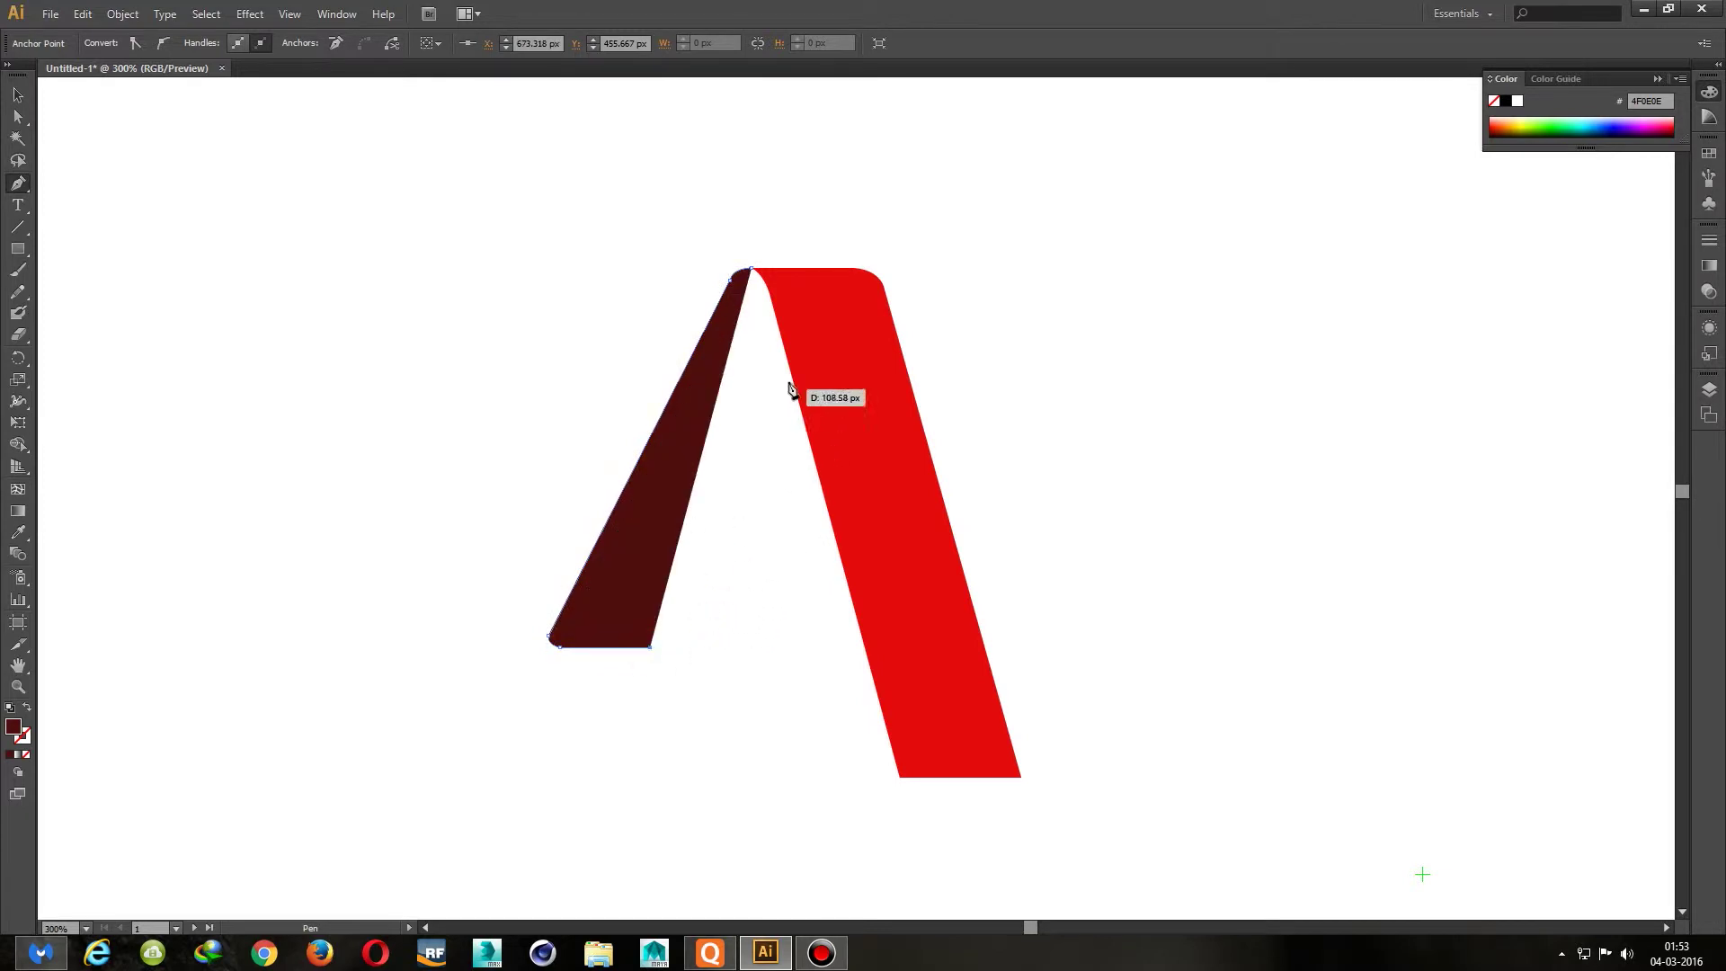
click(783, 345)
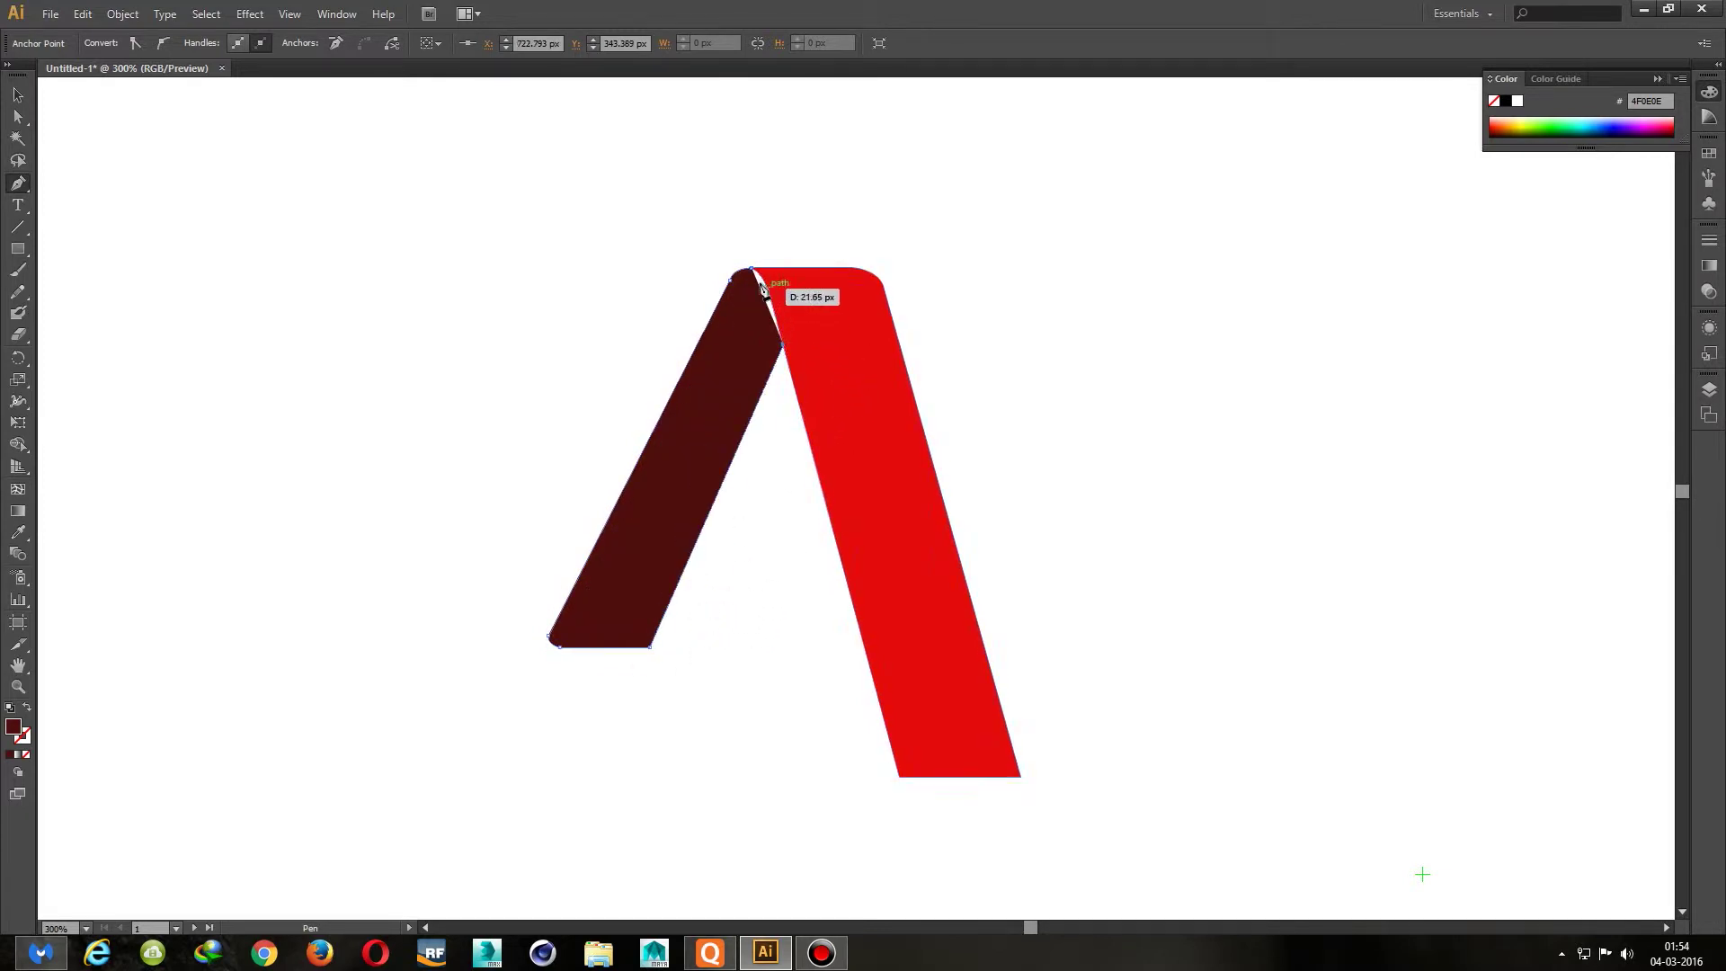
click(753, 270)
drag(733, 267, 731, 268)
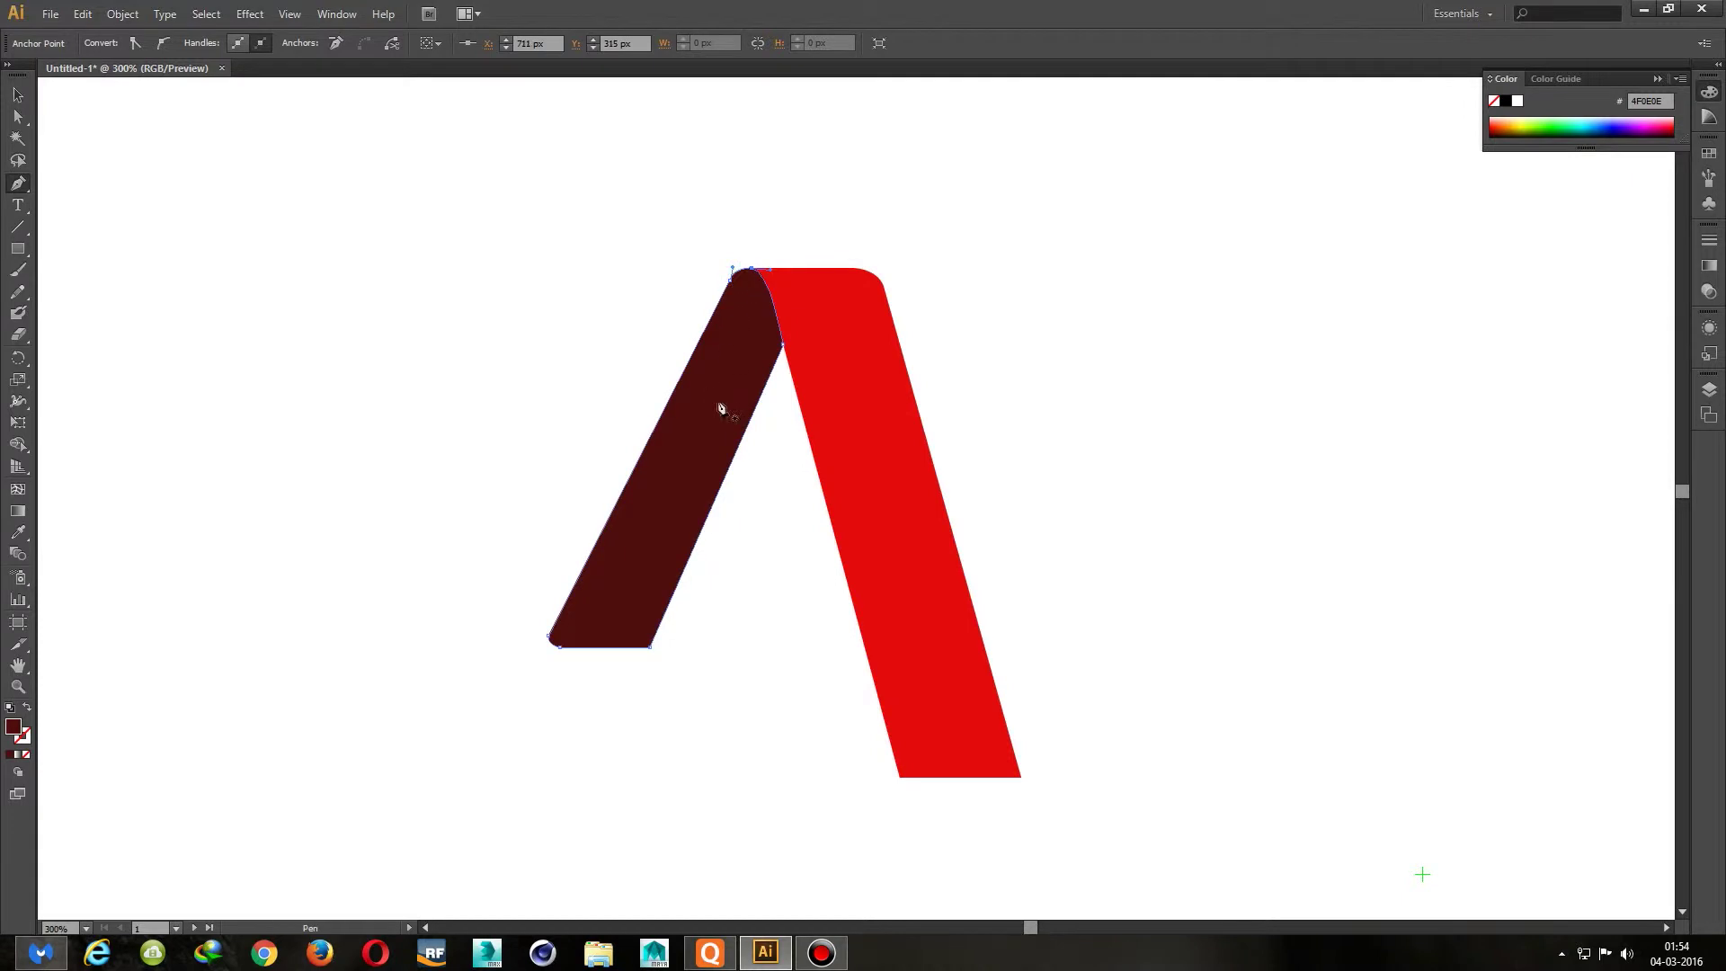
click(19, 95)
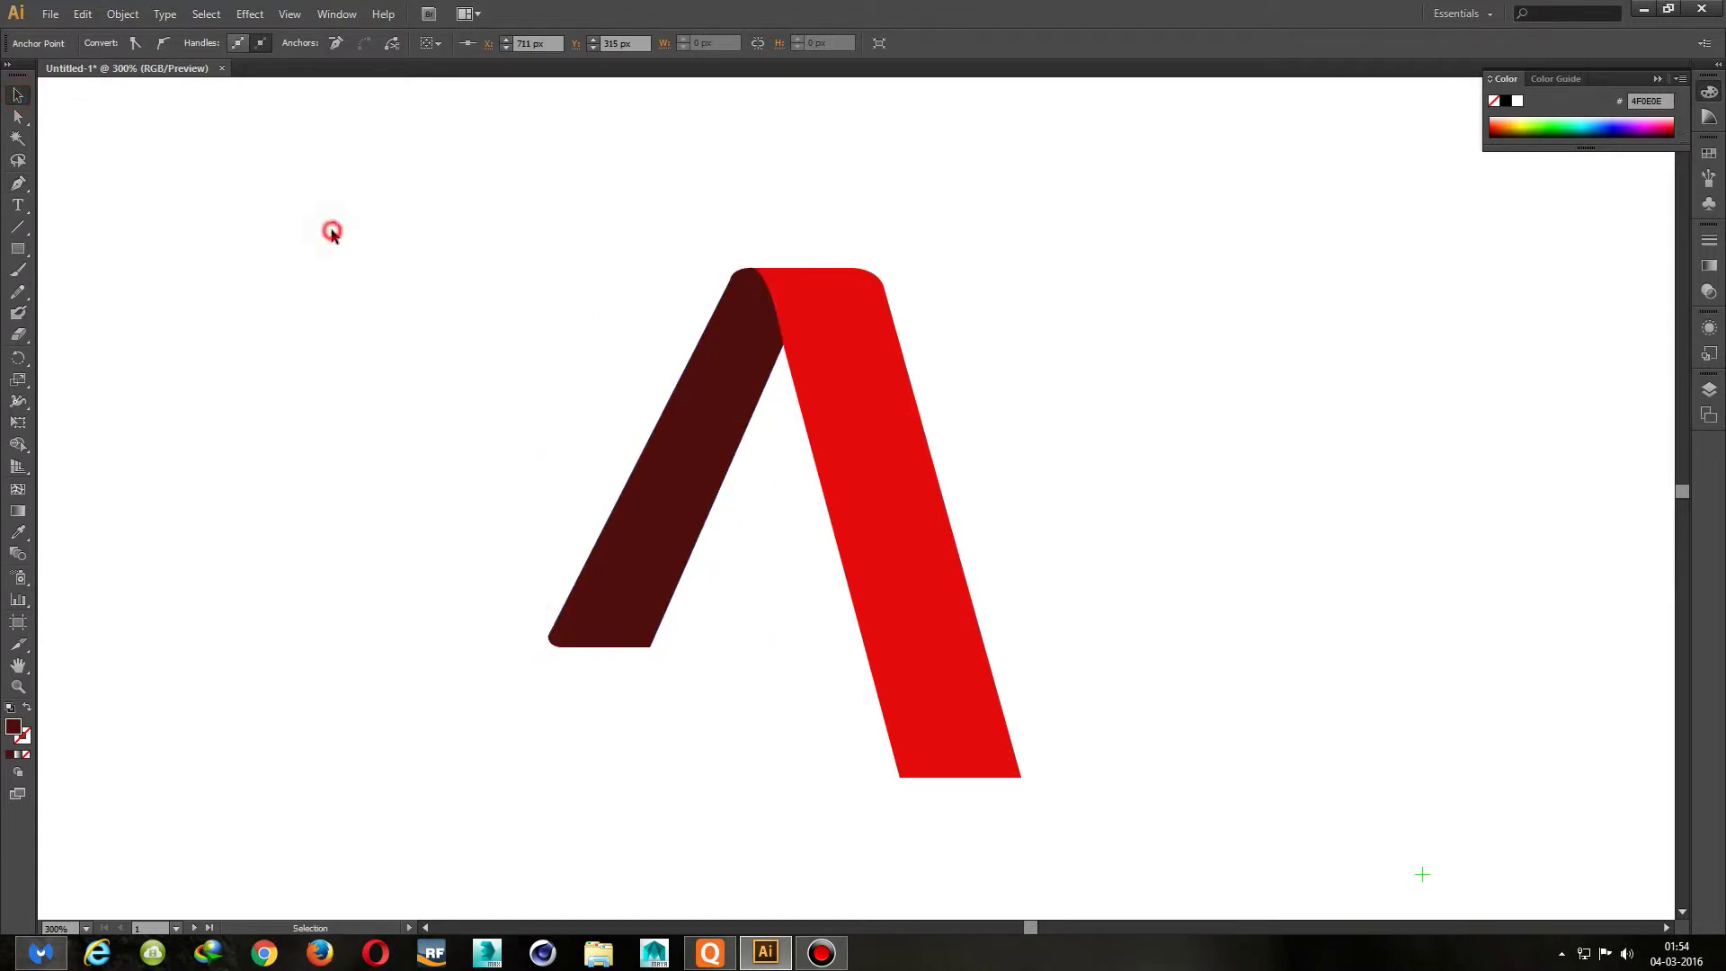
Adjust the curve of the maroon leg's bottom-left rounded corner
click(332, 233)
scroll(803, 489, down, 1)
scroll(804, 489, down, 1)
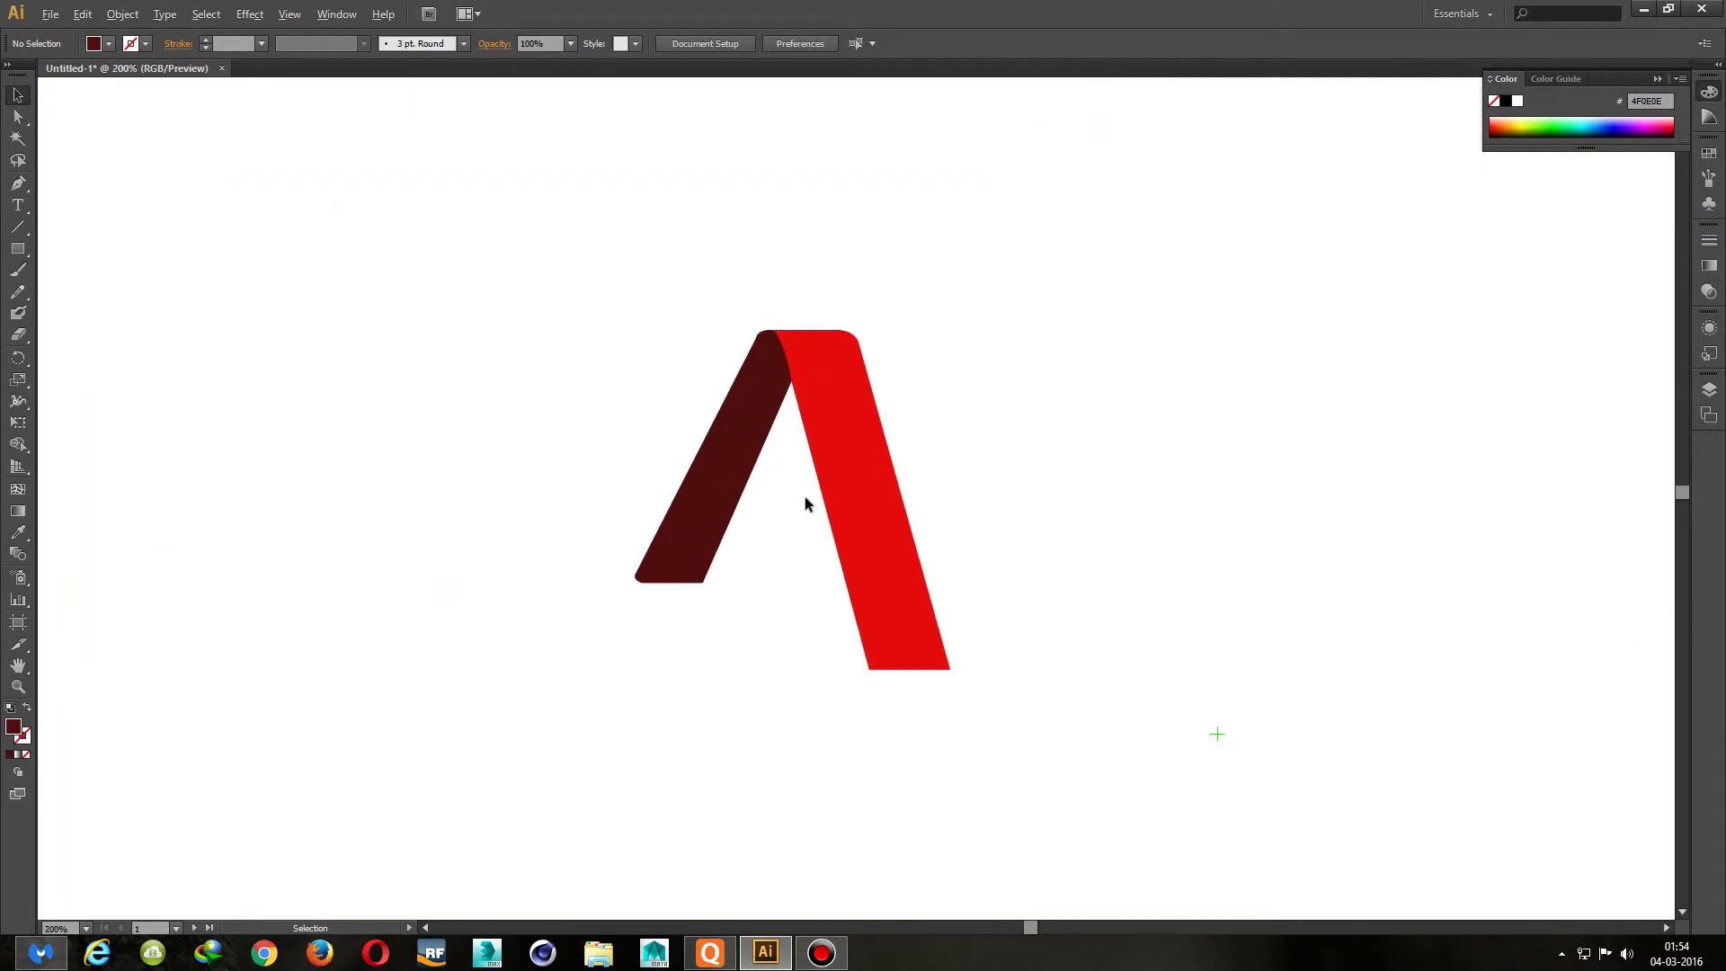
scroll(805, 496, up, 1)
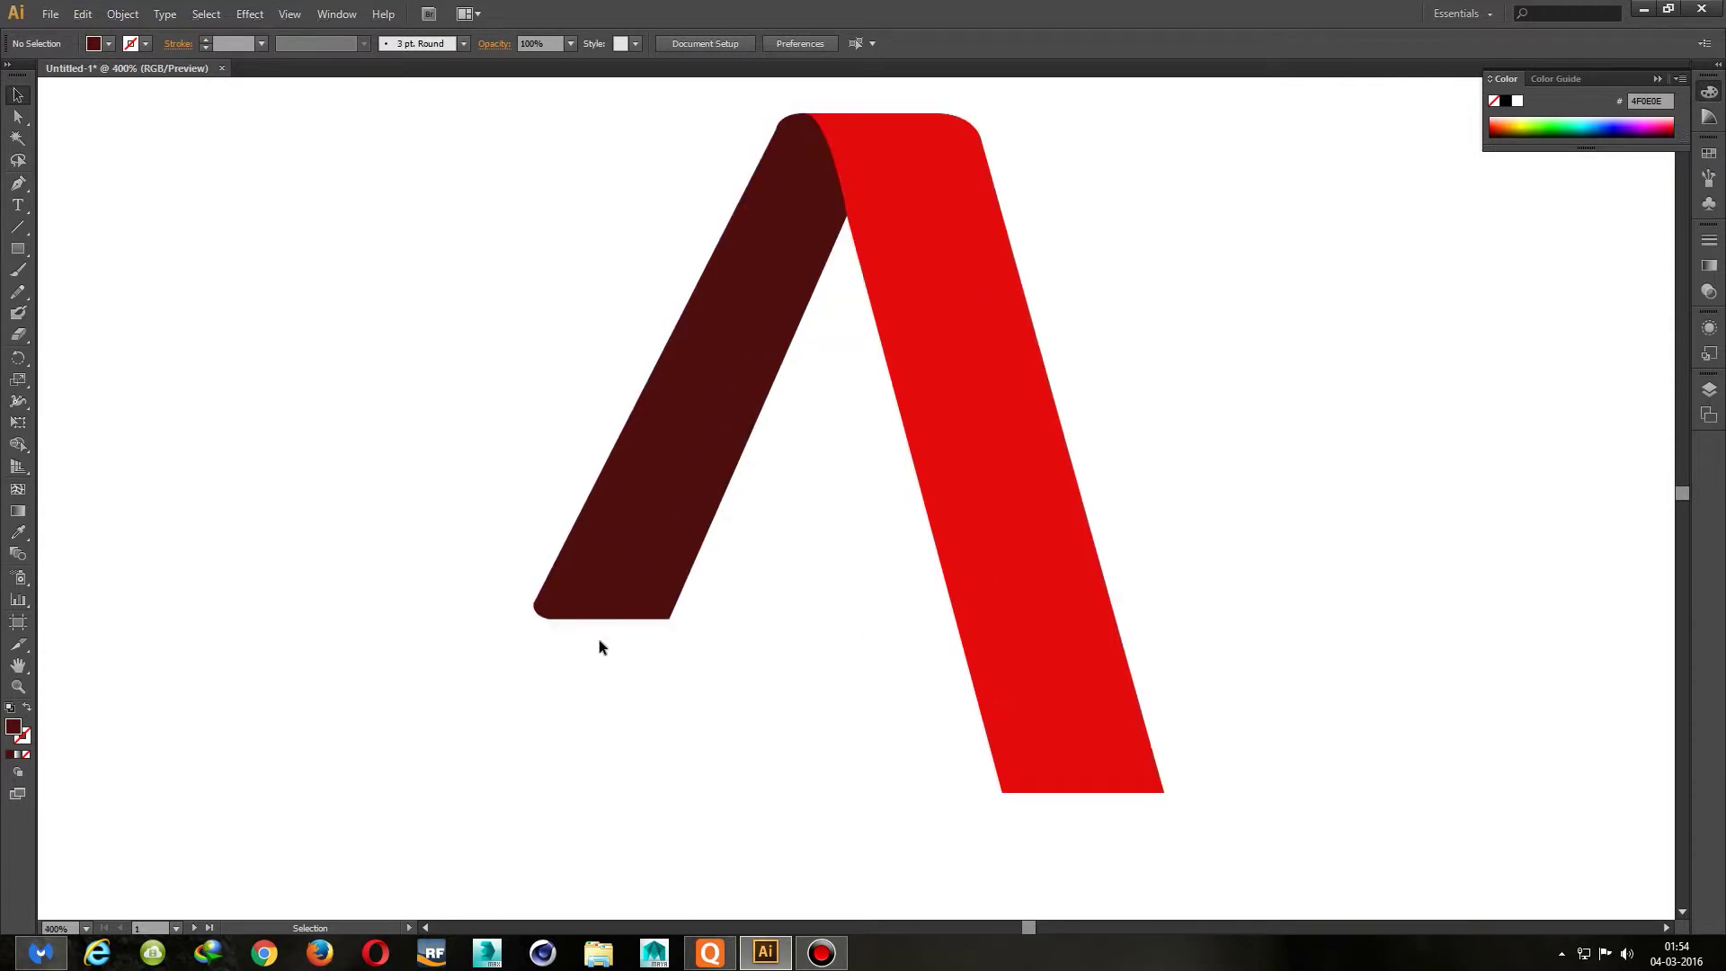
scroll(598, 639, up, 1)
click(690, 602)
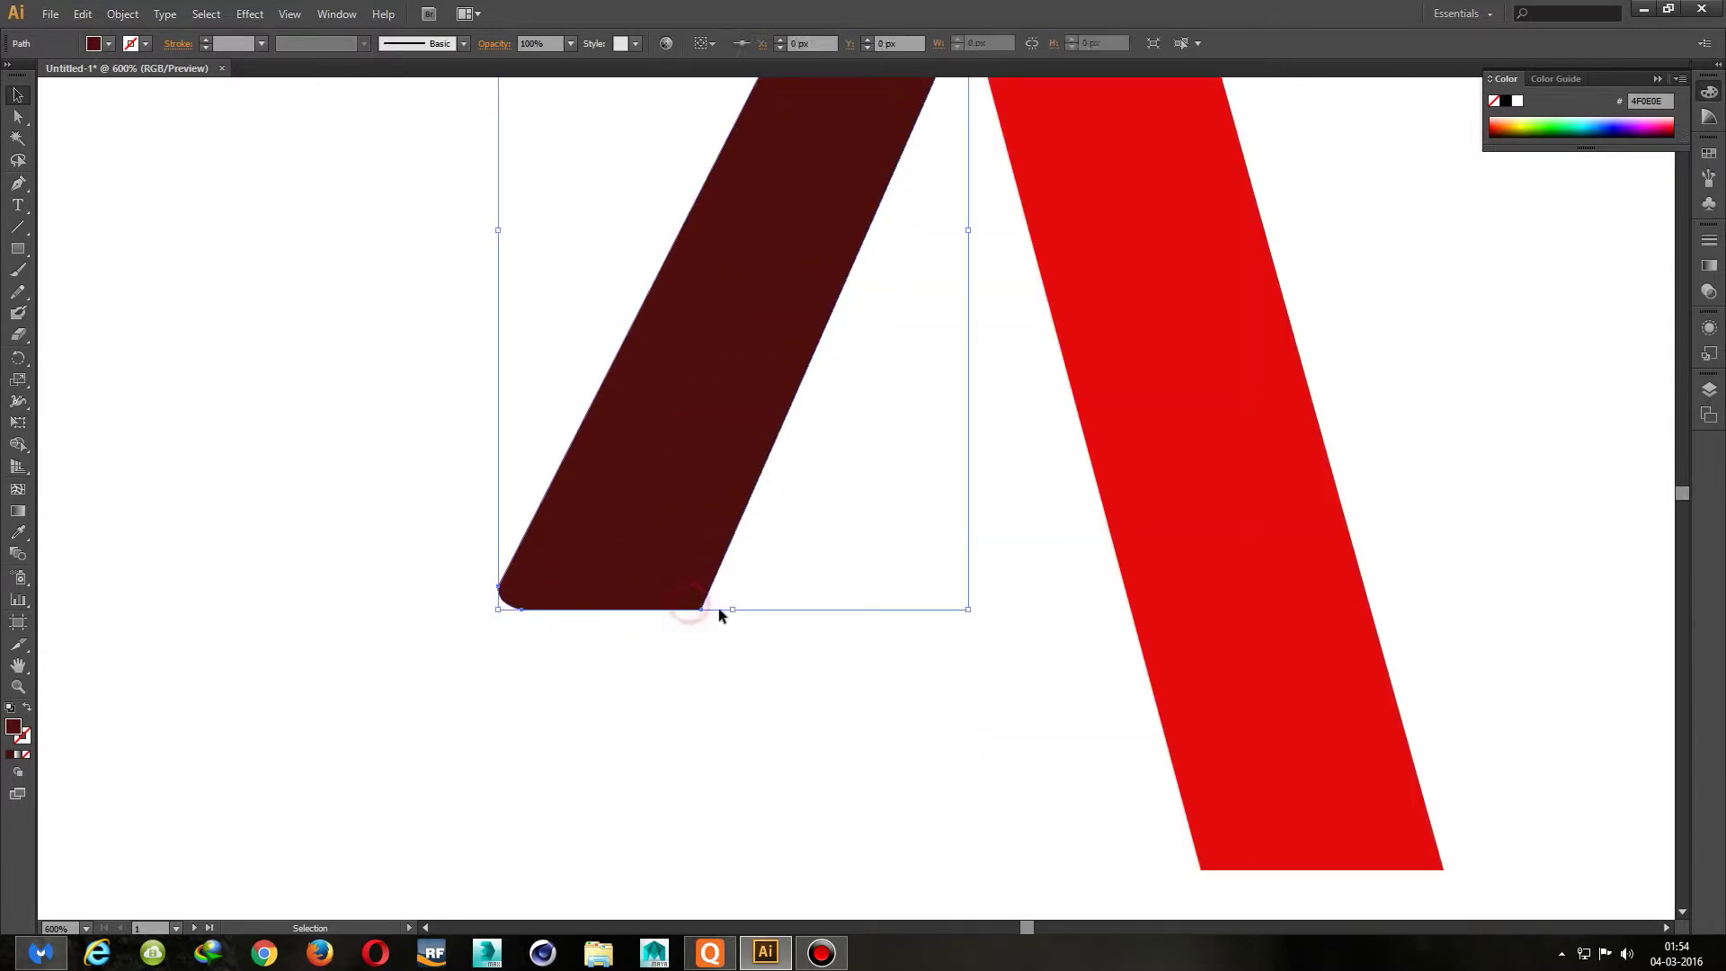
key(a)
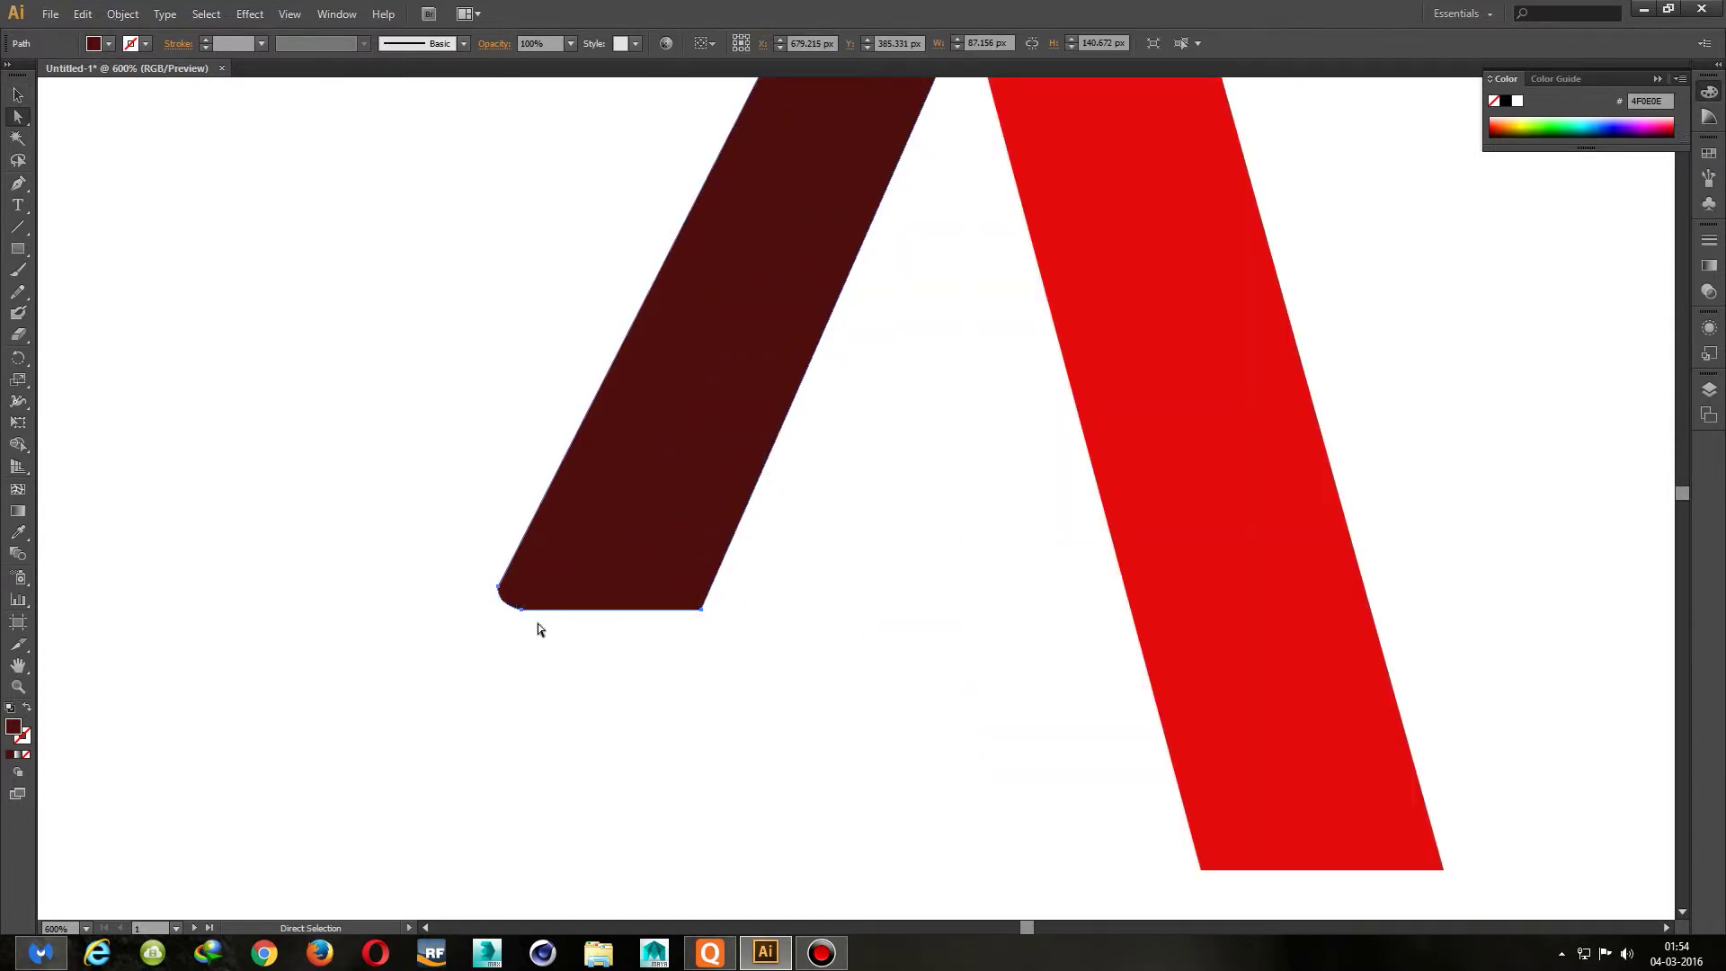
click(520, 611)
scroll(528, 619, up, 2)
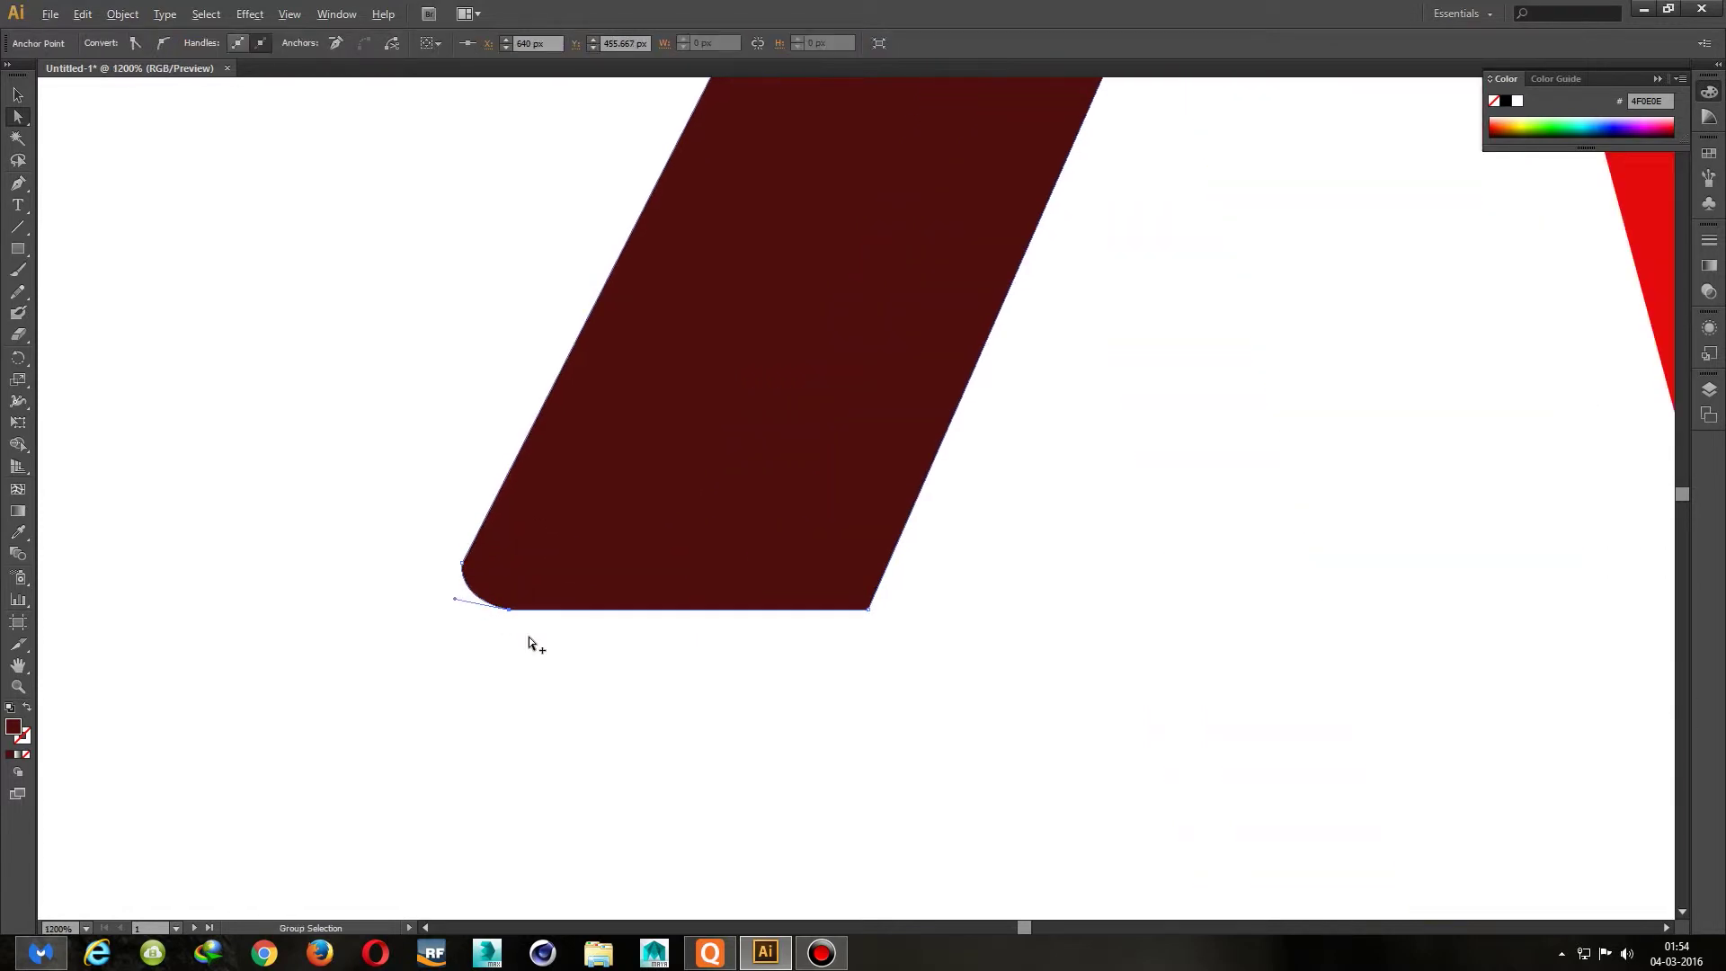
scroll(529, 637, up, 1)
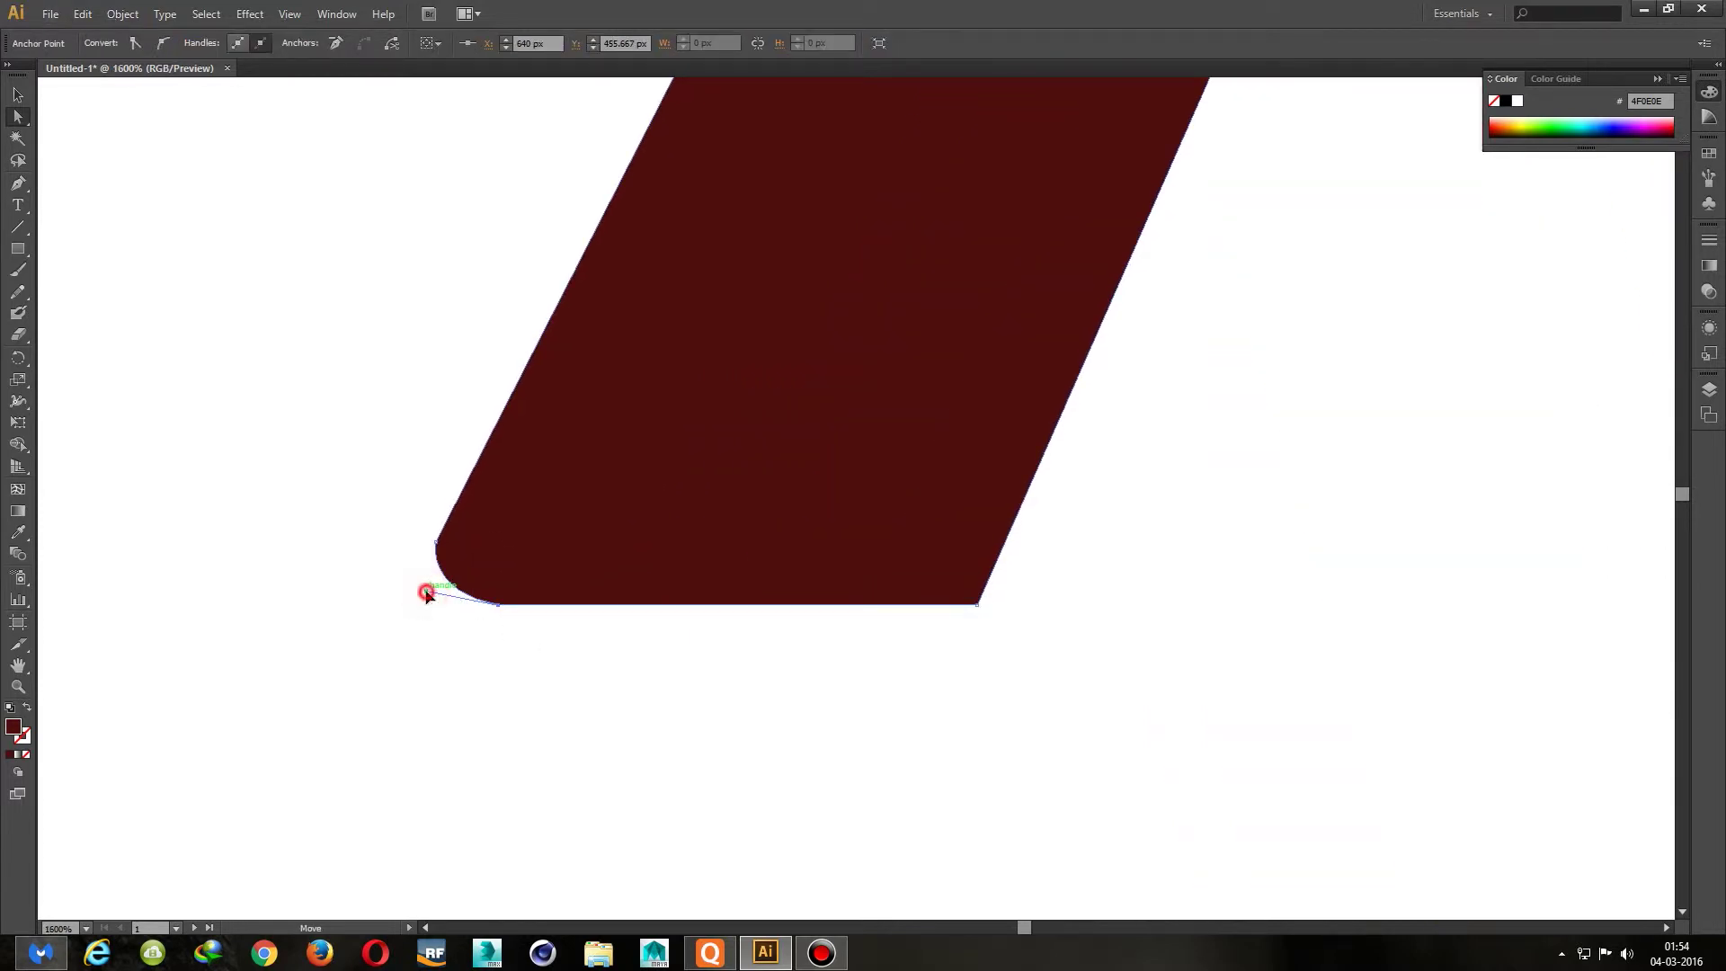
drag(425, 595, 427, 606)
scroll(532, 579, down, 4)
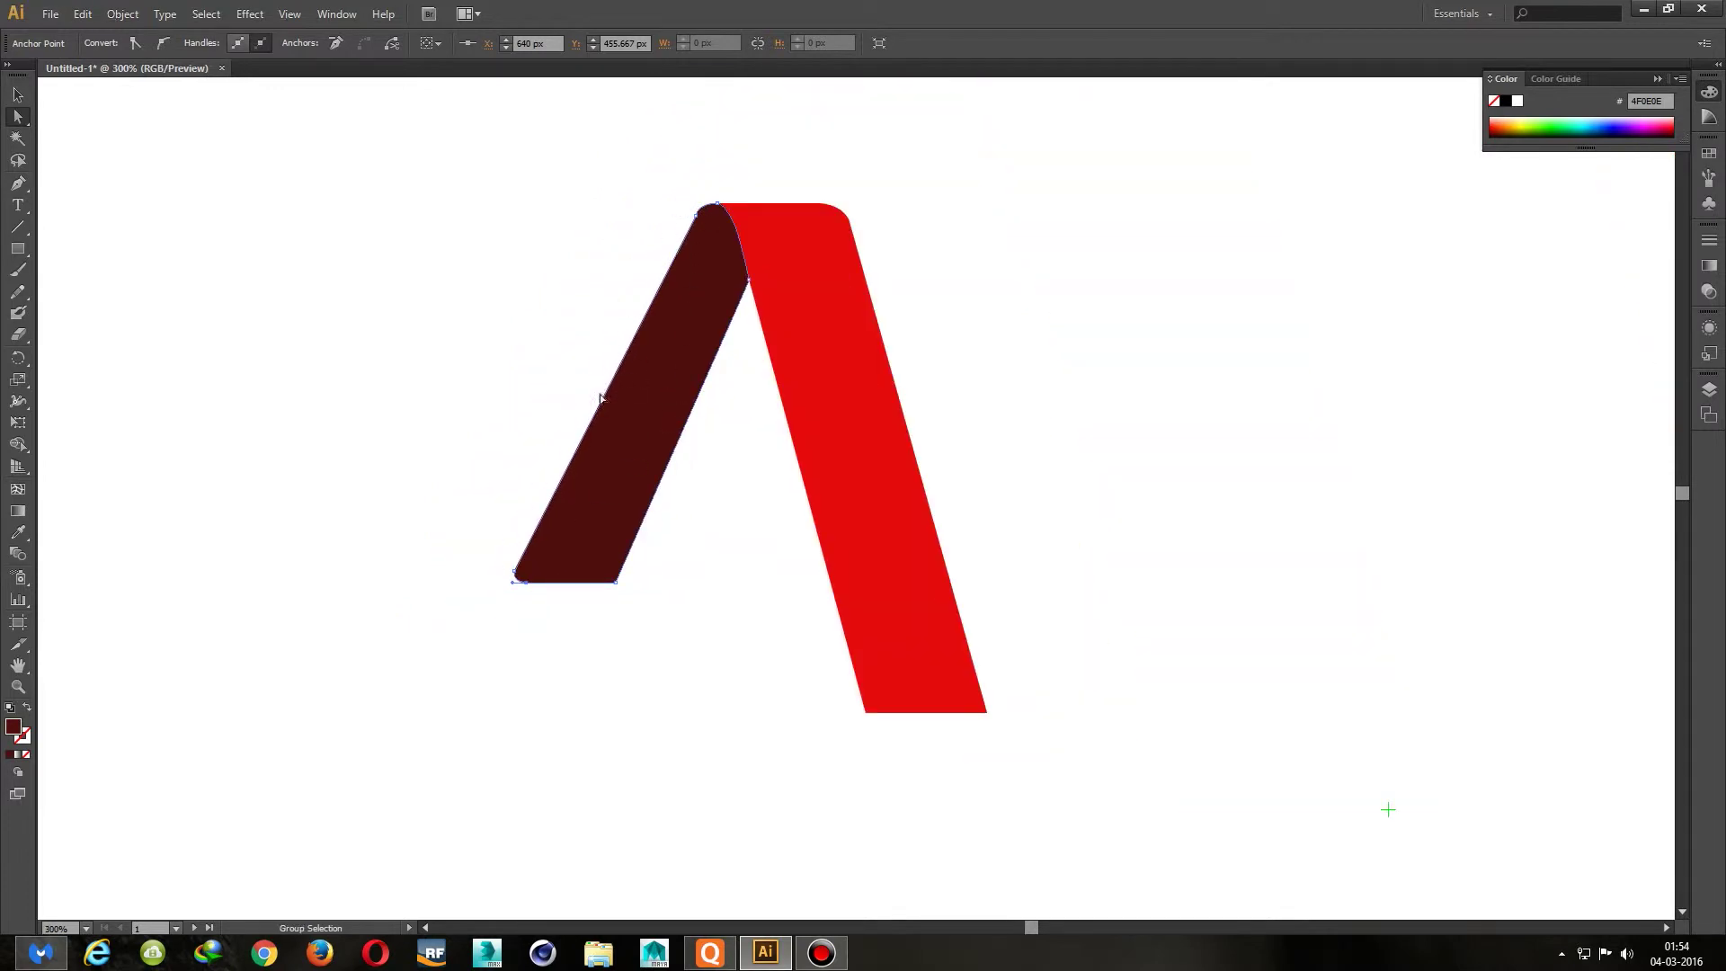
scroll(618, 586, up, 2)
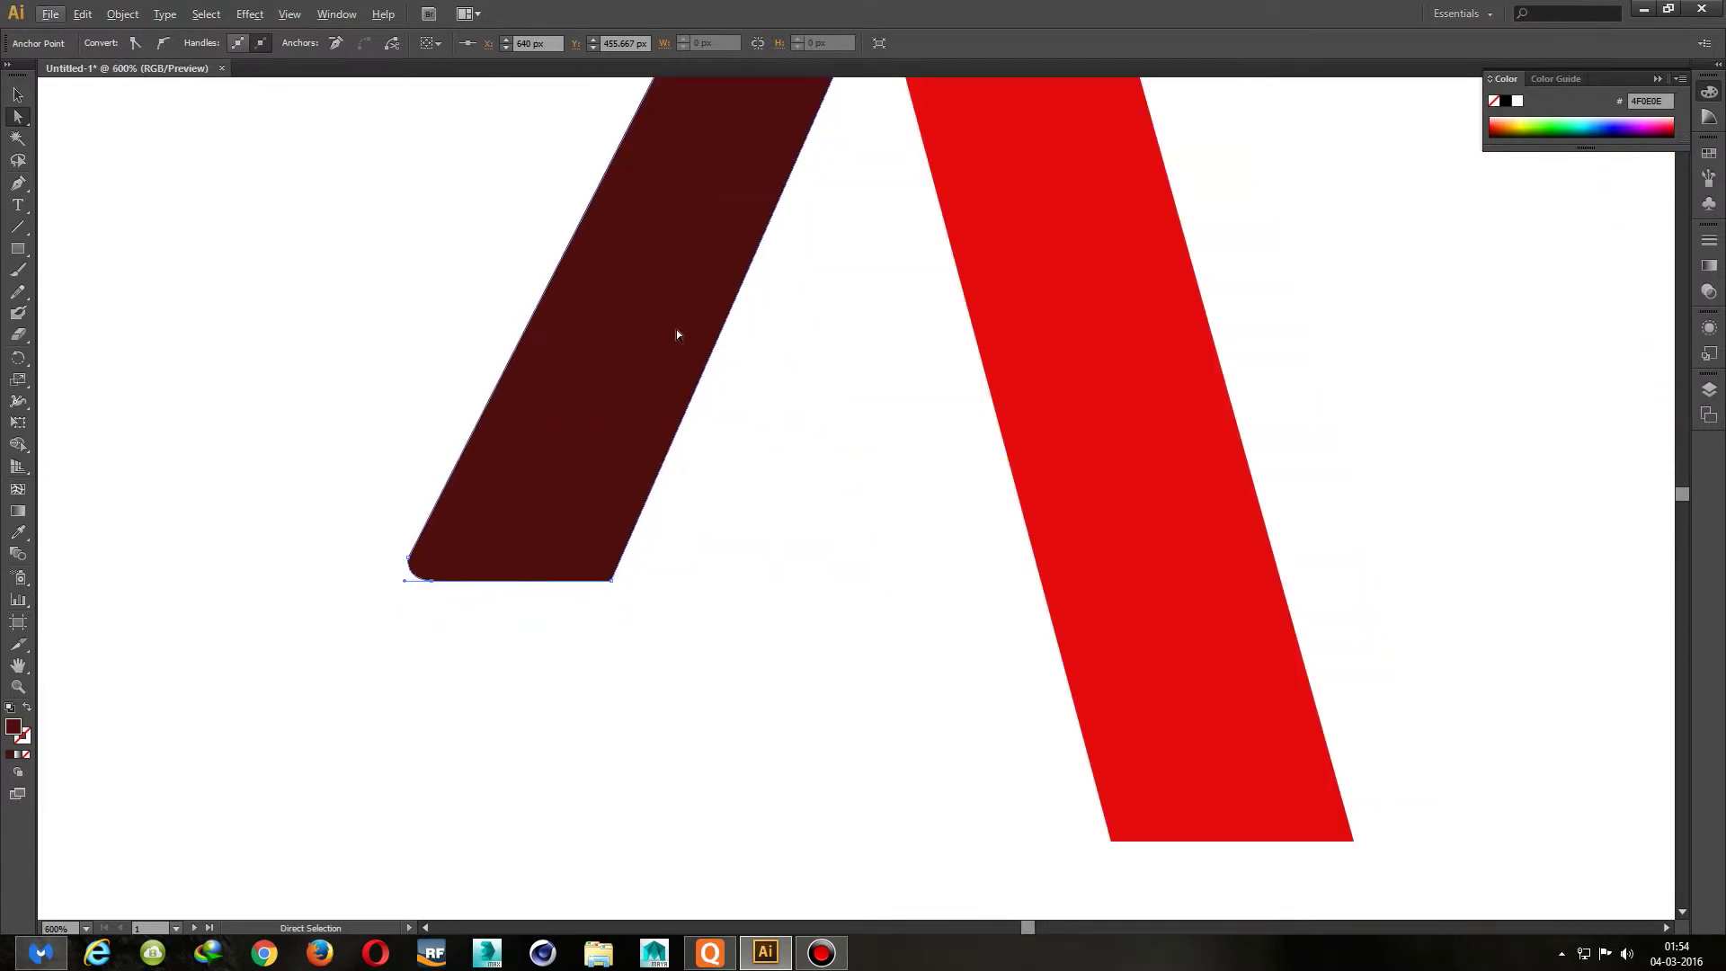
Slightly reshape the maroon leg's top-left rounded corner via its curve handle
drag(689, 297, 659, 708)
drag(671, 300, 662, 374)
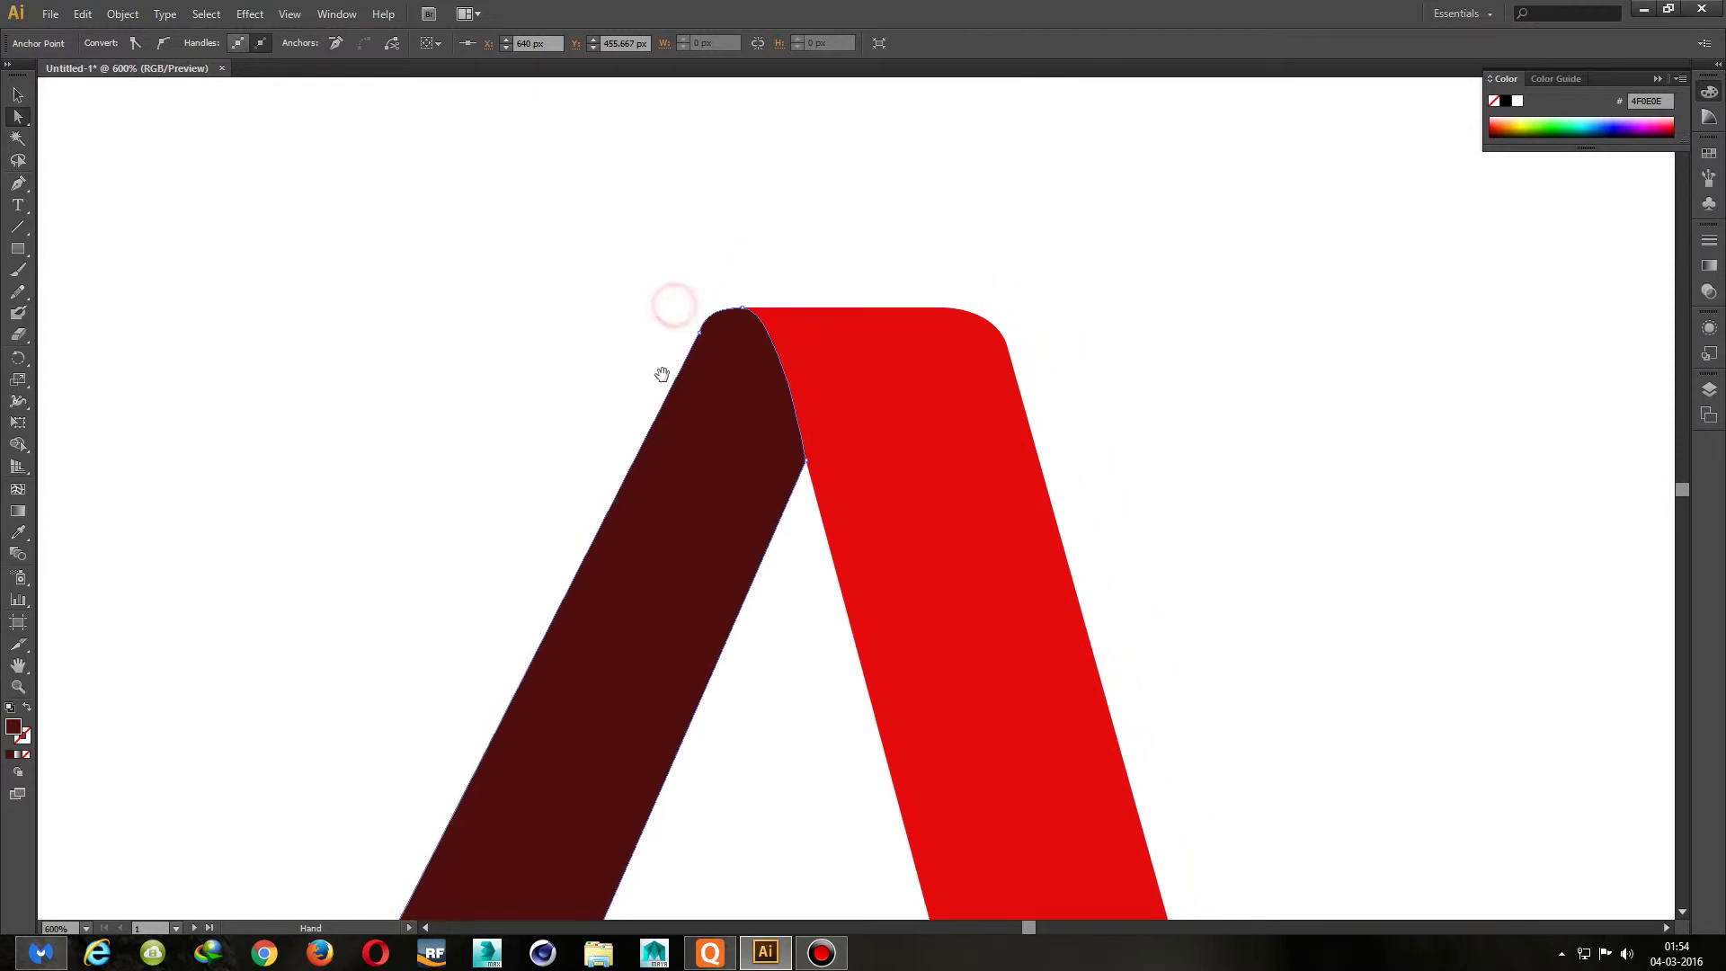
scroll(707, 351, up, 2)
scroll(707, 343, up, 1)
click(684, 324)
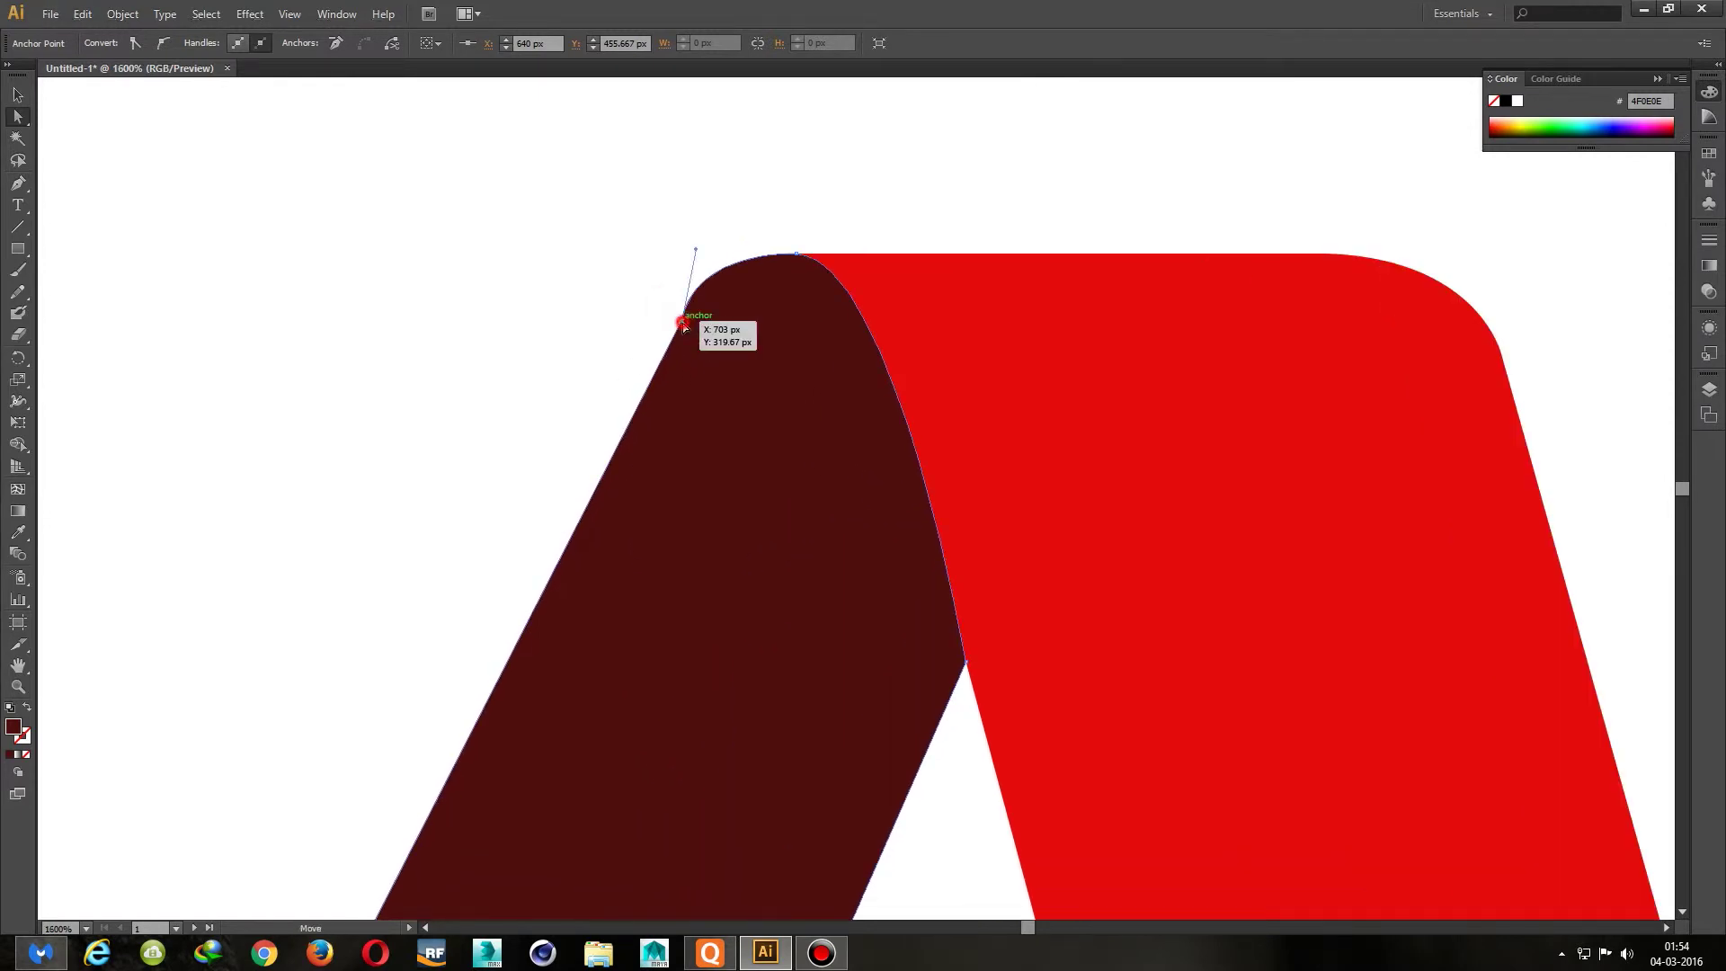
click(703, 250)
drag(705, 251, 709, 249)
click(636, 256)
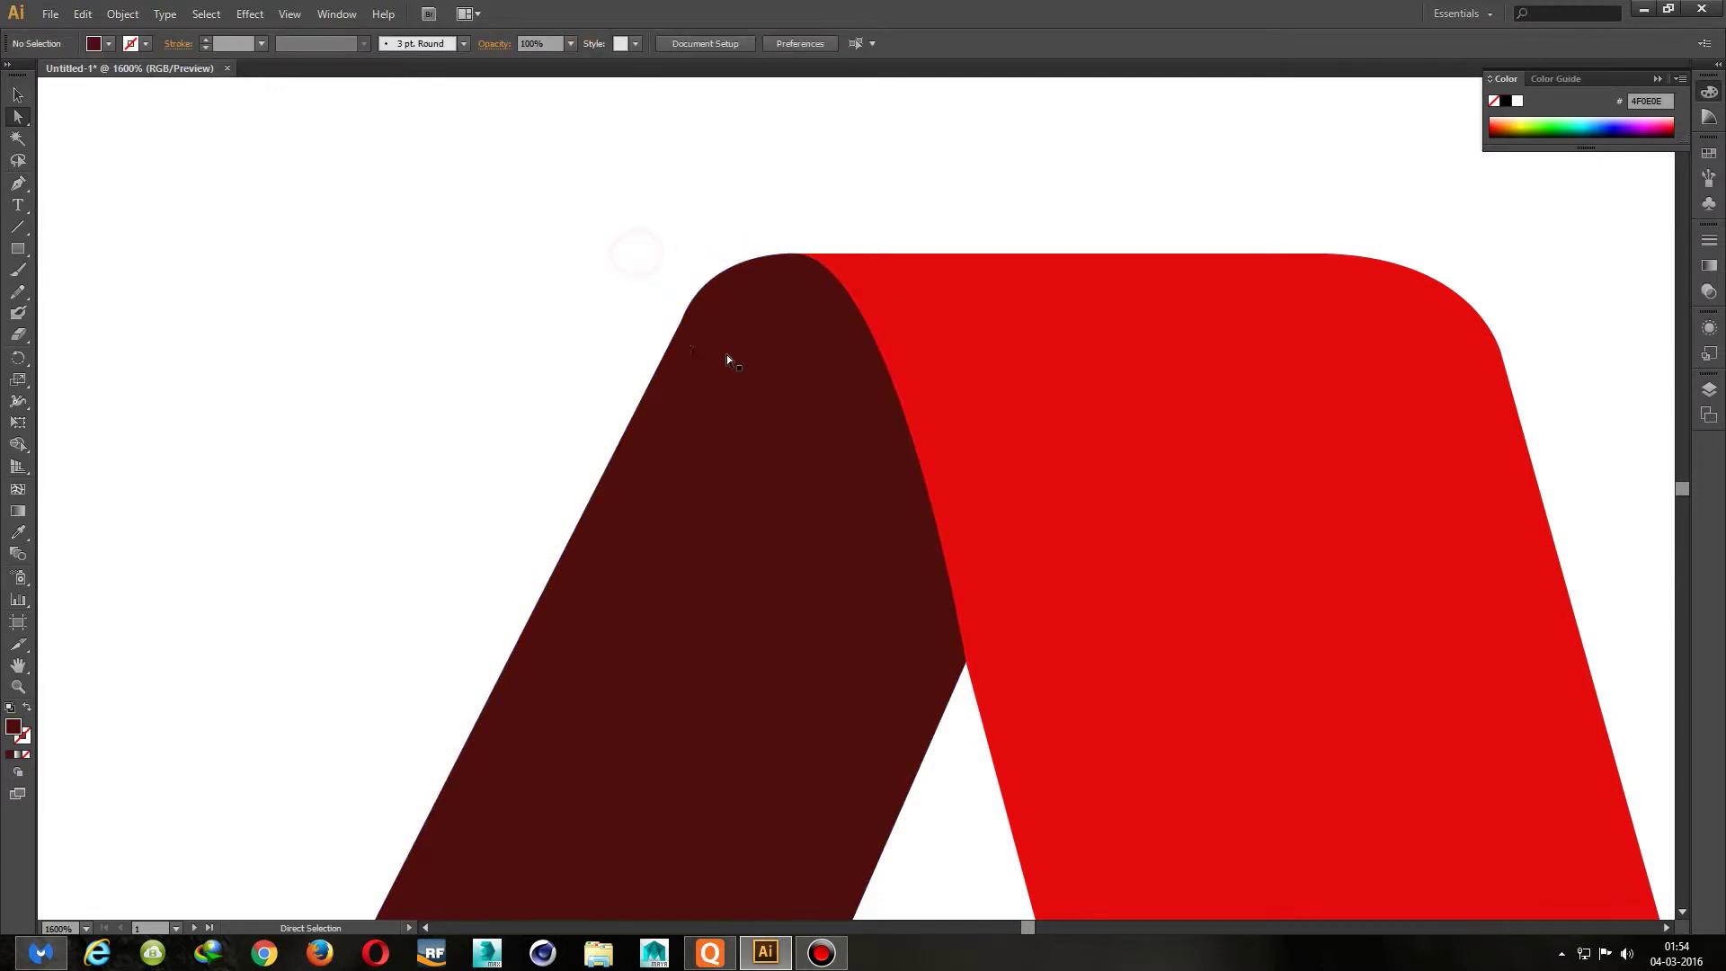
Move the anchor where the two legs meet down and right so they join cleanly
scroll(748, 386, down, 2)
scroll(748, 386, down, 2)
scroll(719, 391, down, 2)
key(alt)
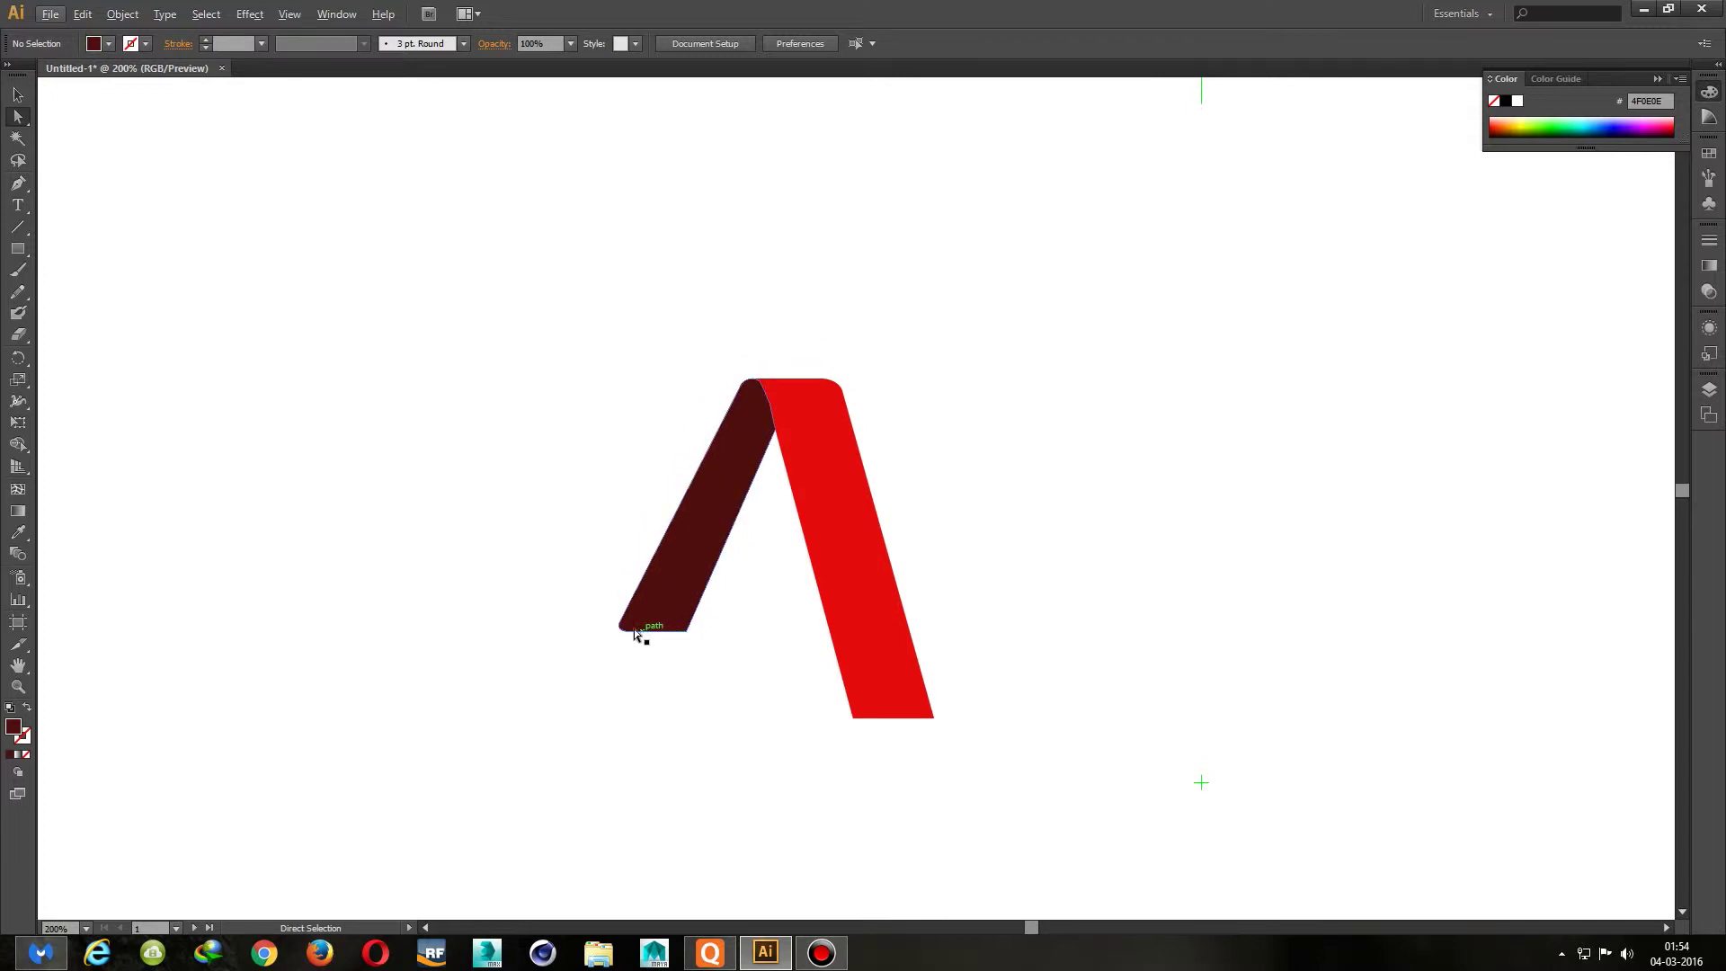
scroll(627, 639, up, 2)
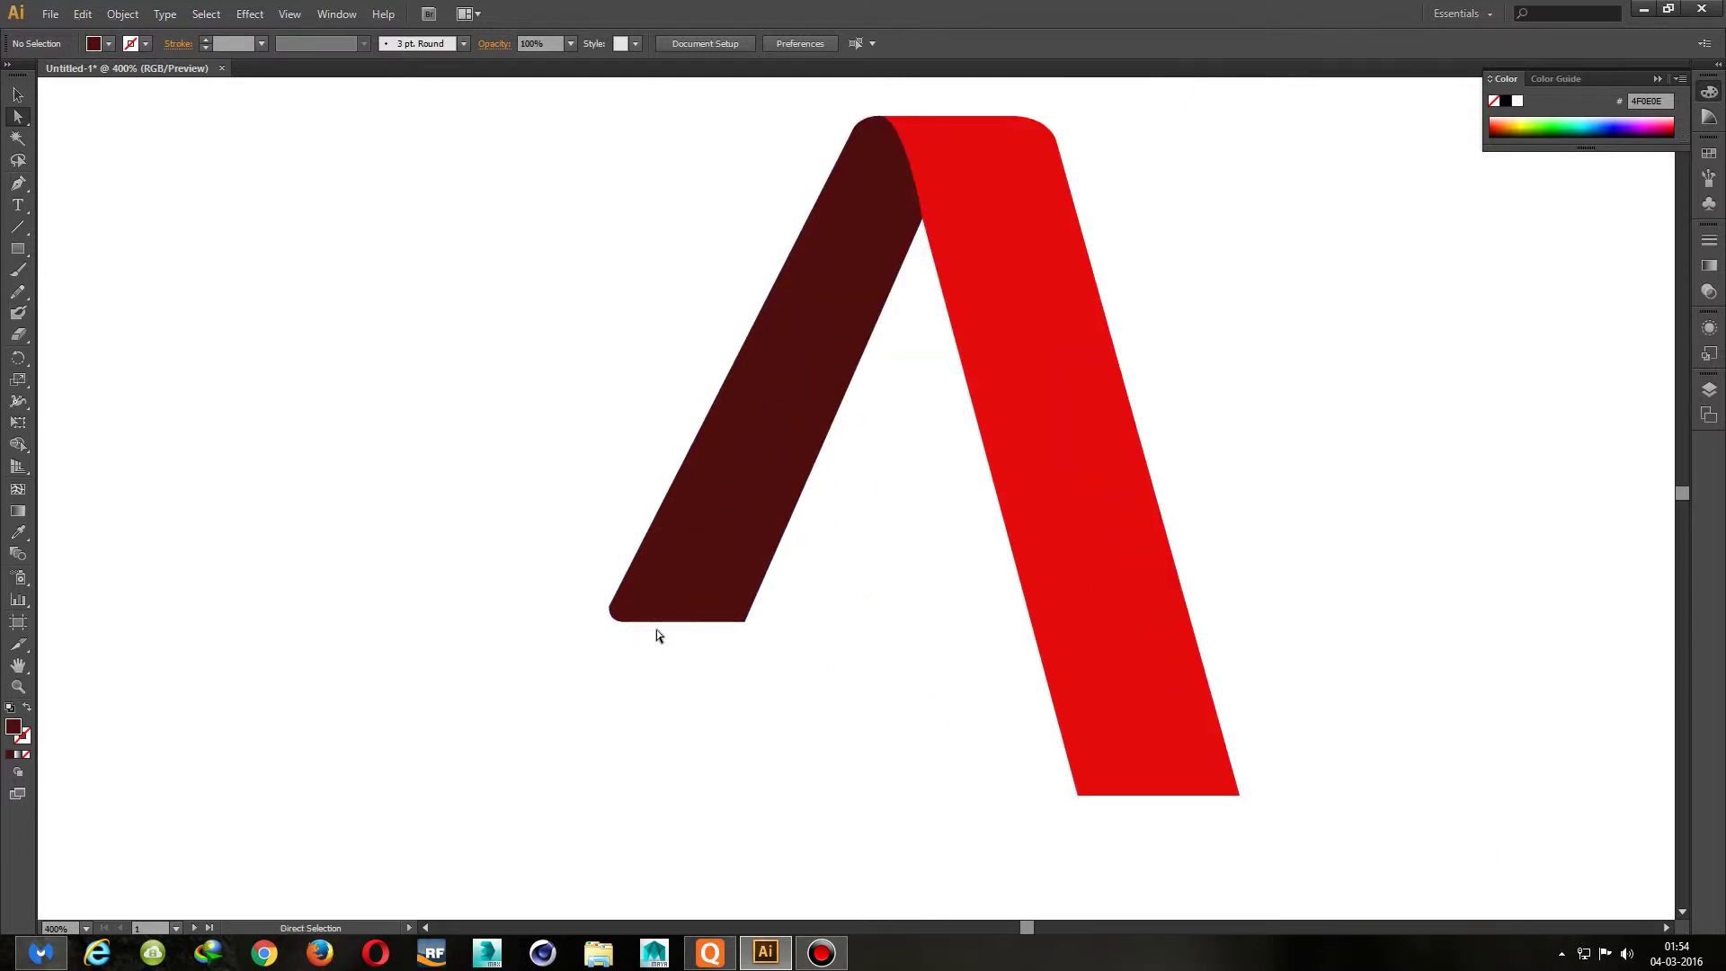
scroll(629, 640, down, 1)
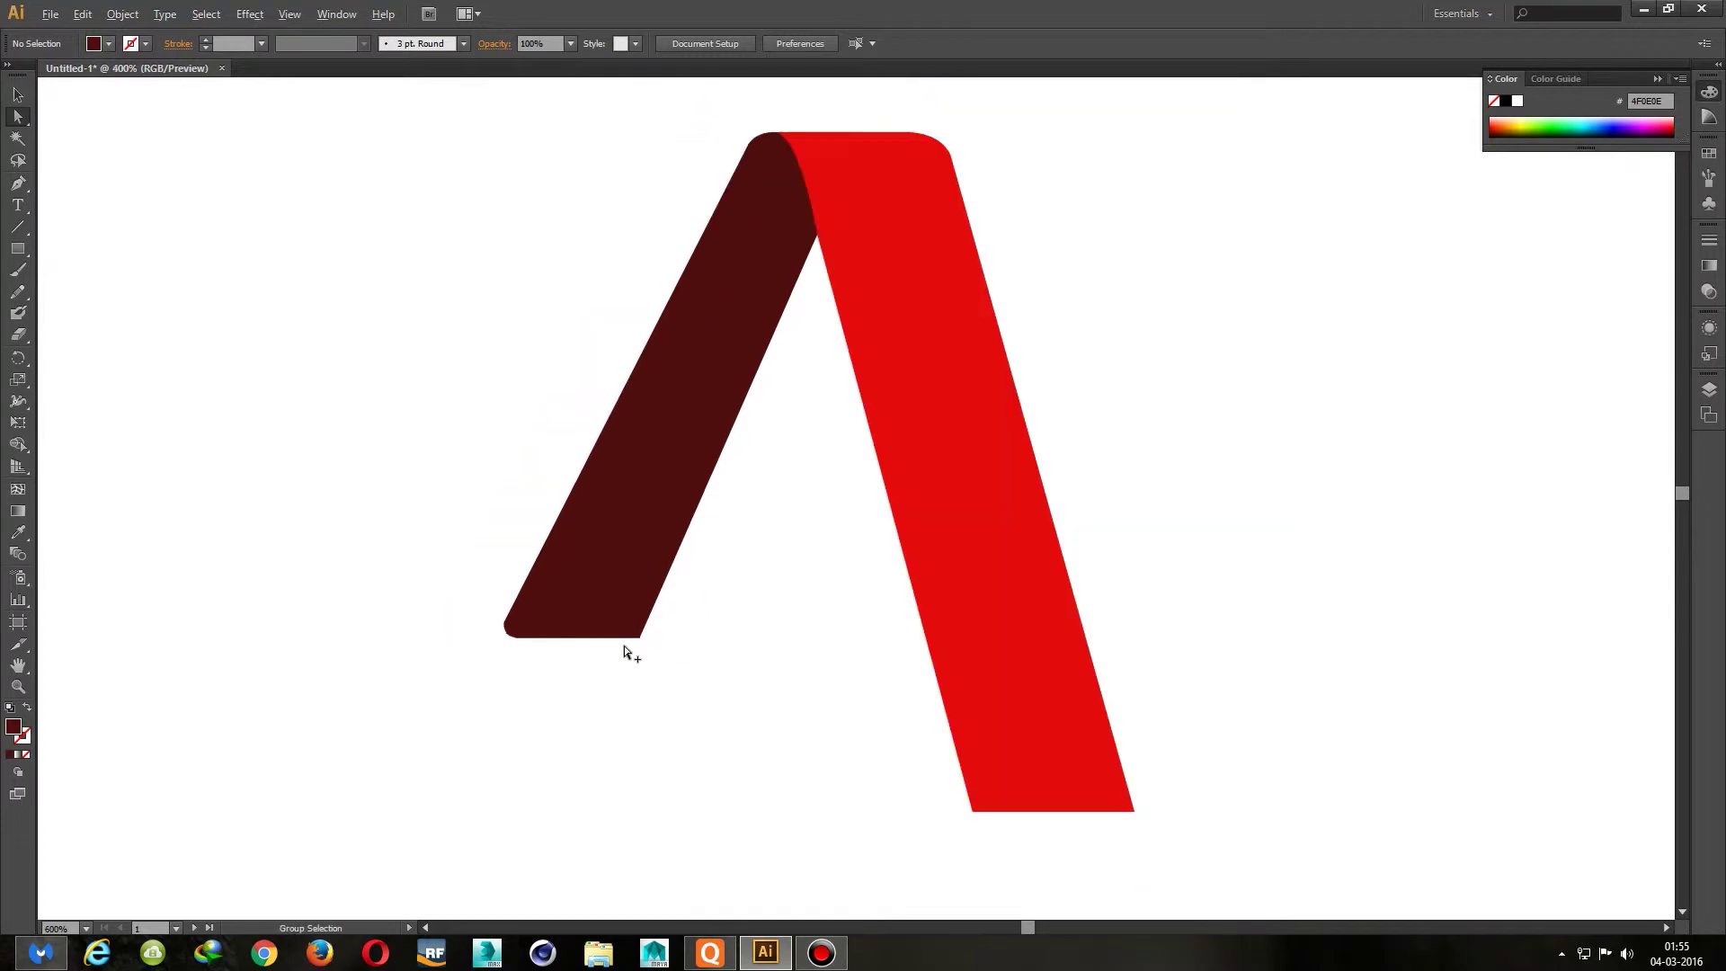
scroll(623, 646, down, 2)
scroll(624, 645, down, 1)
scroll(625, 655, up, 2)
scroll(686, 586, up, 1)
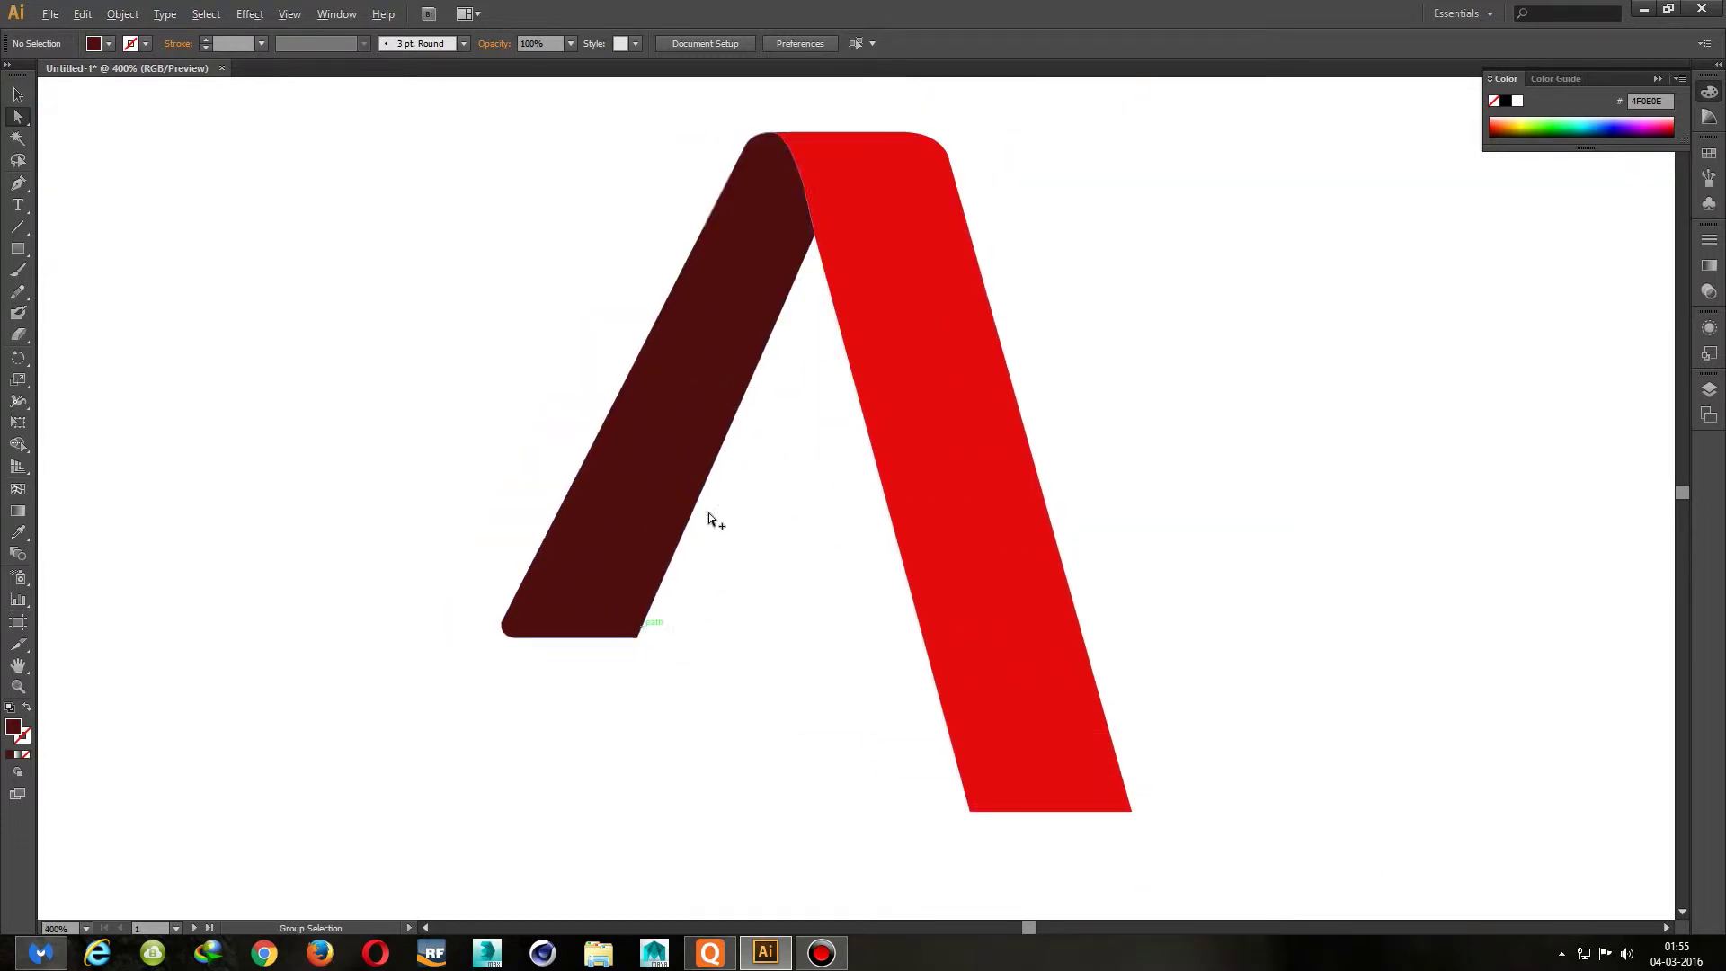
scroll(800, 295, up, 3)
click(842, 143)
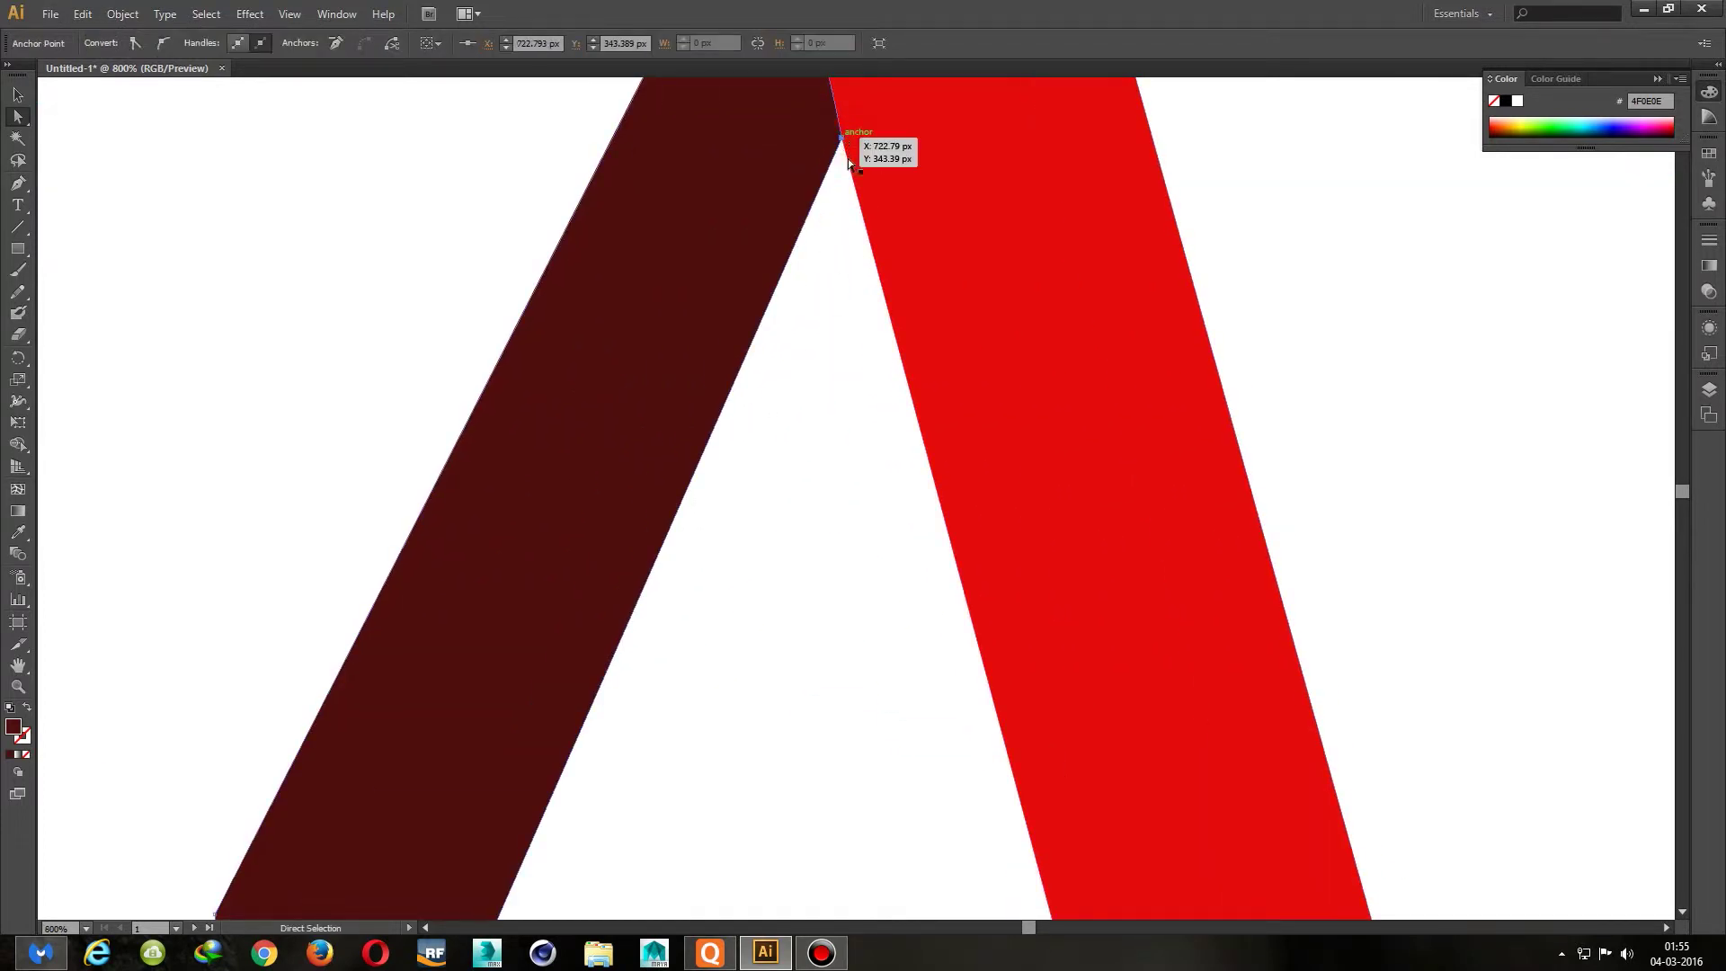
drag(850, 176, 857, 212)
scroll(857, 213, down, 2)
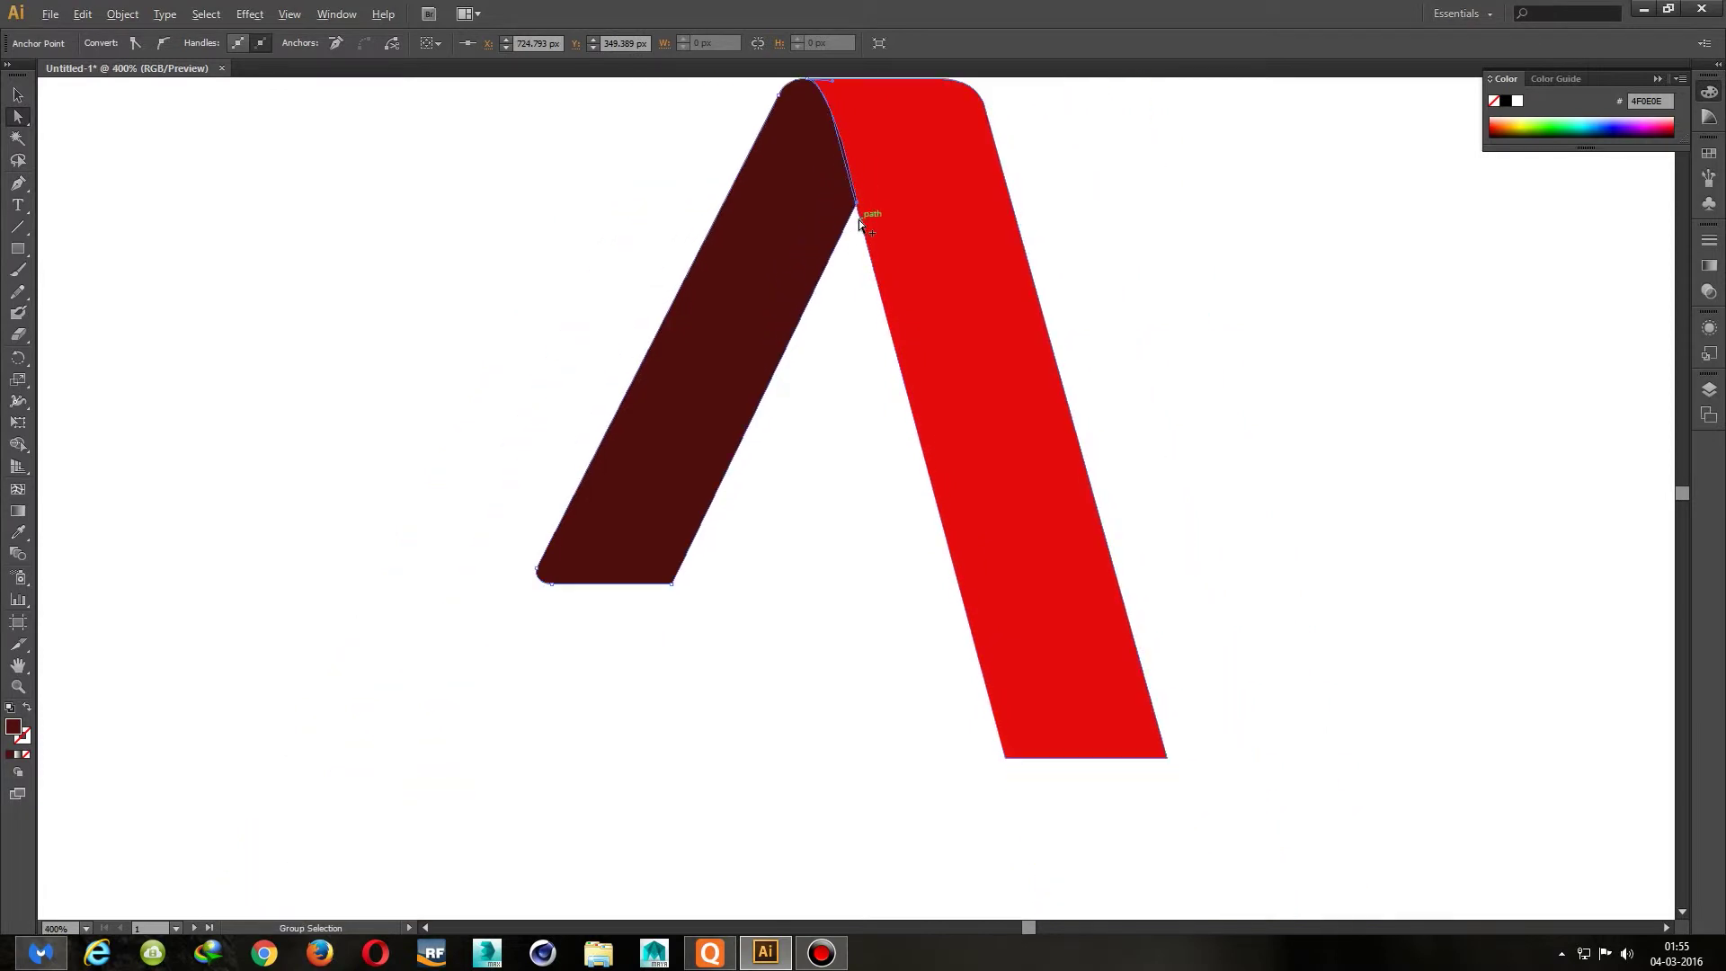
scroll(860, 219, down, 2)
click(761, 176)
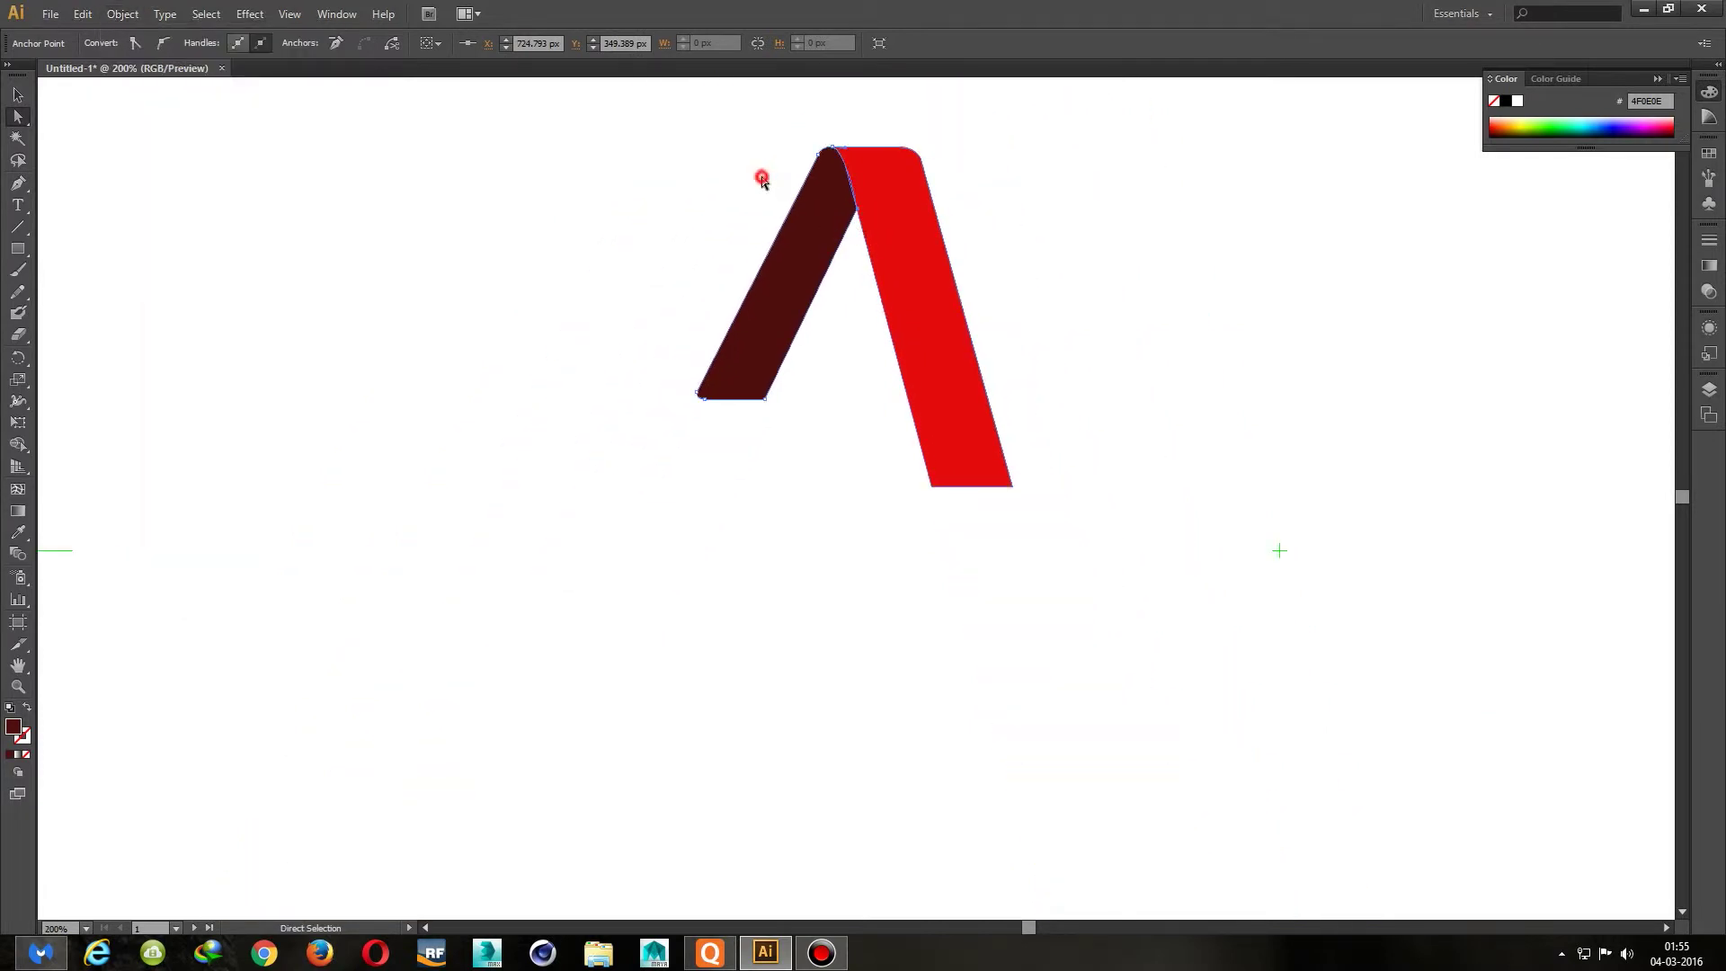
drag(852, 207, 856, 219)
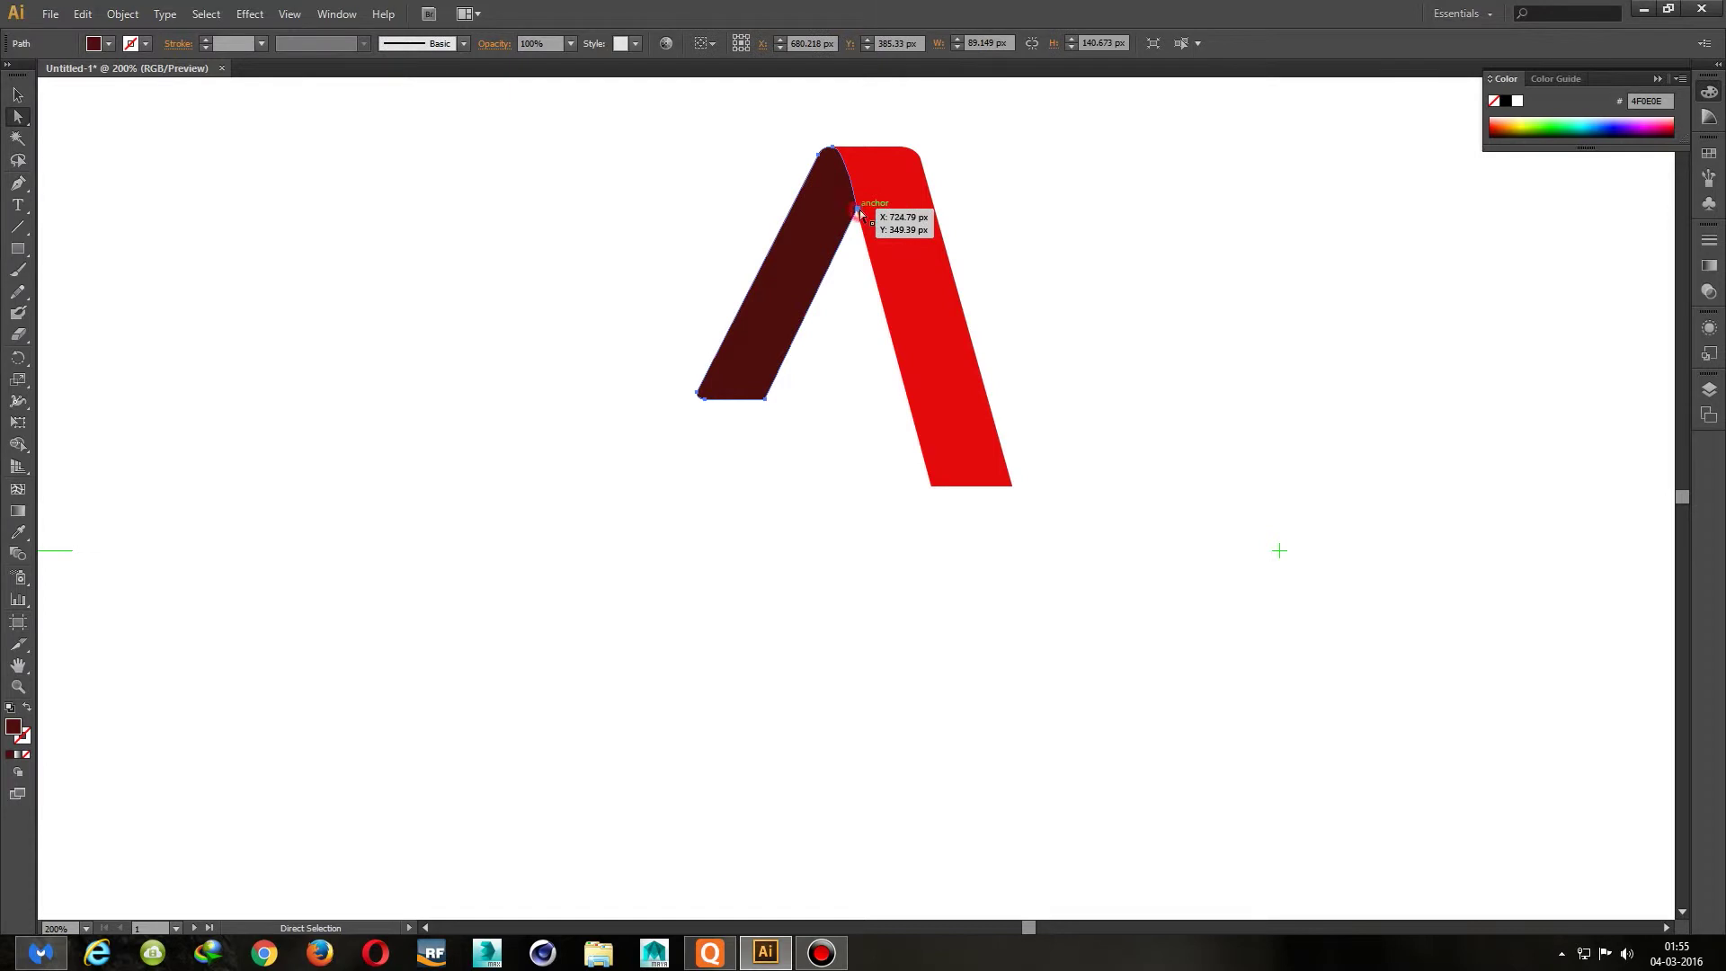
click(958, 214)
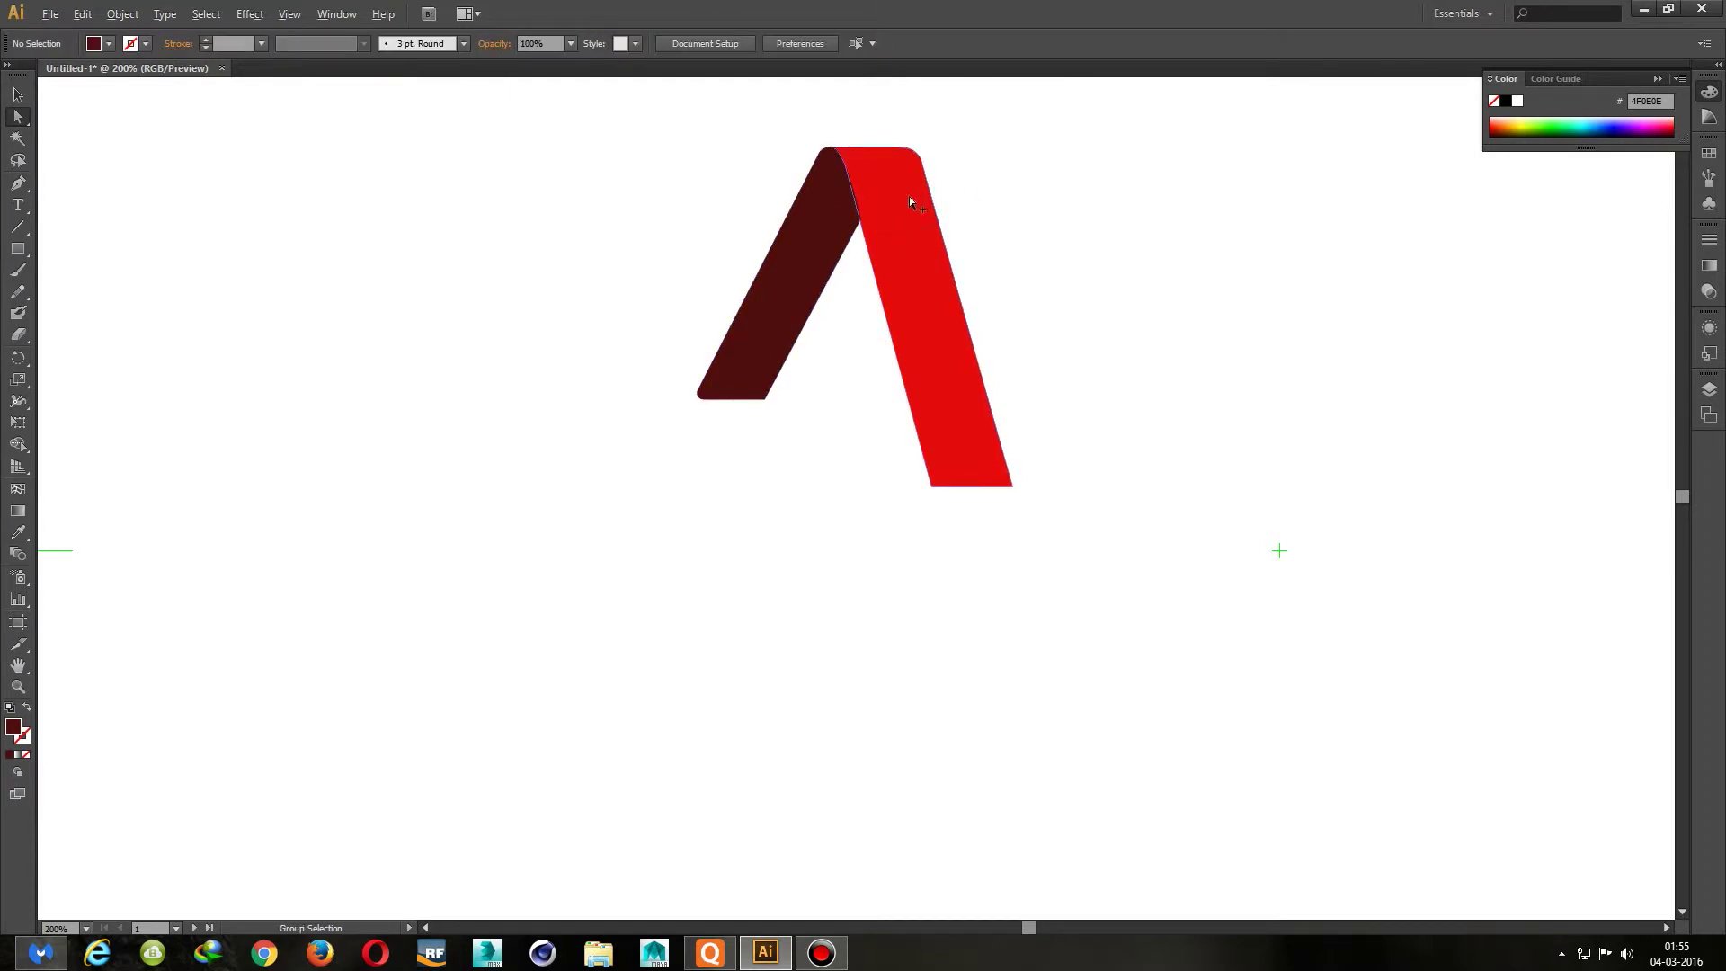
scroll(909, 202, up, 4)
drag(803, 194, 819, 268)
click(818, 268)
Bring the red ribbon in front of the maroon leg
right_click(818, 268)
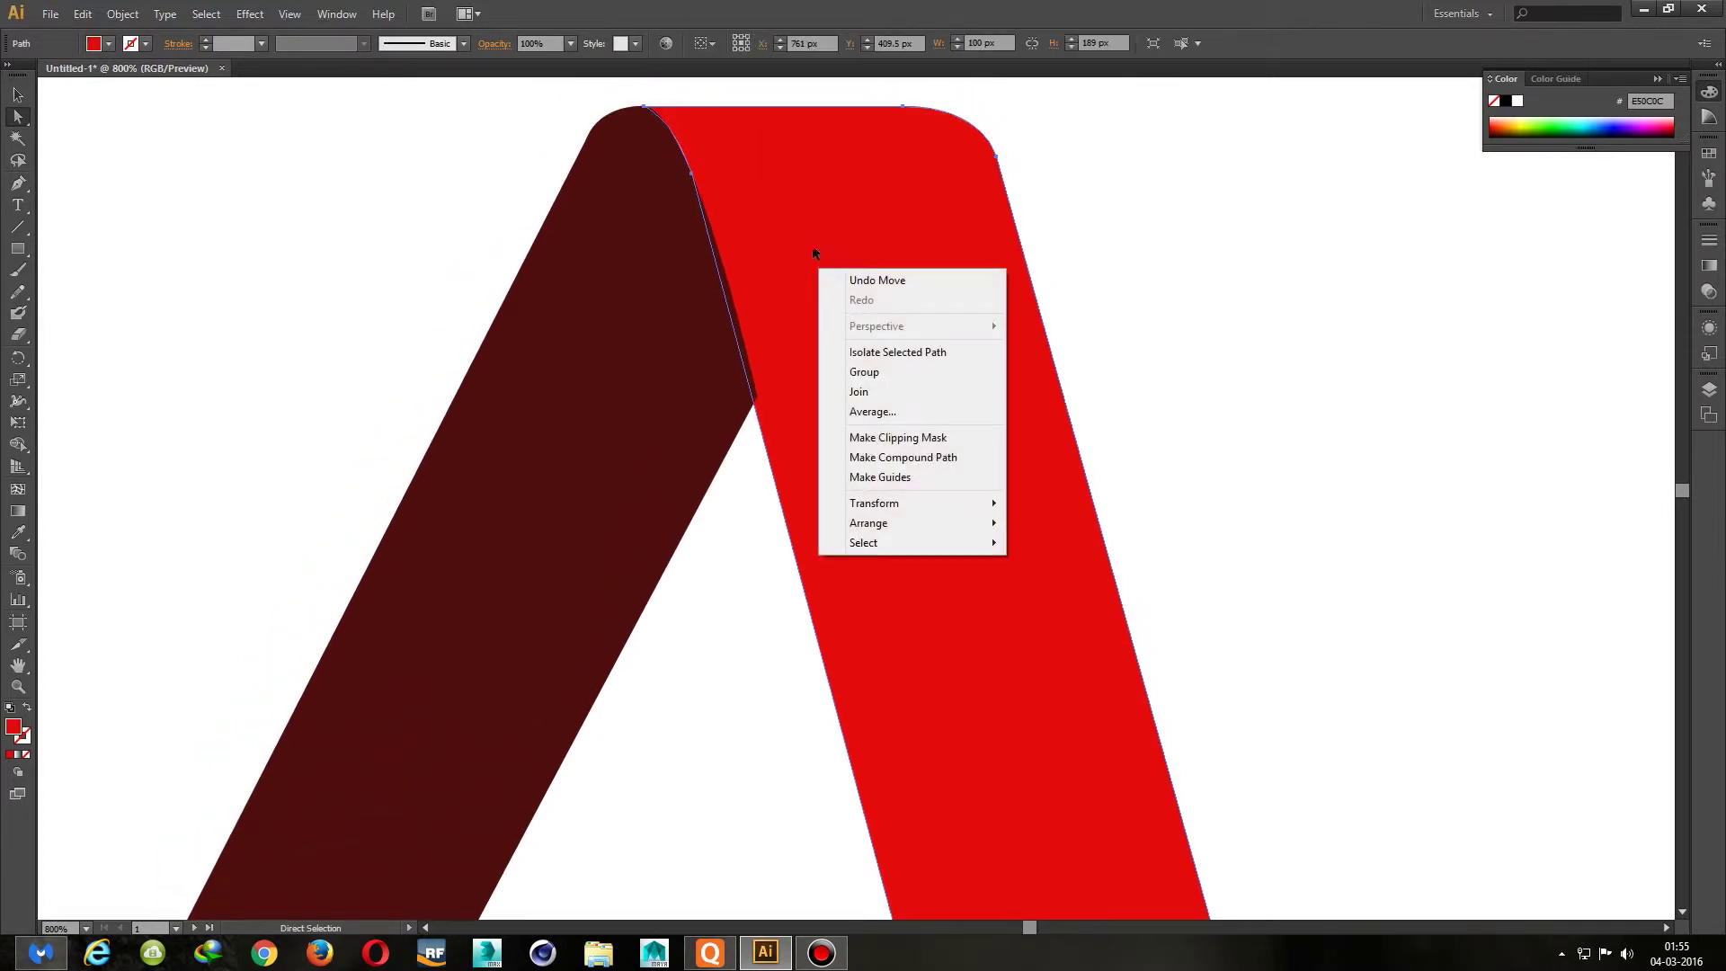
click(813, 246)
key(v)
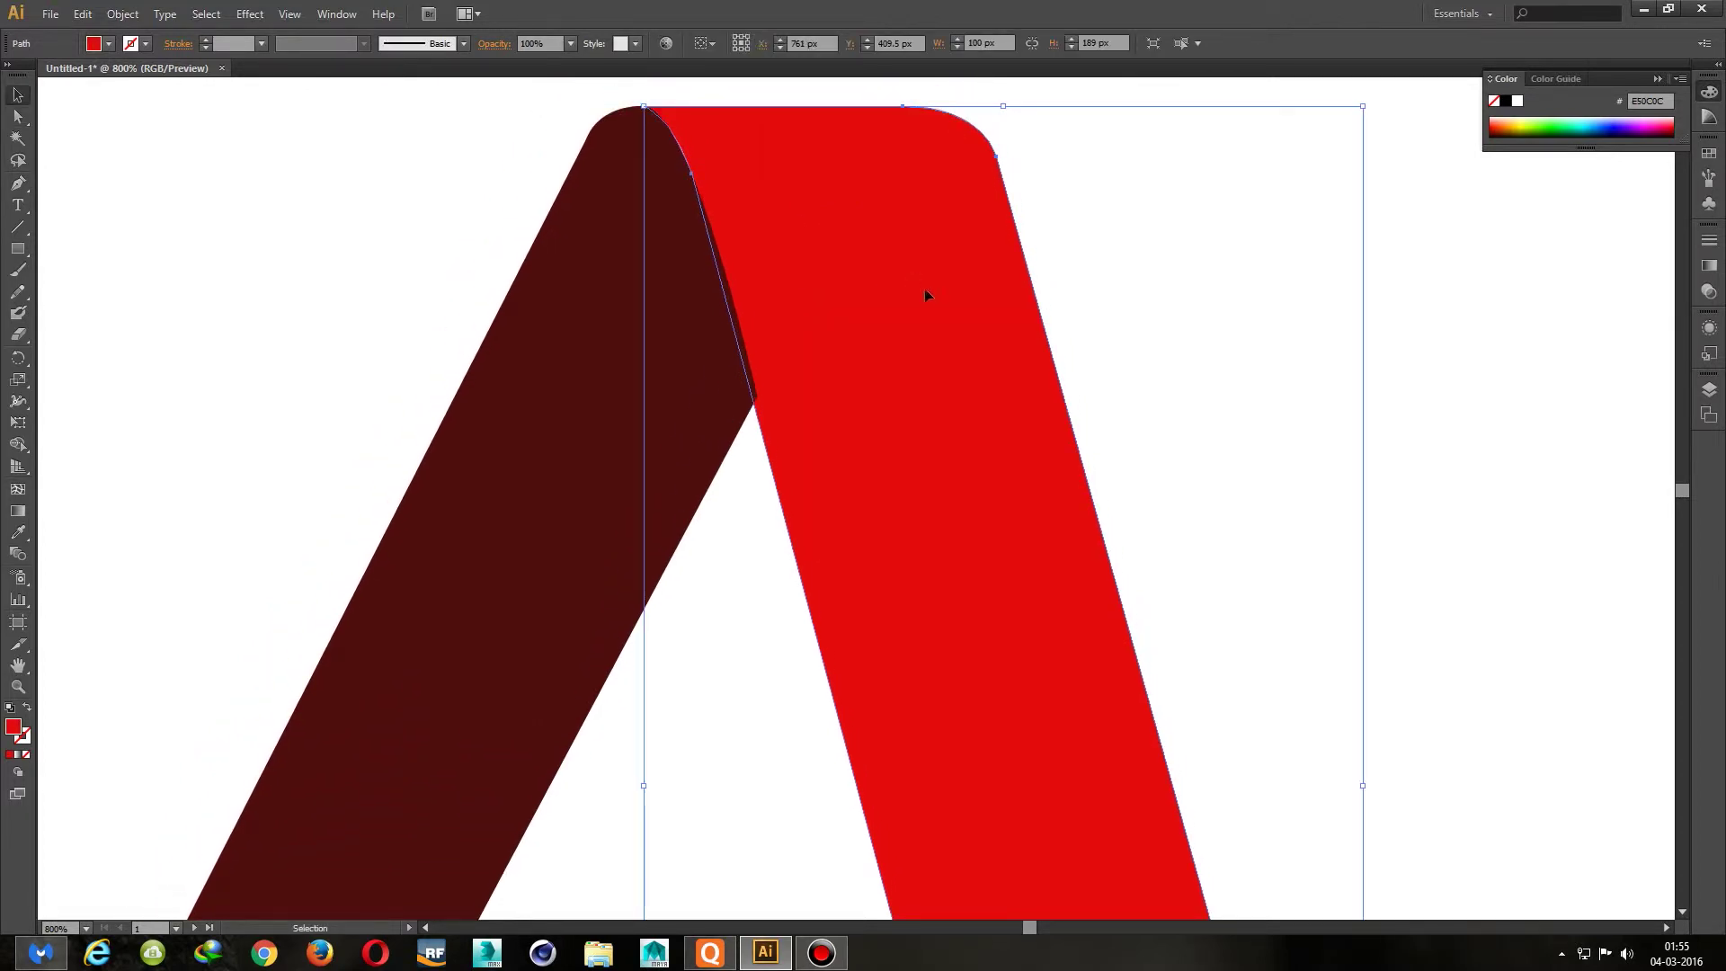
right_click(925, 291)
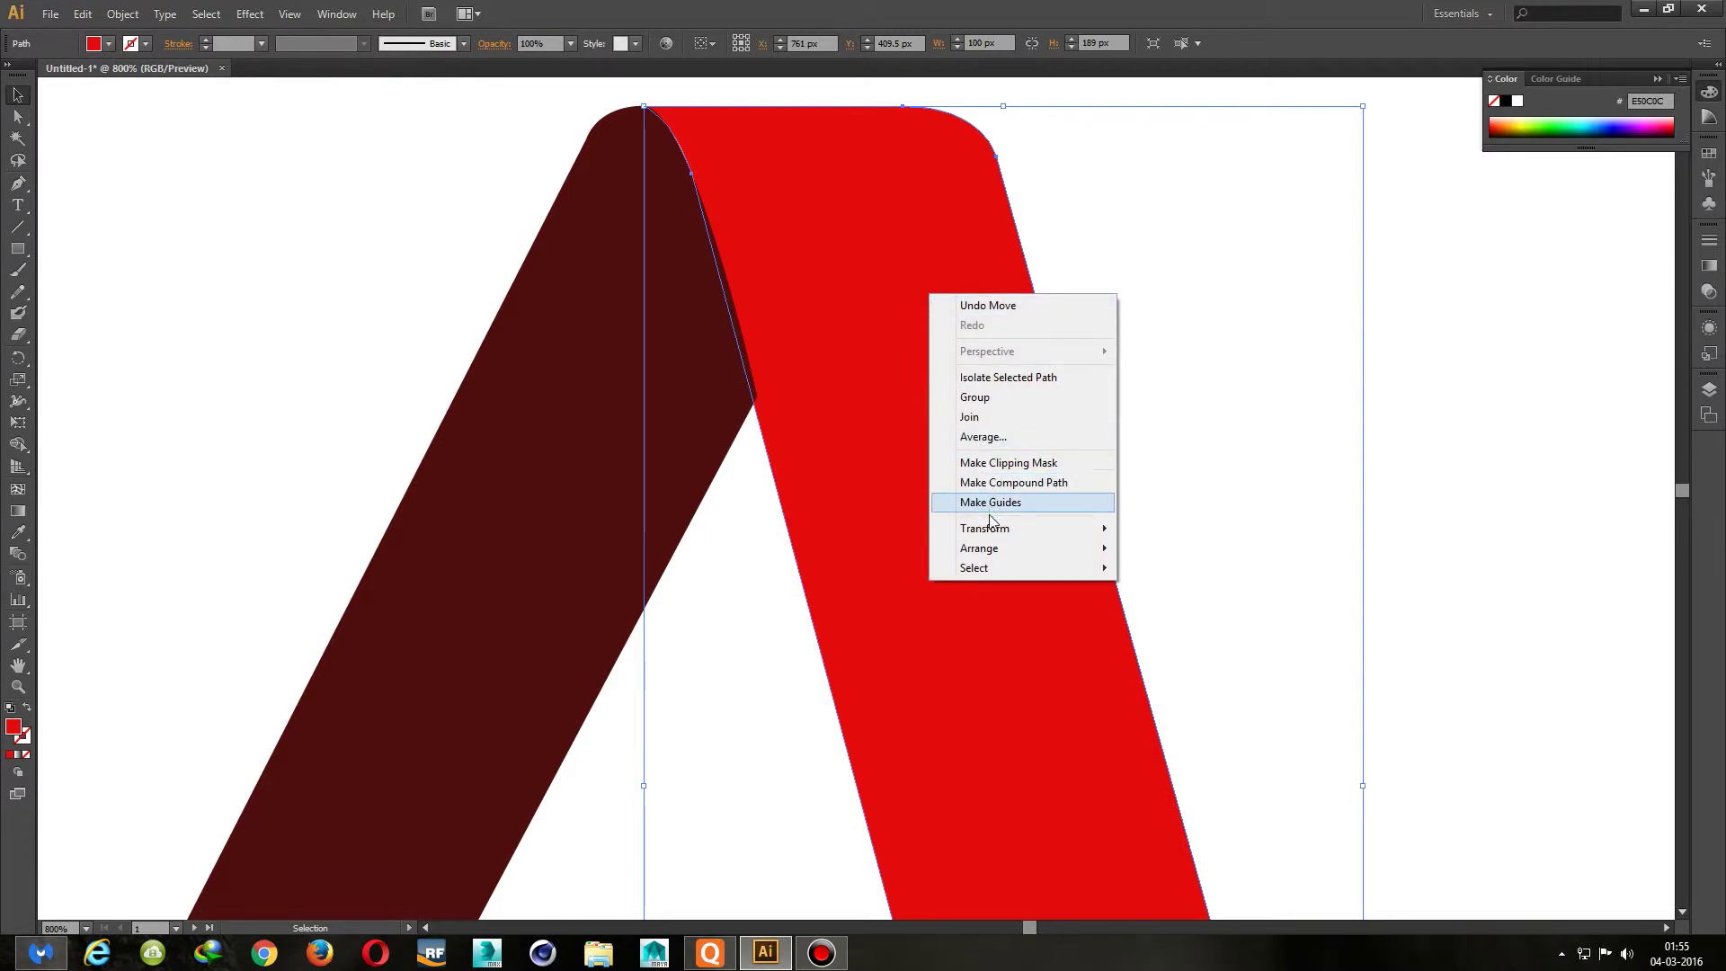
click(1157, 549)
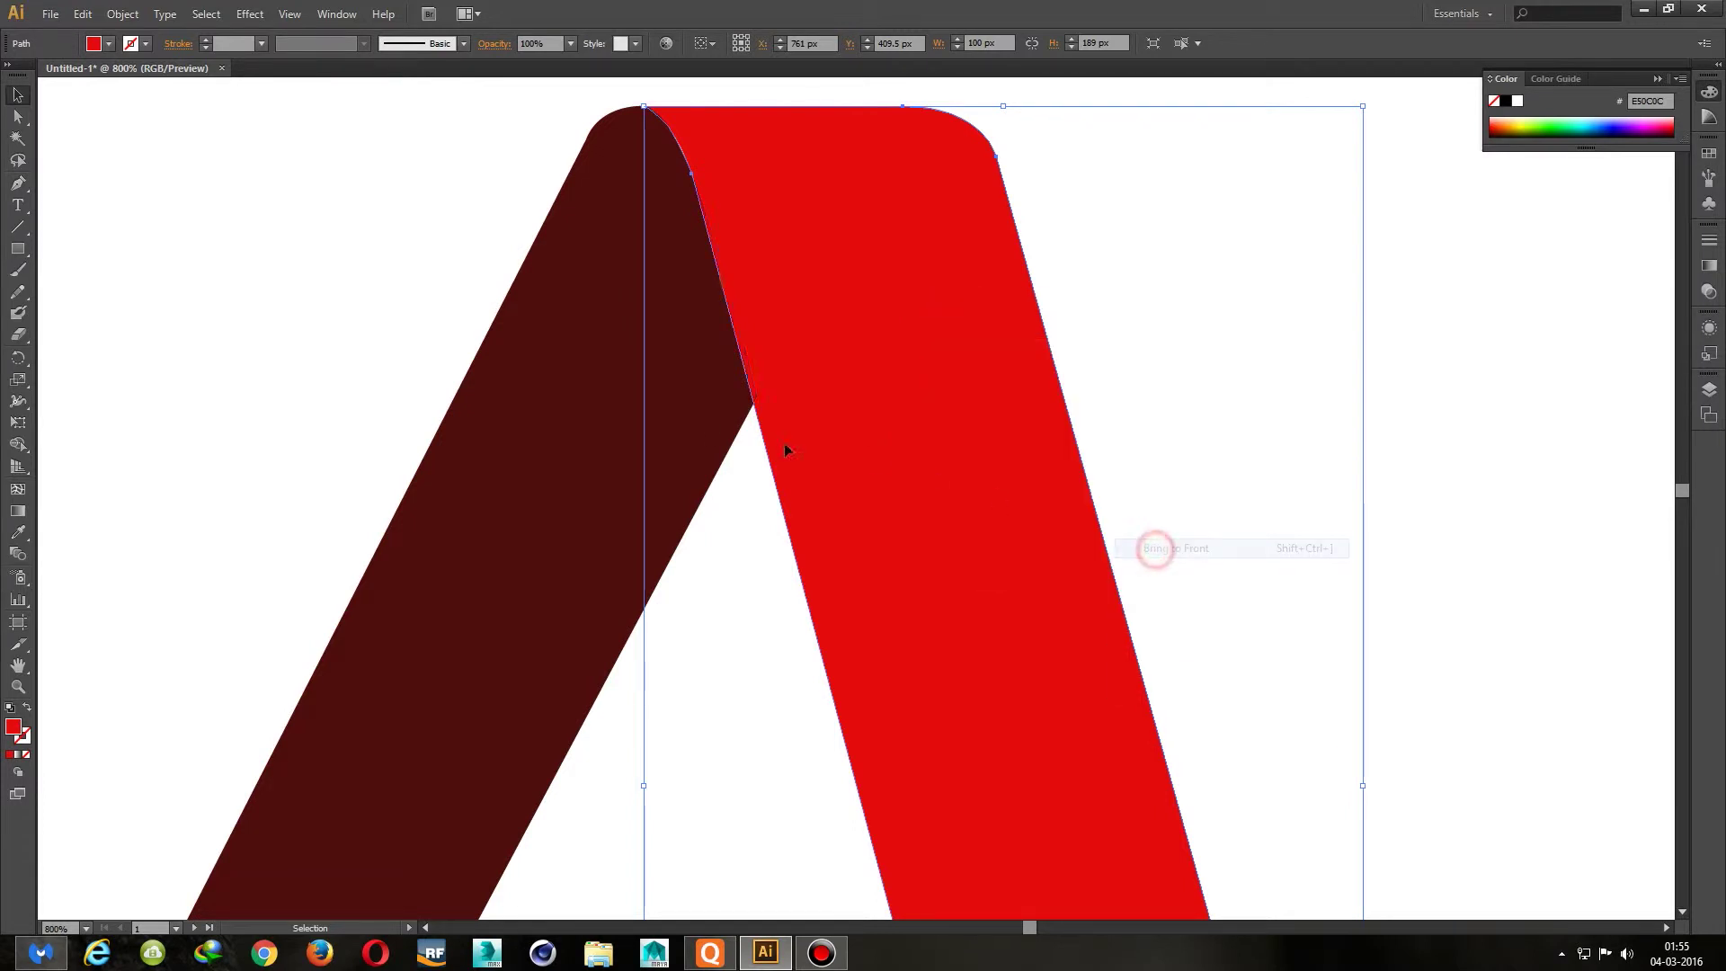
click(393, 317)
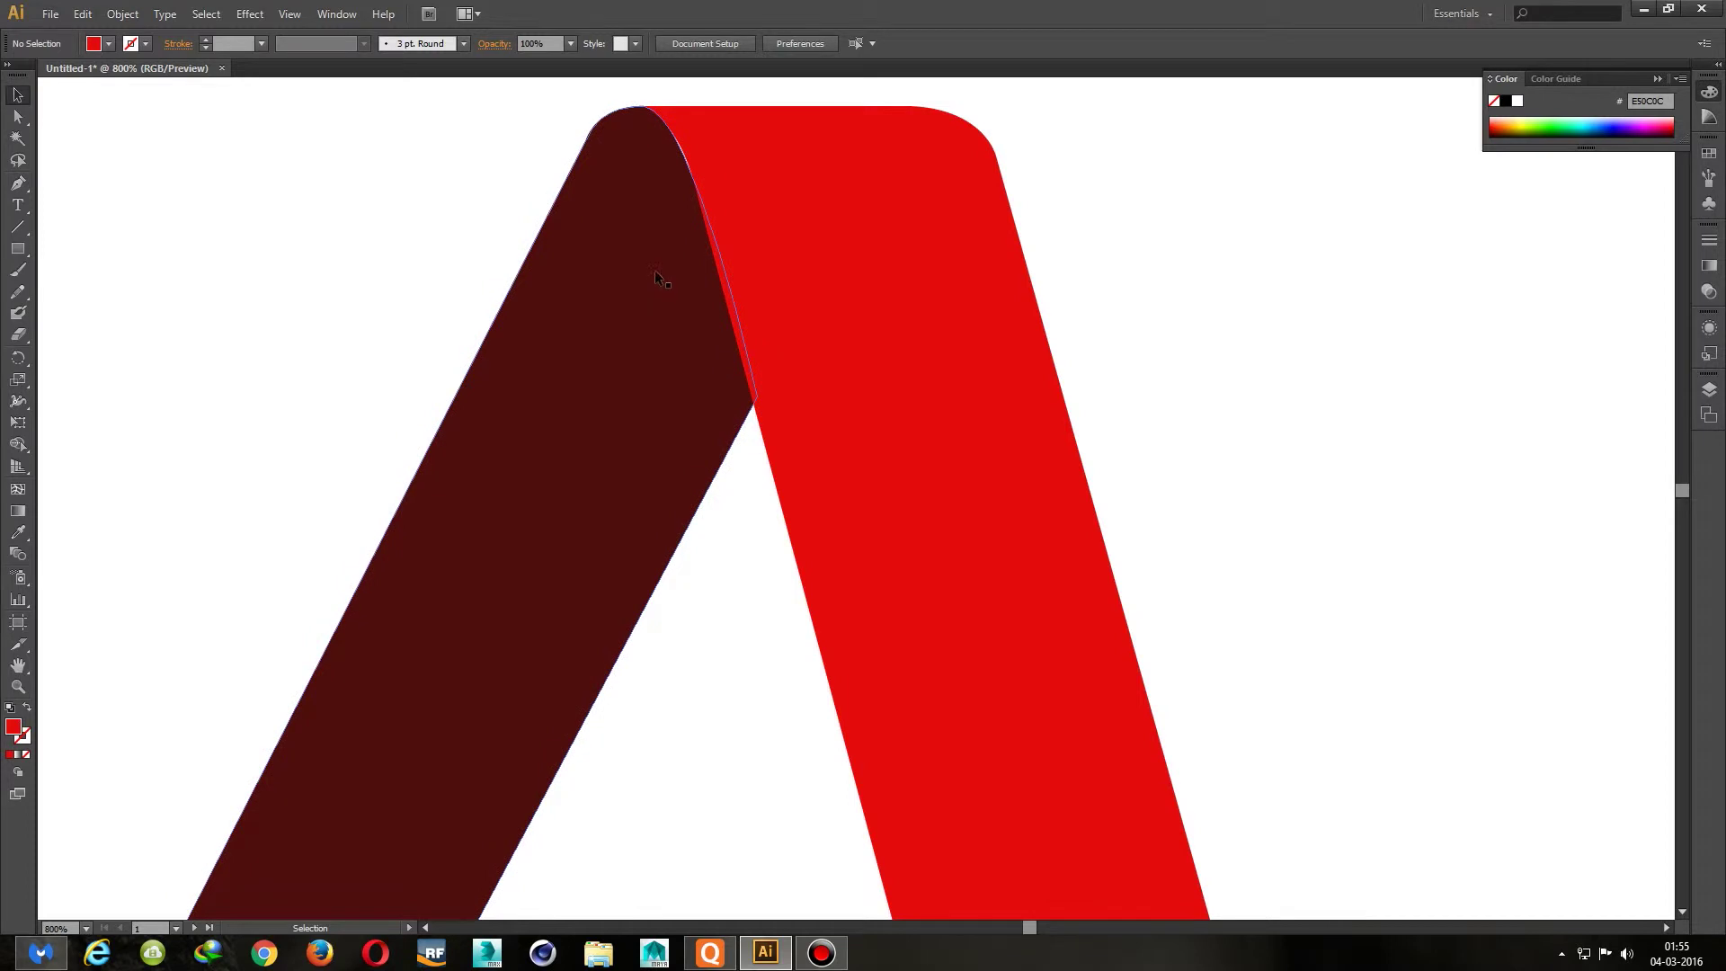
Nudge the maroon leg slightly to the right
click(670, 155)
key(Right)
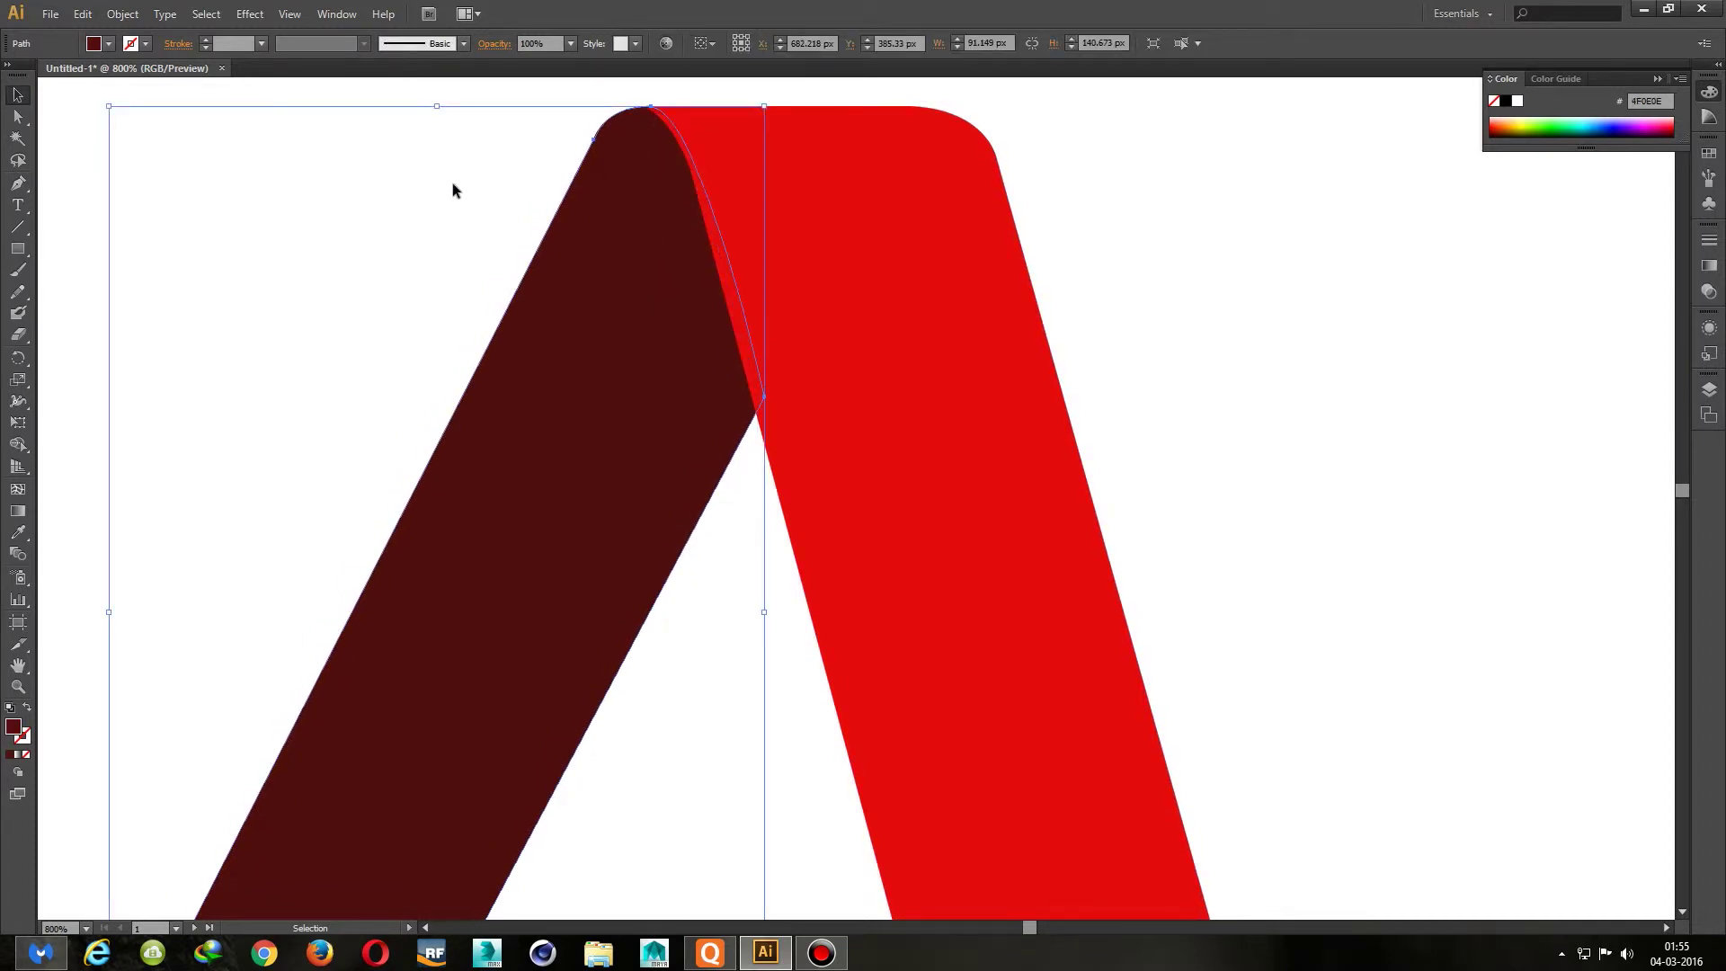
click(1093, 245)
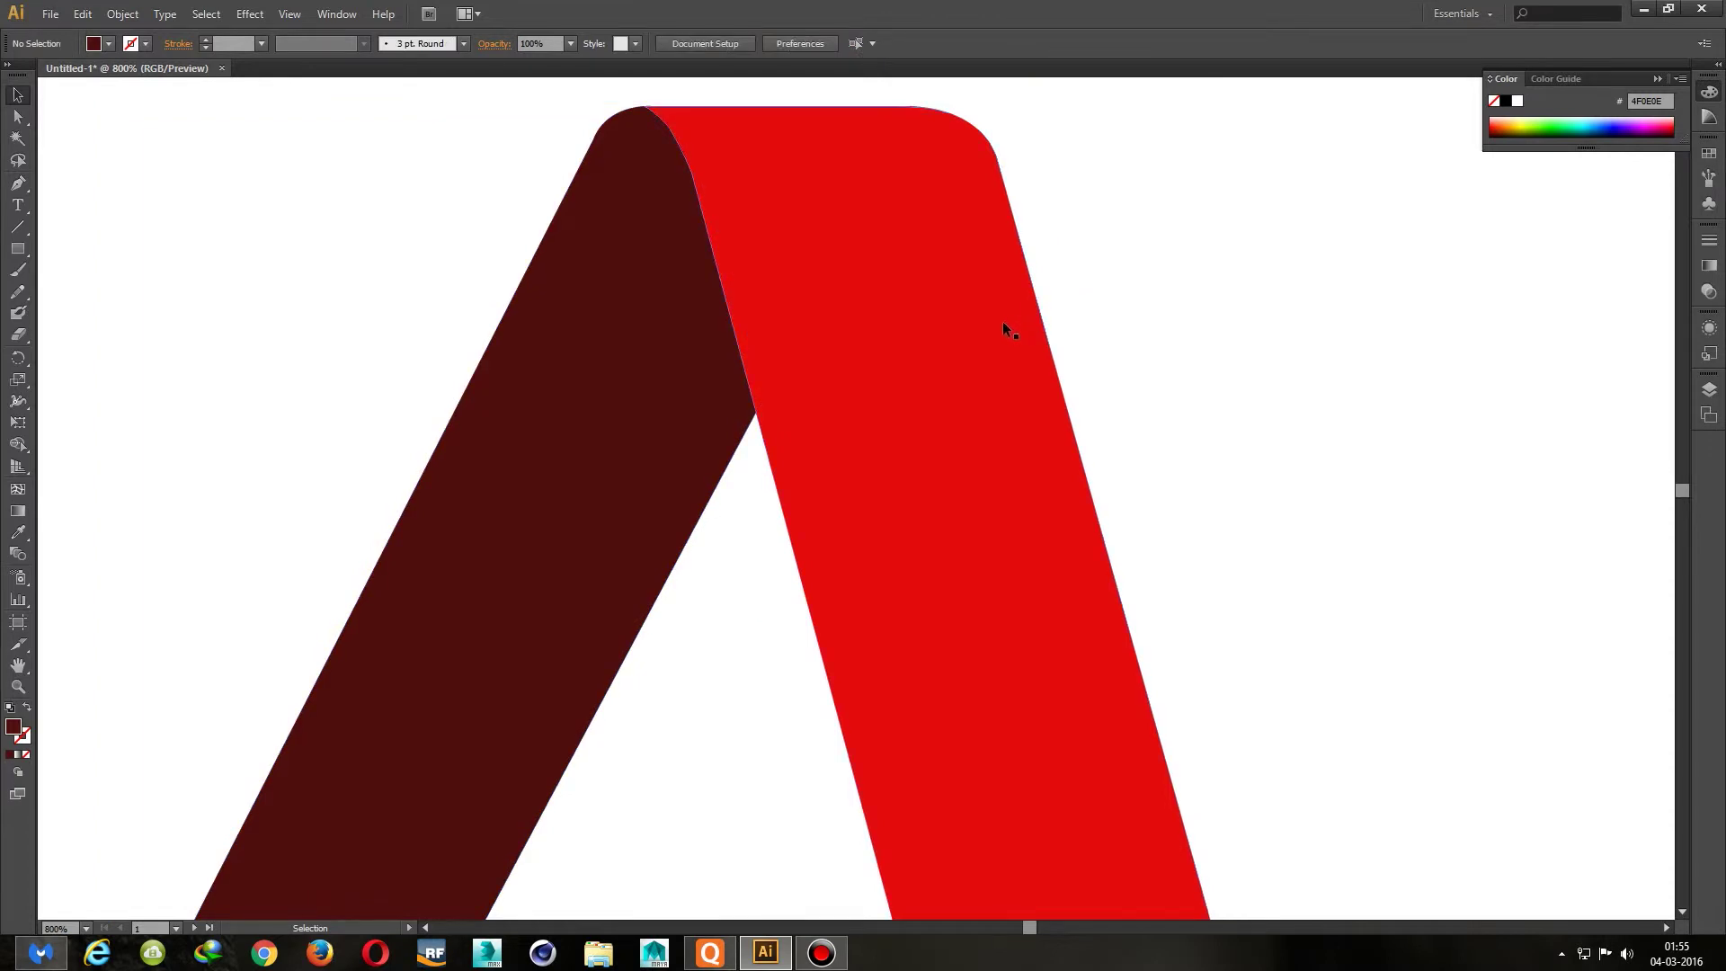
scroll(1086, 301, down, 1)
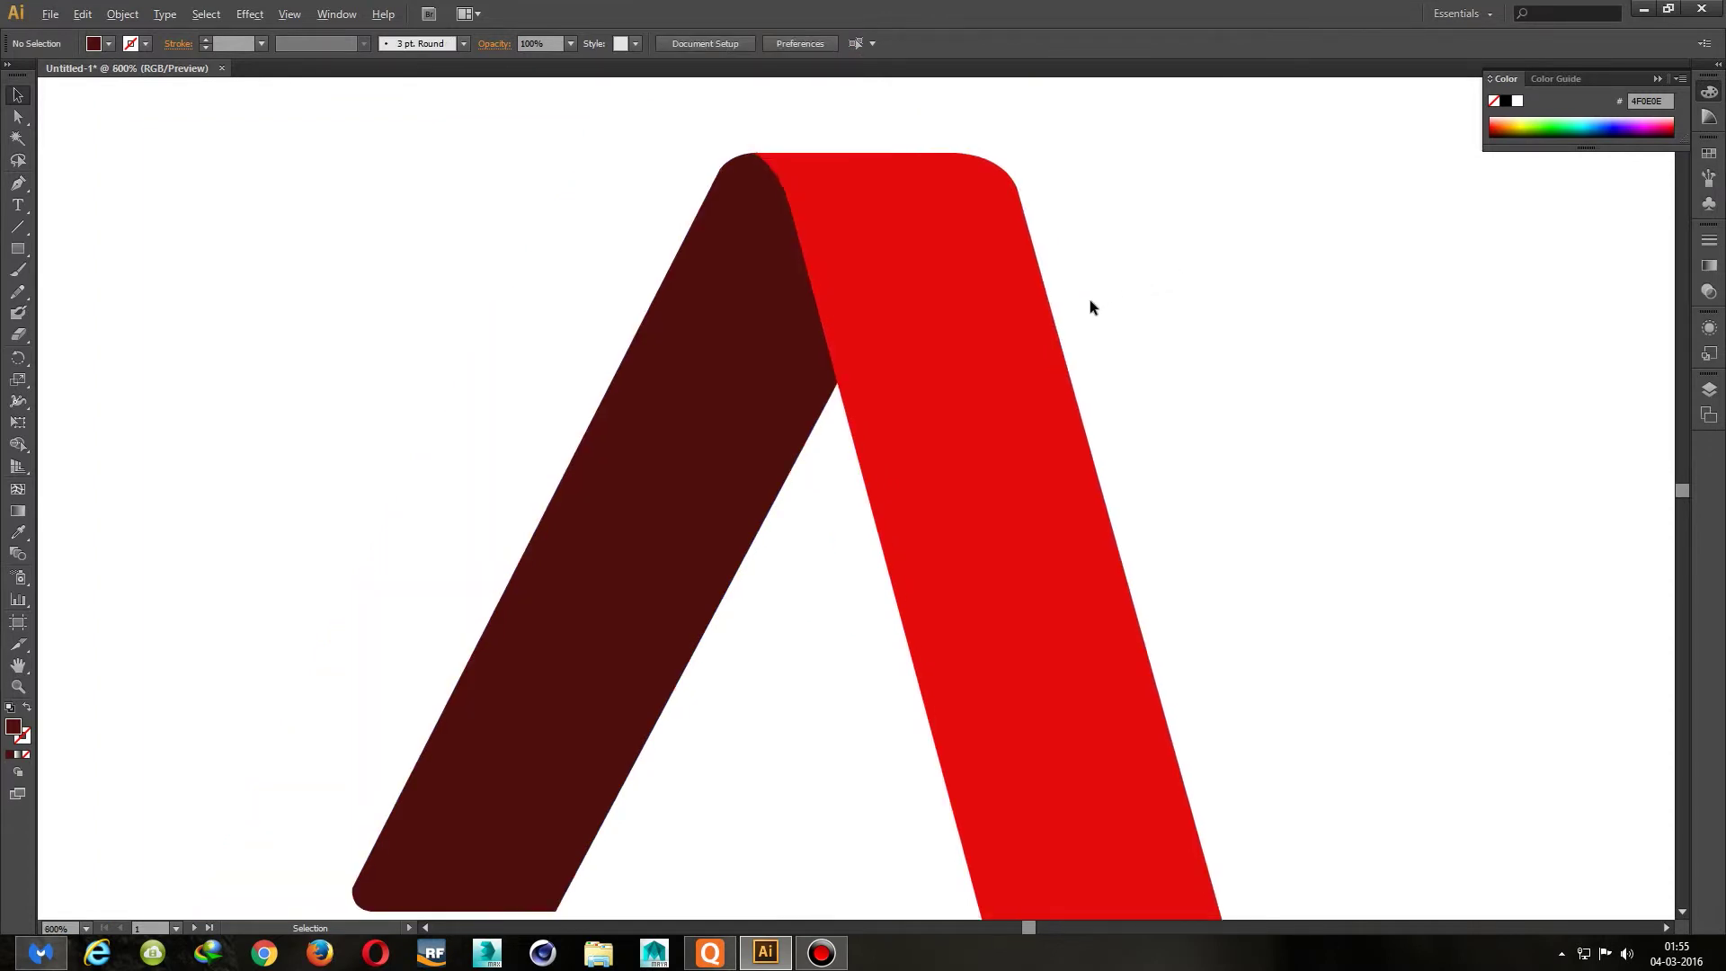
scroll(1082, 303, down, 4)
click(1060, 322)
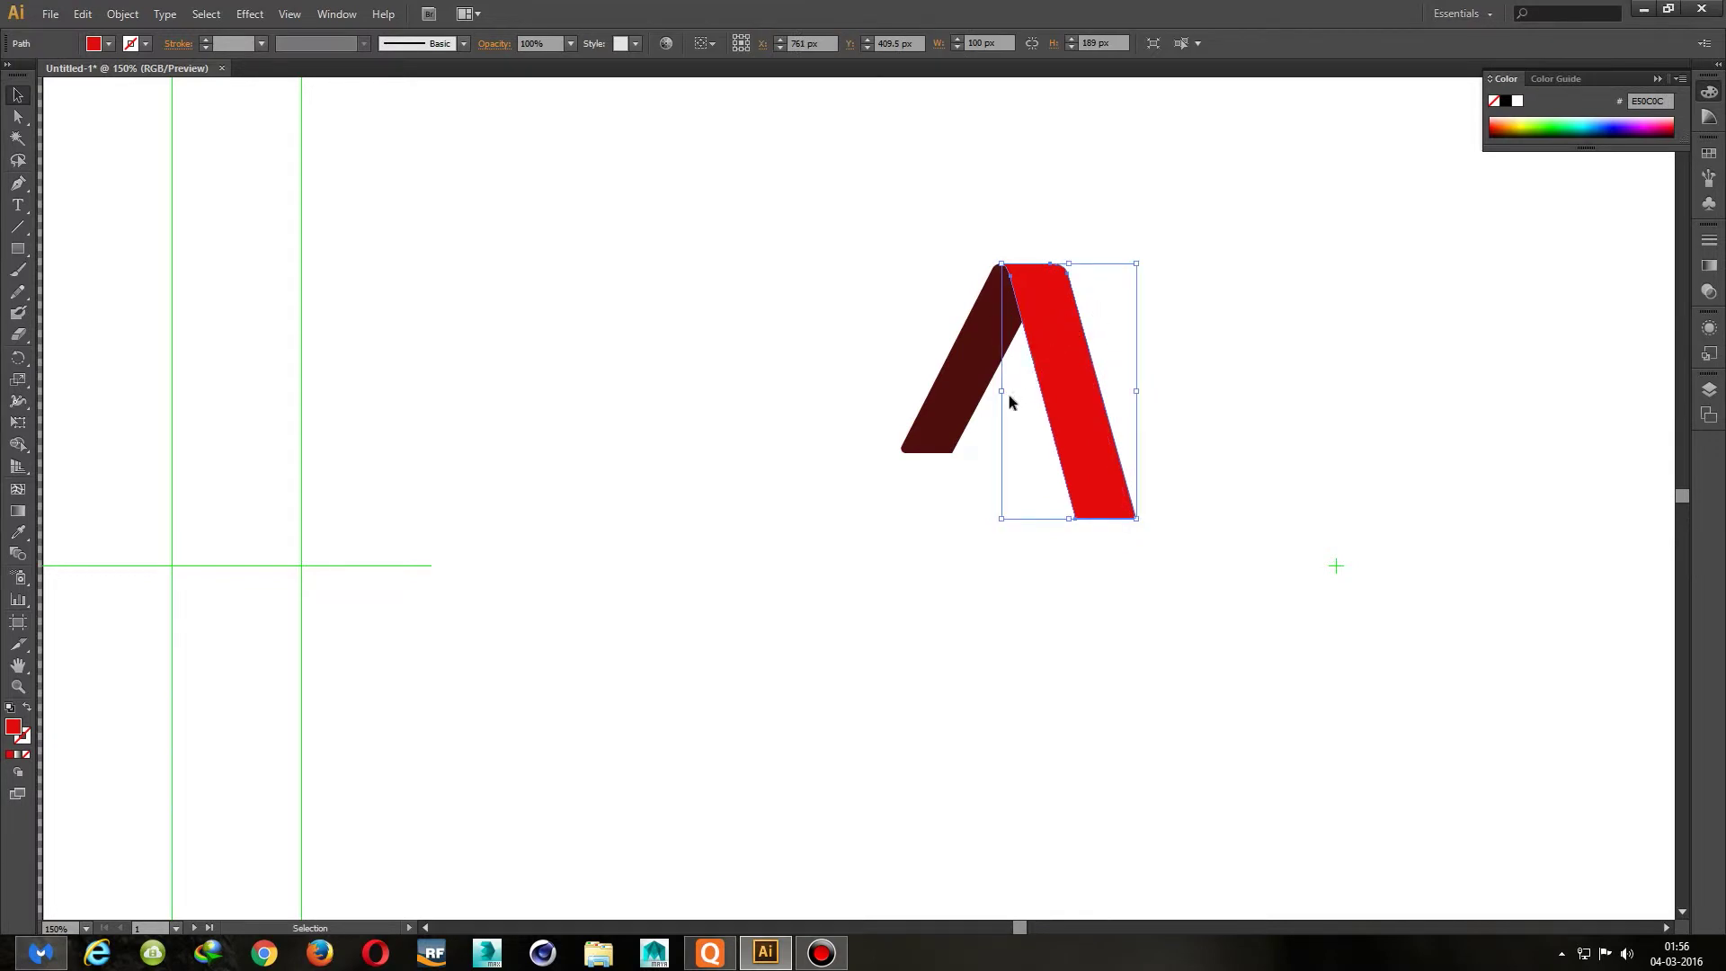
scroll(1000, 409, up, 4)
Pull the maroon leg's bottom-right anchor to the right so the corner lines up
click(828, 437)
key(a)
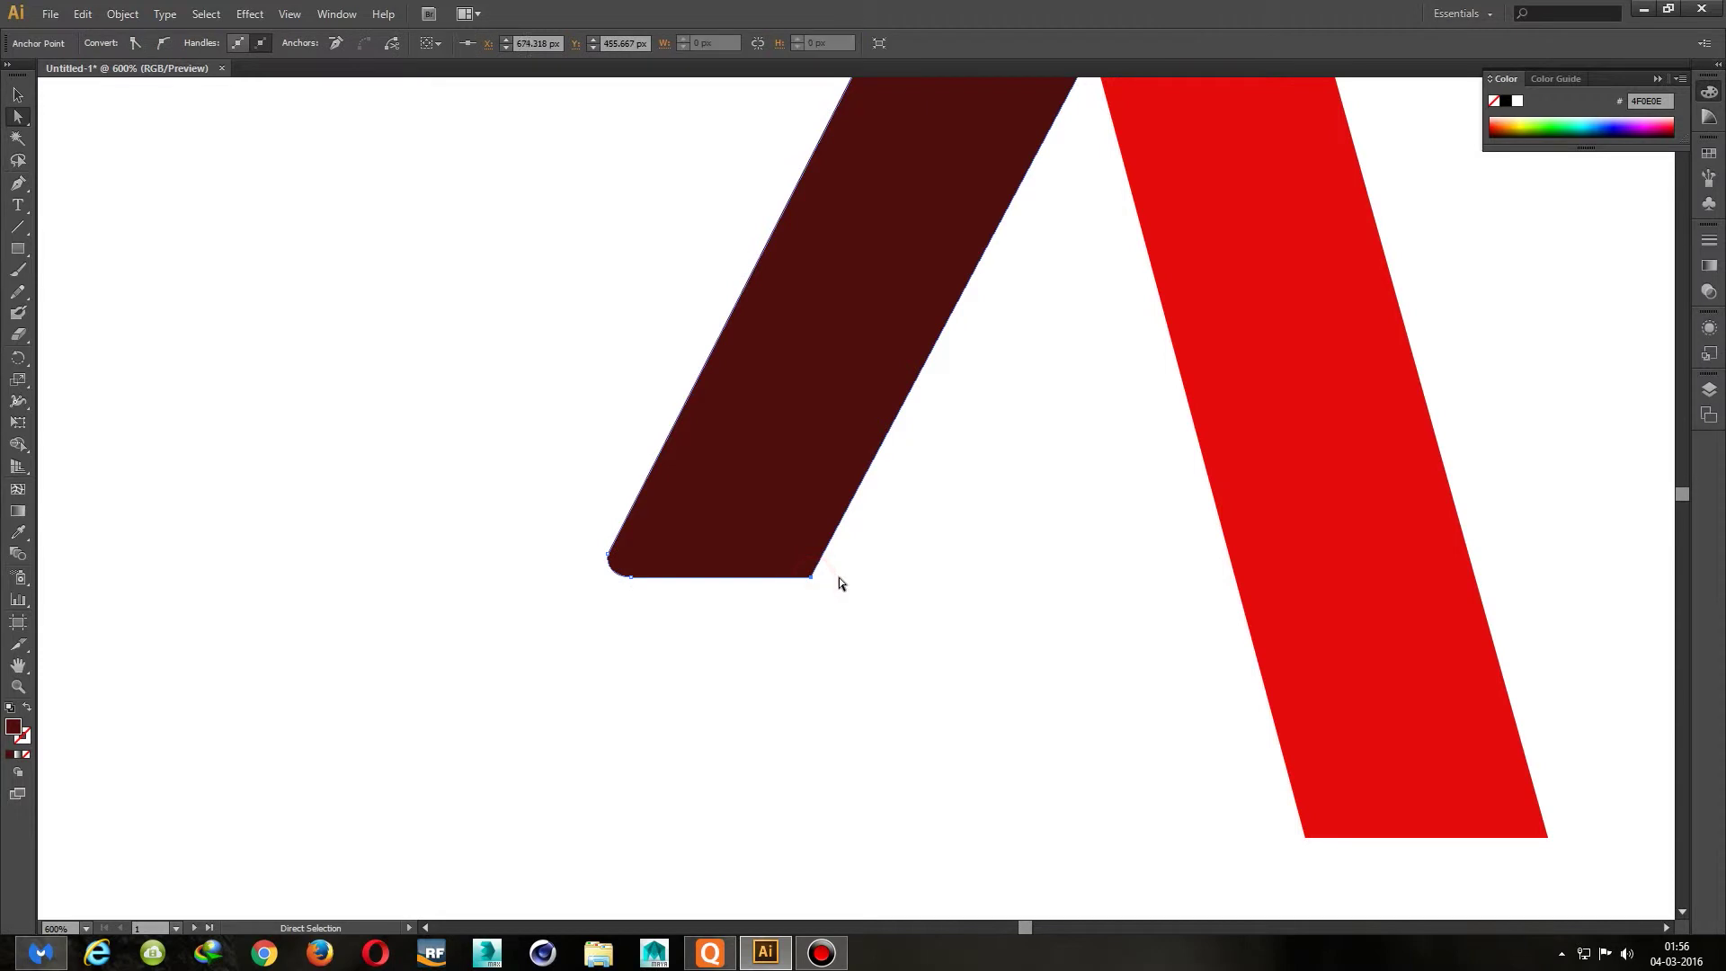
drag(814, 576, 860, 567)
click(860, 565)
scroll(861, 563, down, 4)
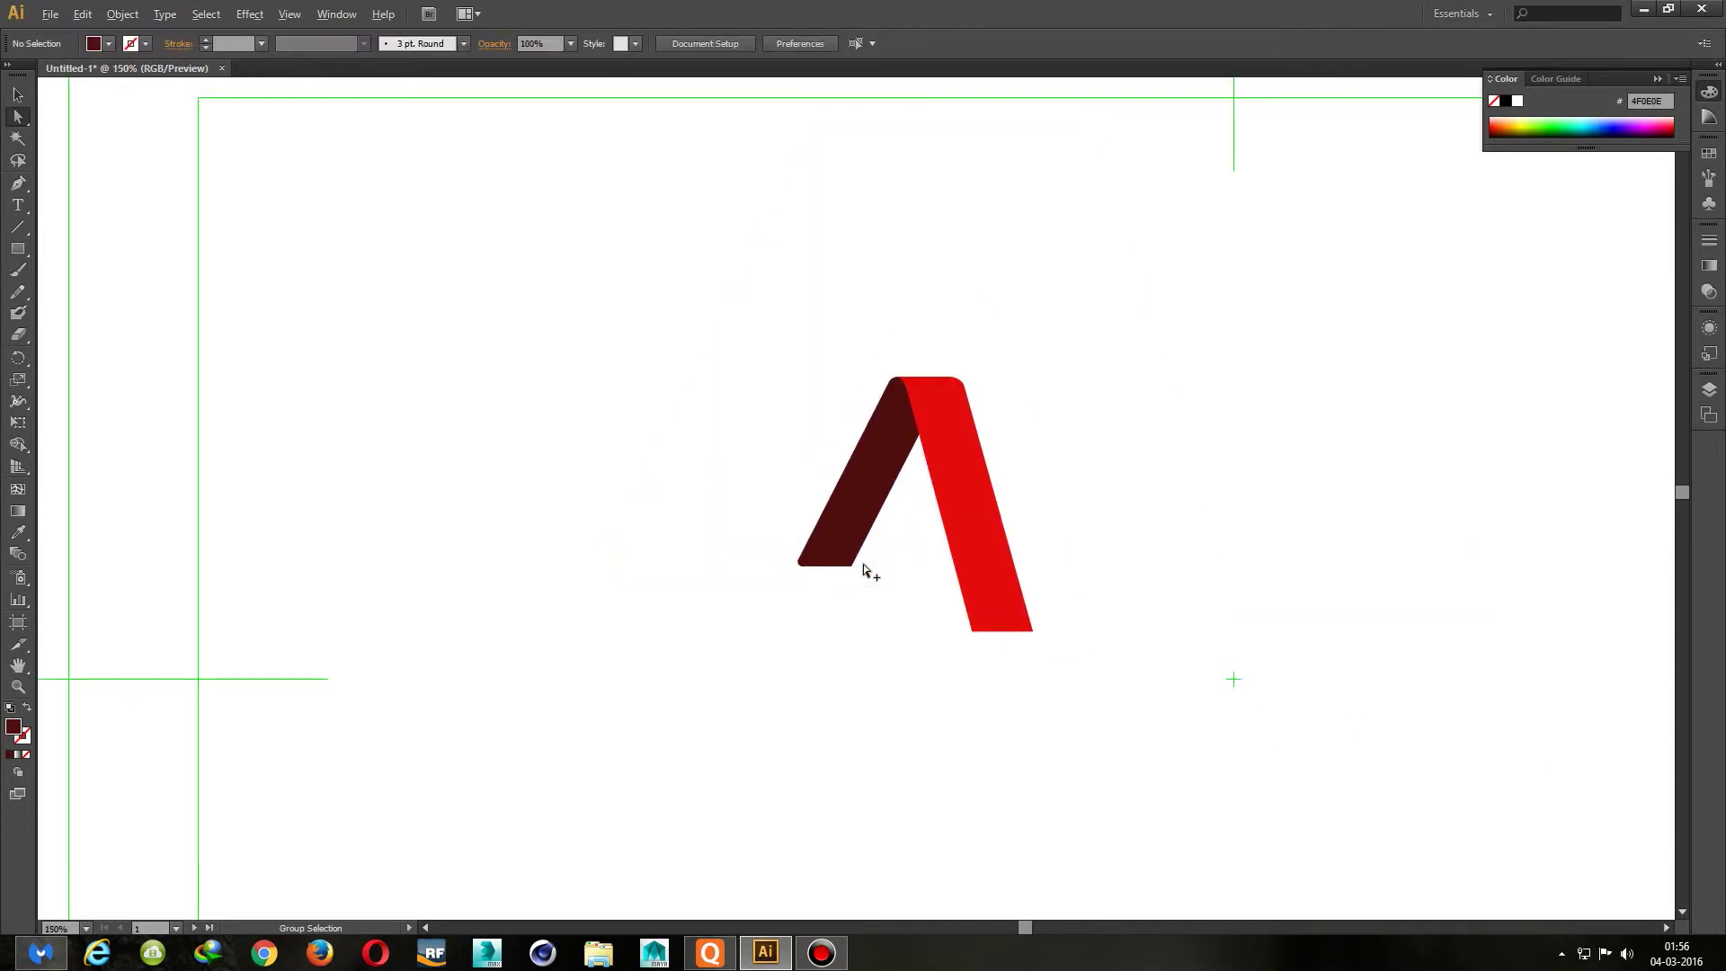
scroll(897, 565, up, 2)
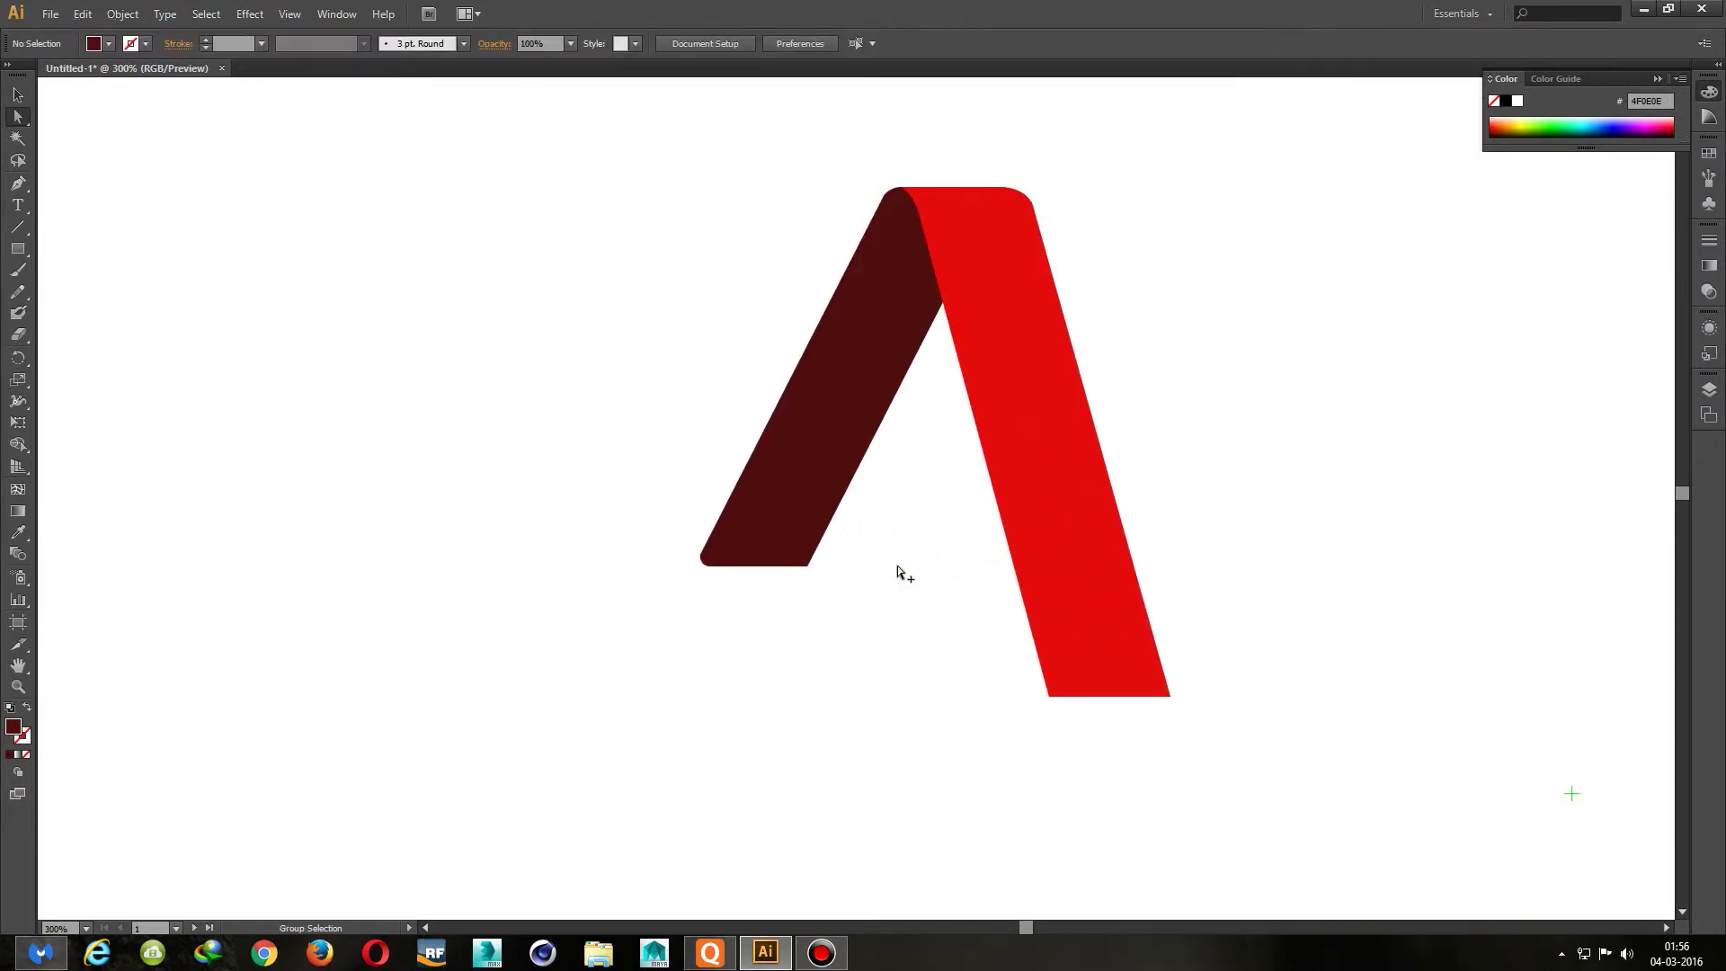
key(v)
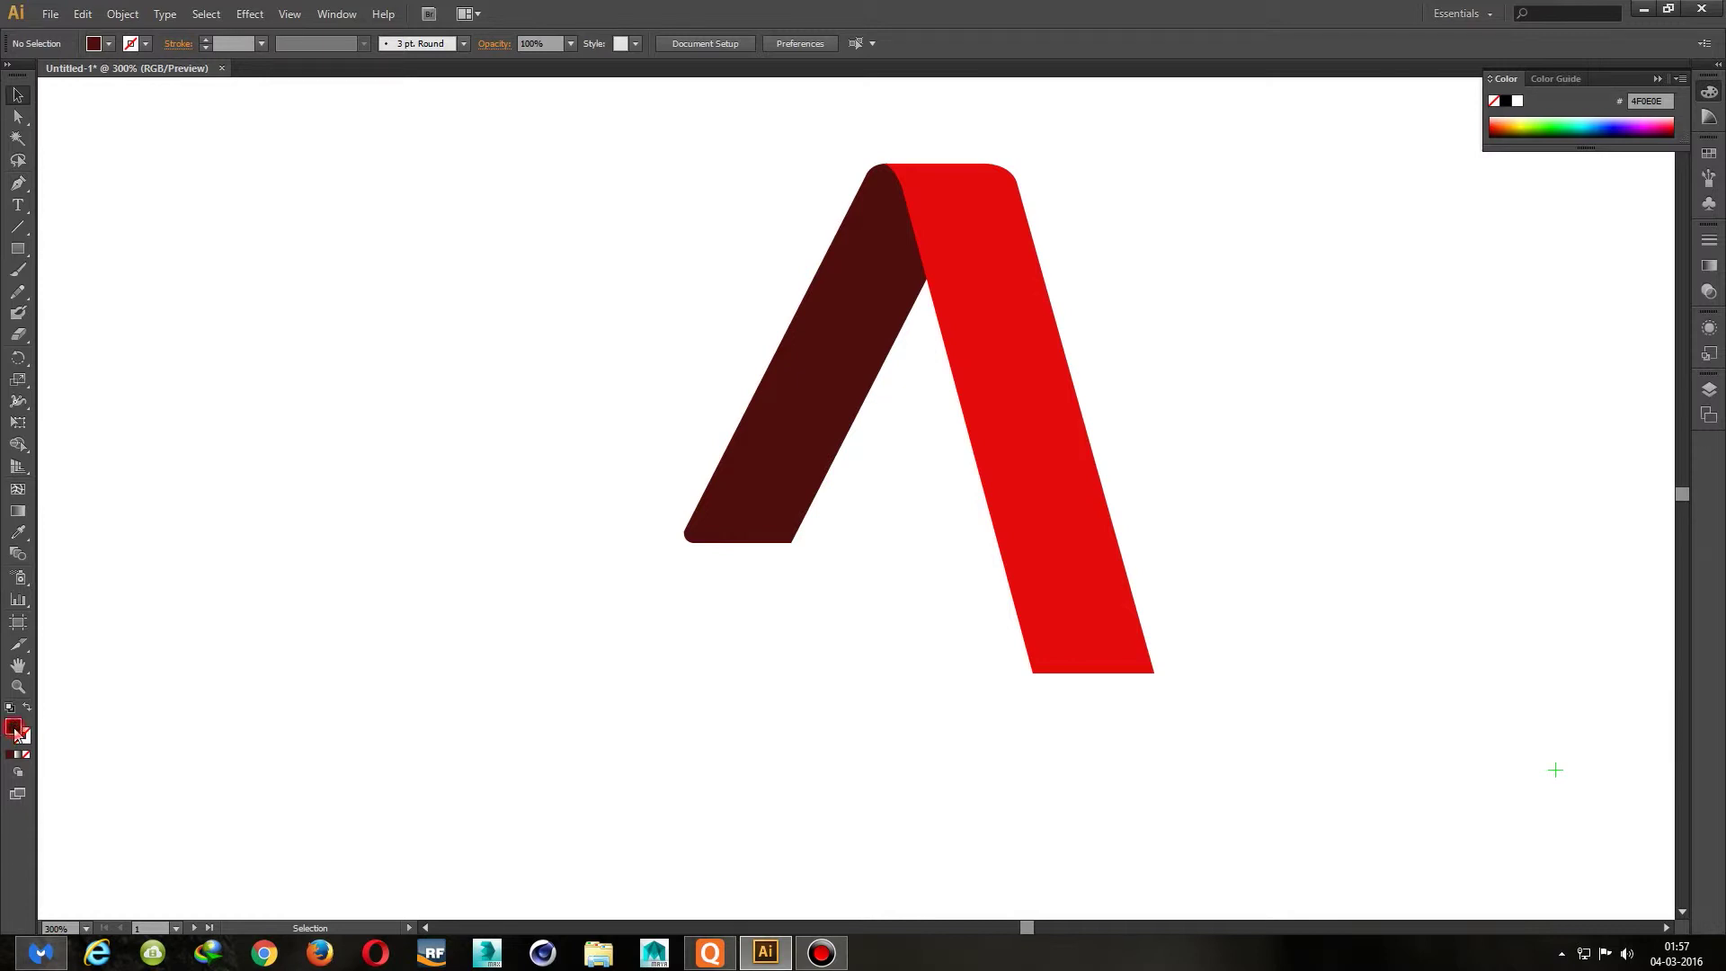
Set the fill colour to bright blue 0D0DCC in the Color Picker
double_click(13, 727)
click(884, 440)
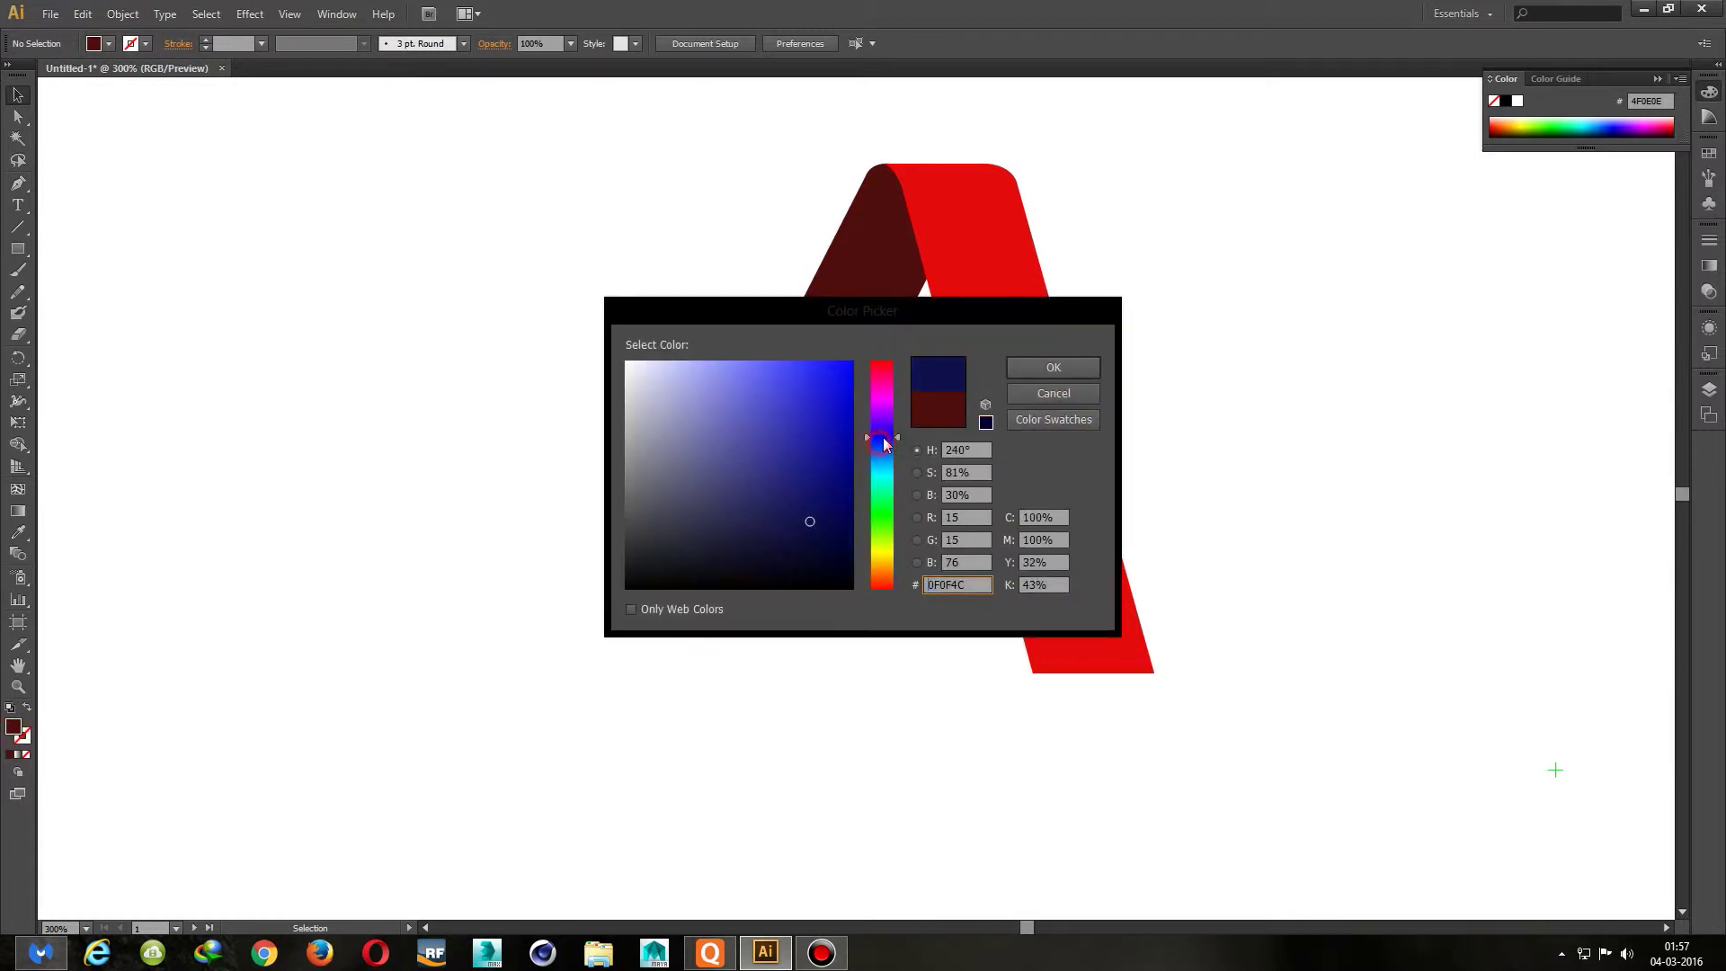
click(840, 406)
click(1053, 367)
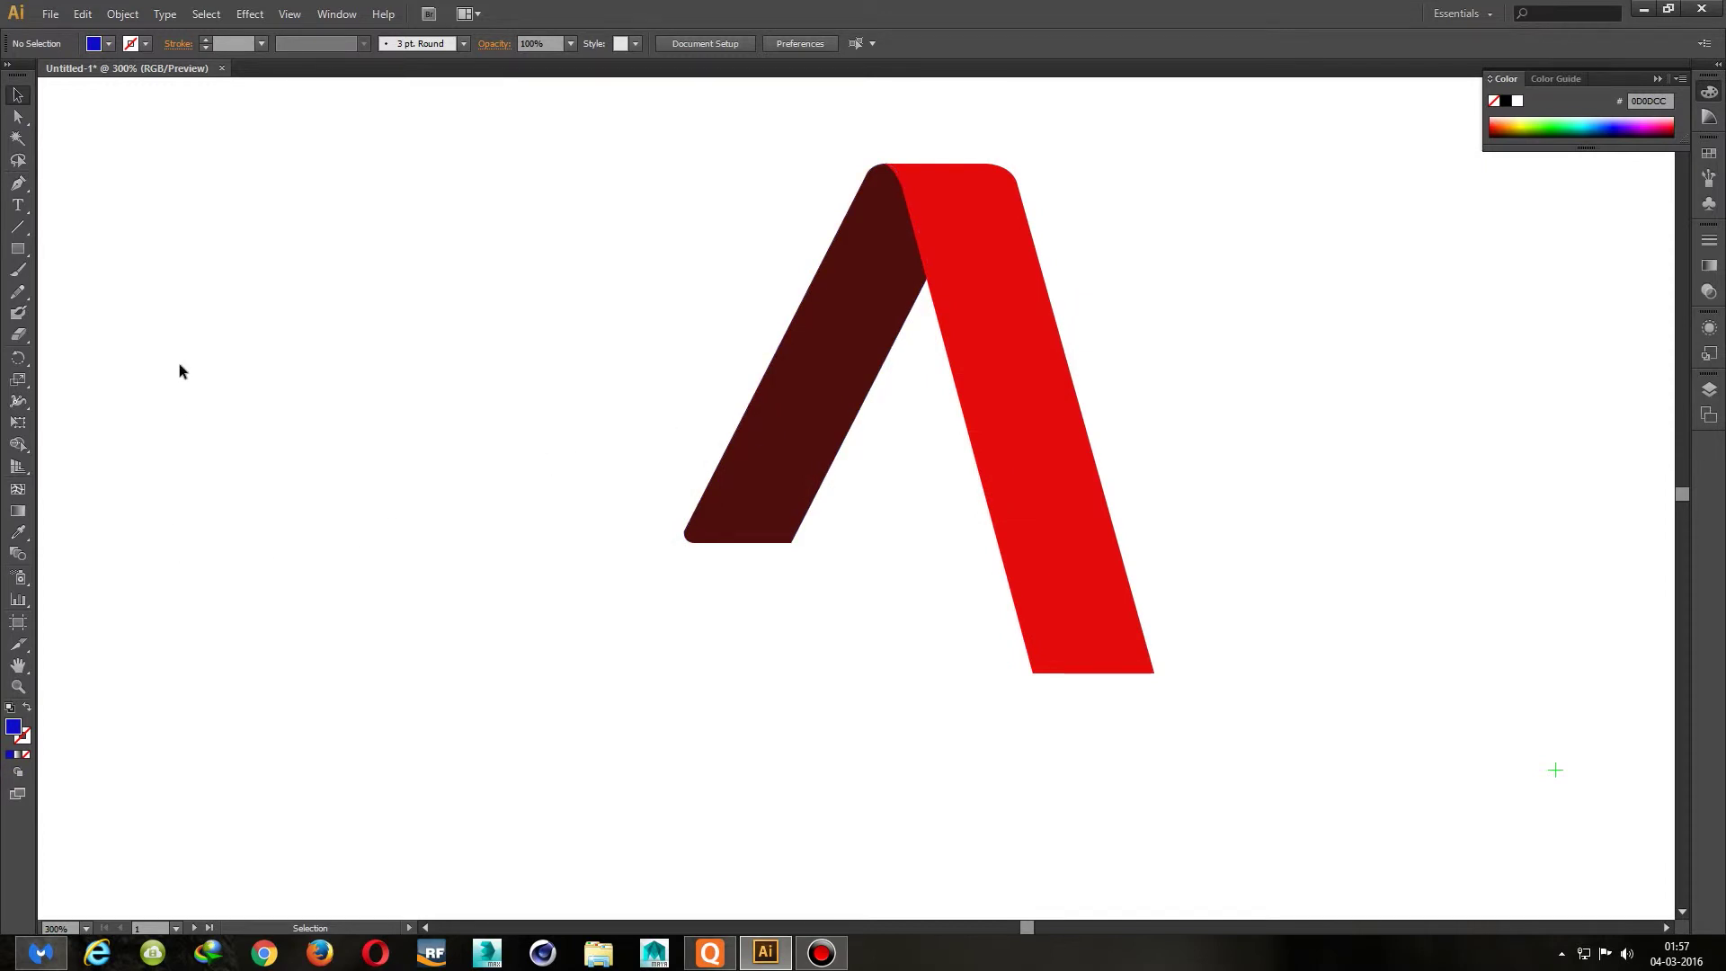
click(17, 182)
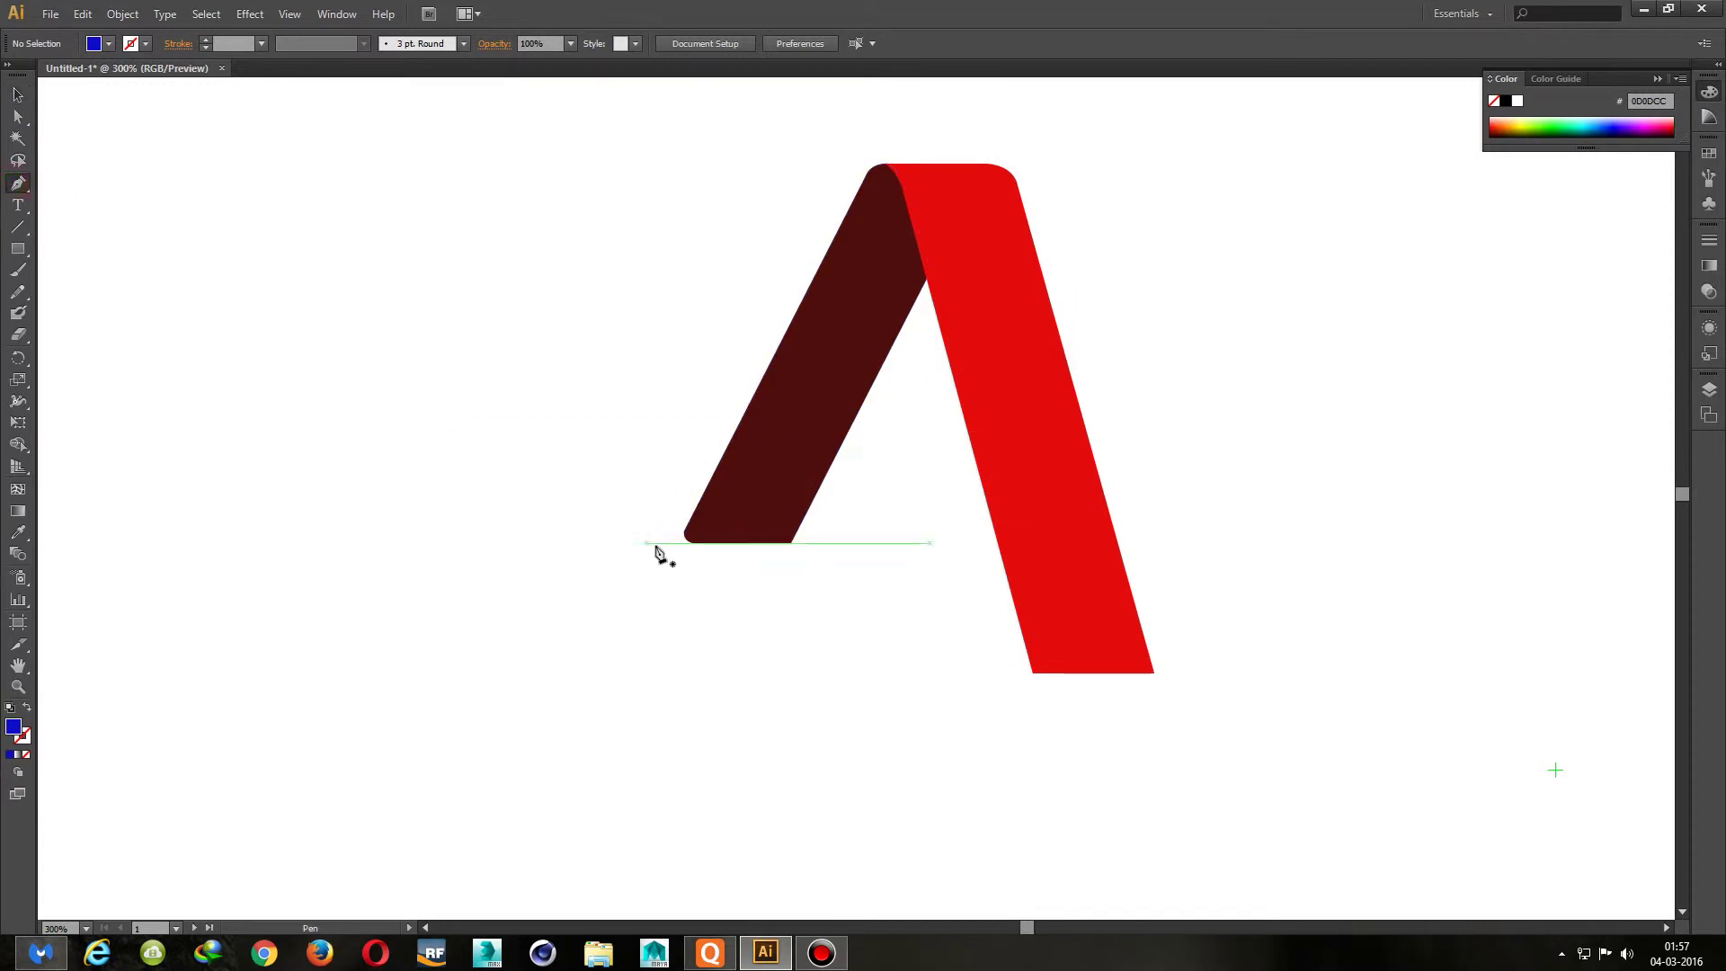
Start the blue fold with Pen points from the red ribbon's edge to the dark ribbon's rounded corner
scroll(726, 578, up, 1)
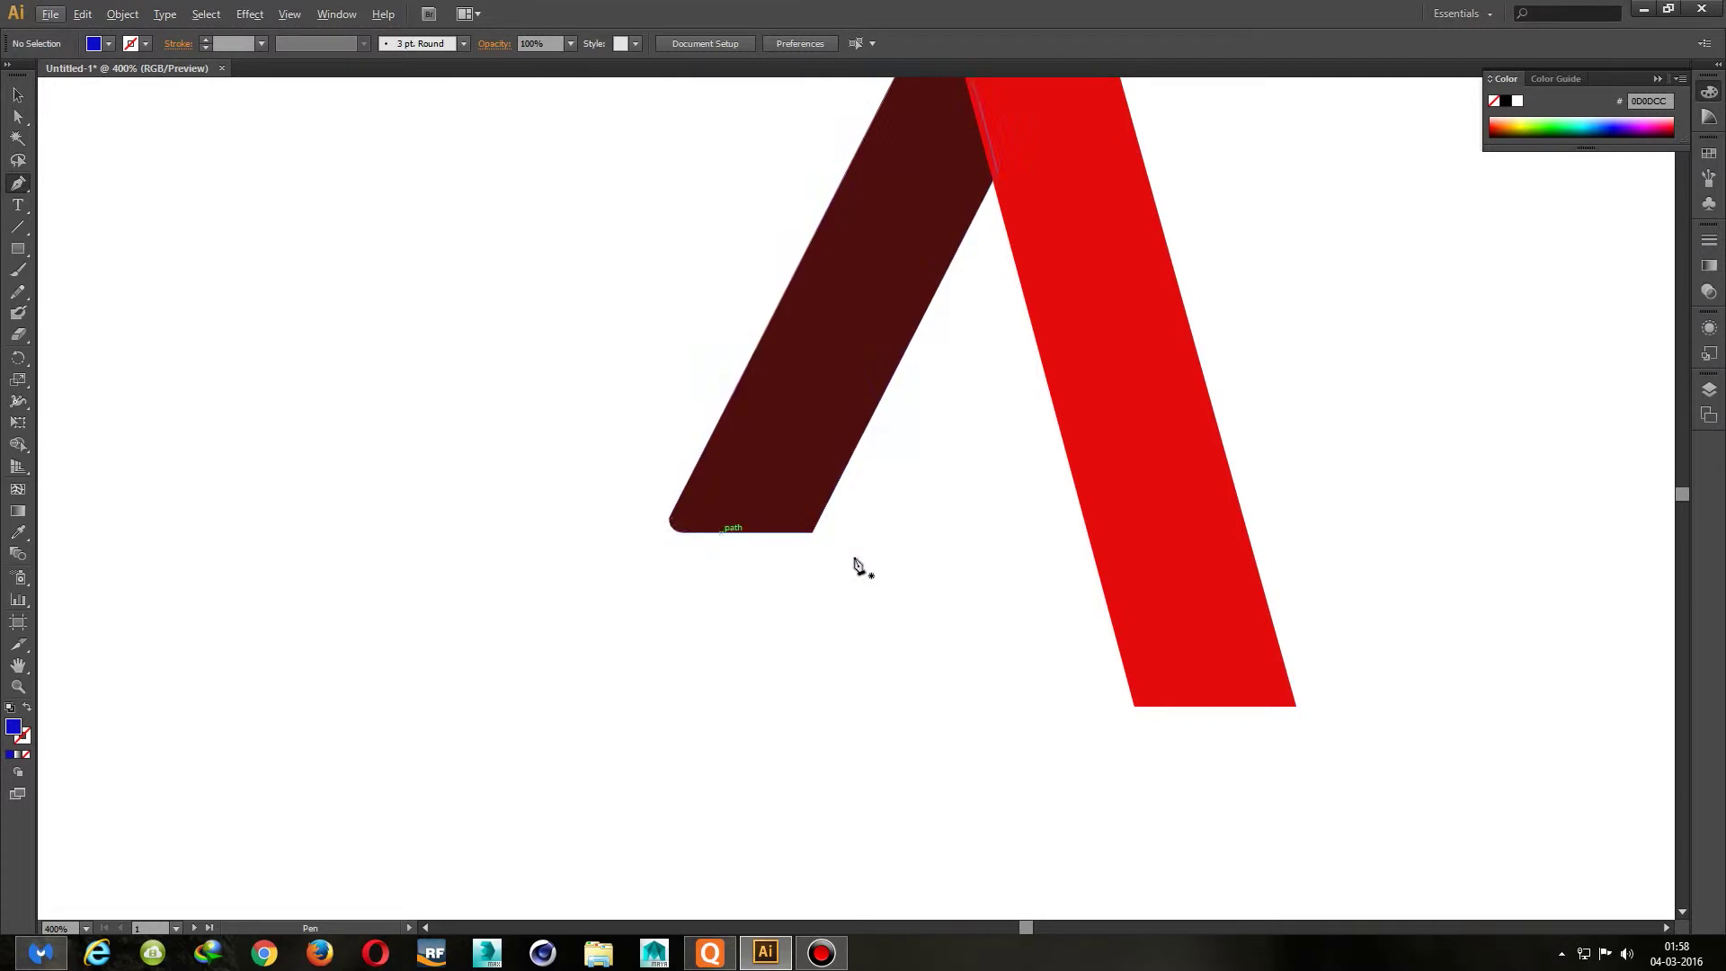
click(1089, 532)
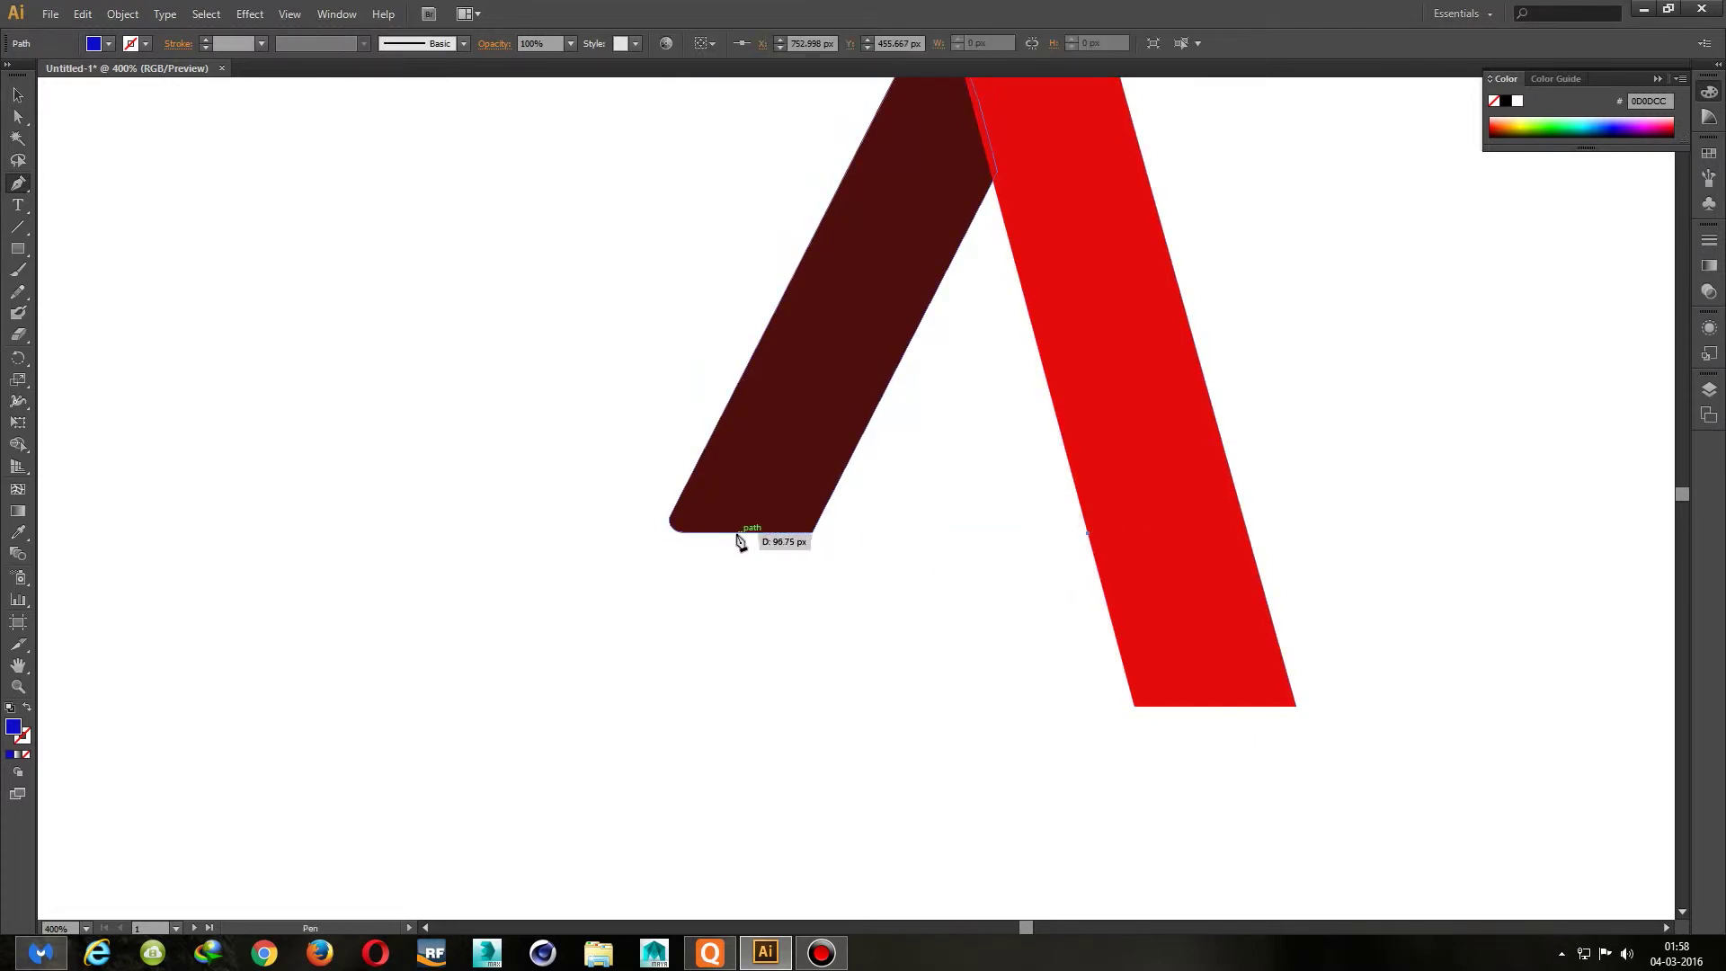
click(681, 532)
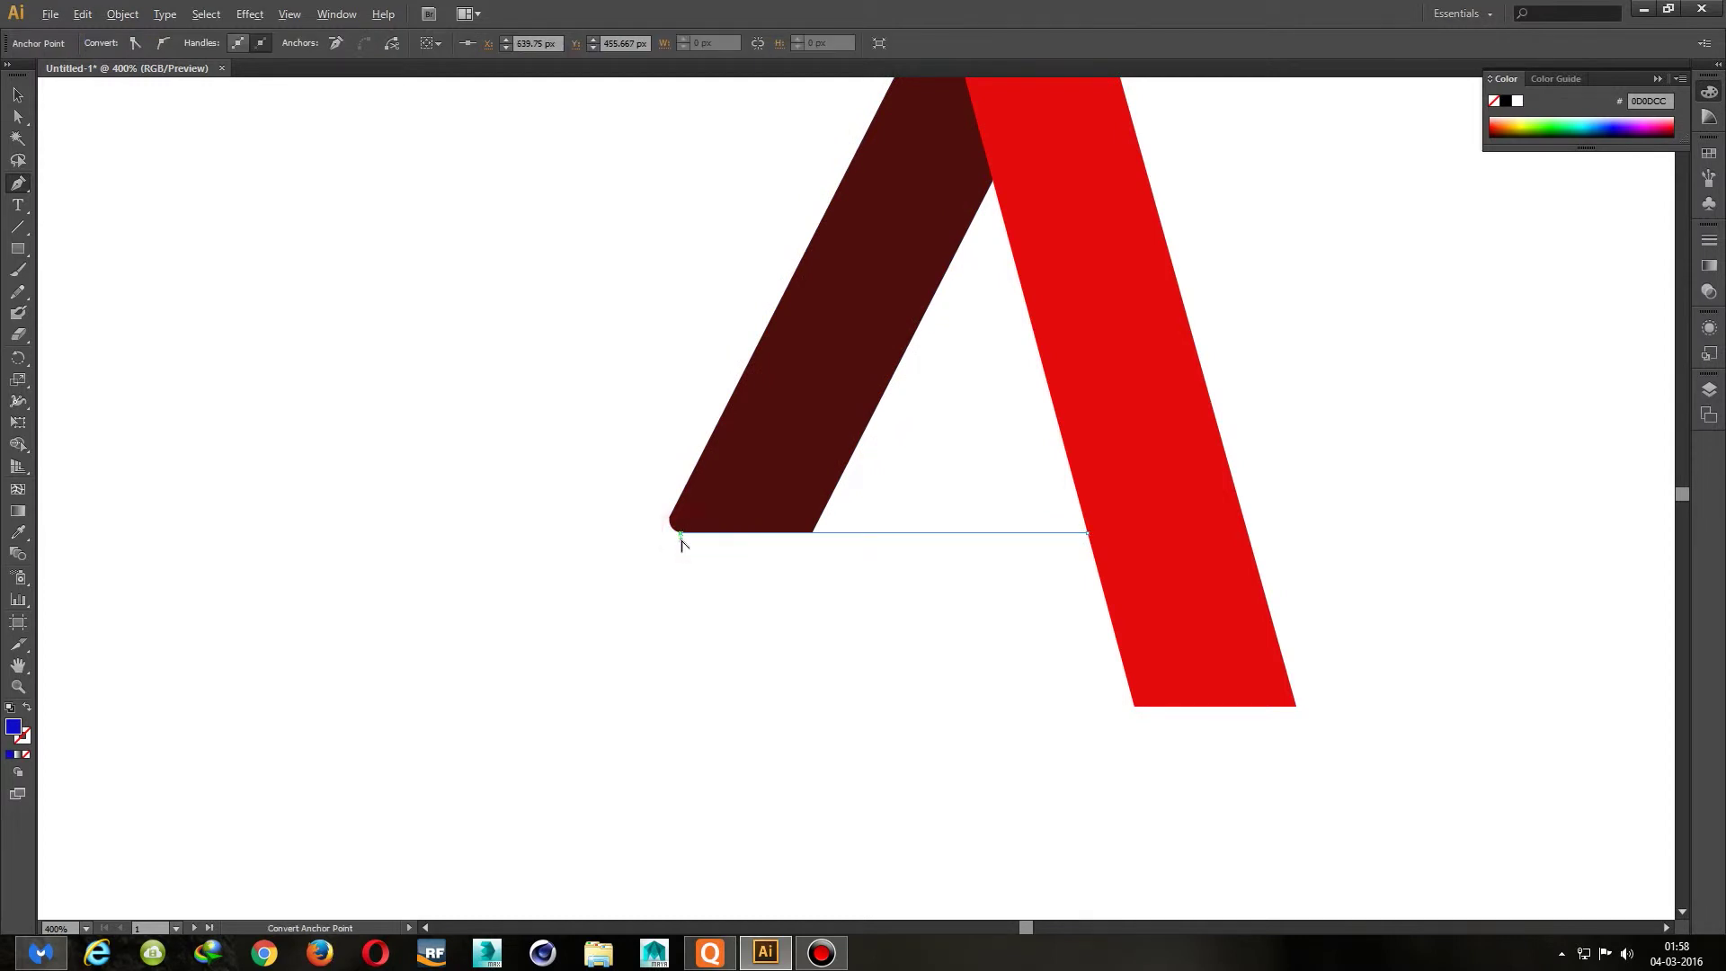
scroll(684, 540, up, 2)
click(654, 488)
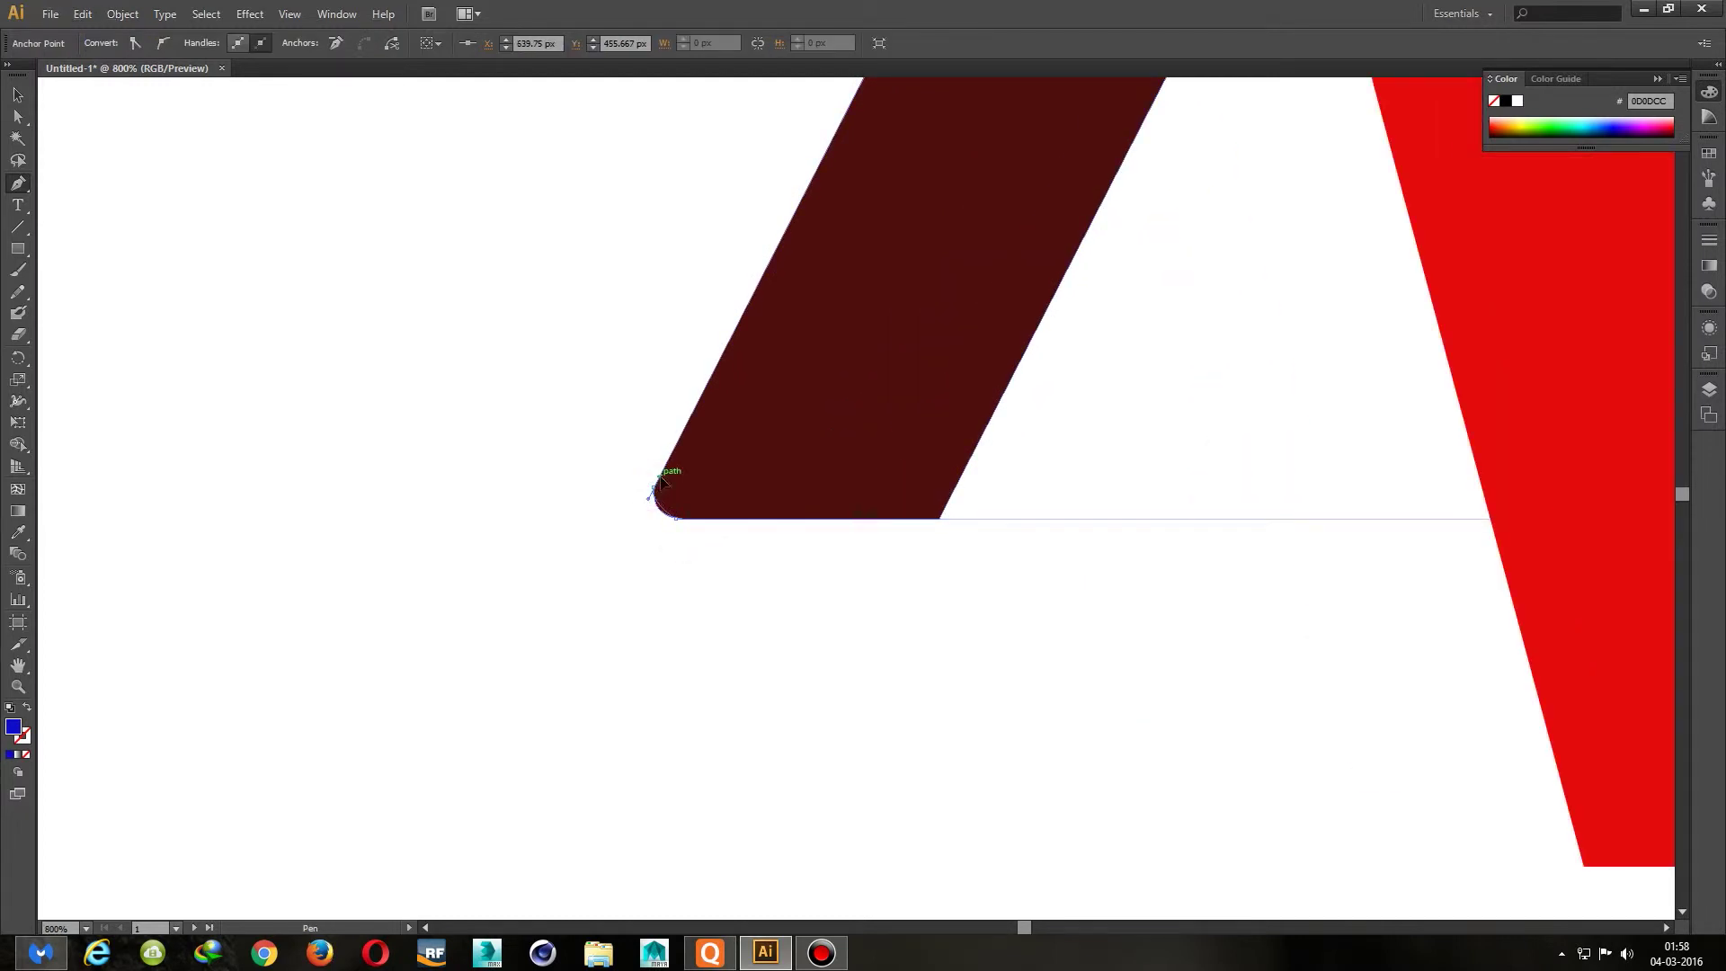
drag(654, 466, 654, 464)
click(656, 493)
scroll(661, 544, down, 1)
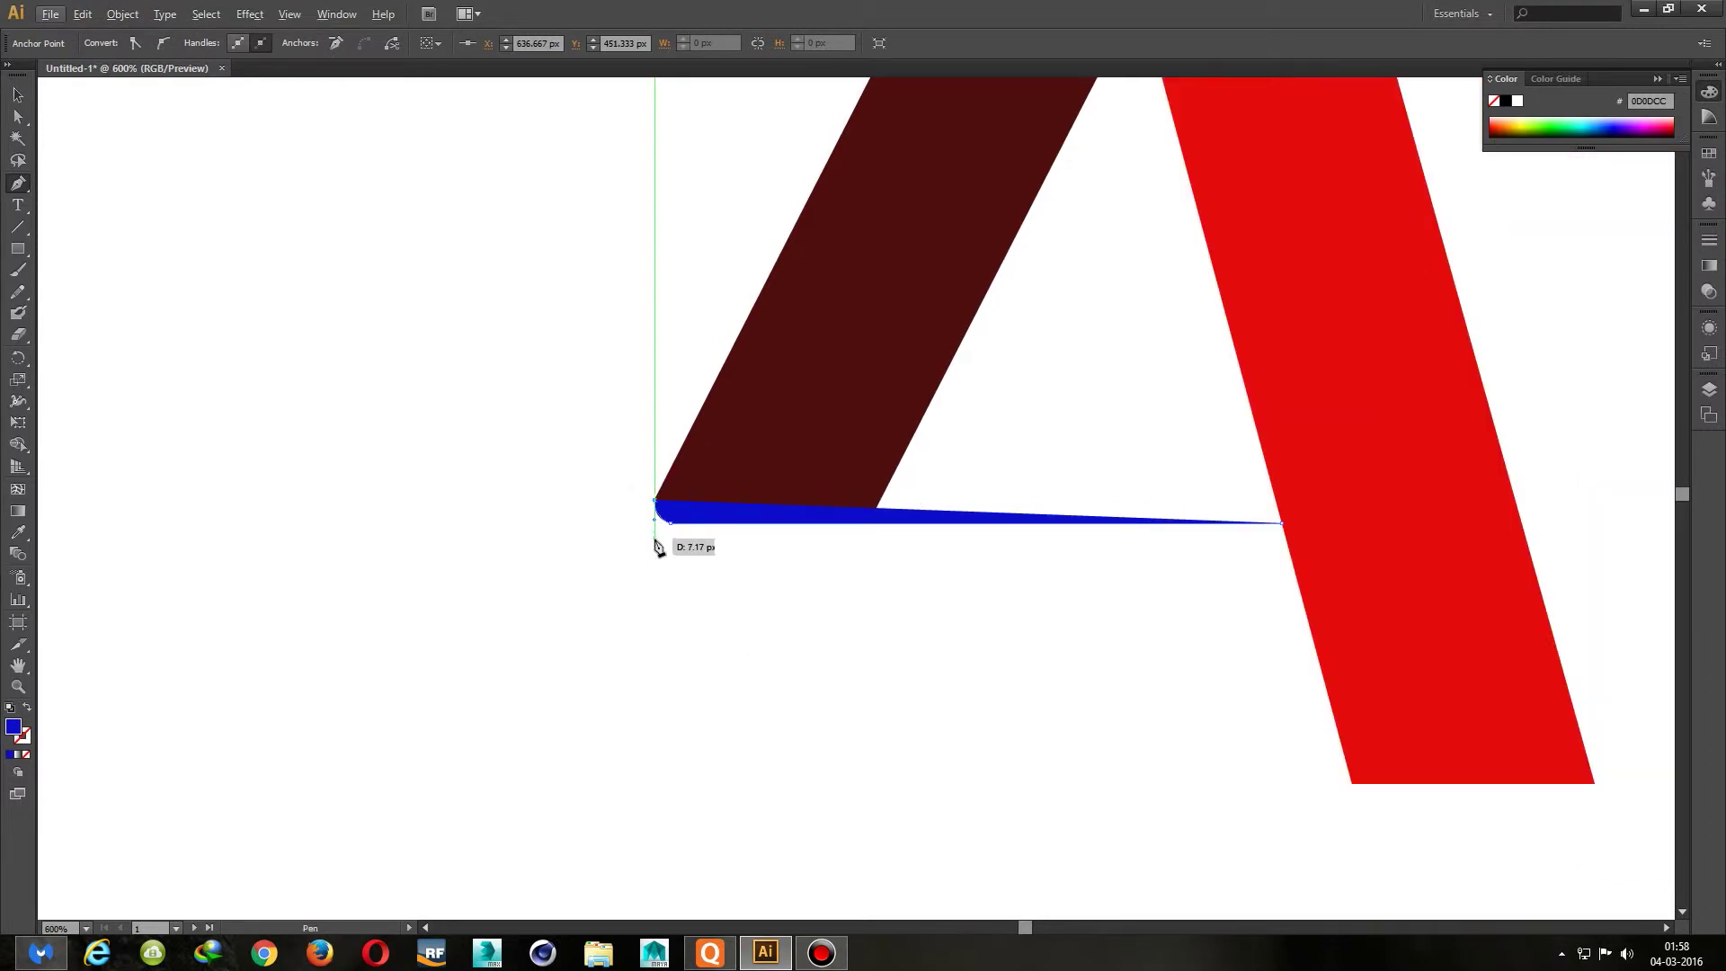
Continue the fold down to a curved bottom point, close it back to the red ribbon, and deselect
drag(658, 547, 672, 586)
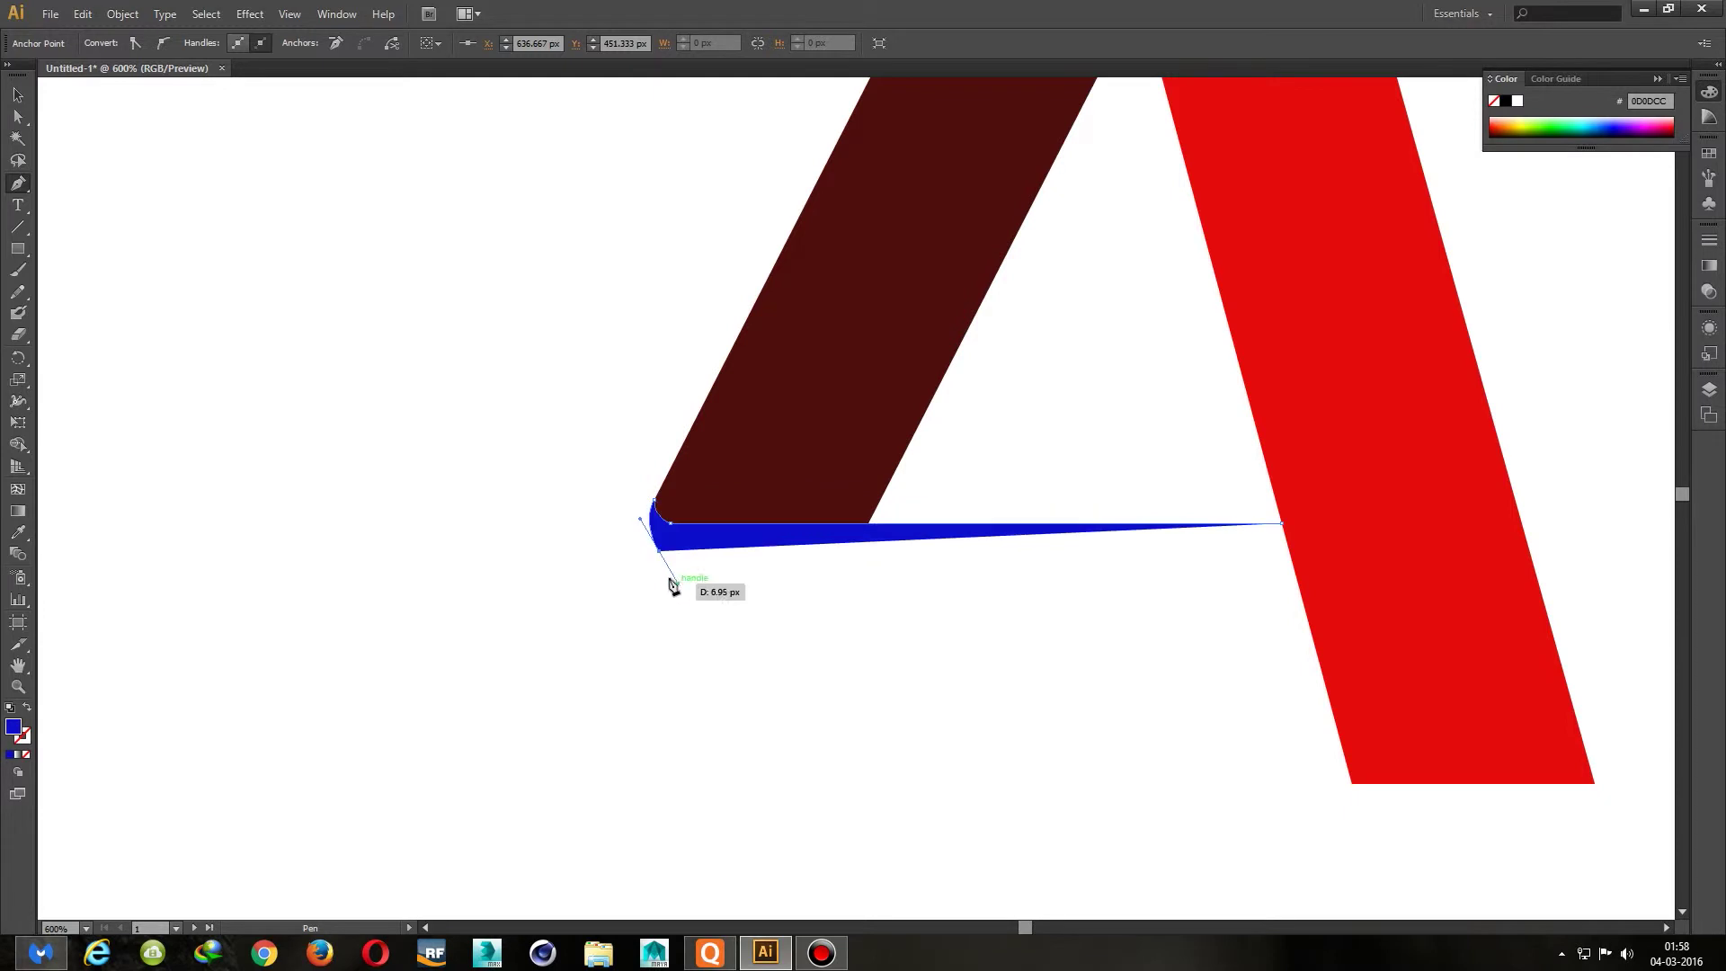
click(659, 547)
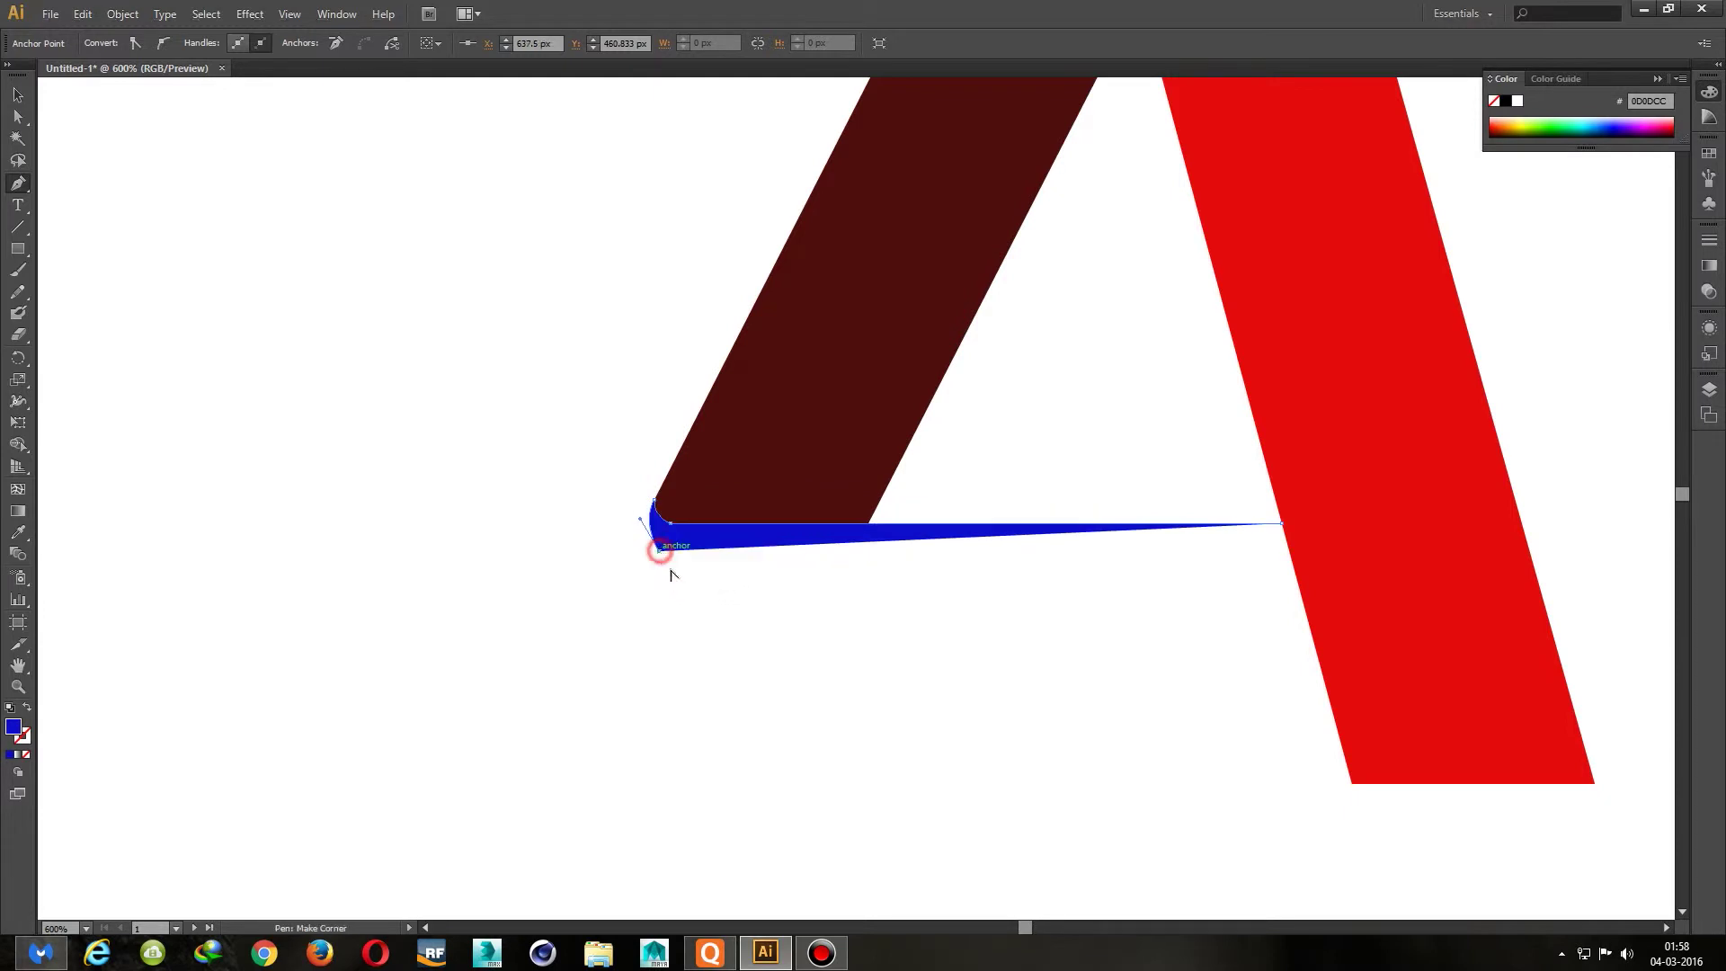
click(723, 674)
drag(743, 688, 758, 676)
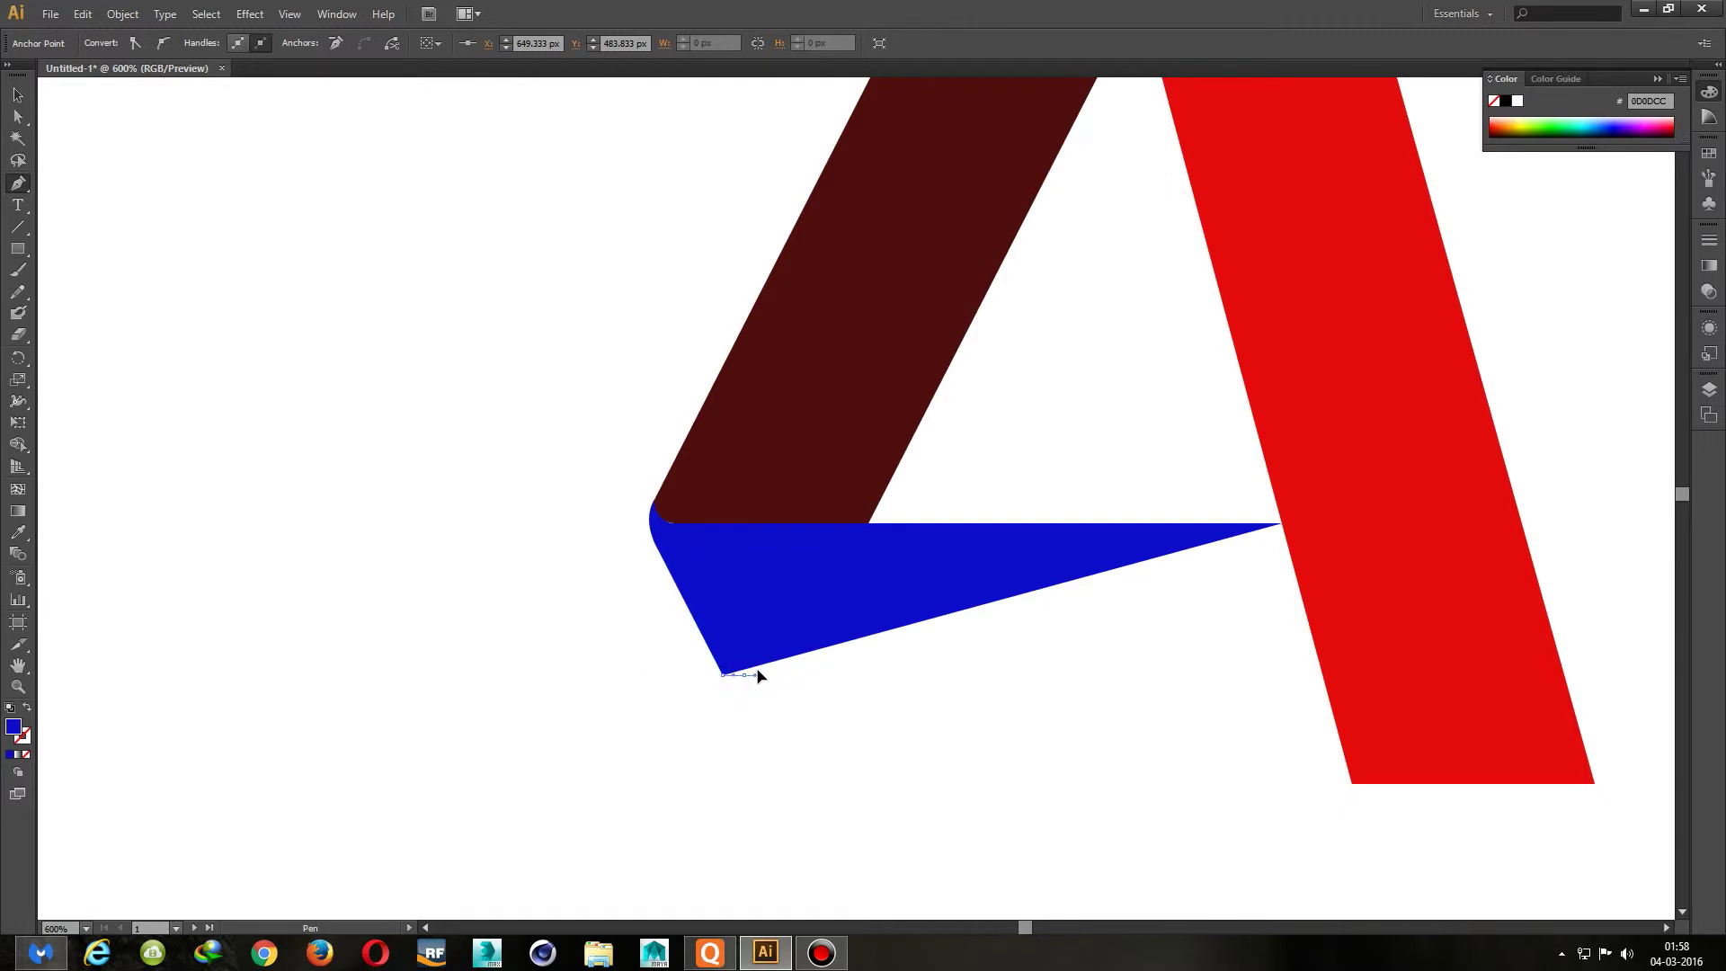
click(750, 681)
mouse_move(749, 683)
mouse_down()
mouse_move(1246, 666)
mouse_move(1286, 526)
mouse_up()
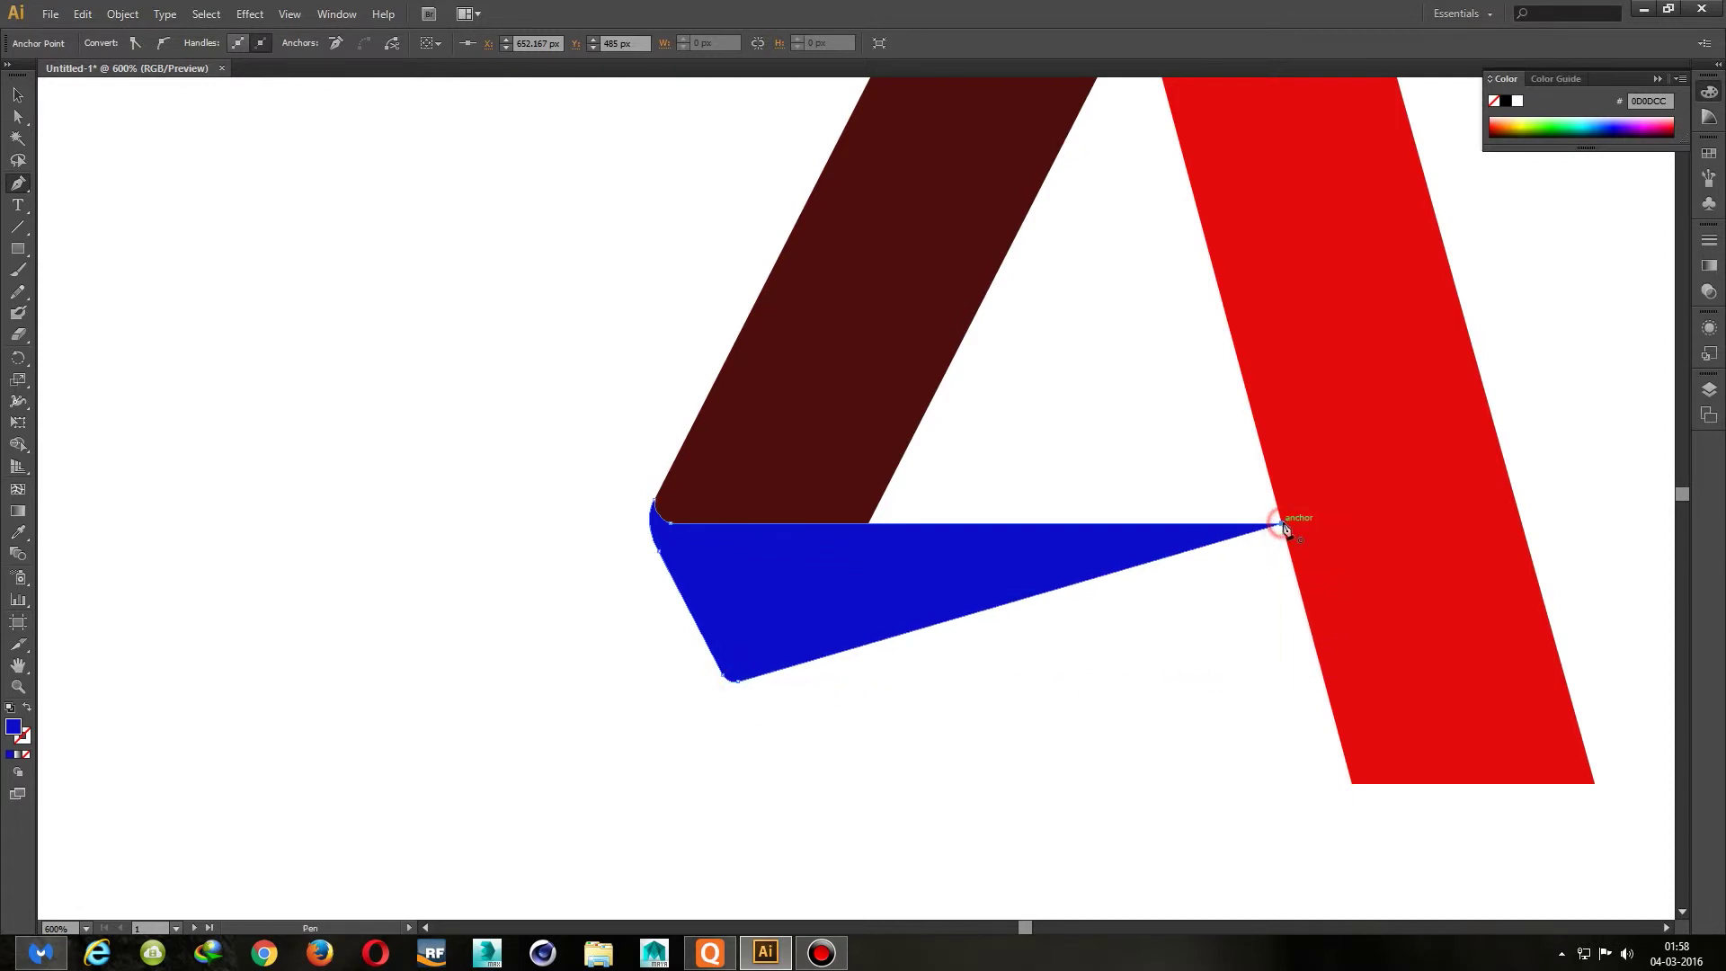
click(18, 94)
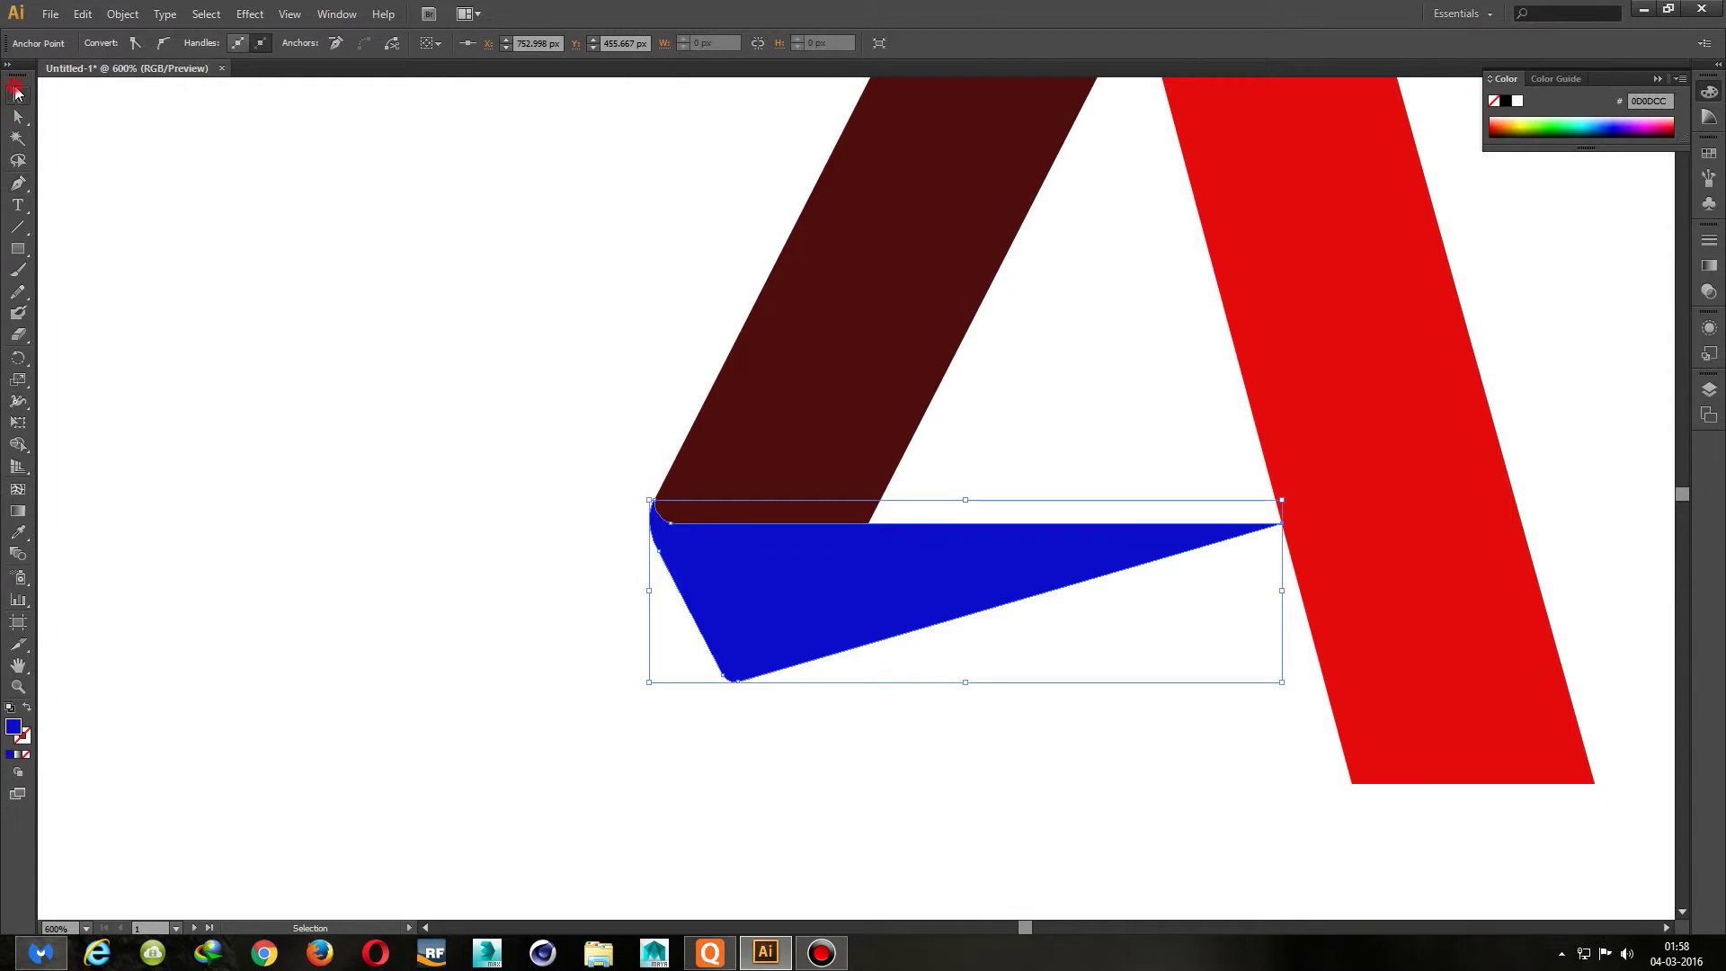
click(197, 197)
scroll(497, 419, down, 3)
scroll(498, 419, down, 1)
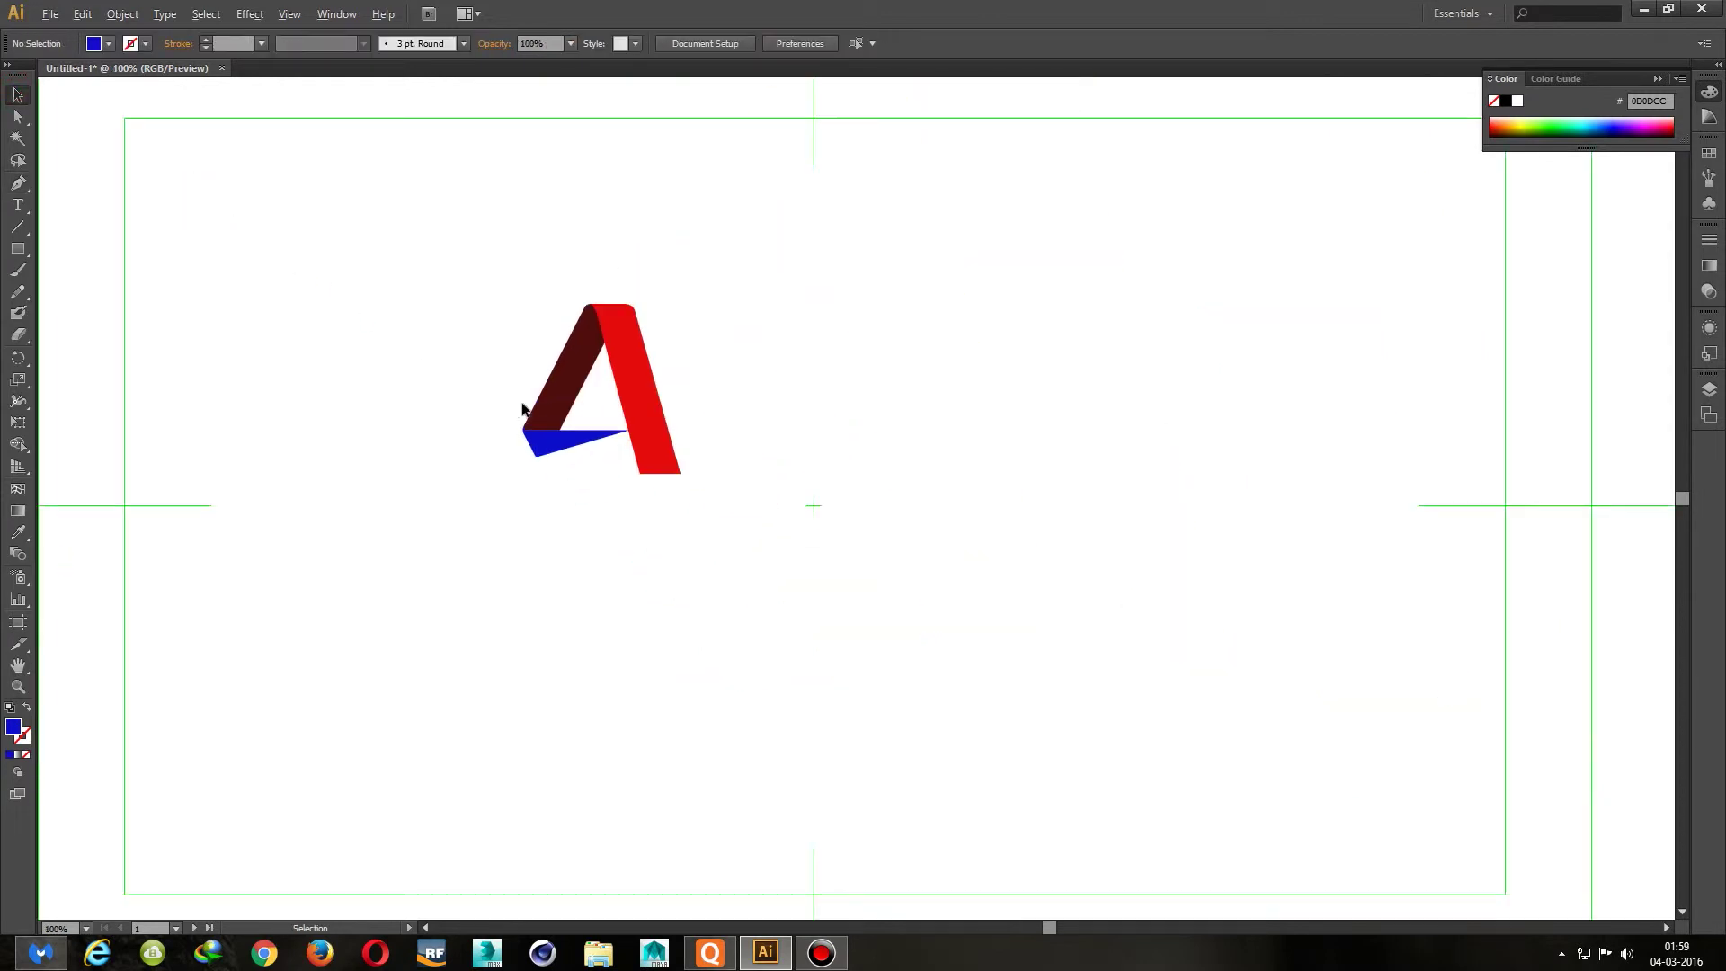
Nudge the fold's corner point up and level its top edge at the right tip
scroll(521, 403, up, 2)
scroll(522, 402, up, 2)
click(547, 554)
scroll(552, 558, up, 2)
key(a)
click(539, 540)
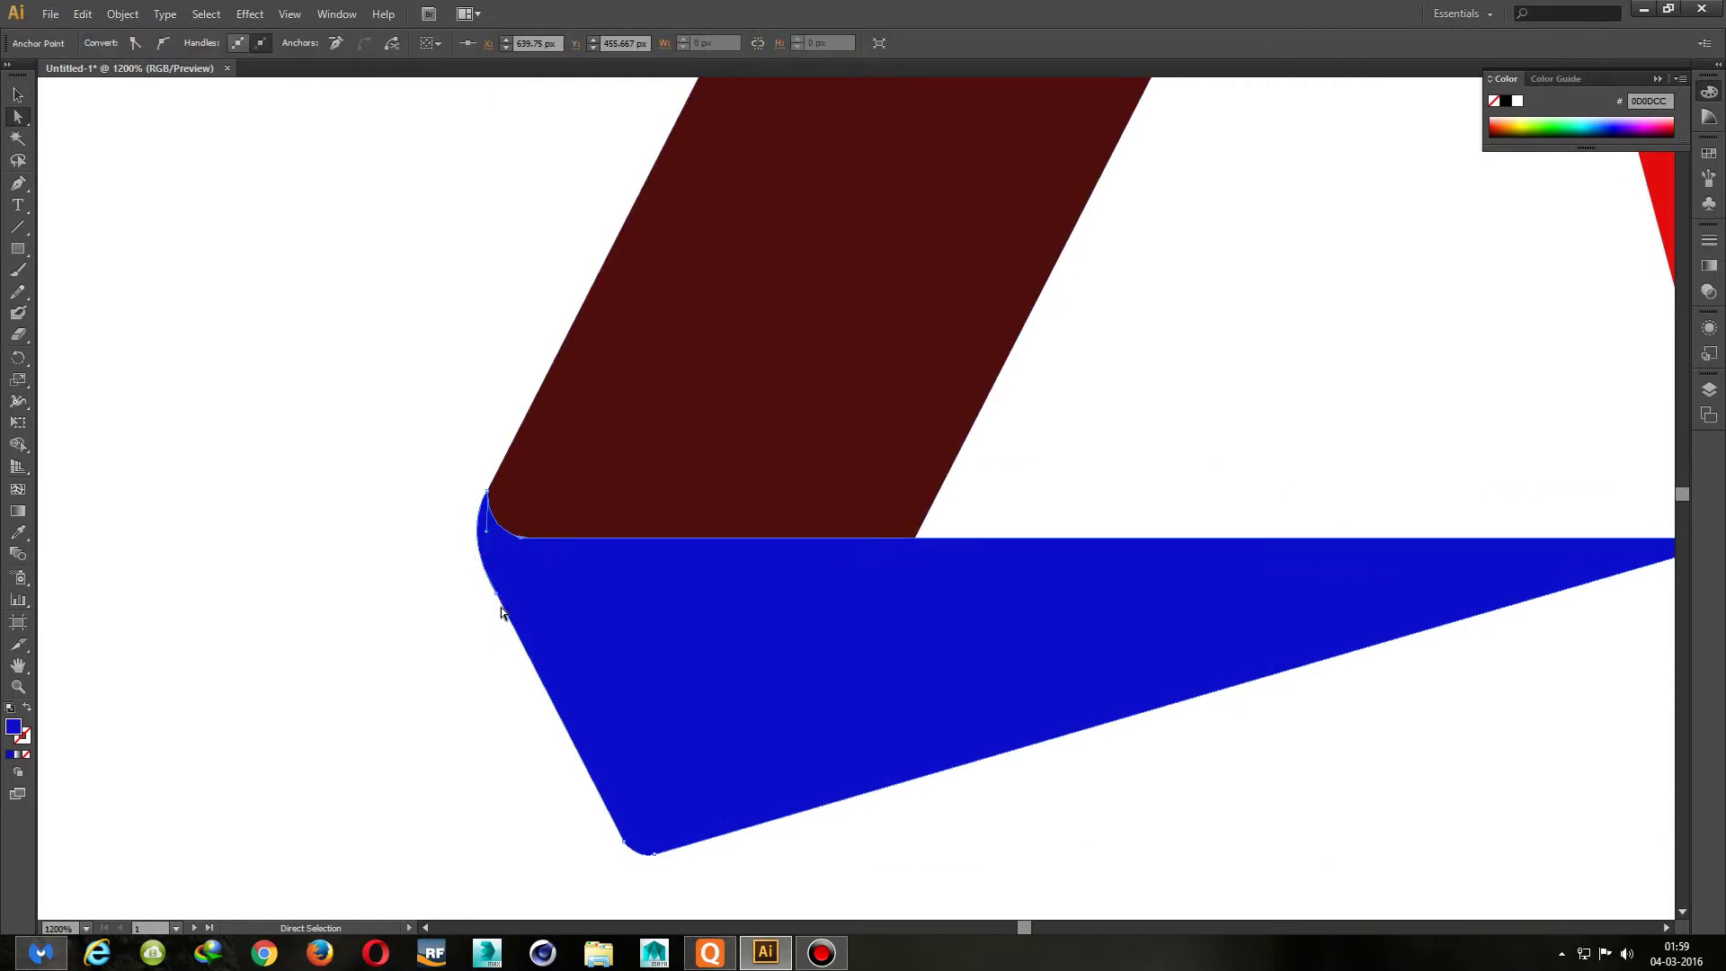
scroll(534, 597, up, 1)
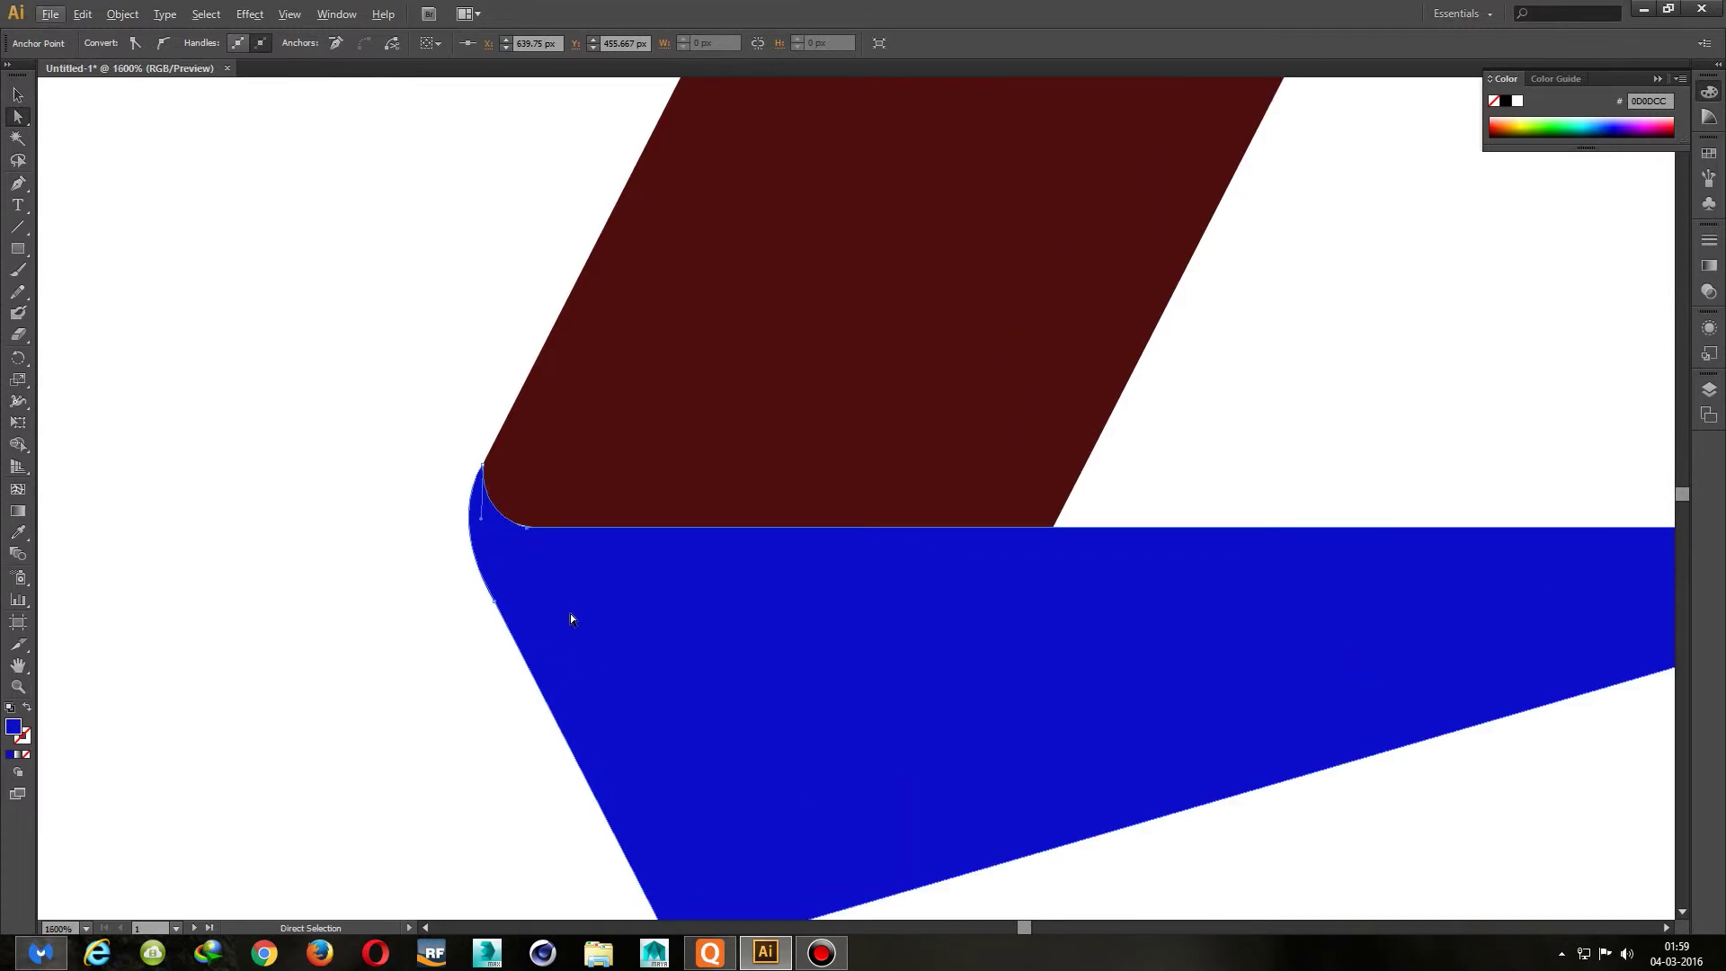
drag(597, 644, 517, 456)
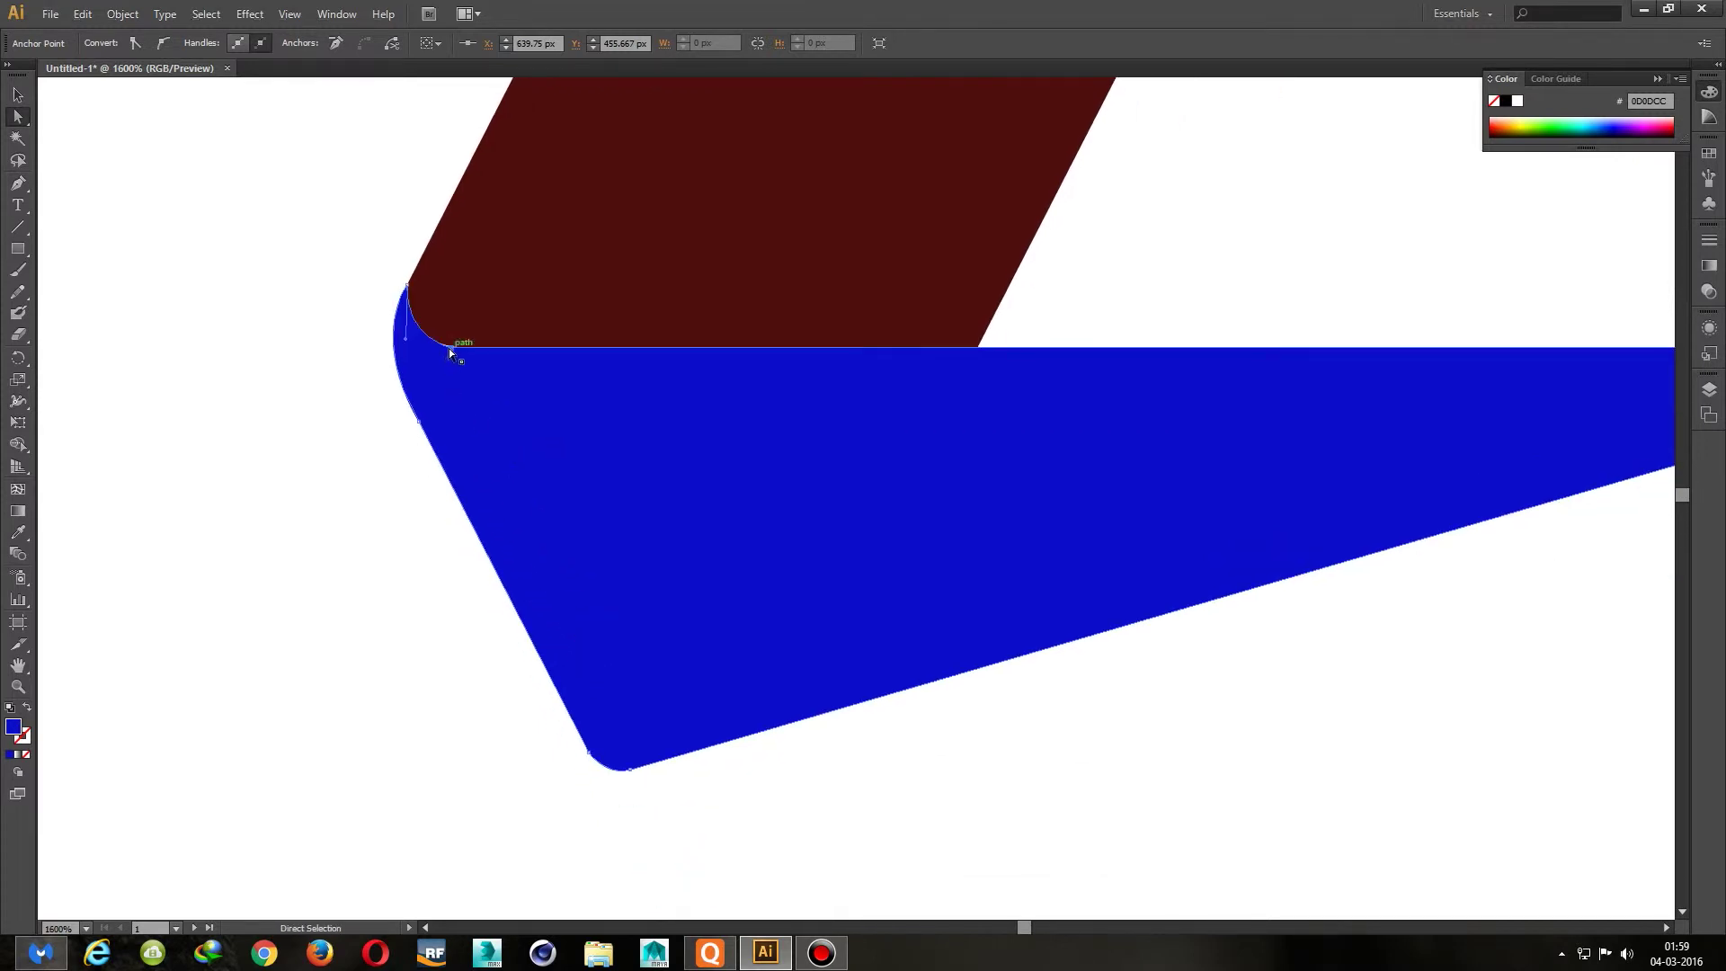
key(Up)
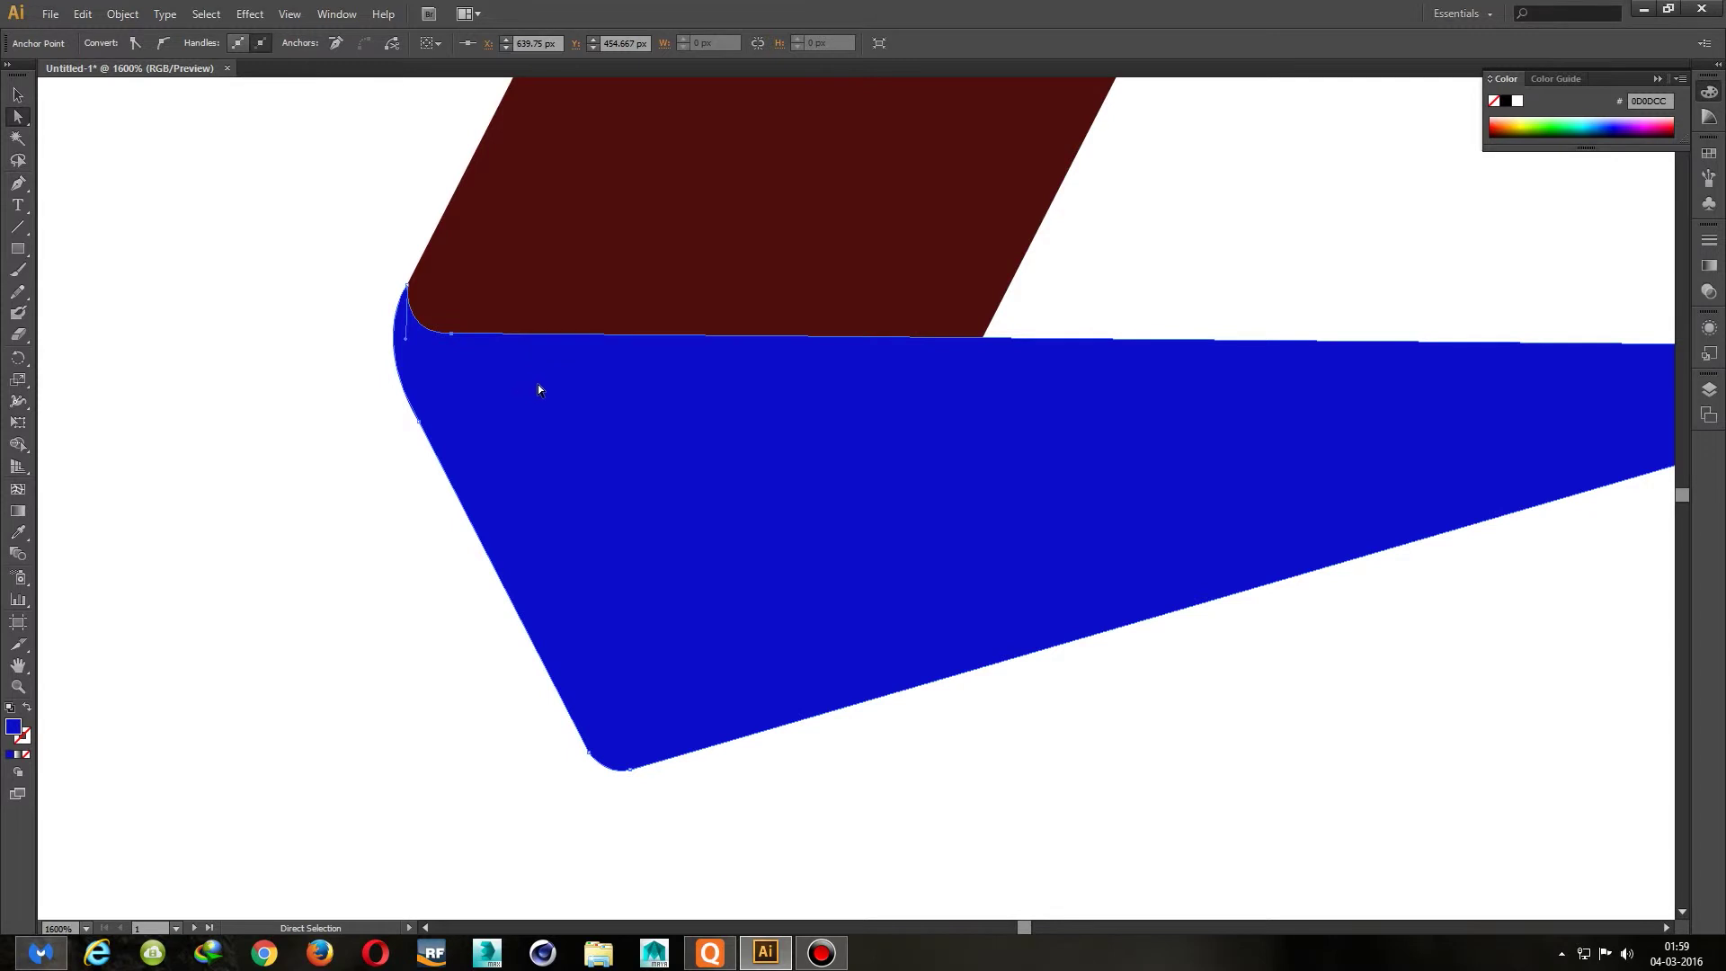
drag(814, 429, 317, 587)
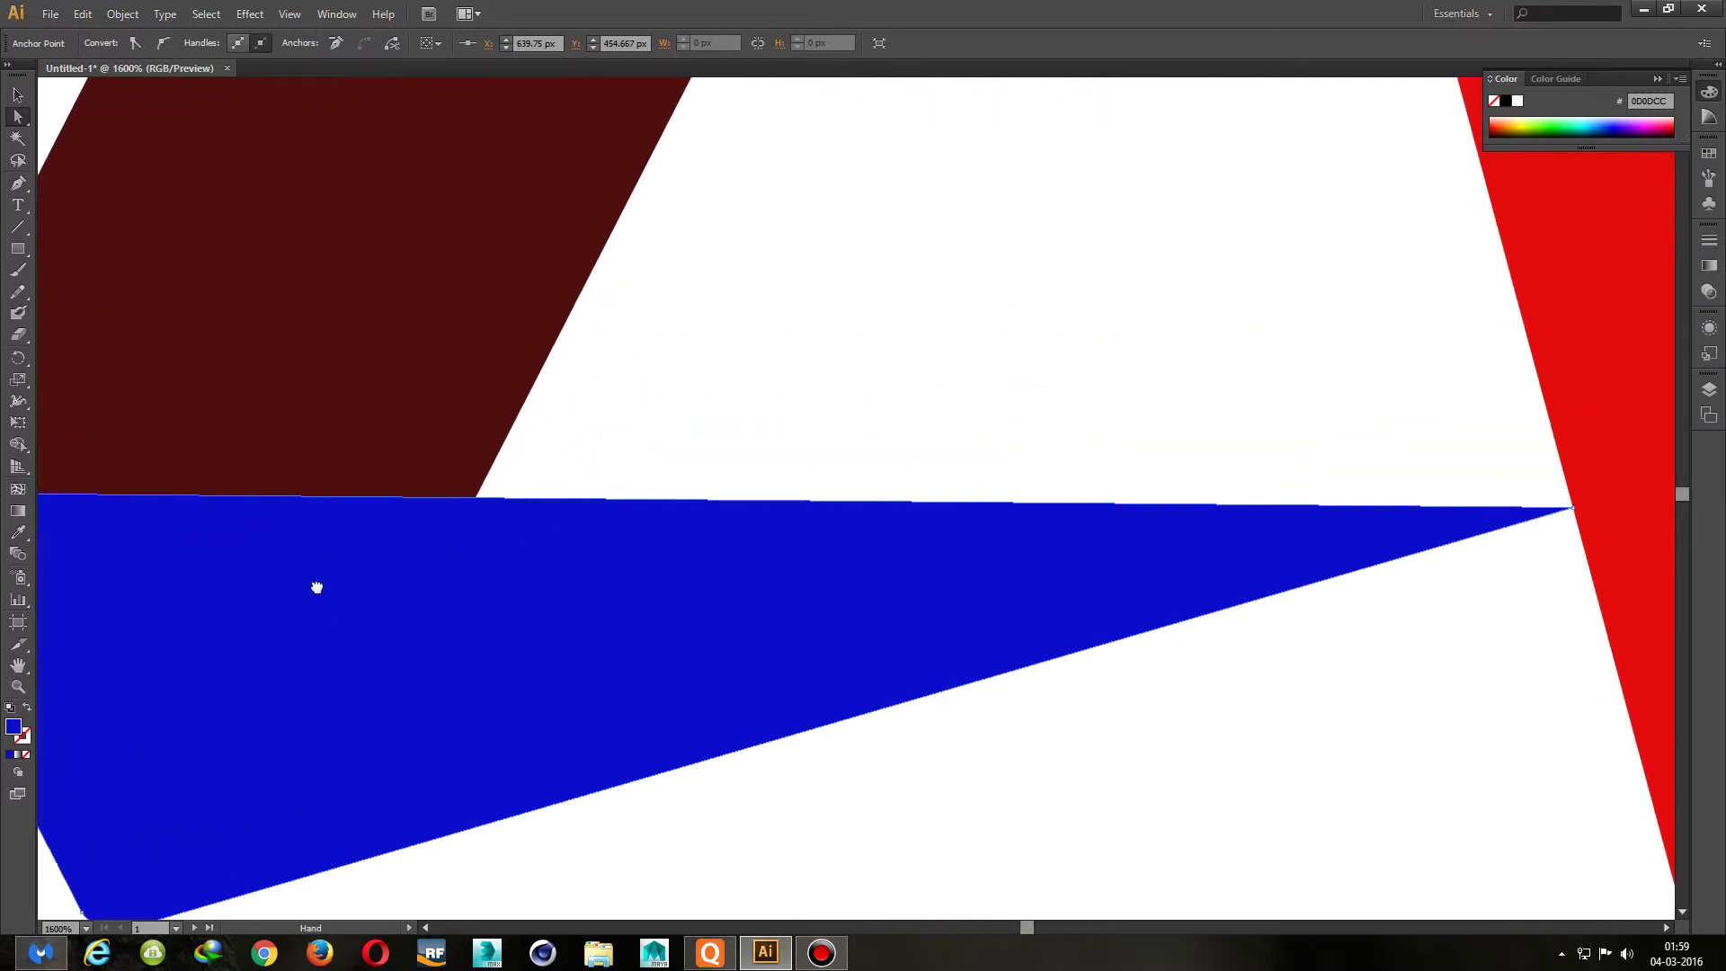
drag(1566, 509, 1575, 510)
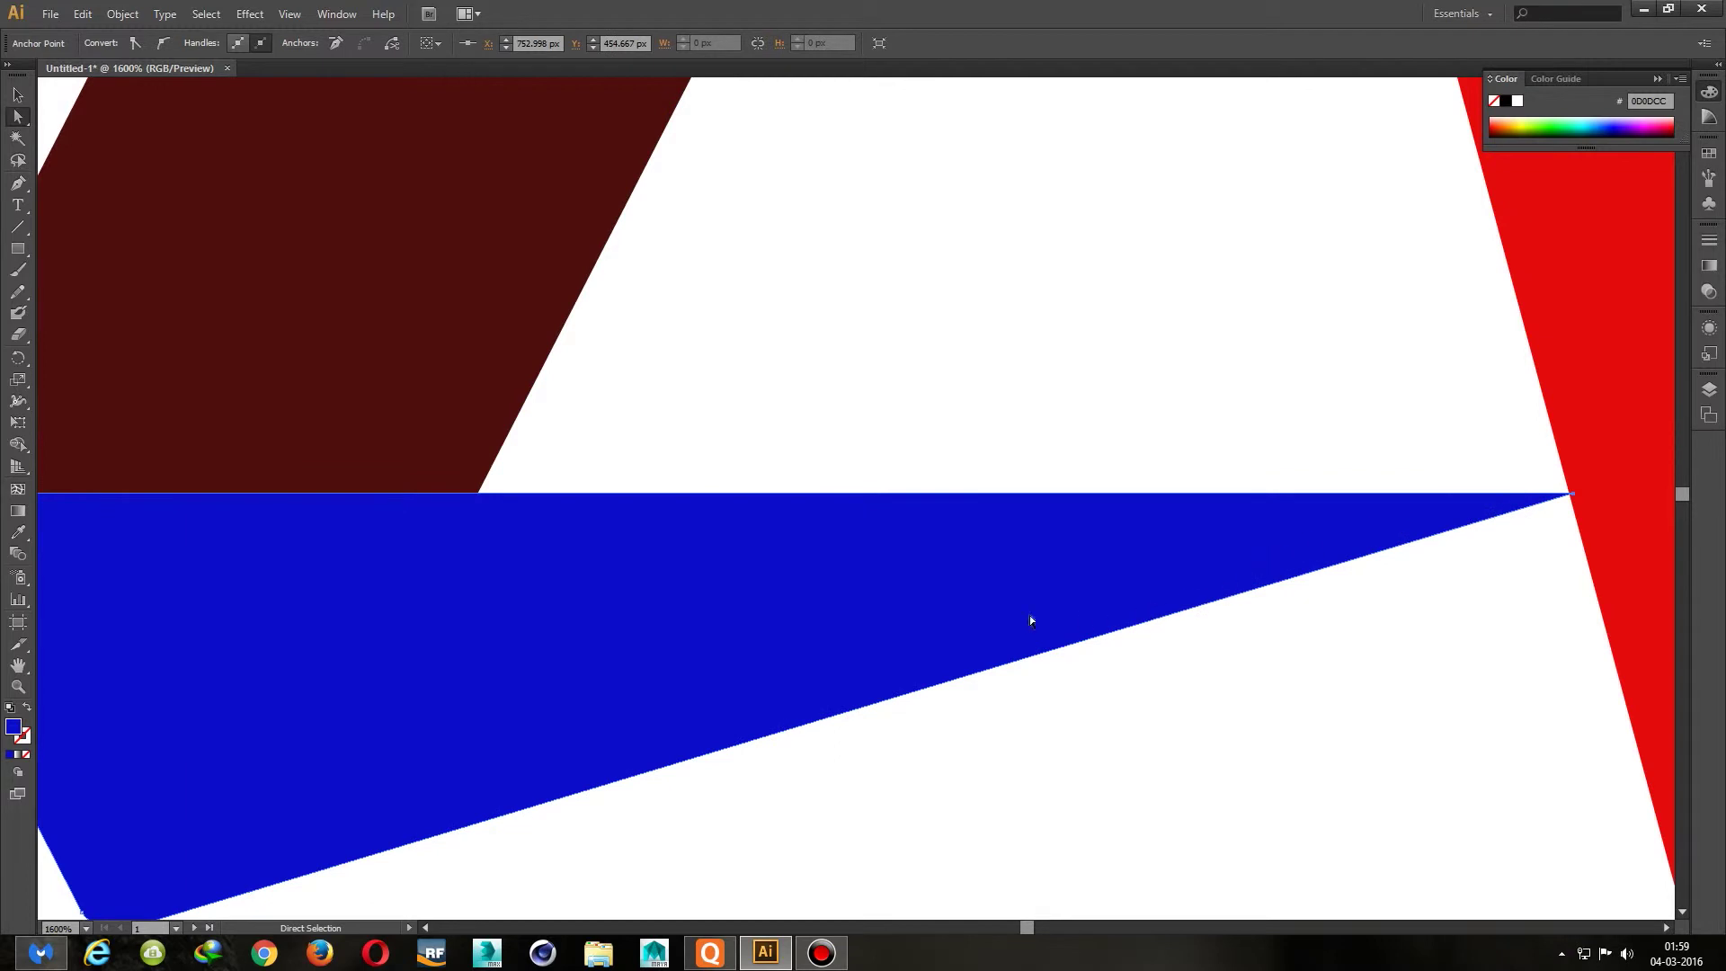
Adjust the fold's bottom corner point, moving it slightly down and to the right
drag(623, 632, 1034, 476)
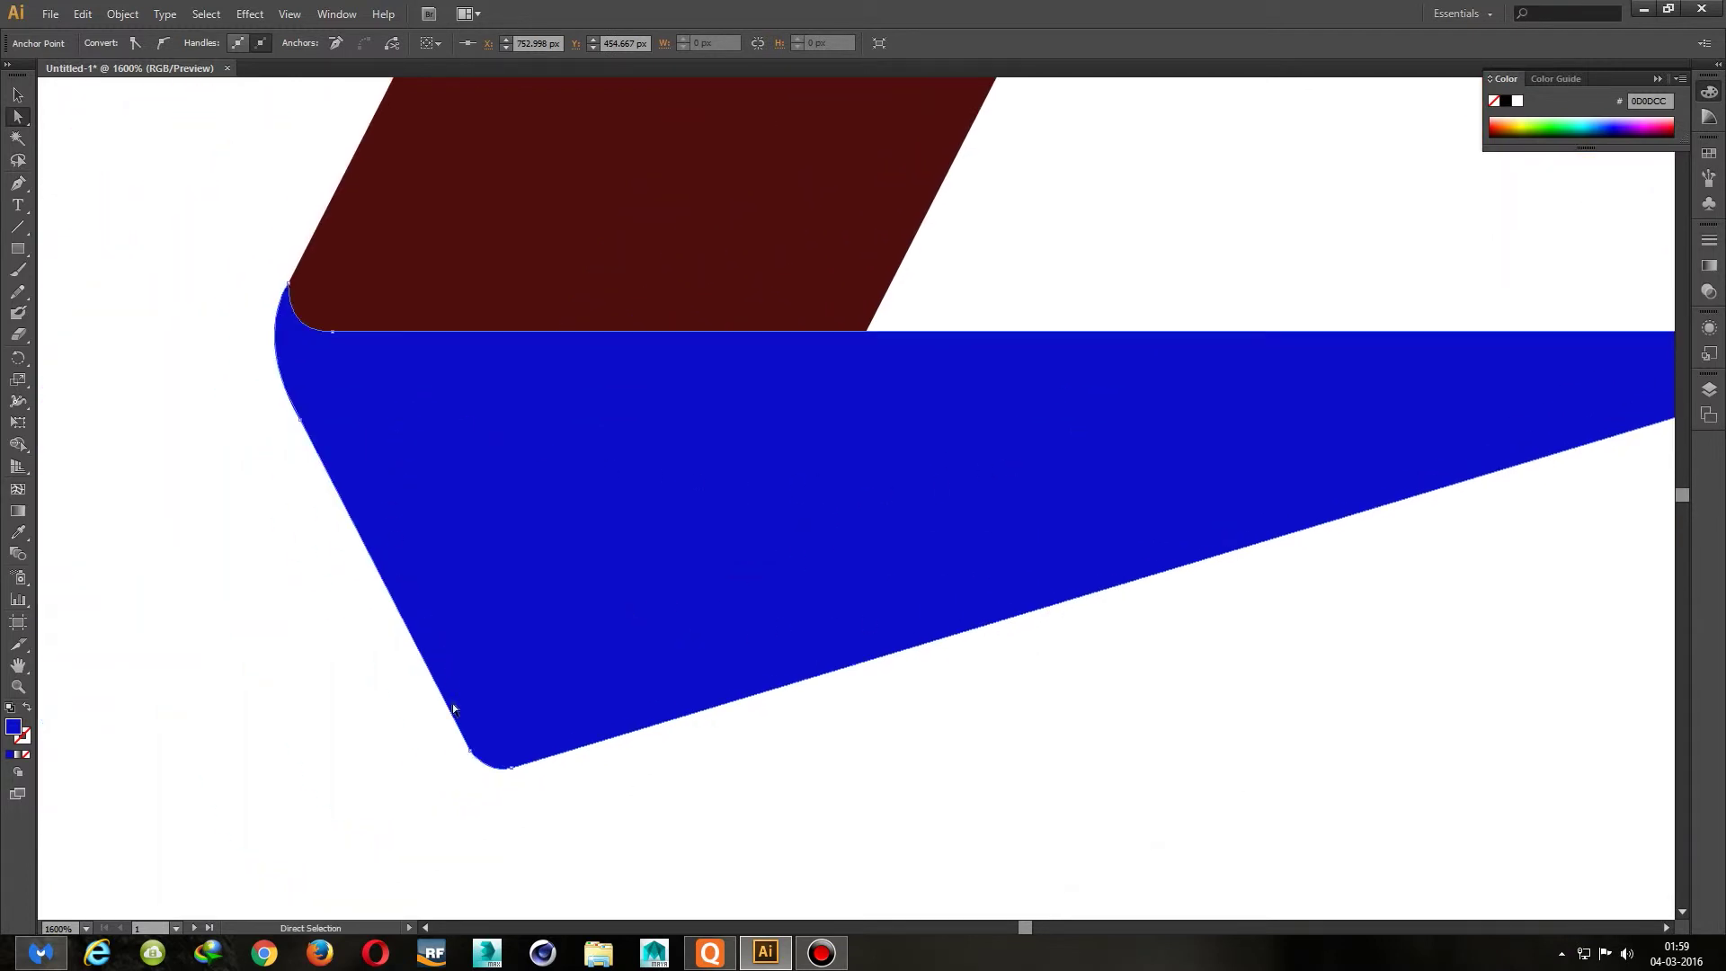
click(512, 770)
key(Down)
key(Down)
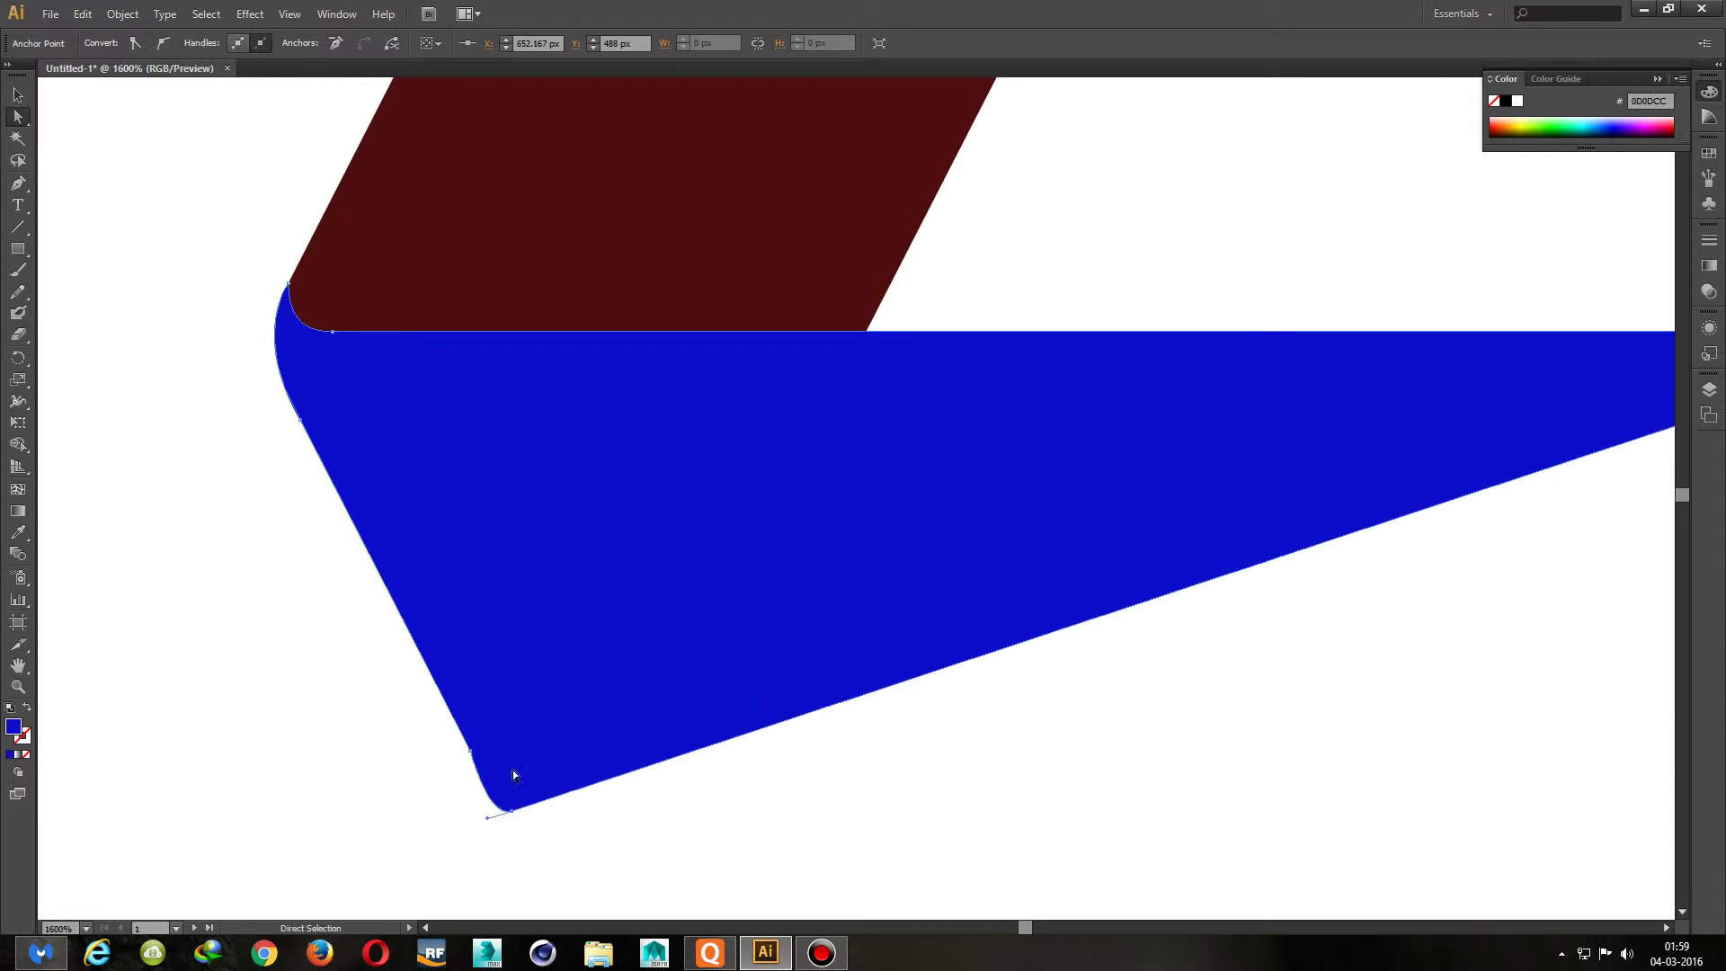
key(Down)
key(Down)
drag(472, 751, 503, 746)
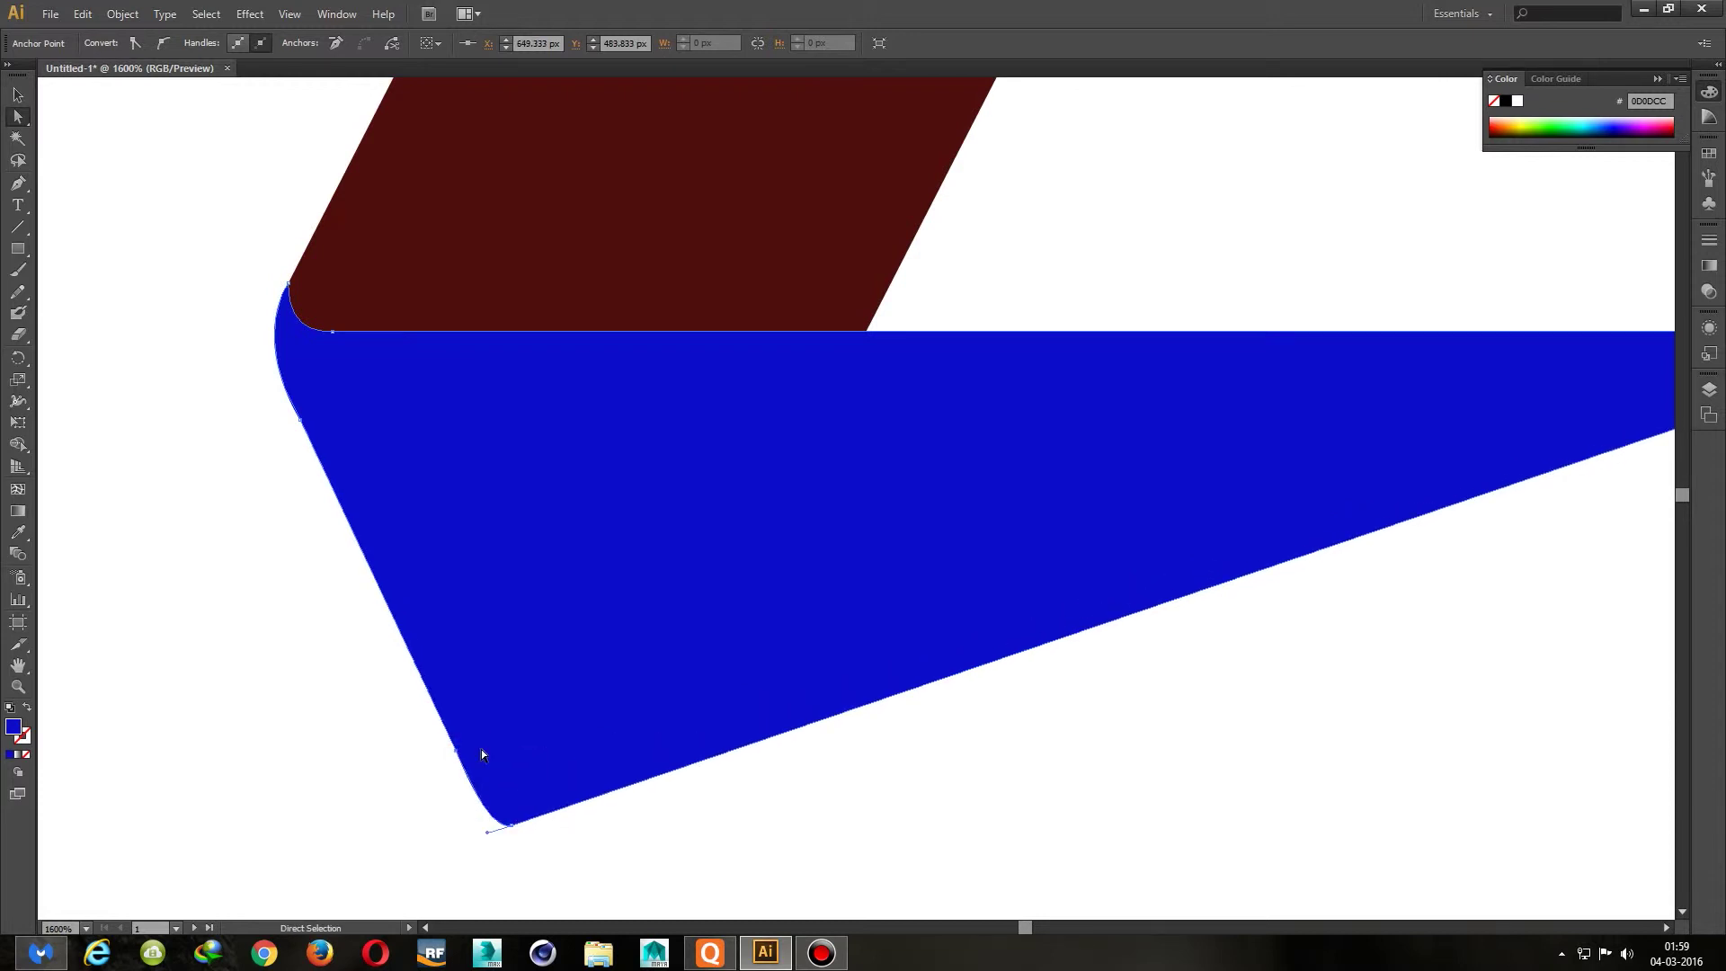
scroll(494, 821, up, 1)
click(474, 838)
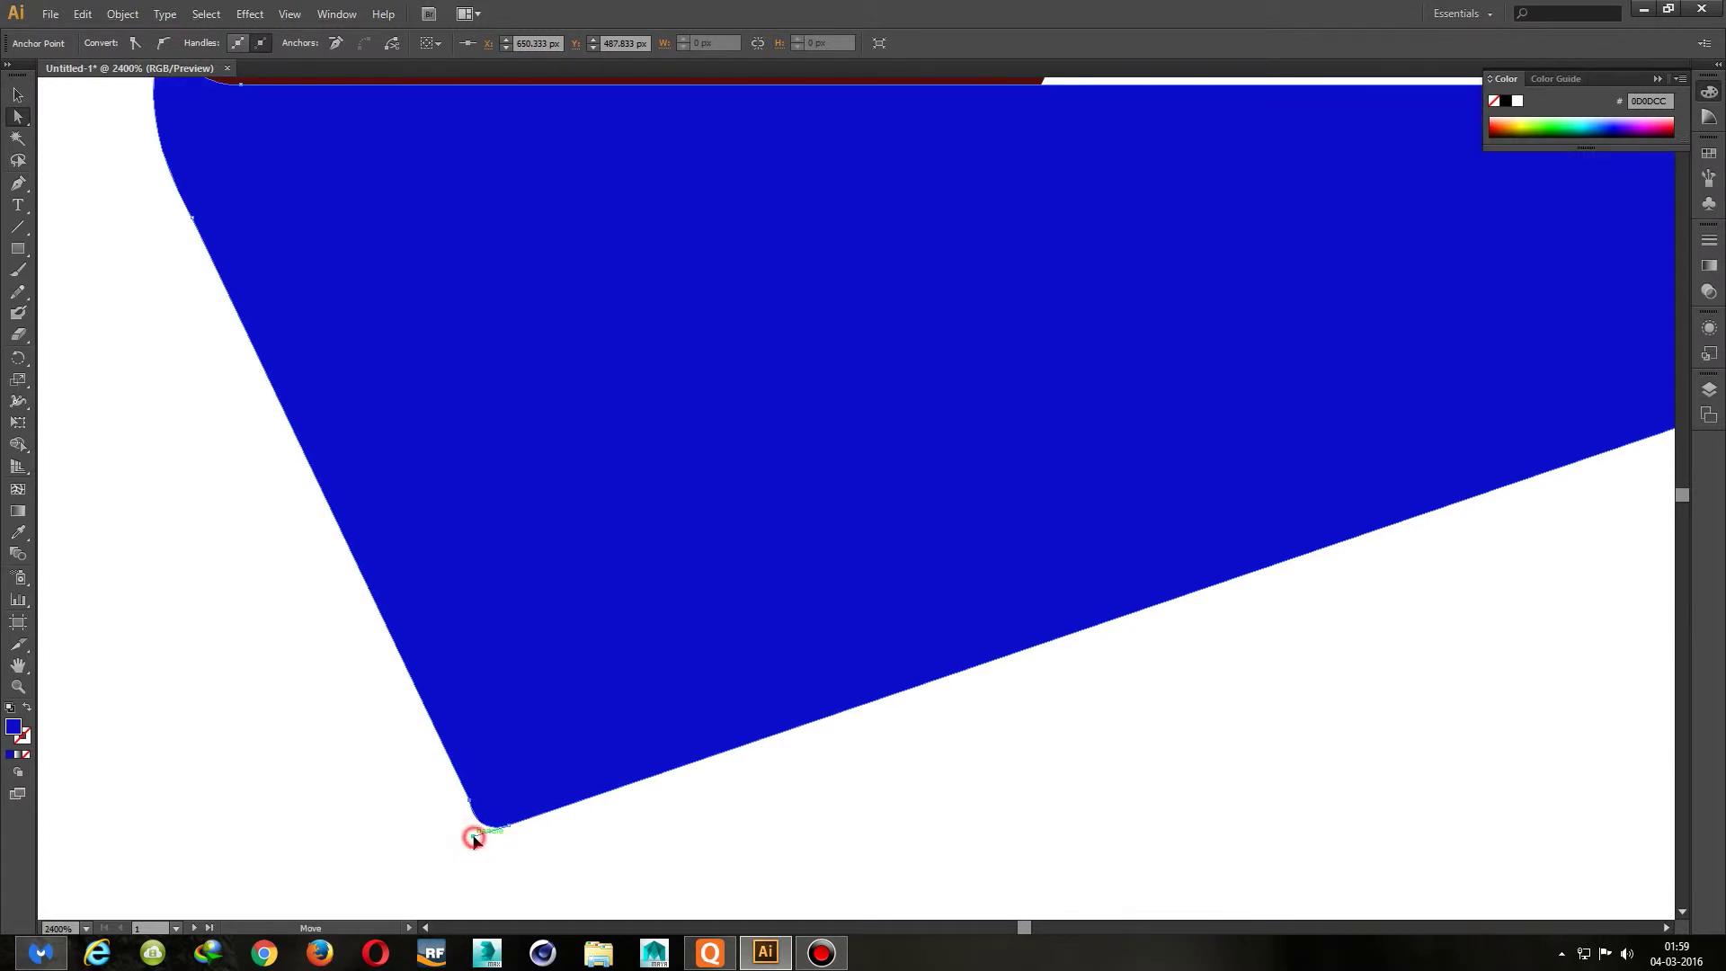
scroll(490, 834, down, 2)
scroll(504, 831, down, 1)
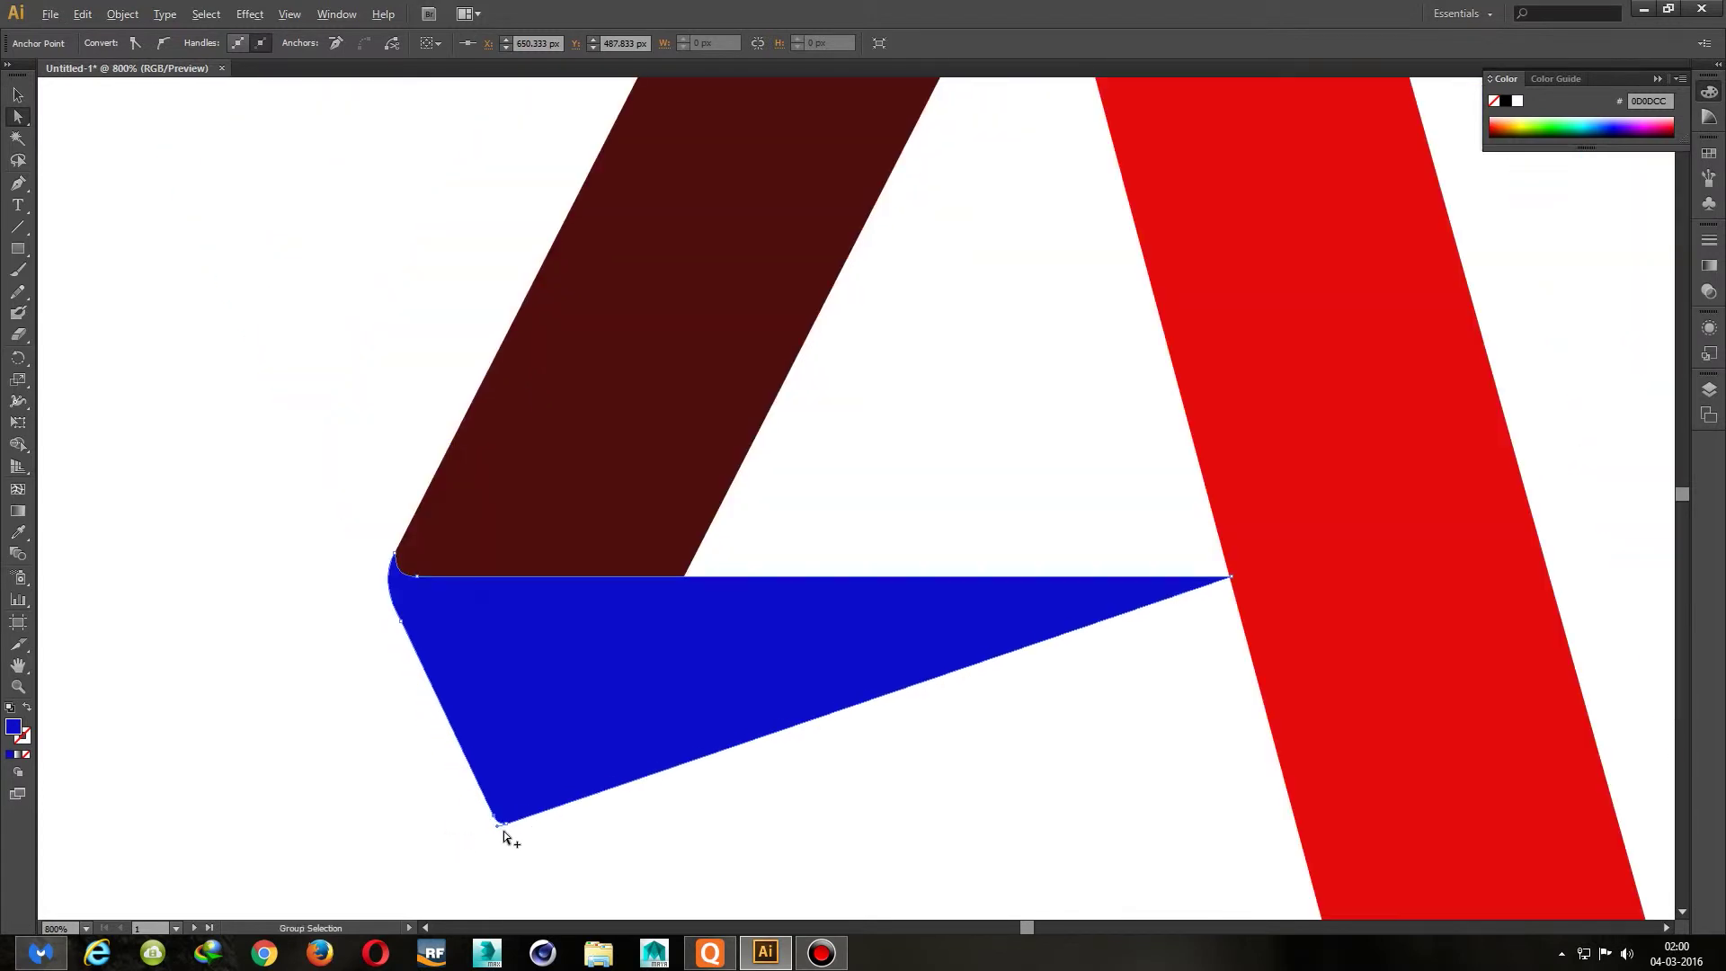
Bring the dark left ribbon to the front of the stacking order
scroll(504, 829, down, 1)
click(18, 94)
click(186, 174)
scroll(509, 486, down, 1)
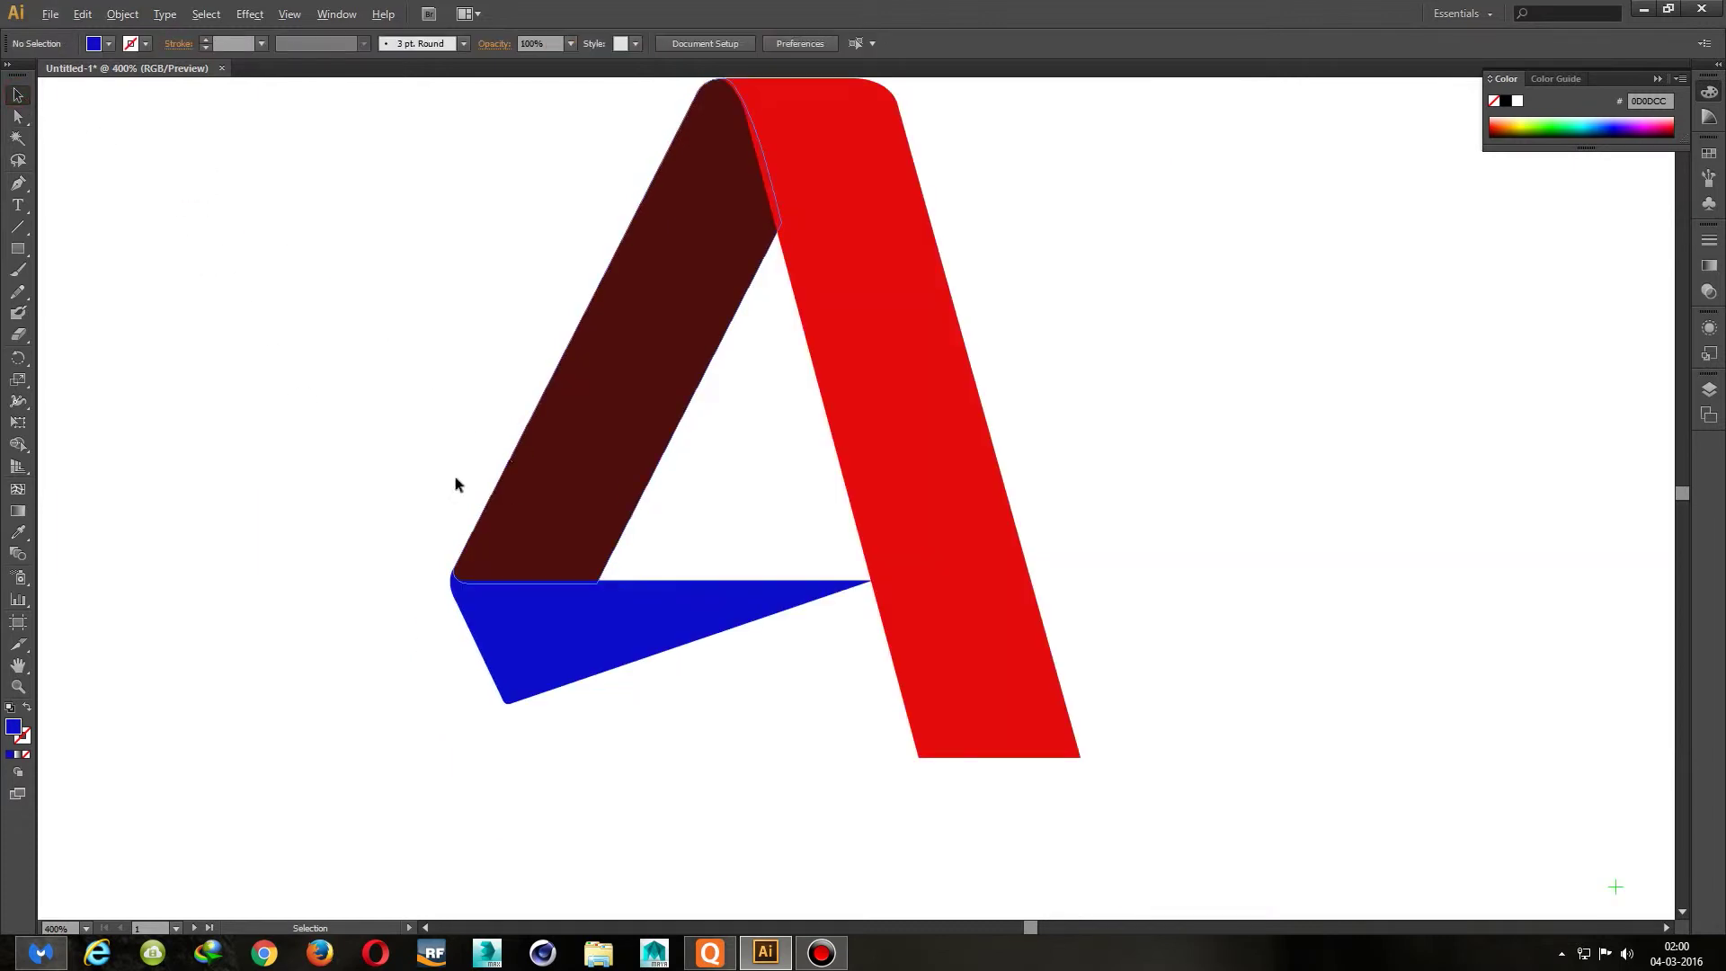
click(564, 484)
right_click(569, 490)
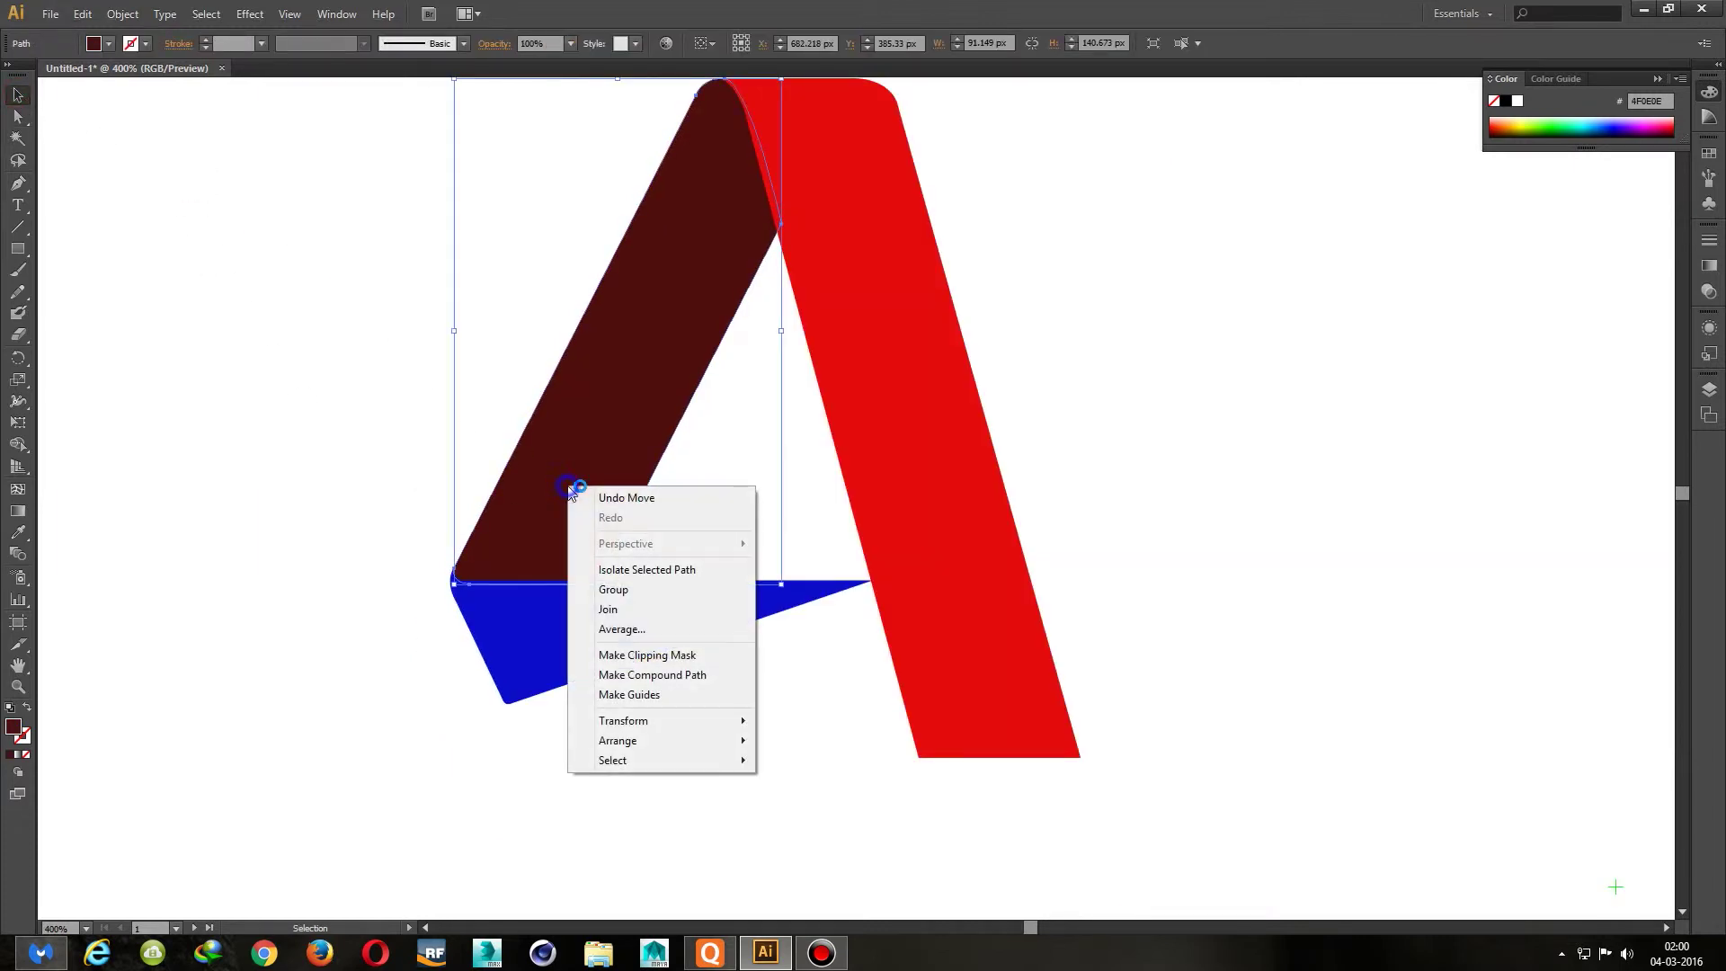
mouse_move(634, 740)
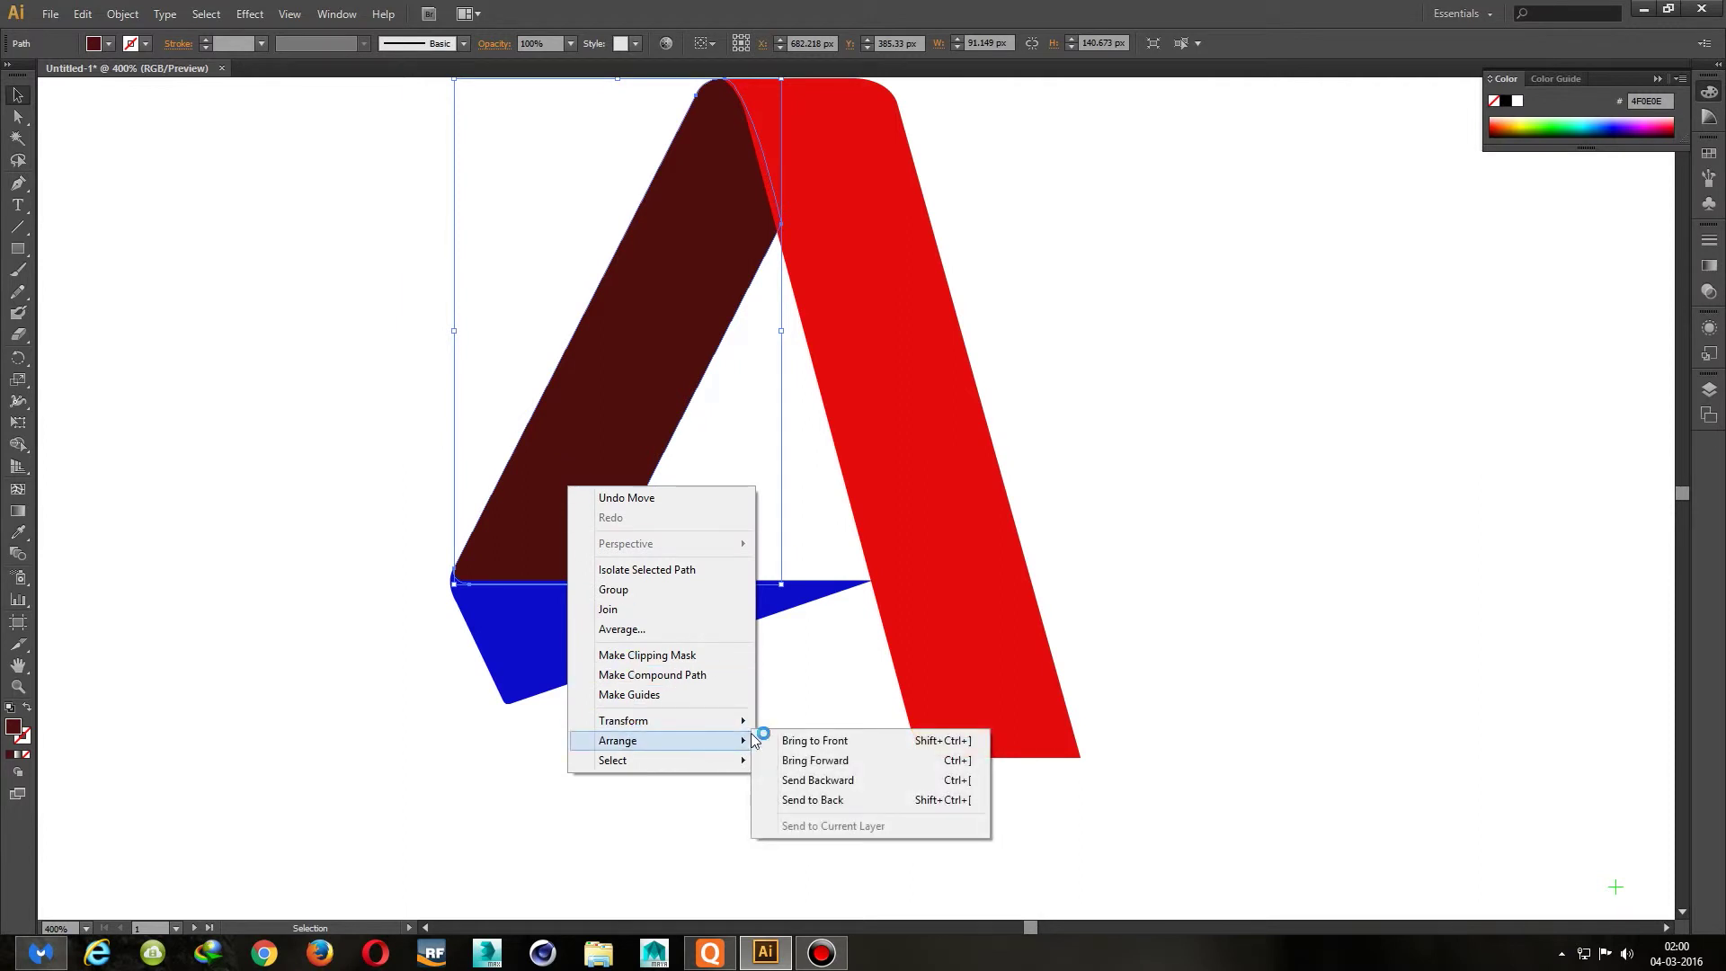
click(764, 739)
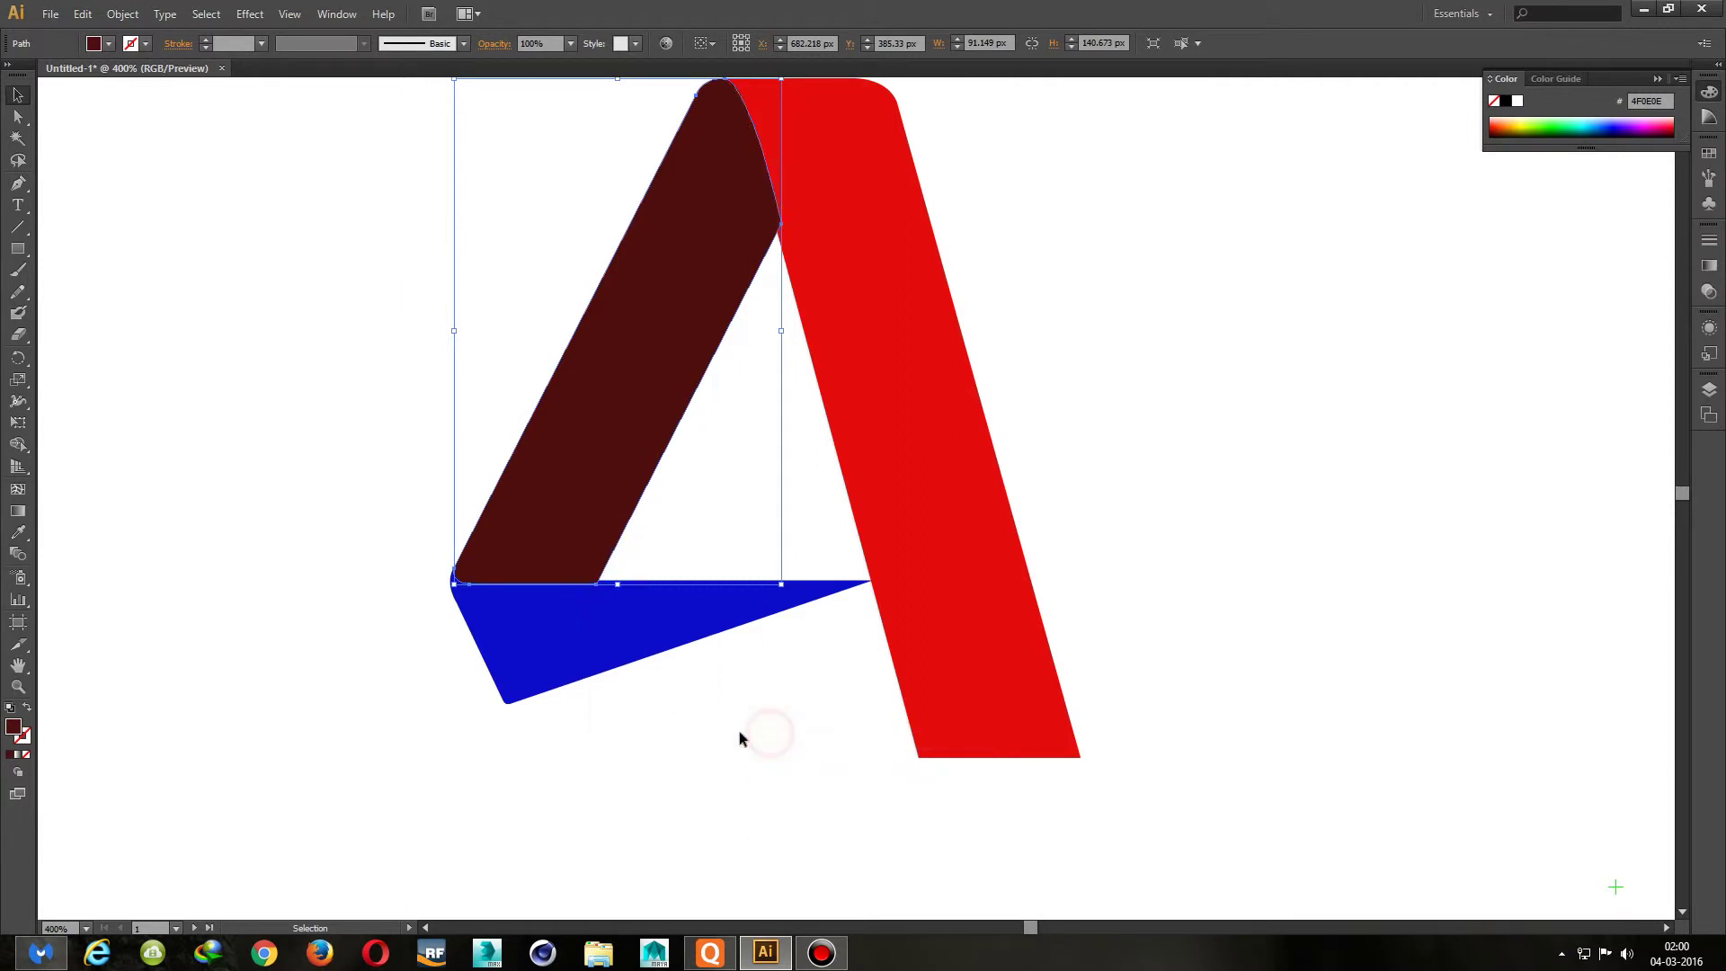
Bring the red right stroke to front, then deselect and zoom out to view the whole A
click(385, 638)
click(871, 413)
right_click(871, 414)
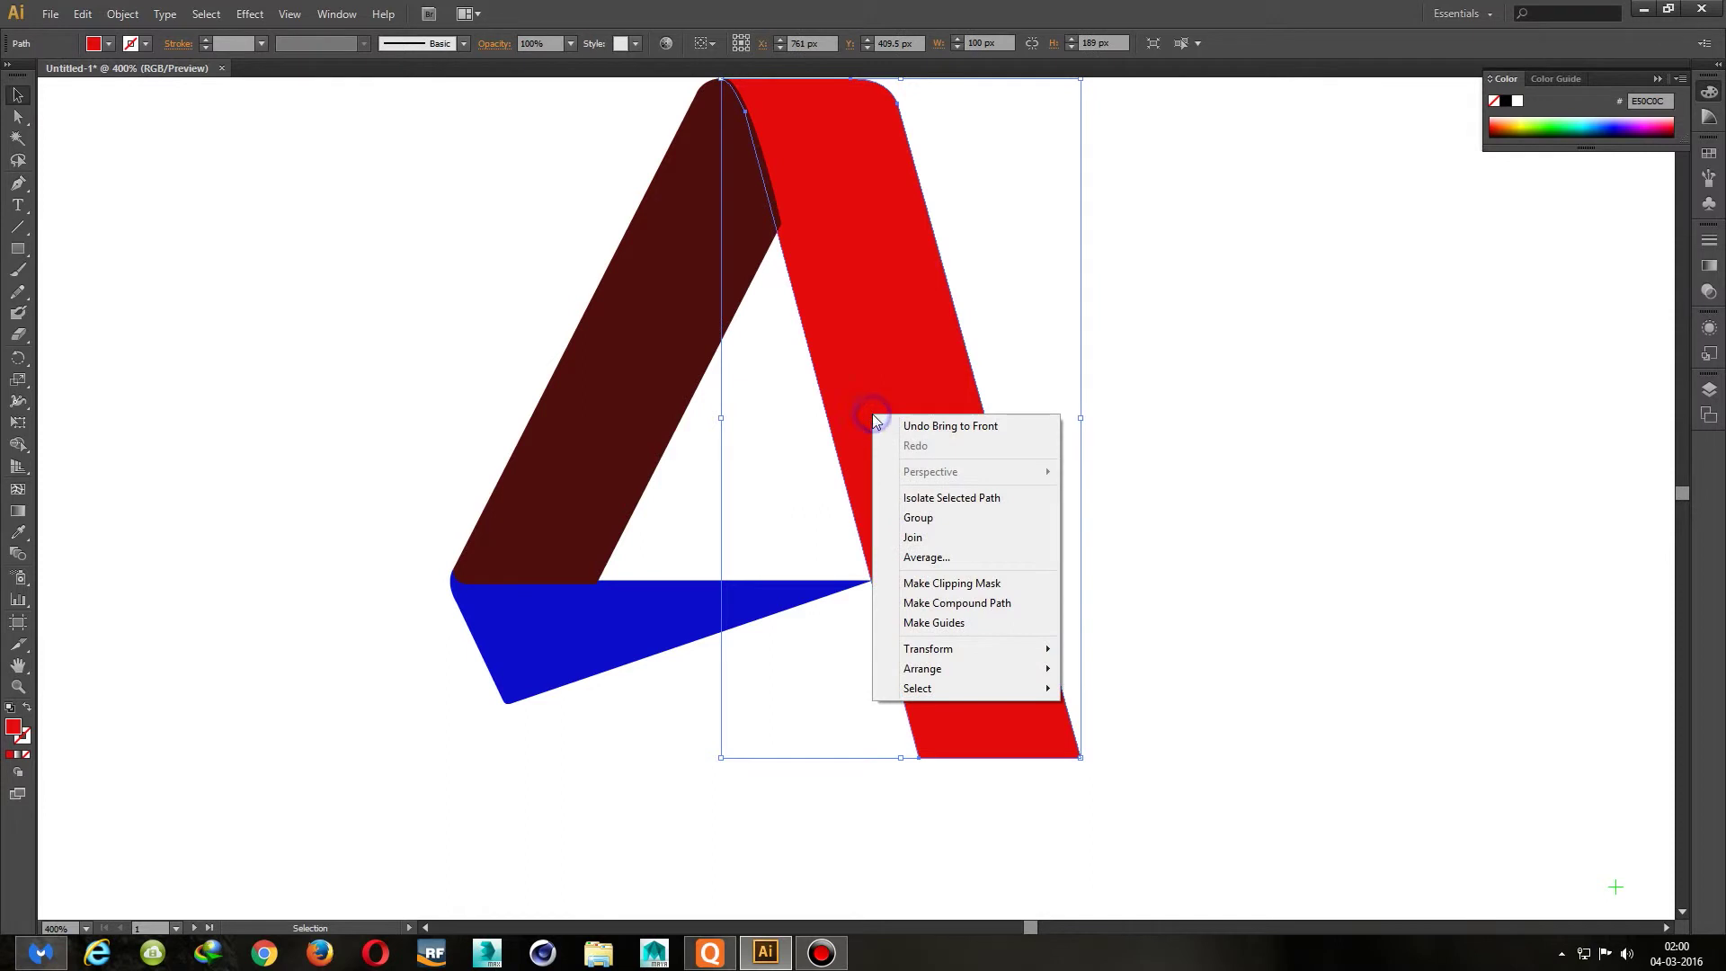
click(1115, 667)
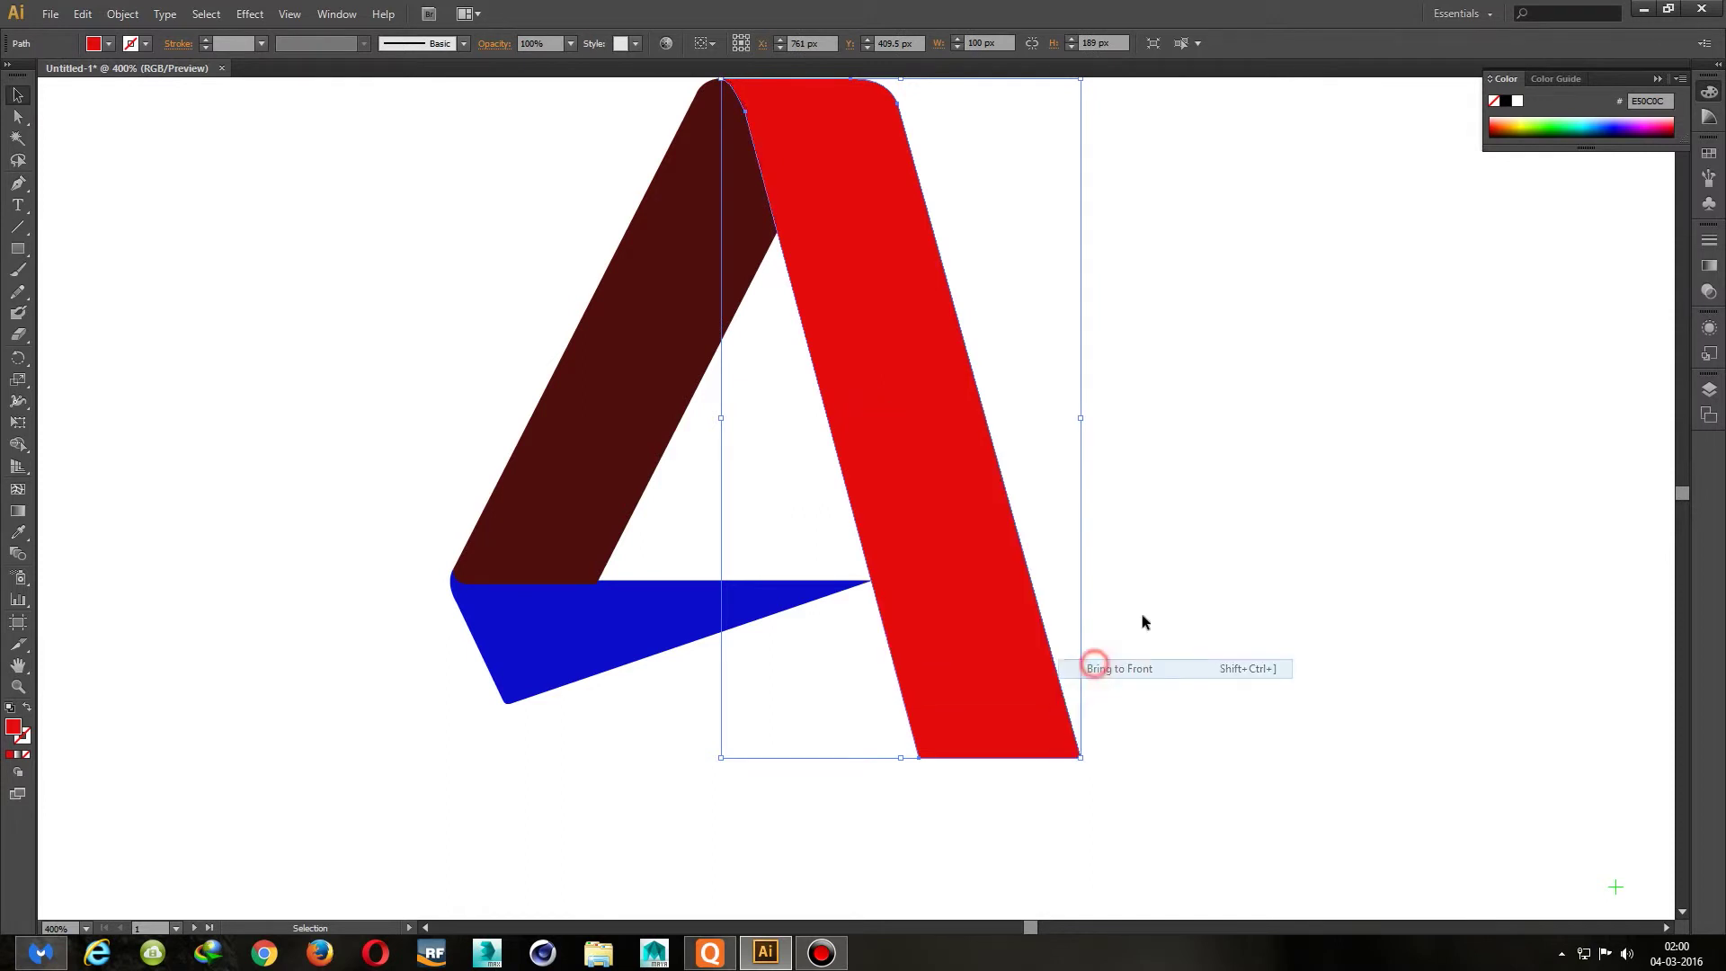
click(1171, 530)
scroll(840, 598, down, 2)
scroll(841, 596, down, 2)
scroll(841, 596, up, 2)
scroll(840, 595, up, 1)
scroll(841, 595, down, 2)
scroll(840, 595, up, 2)
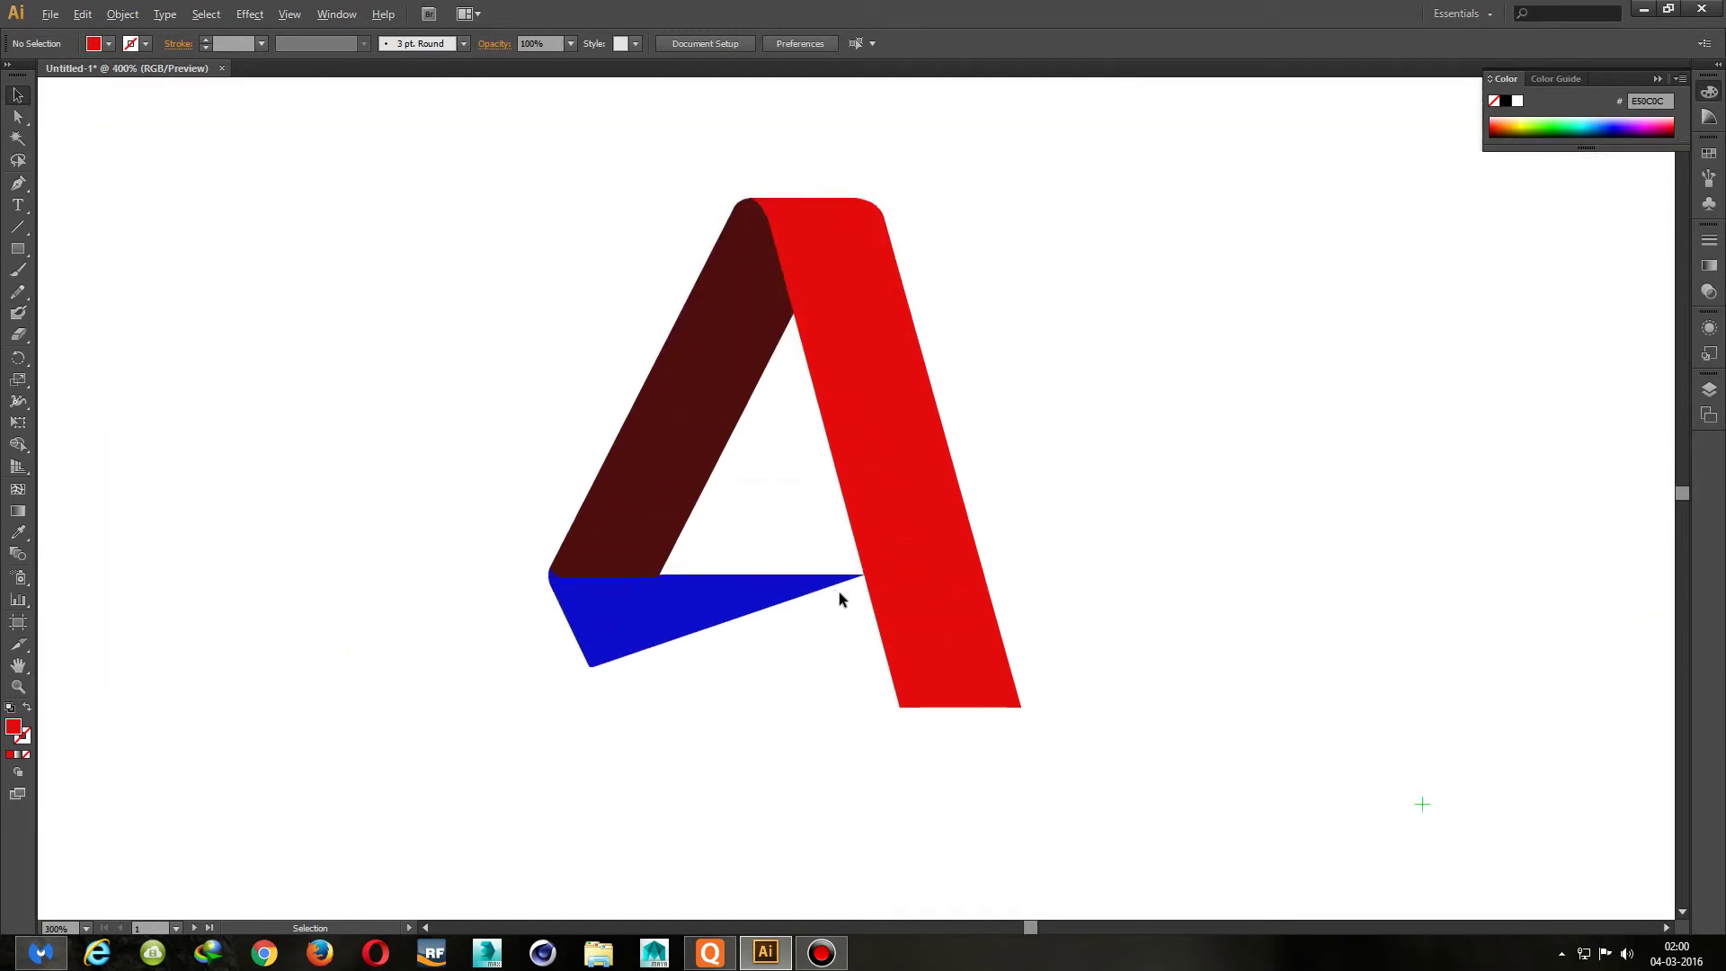
scroll(839, 595, up, 2)
key(ctrl+minus)
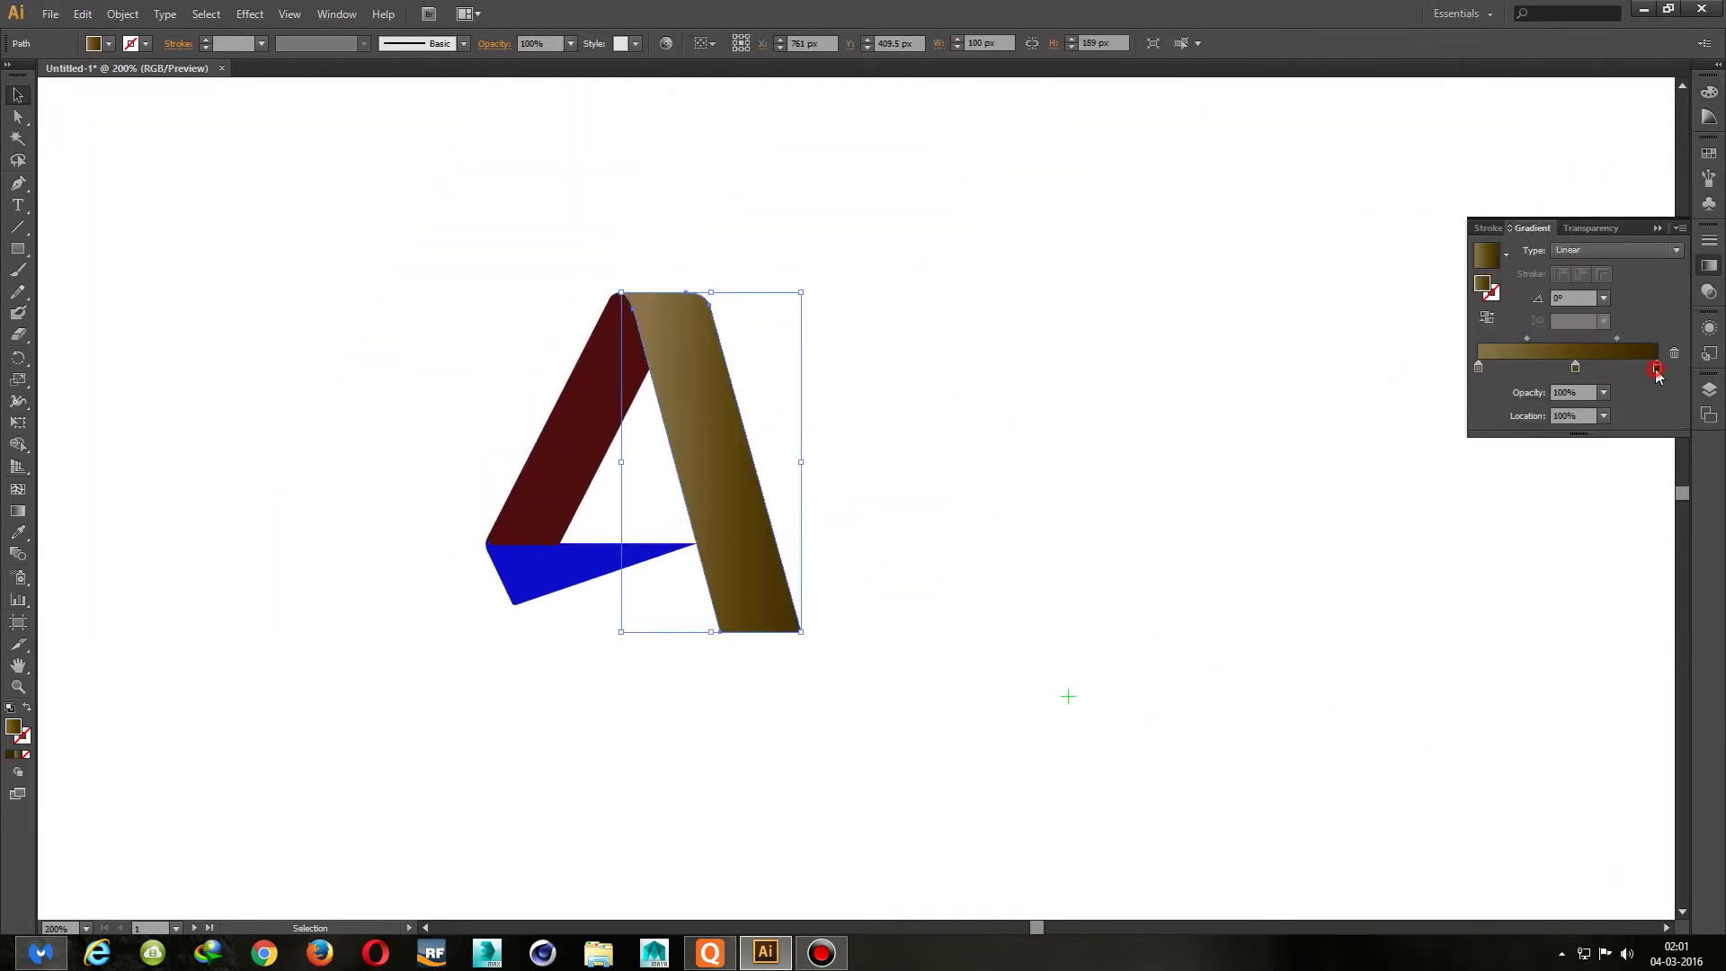
Make the gradient's end stops deep blue and light blue, removing the middle stop
double_click(1656, 369)
click(1591, 550)
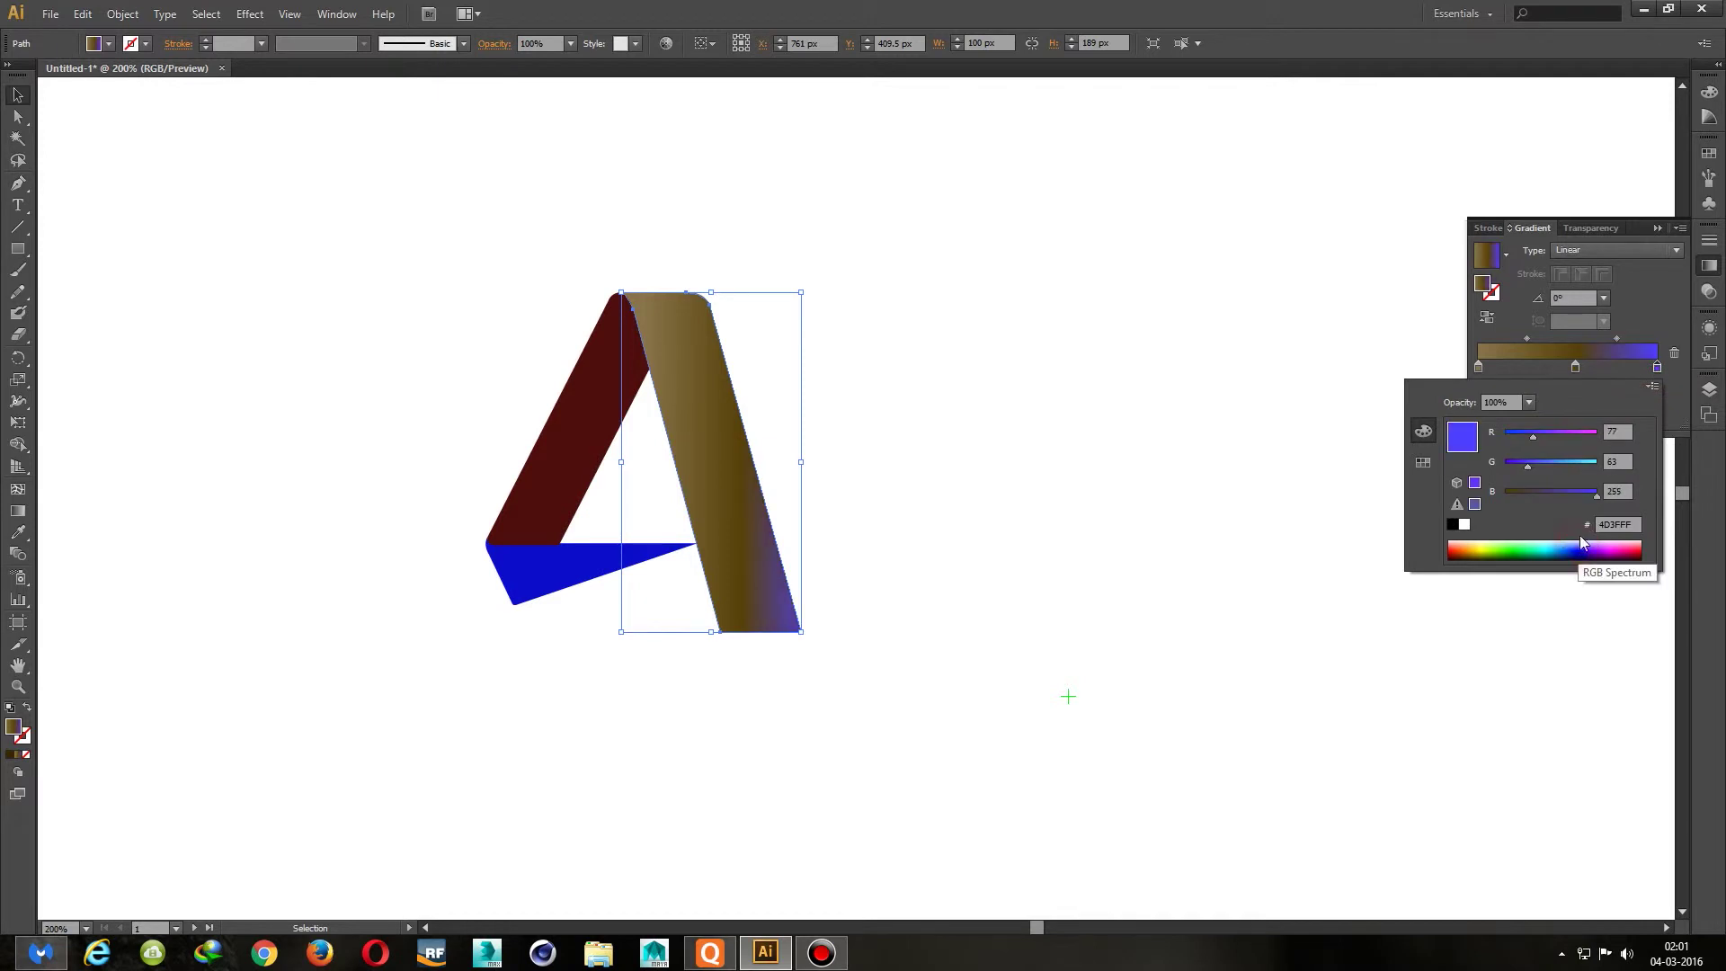
click(1576, 370)
drag(1575, 367, 1575, 431)
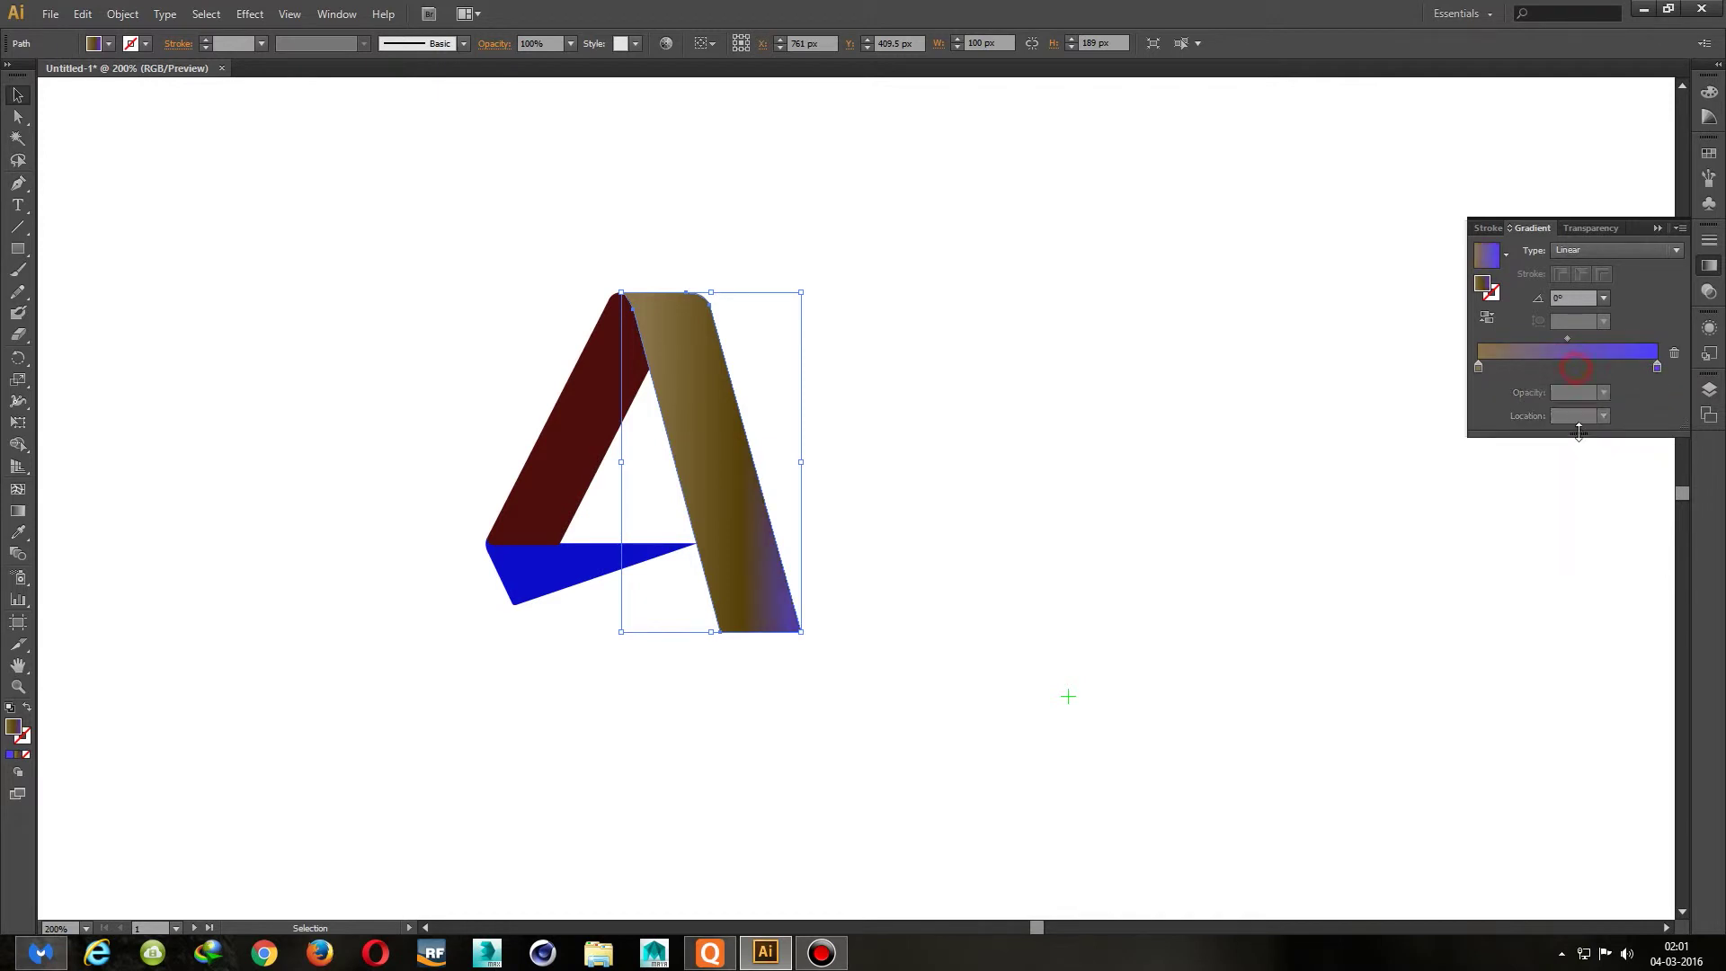
double_click(1478, 369)
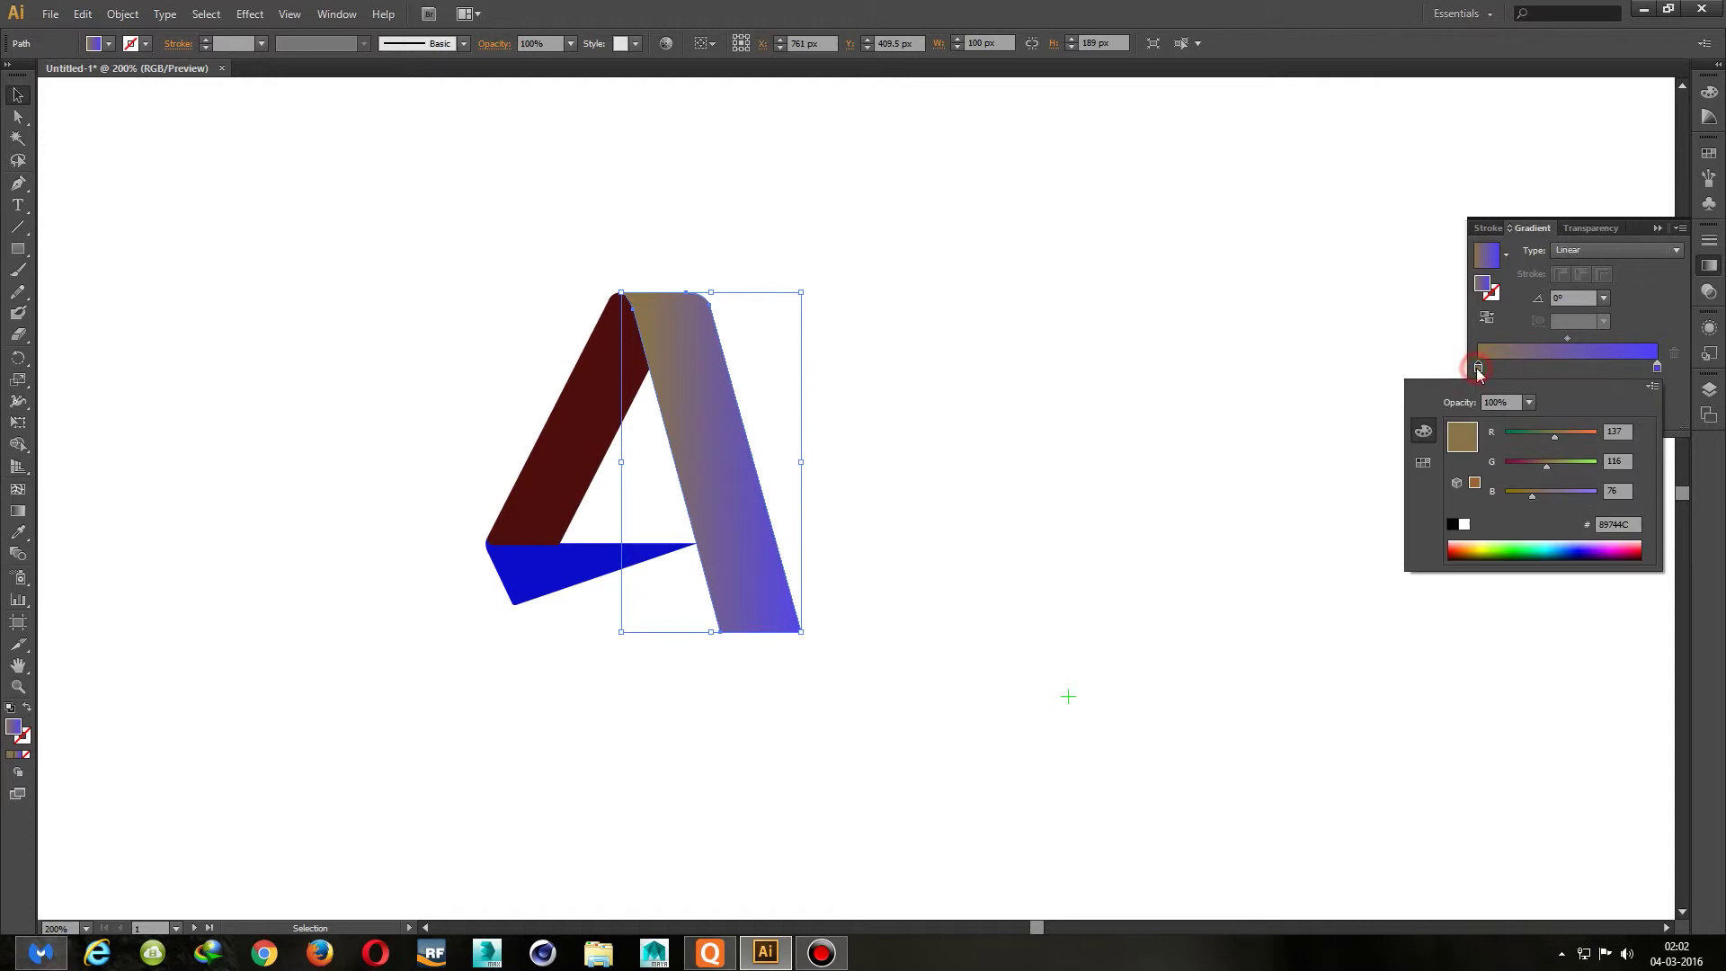
click(1566, 544)
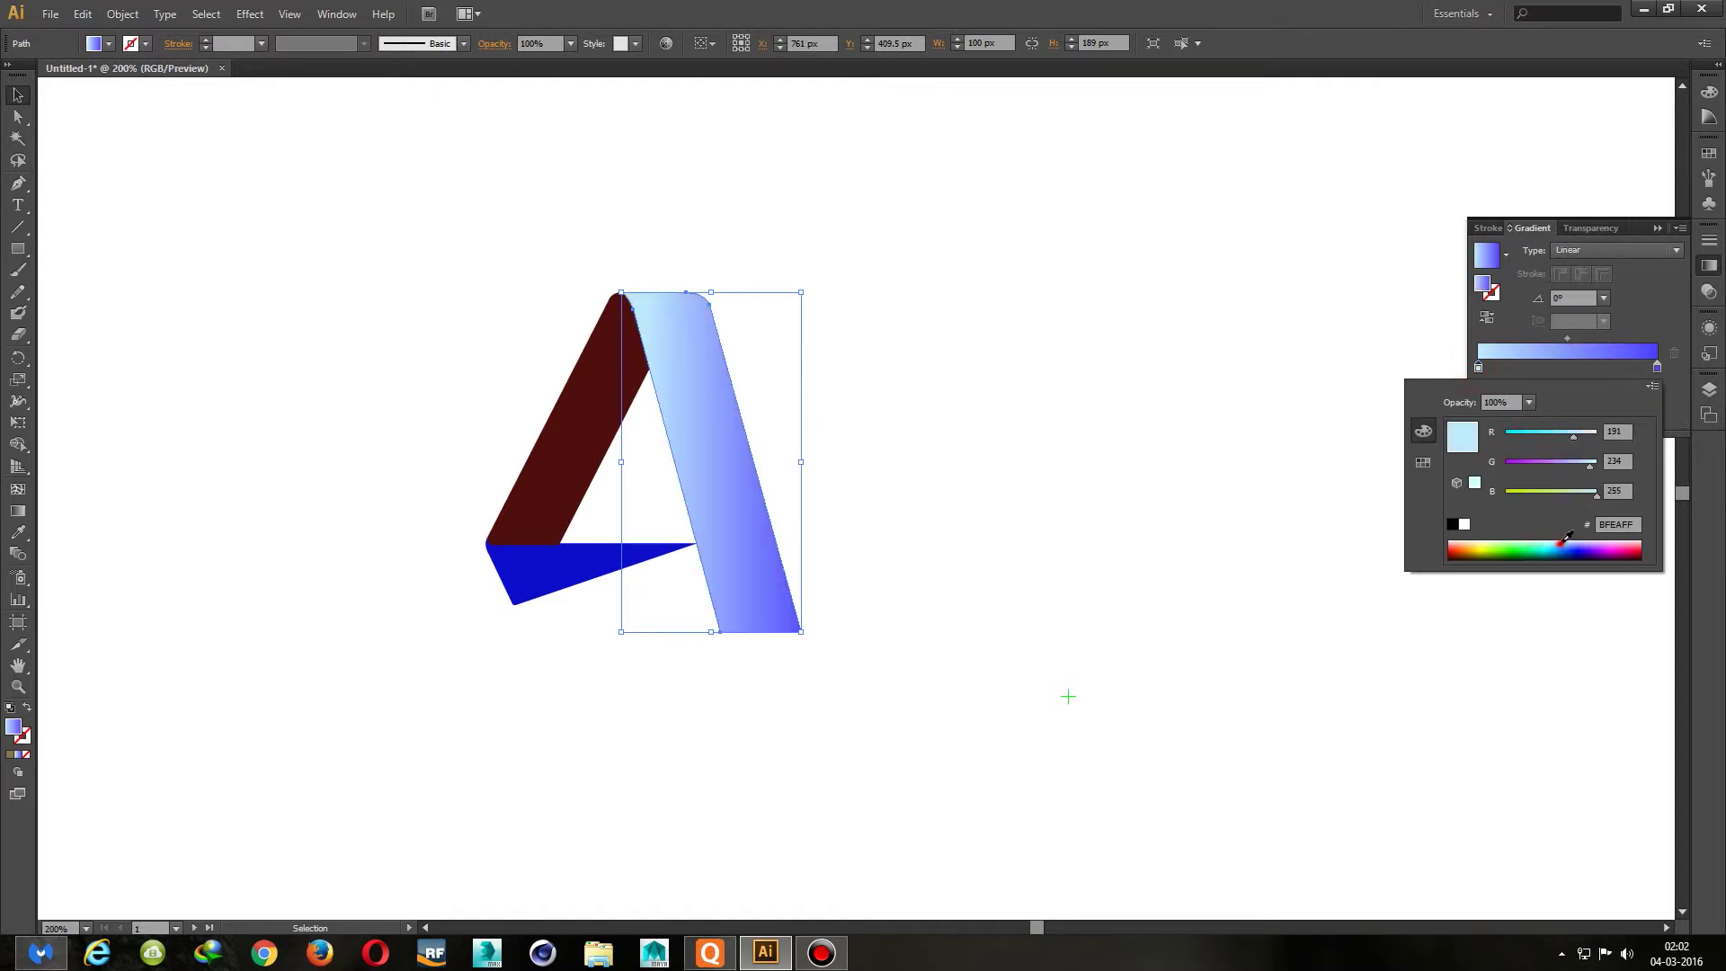
click(1562, 546)
click(1561, 546)
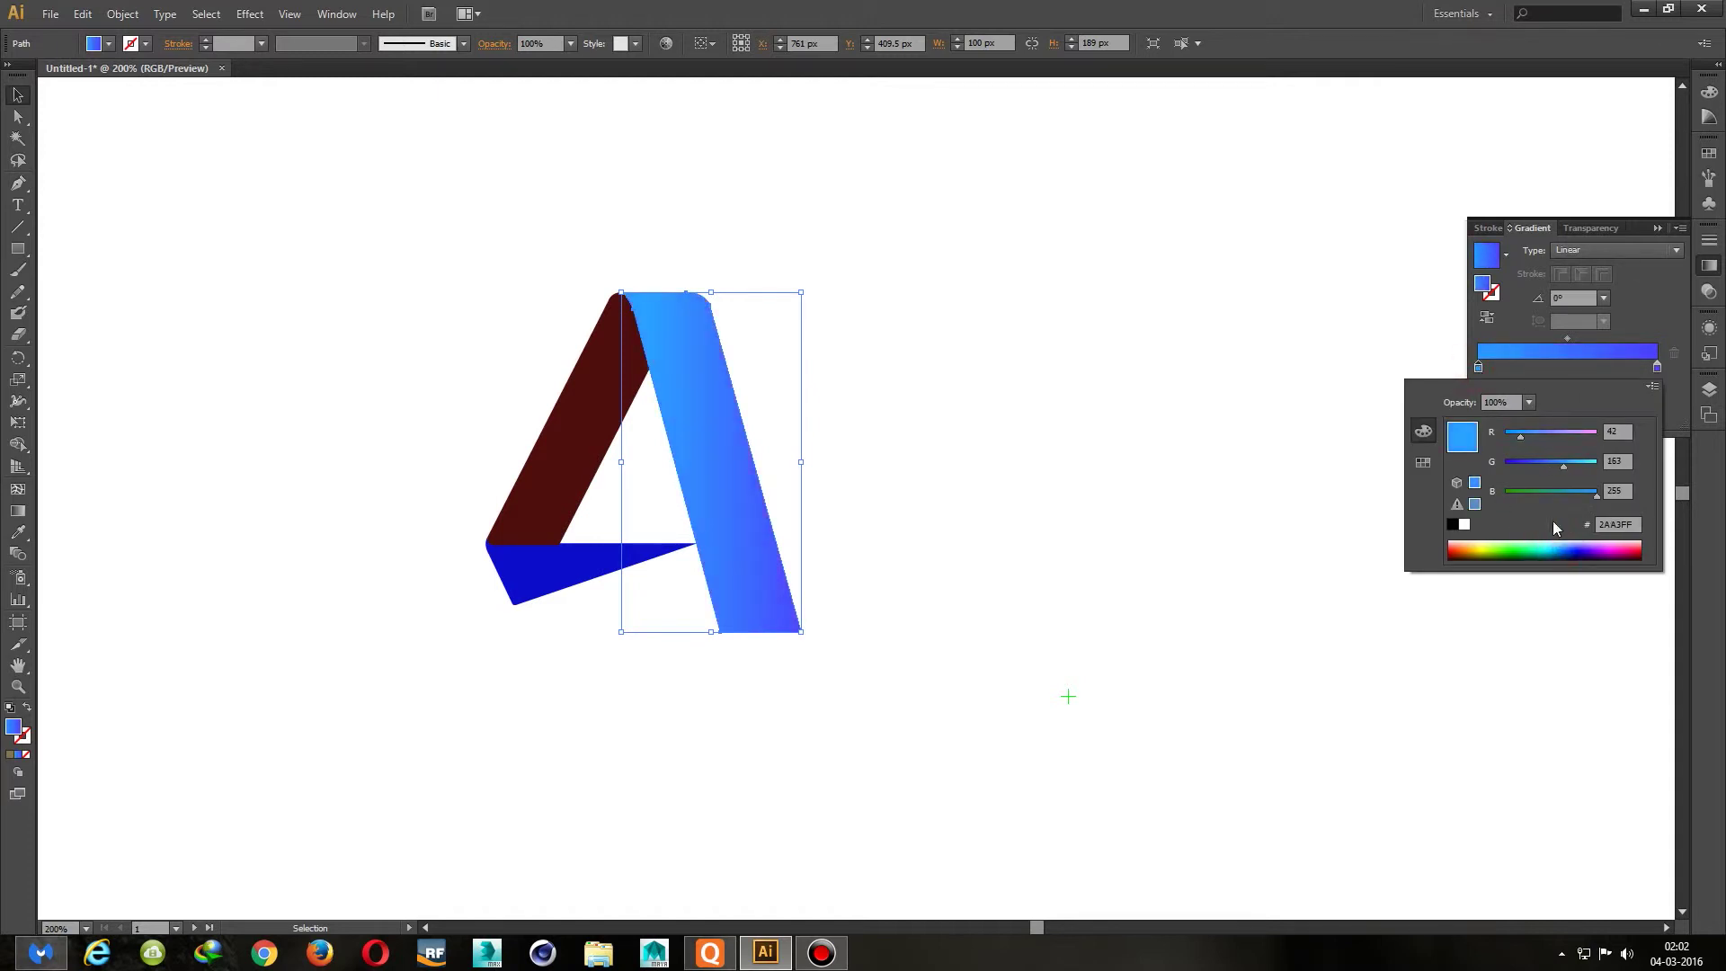
click(1565, 325)
Shift the gradient midpoint left and set the angle to 60°
click(1592, 297)
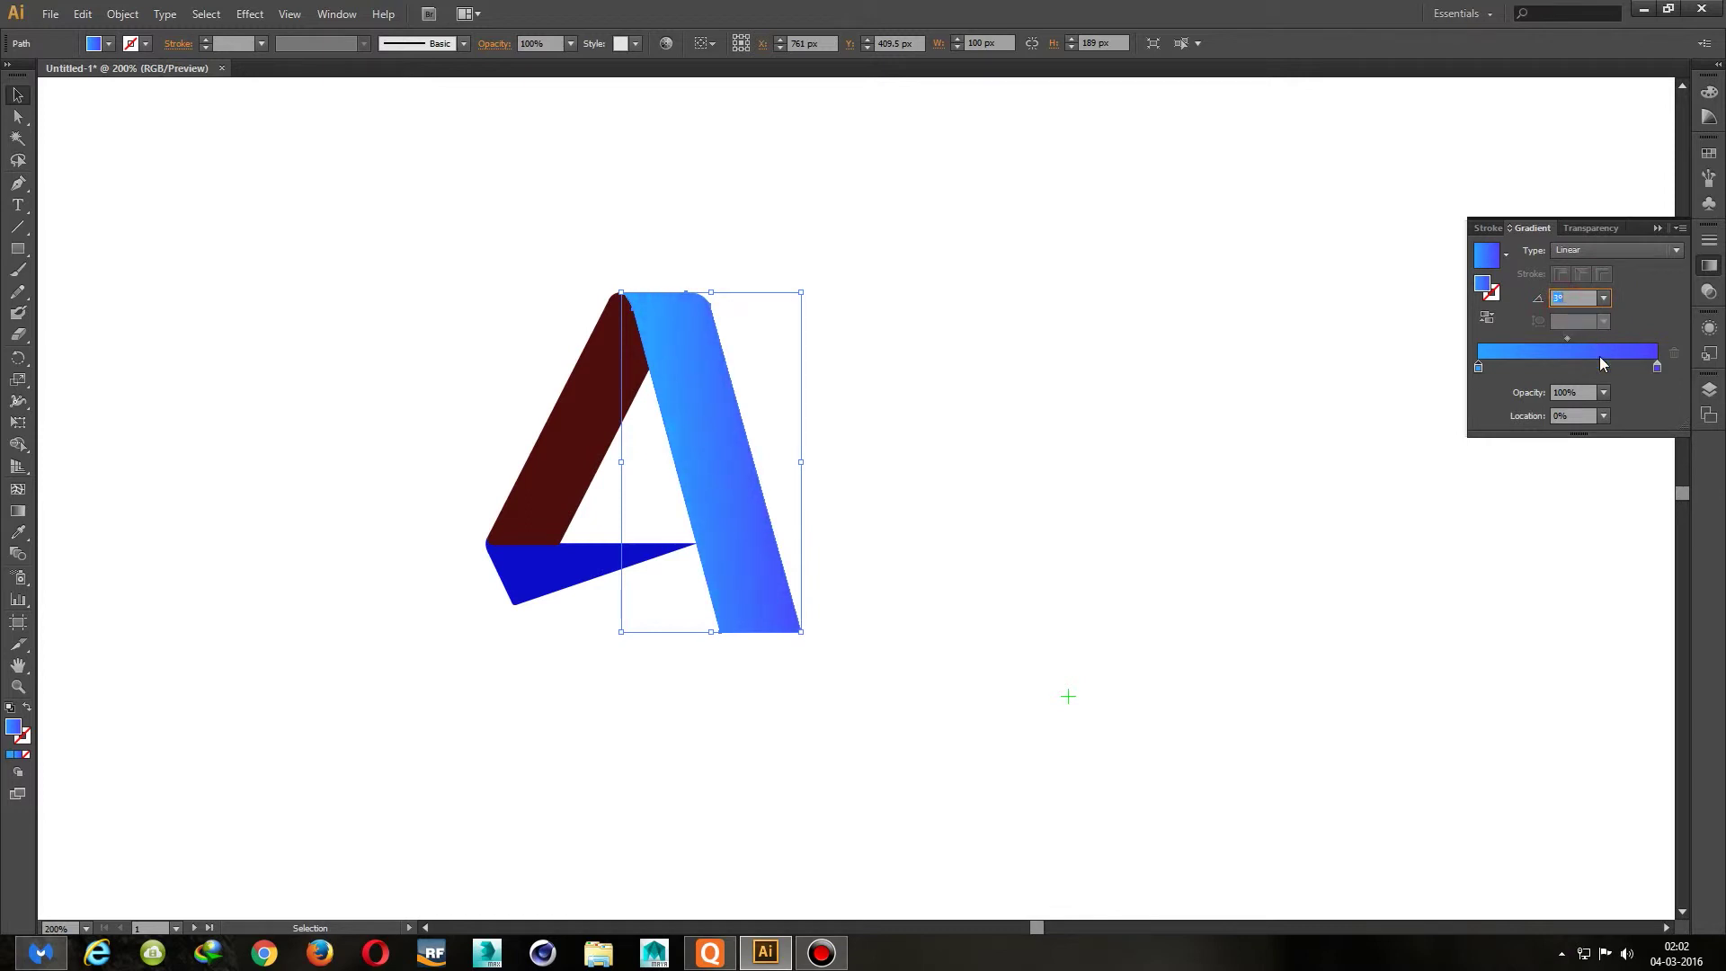
drag(1567, 339, 1549, 339)
click(1565, 299)
text(60)
key(Return)
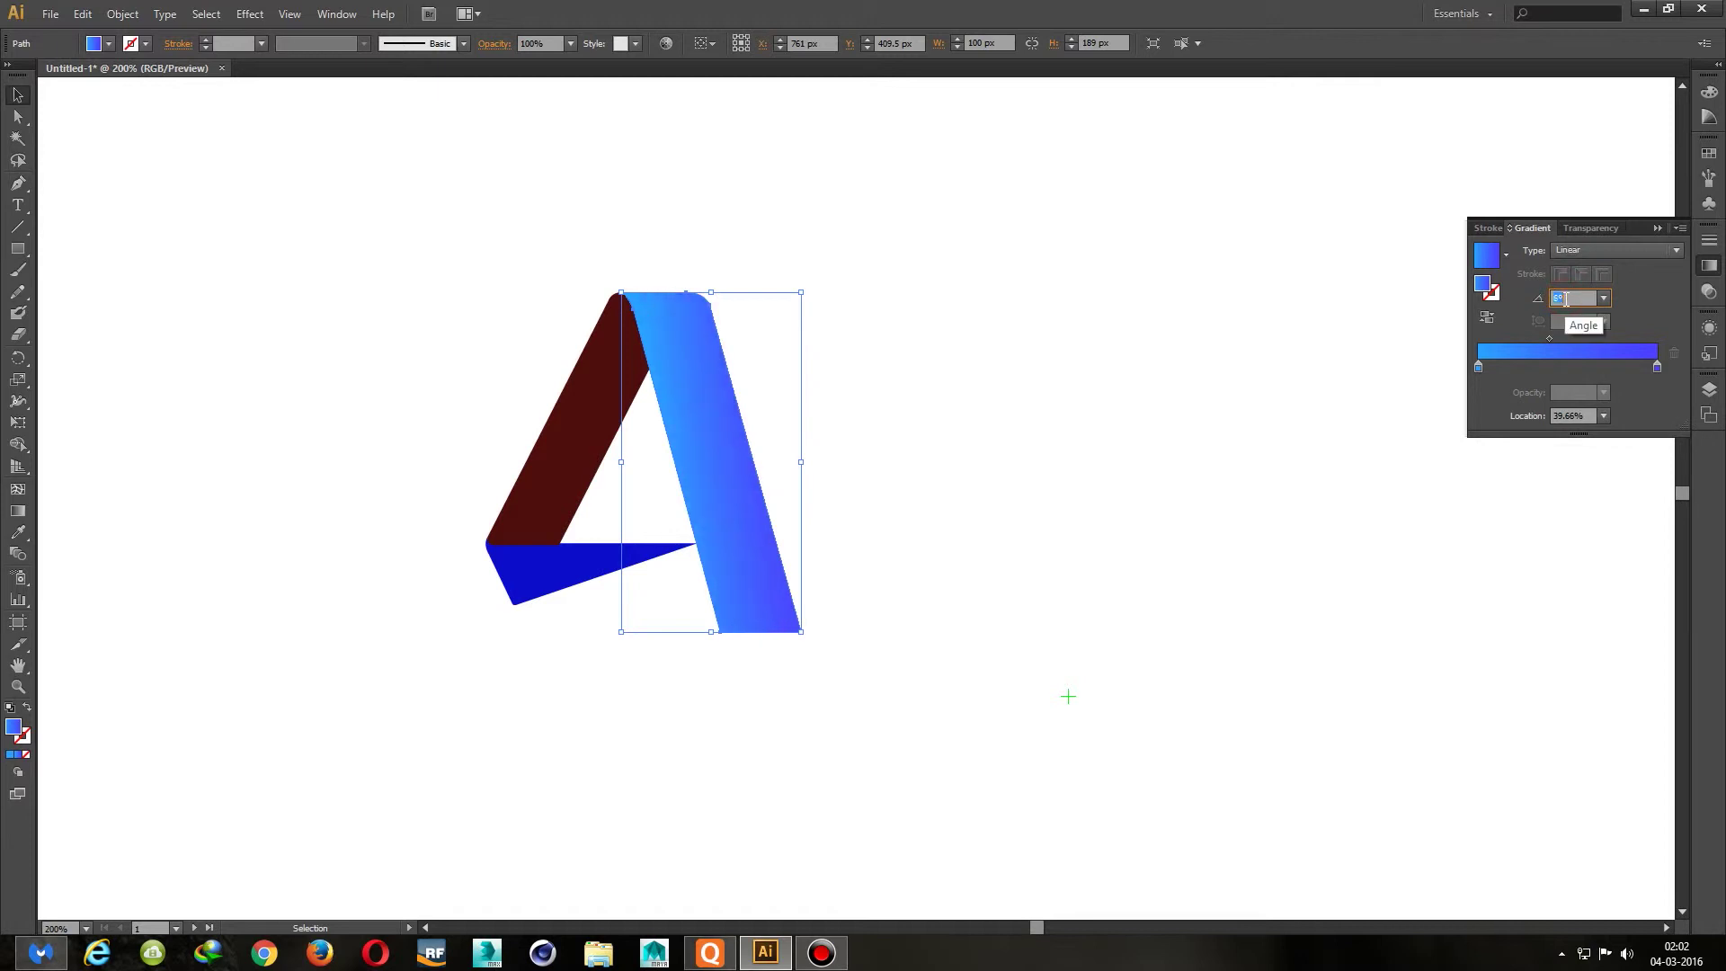
Add a lighter blue stop near the left end at about 24%
double_click(1479, 368)
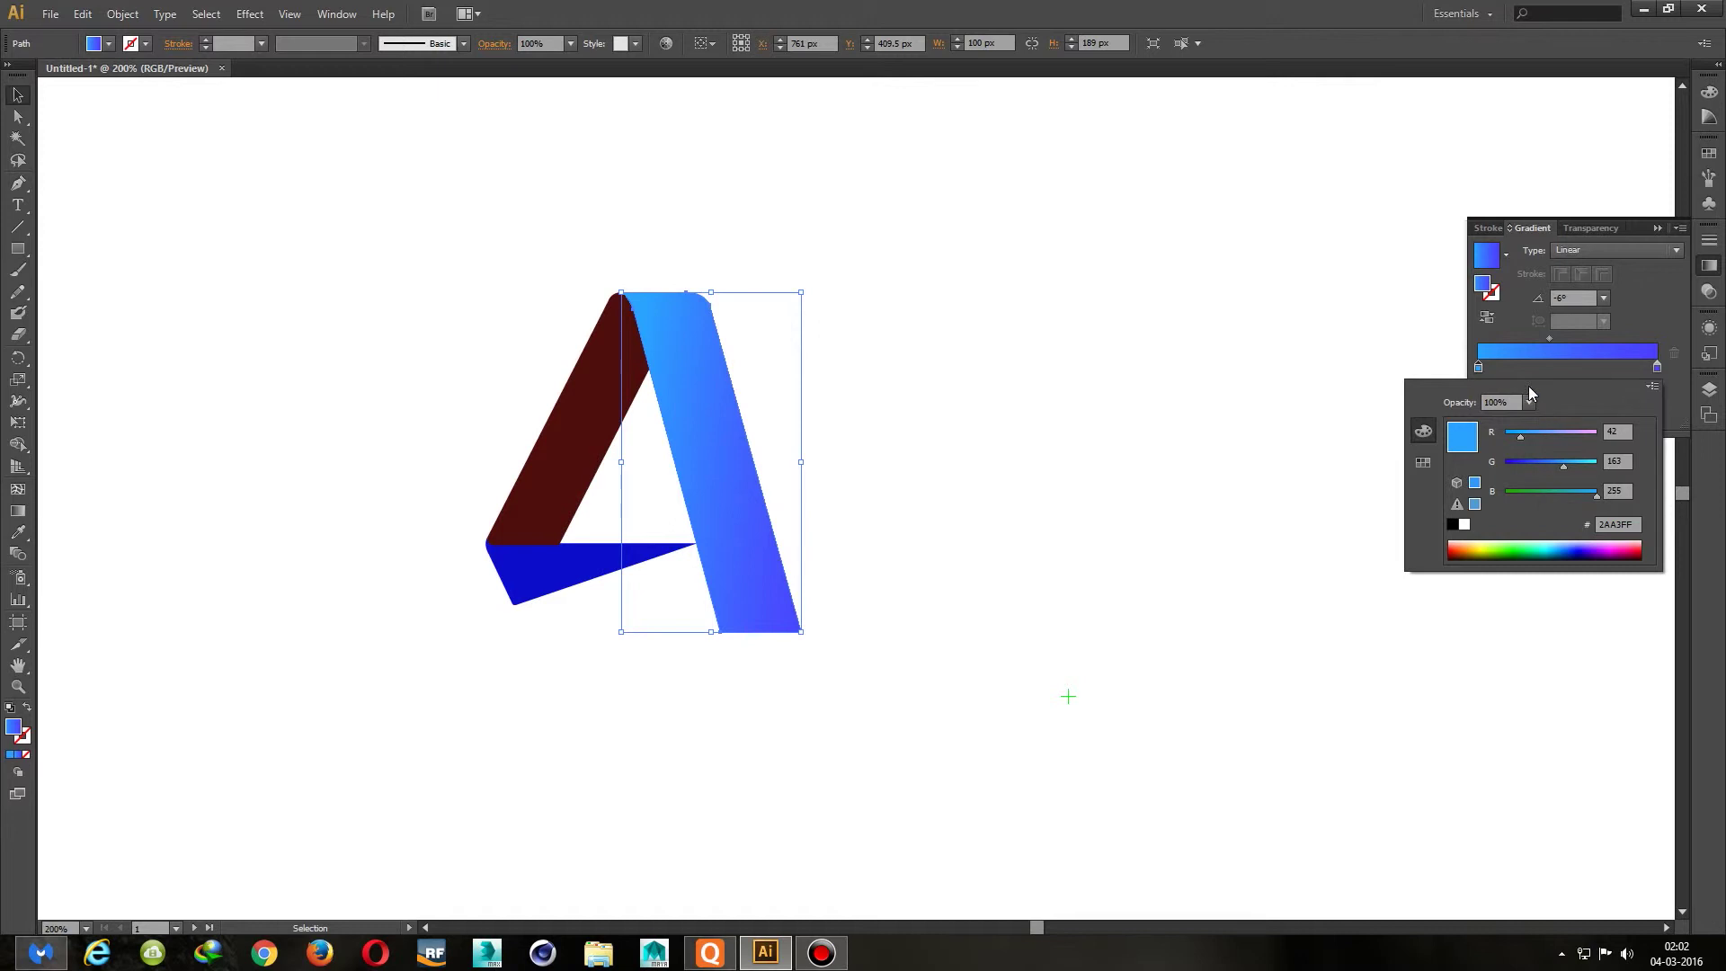
click(1480, 370)
drag(1485, 376, 1486, 377)
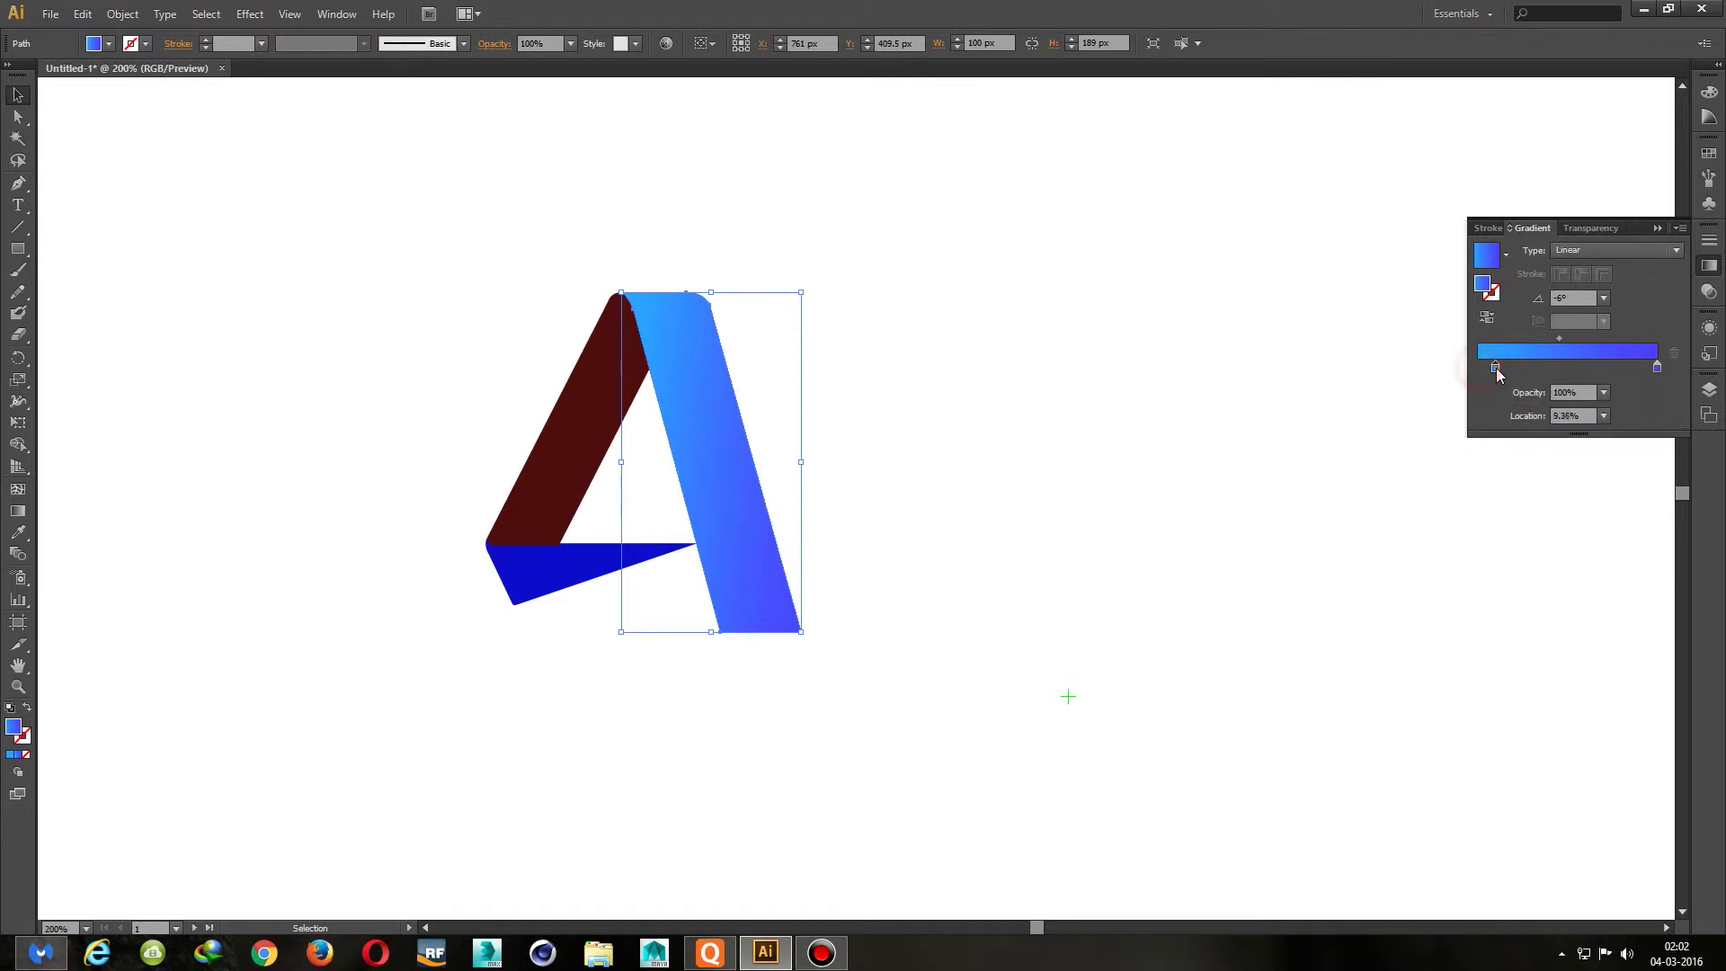
double_click(1485, 368)
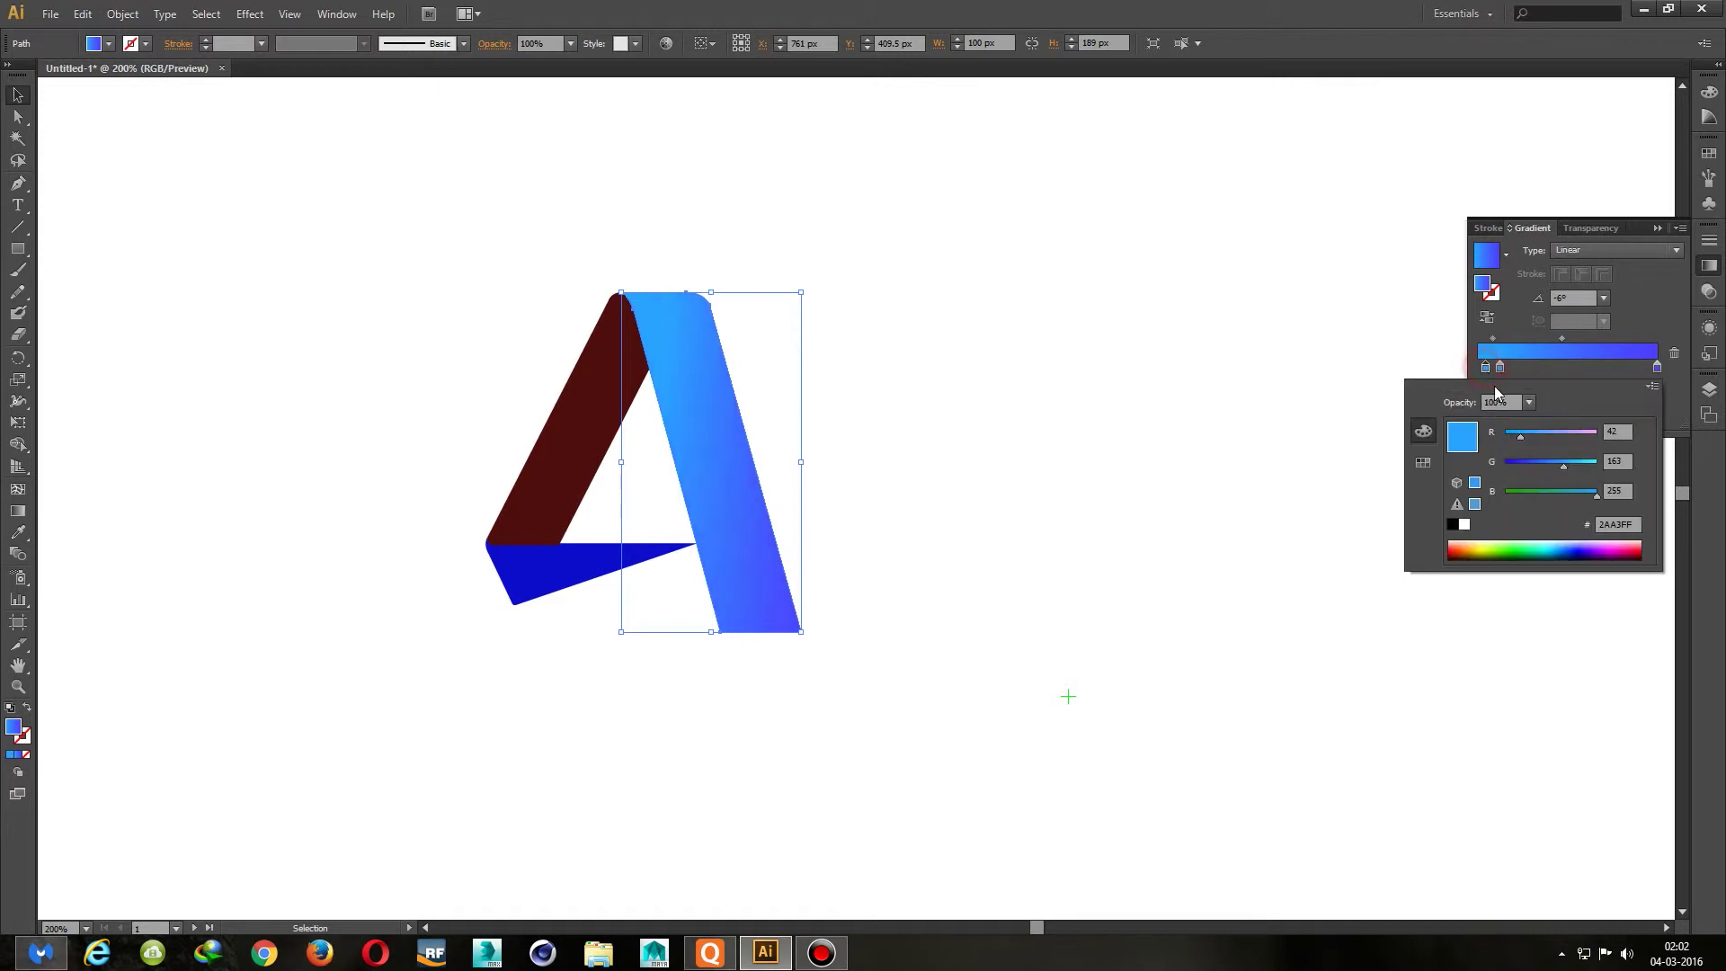
click(1541, 545)
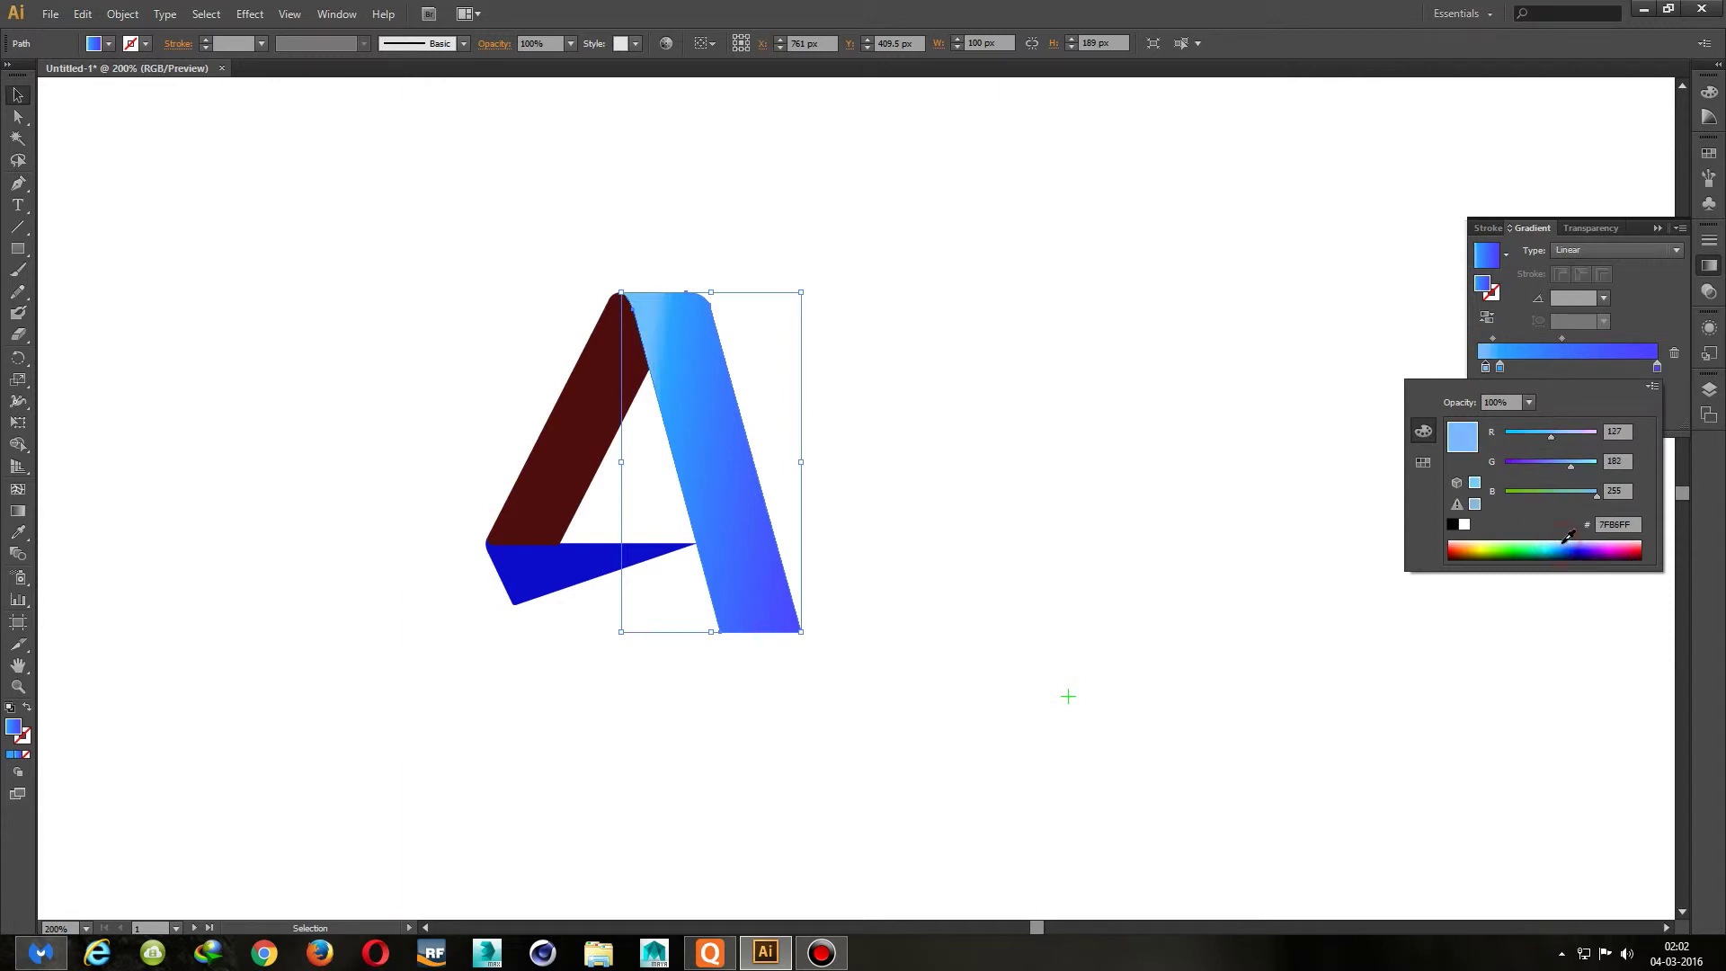
key(Escape)
drag(1499, 368, 1521, 367)
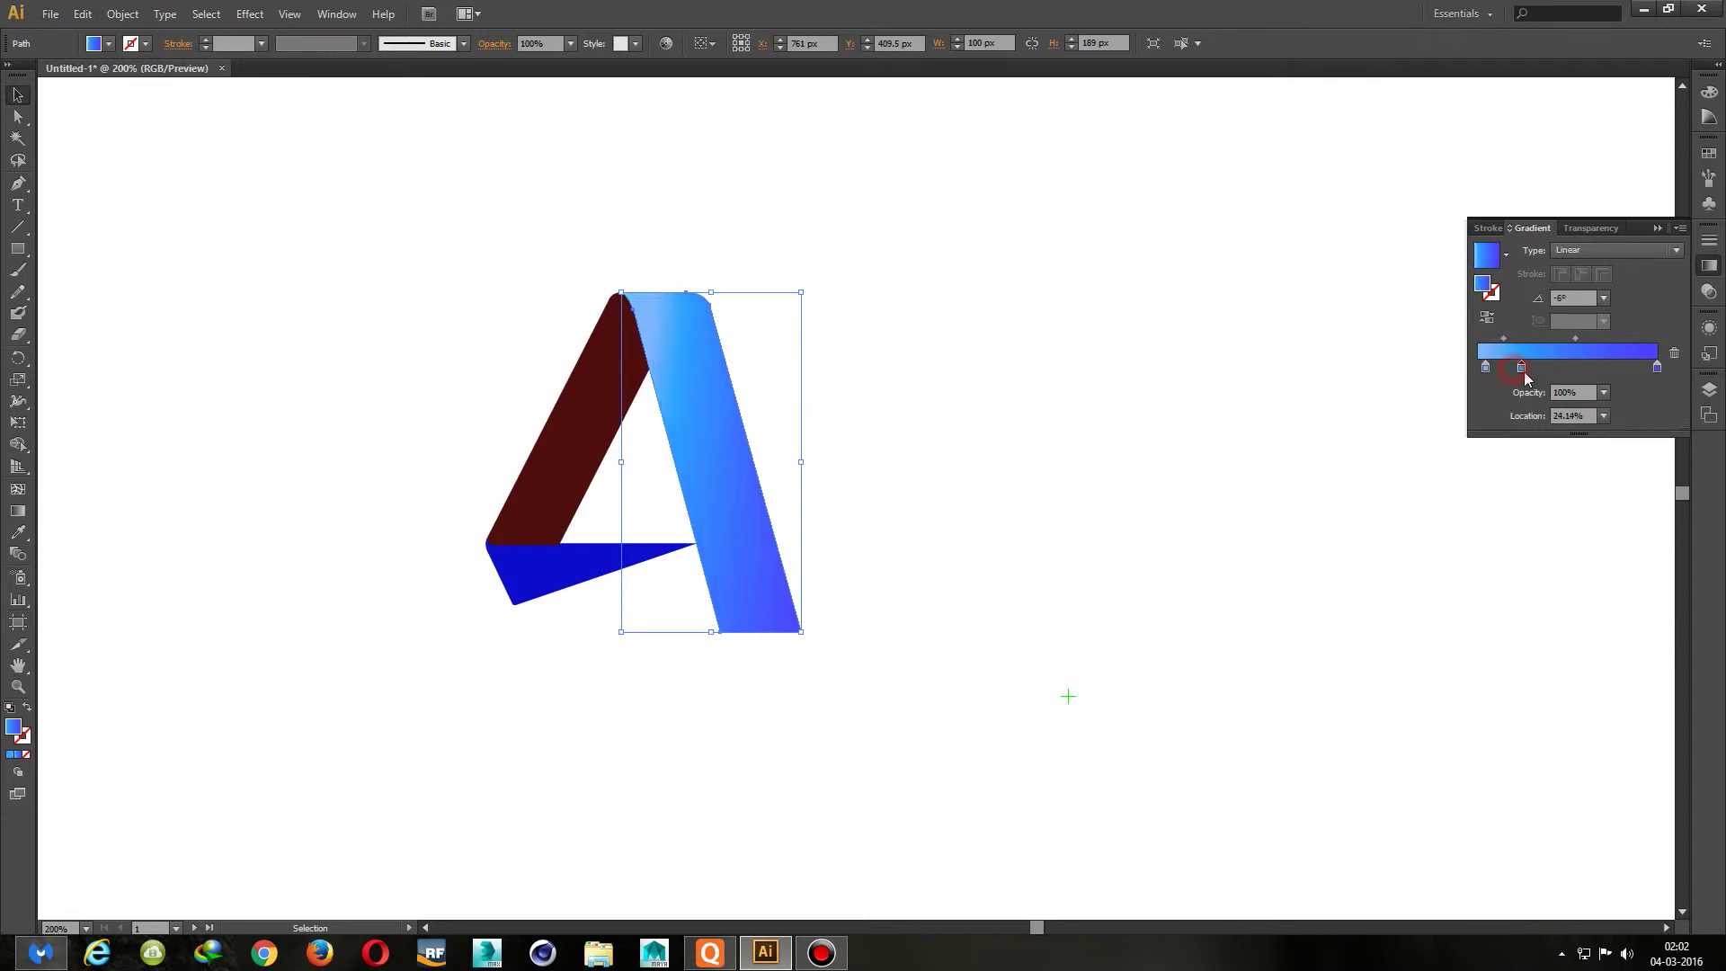
Set the gradient angle to -21°, then select the dark red left stroke
click(1580, 301)
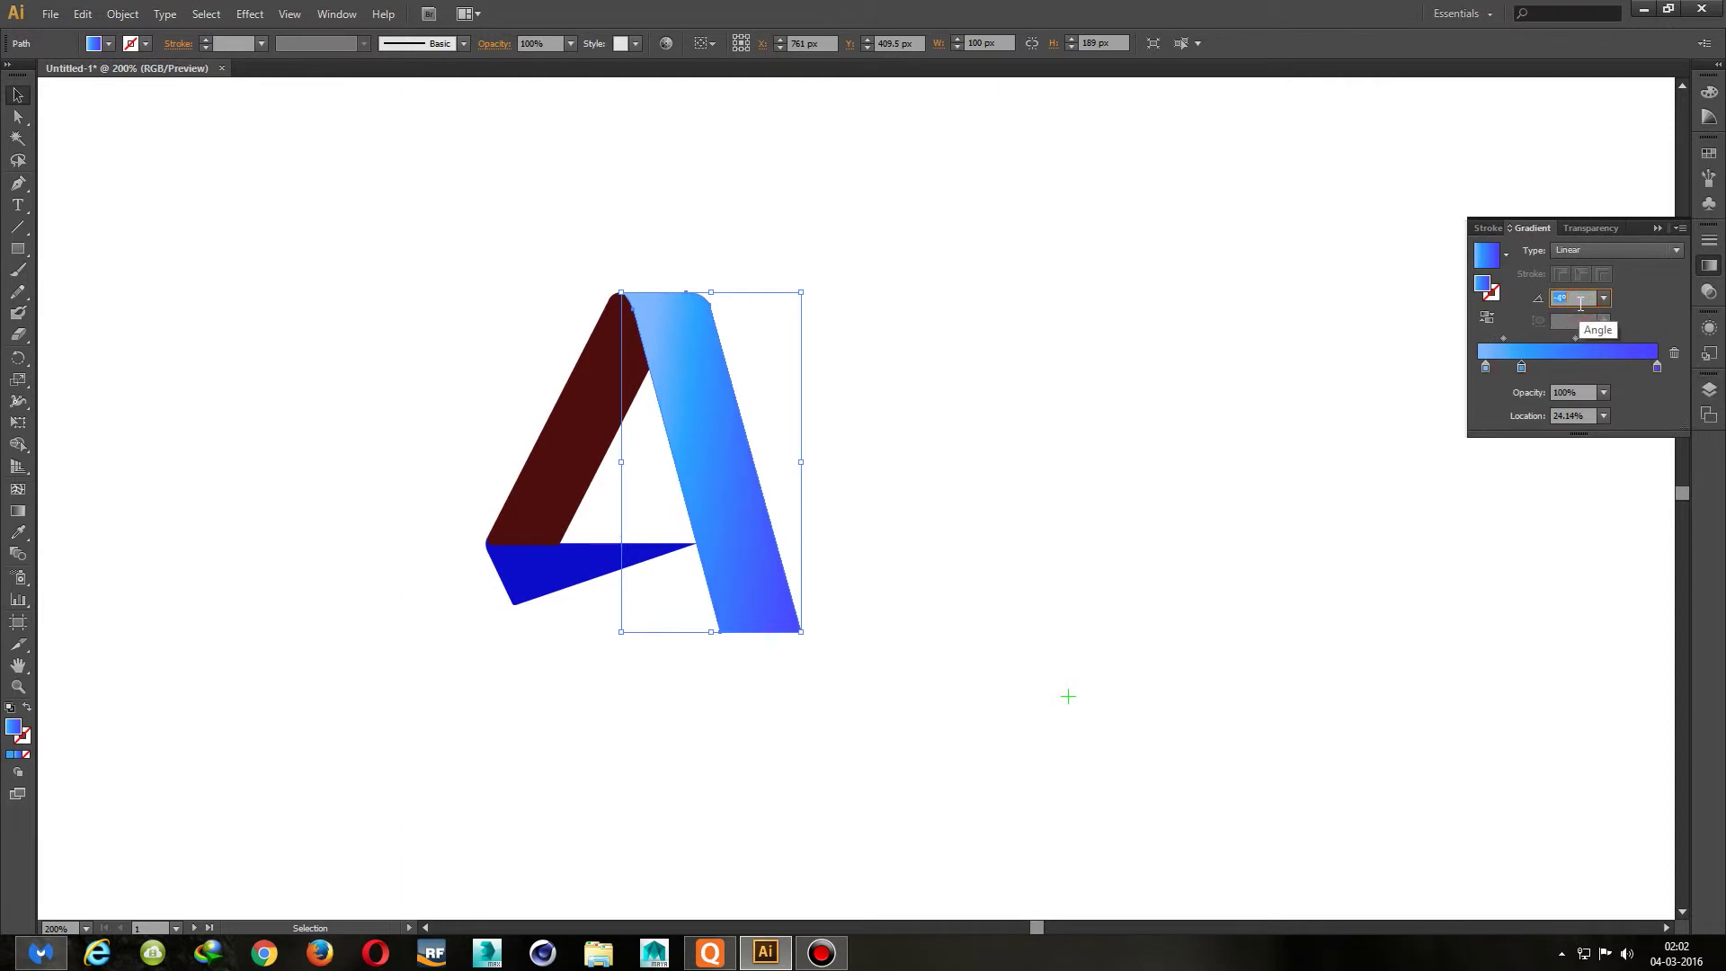
text(-21)
key(Return)
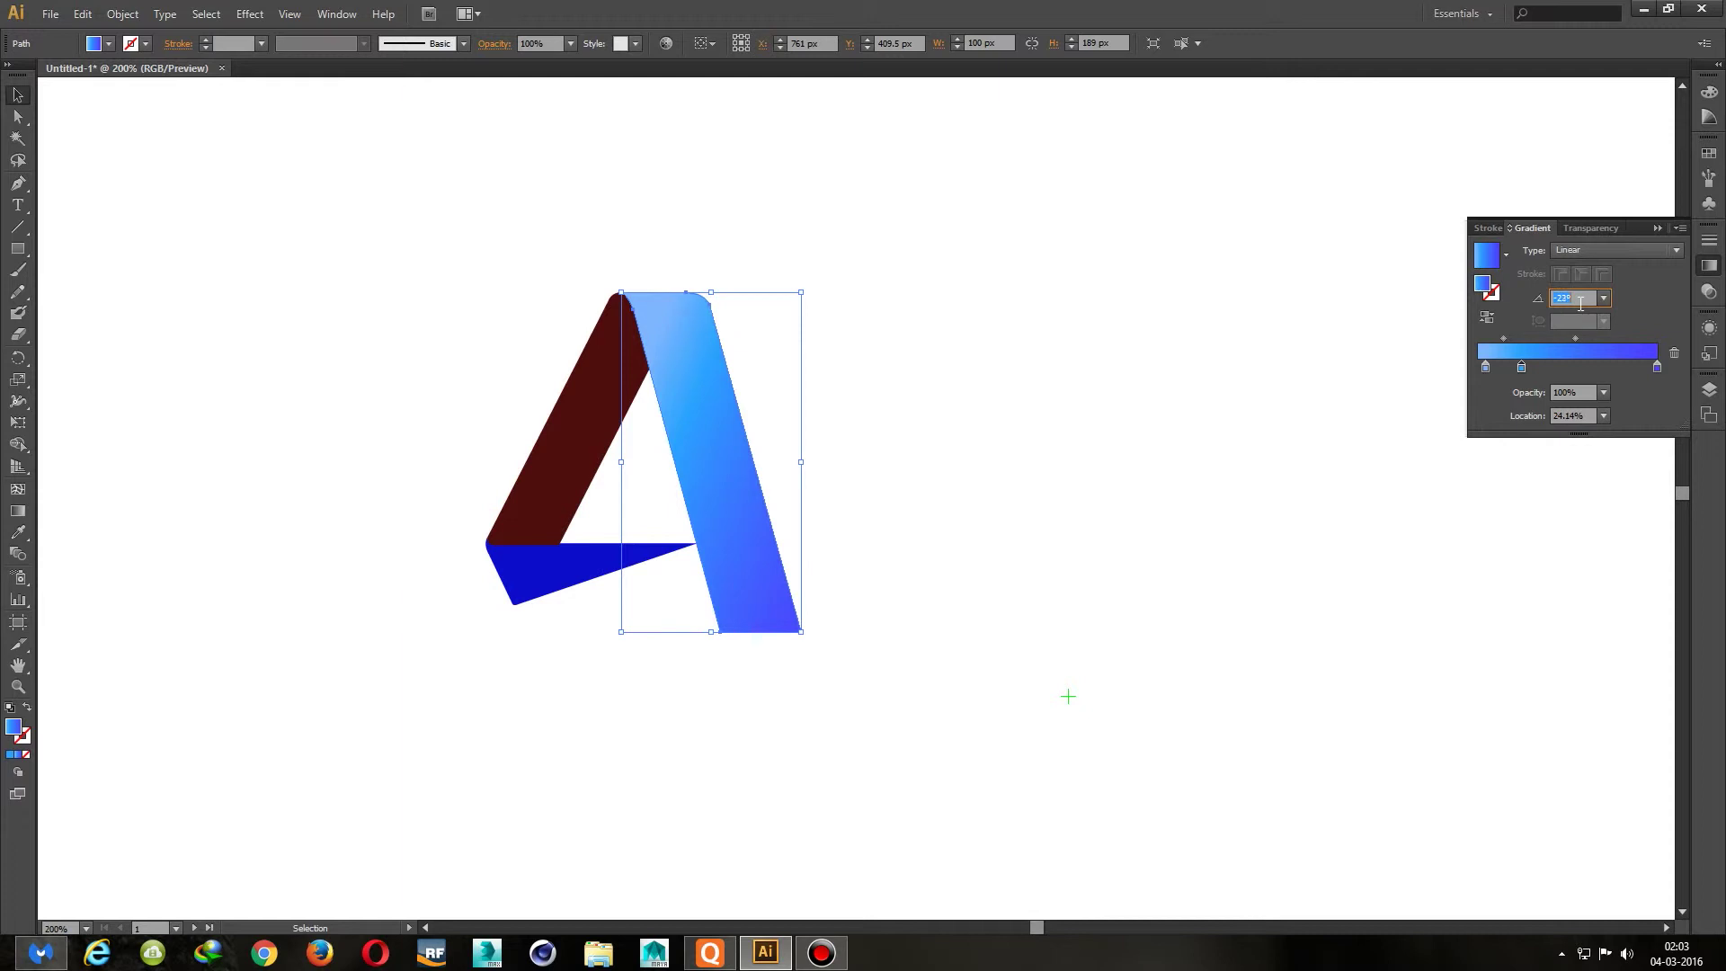
click(1151, 532)
click(593, 450)
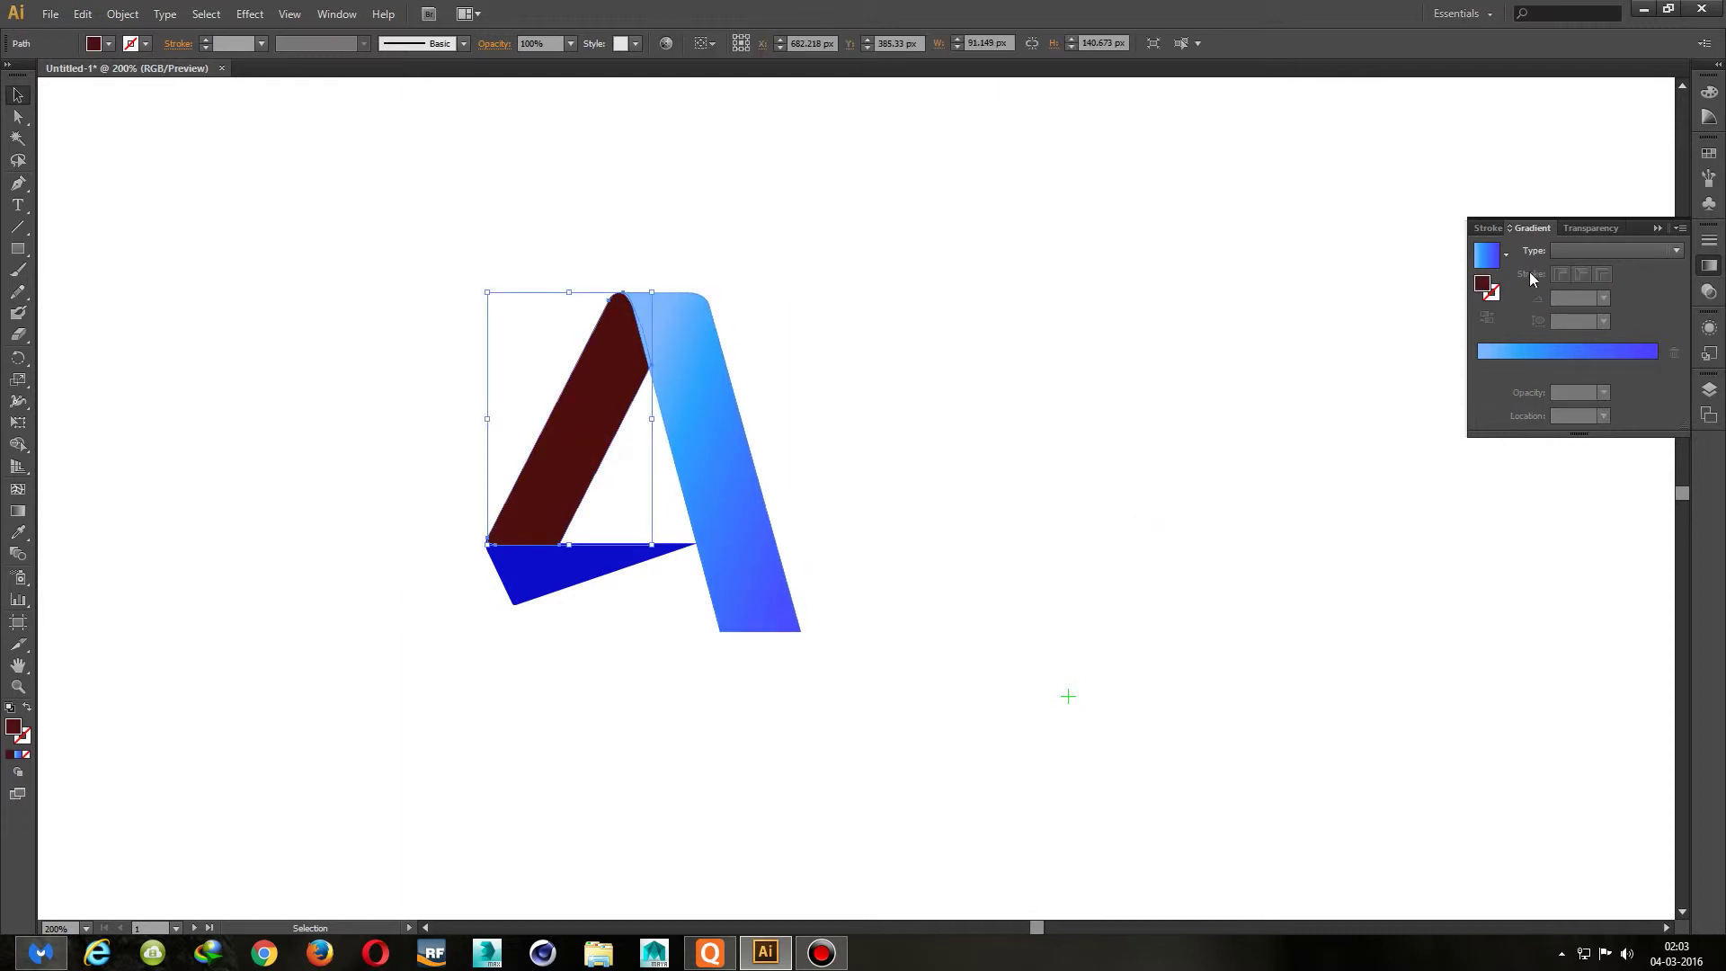
Apply a brown gradient preset to the left stroke, make its left stop green, and remove the middle stop
click(1507, 258)
click(1405, 325)
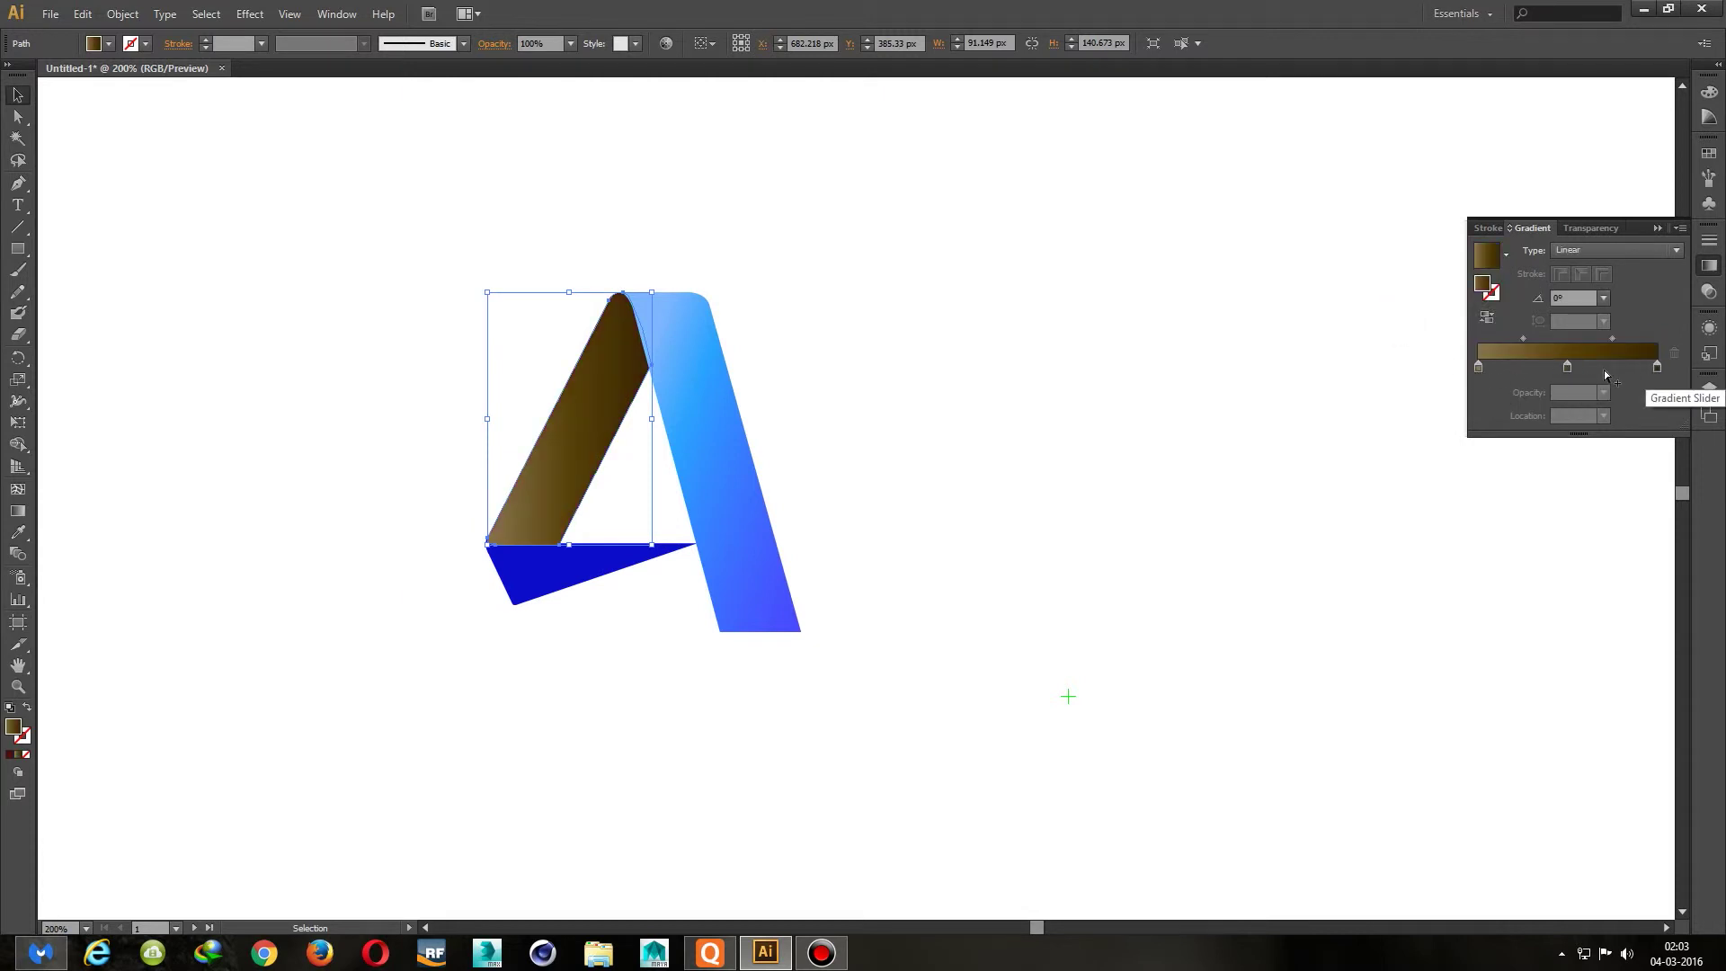
double_click(1479, 367)
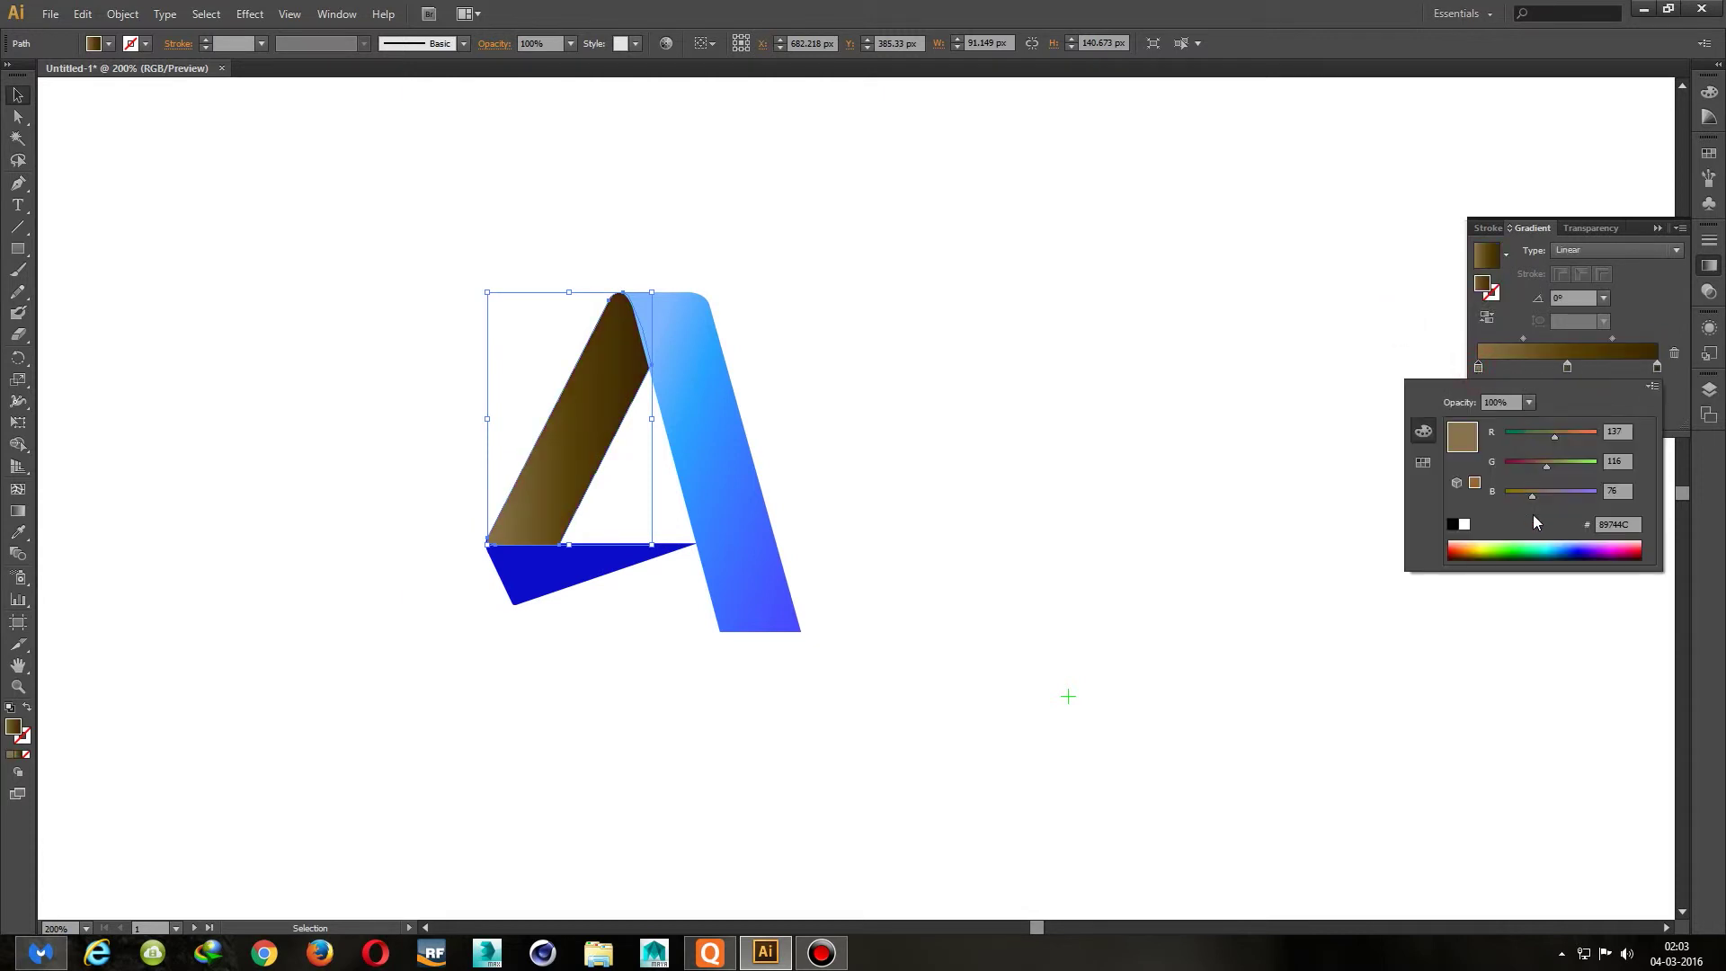
click(1490, 547)
click(1494, 542)
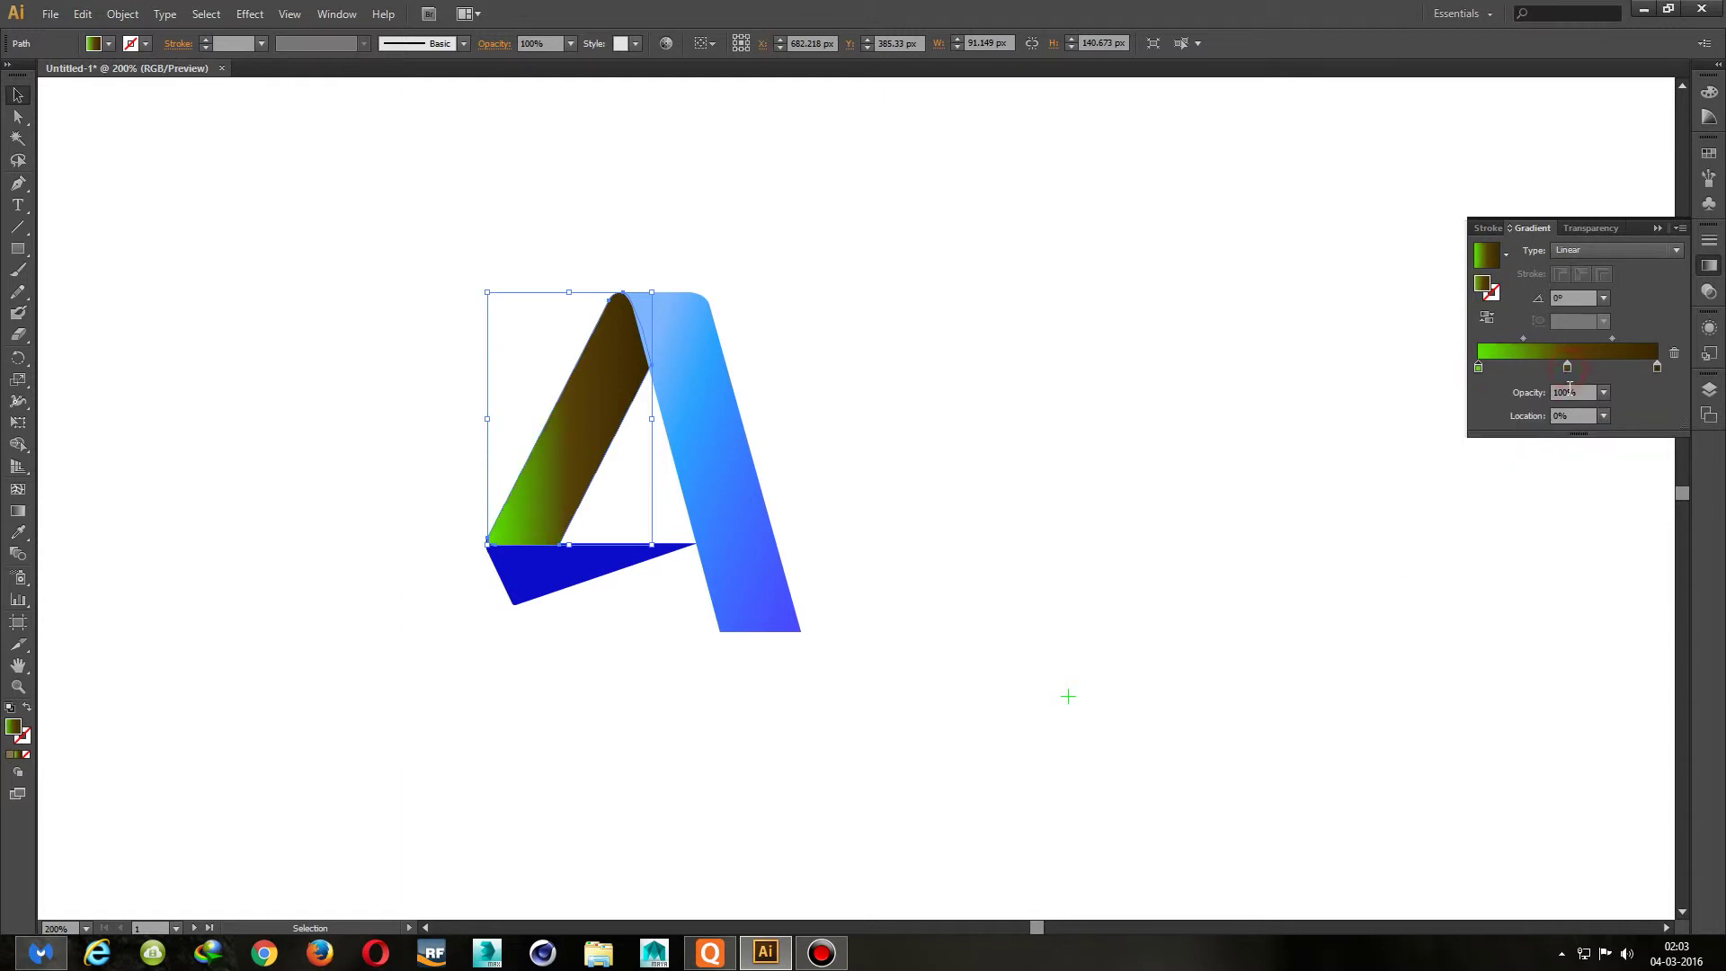
drag(1570, 369, 1566, 419)
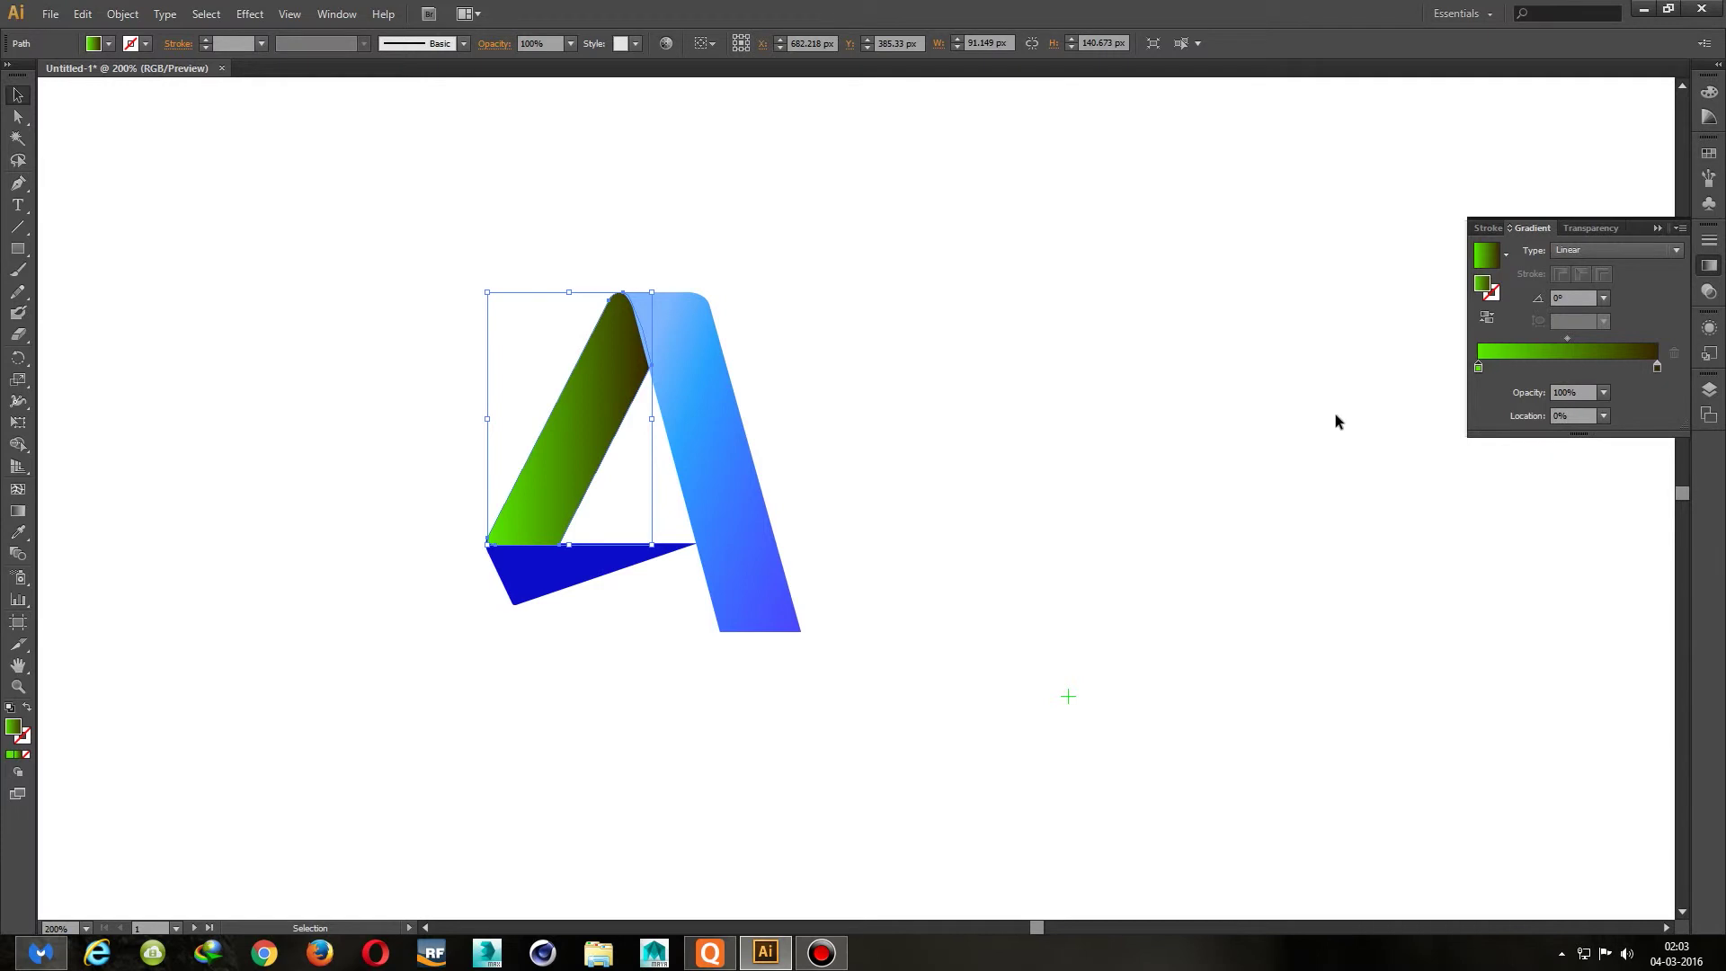
click(1150, 393)
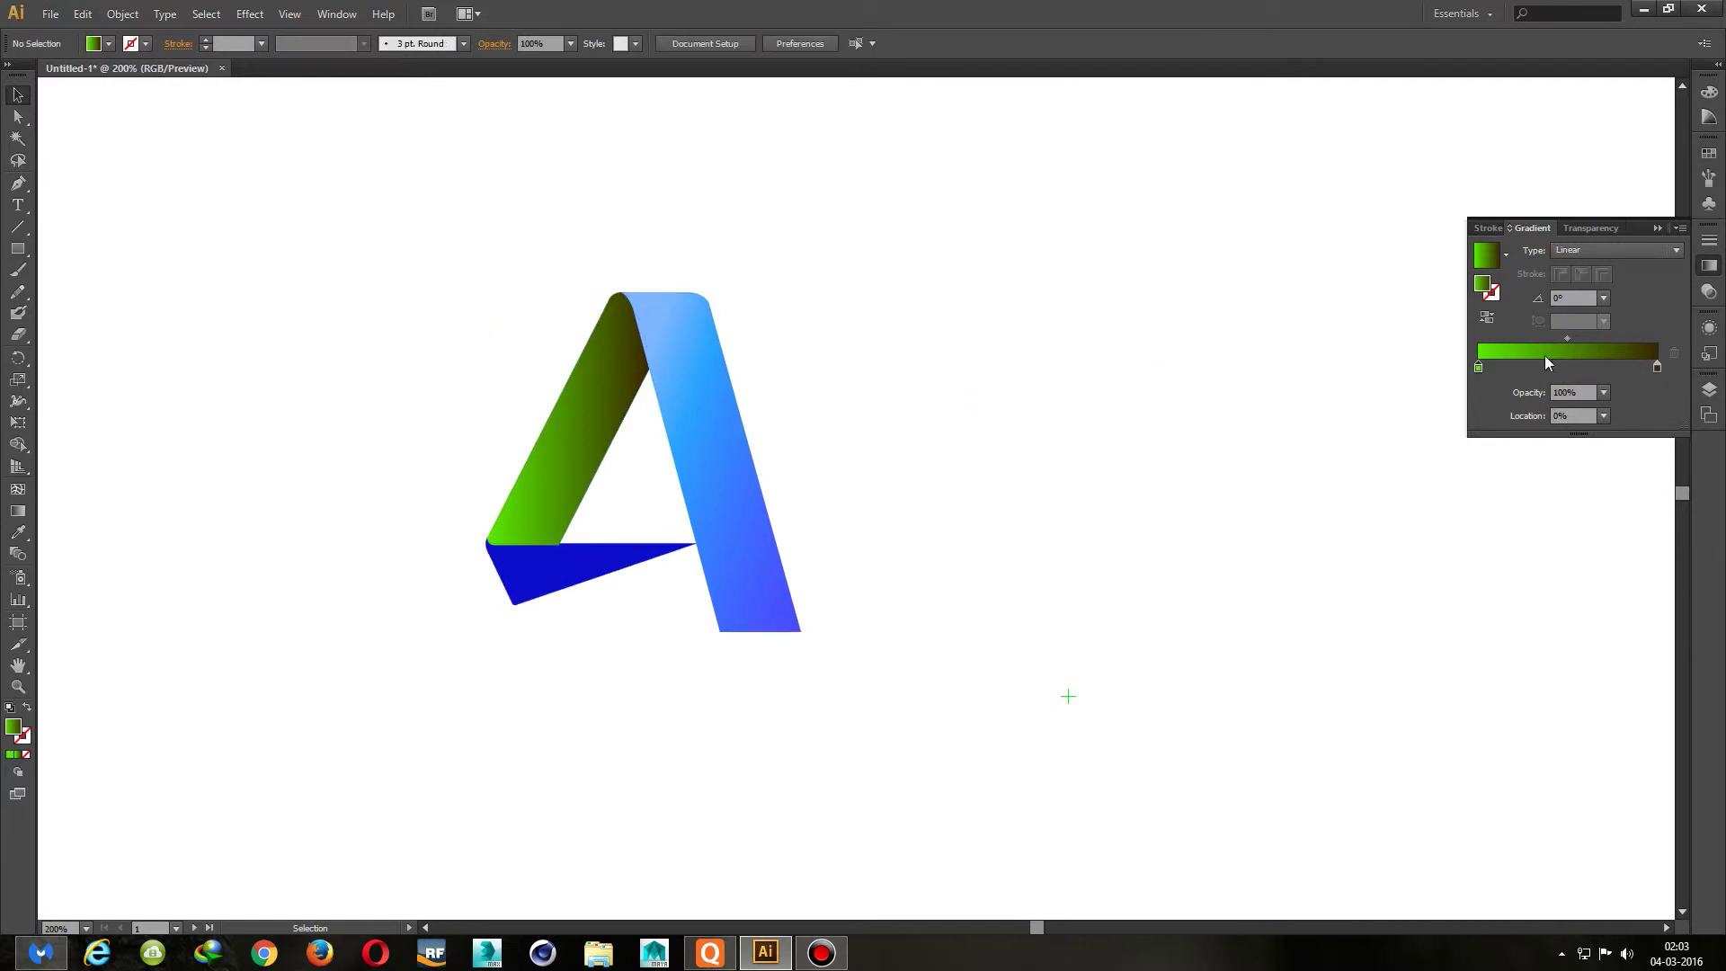
Nudge the gradient midpoint right and set the left stop to yellow-green BBD400
click(595, 463)
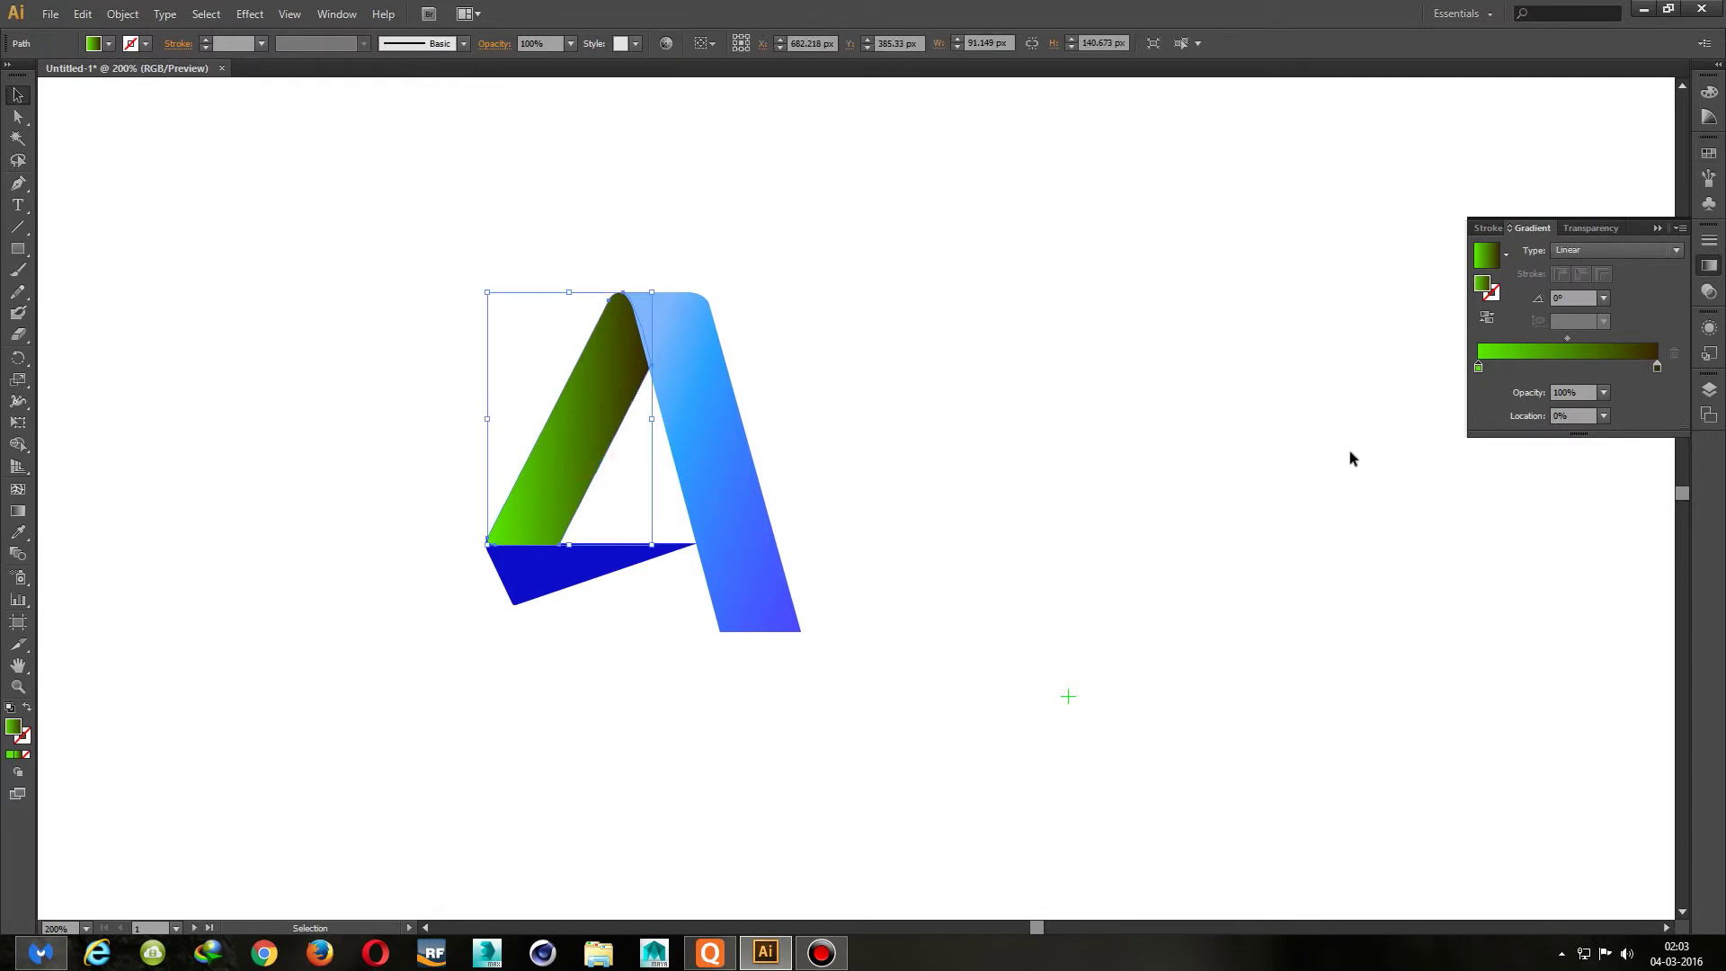
drag(1568, 339, 1584, 339)
double_click(1479, 367)
click(1495, 545)
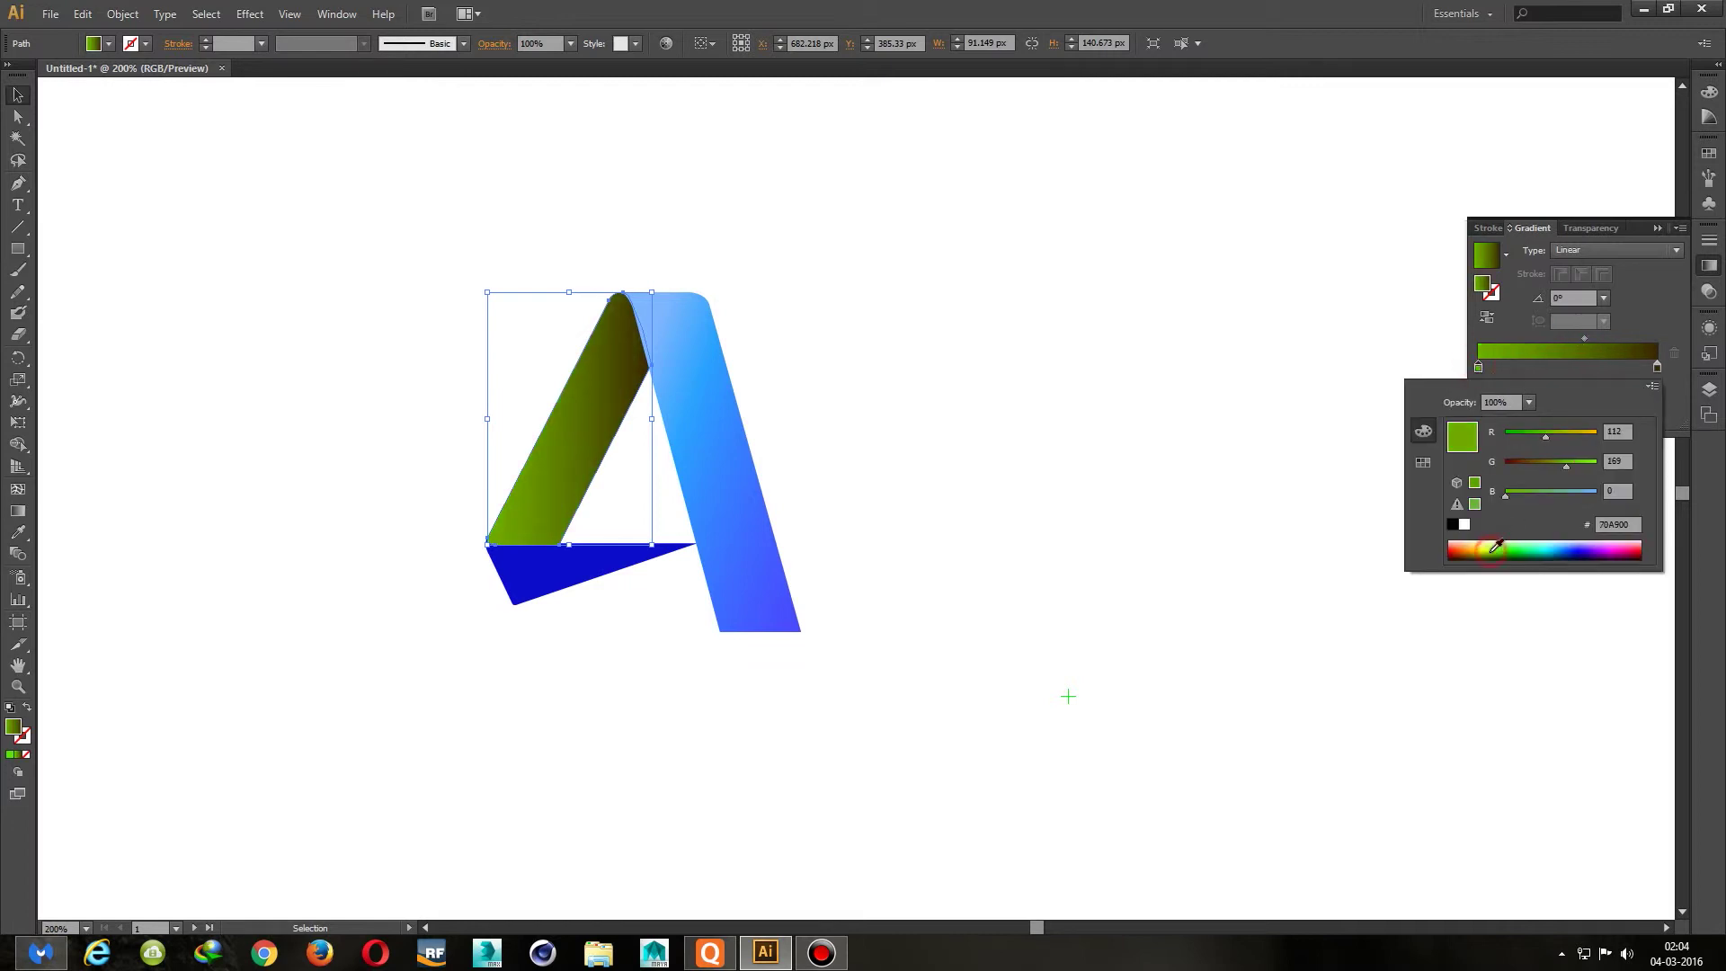
click(1487, 546)
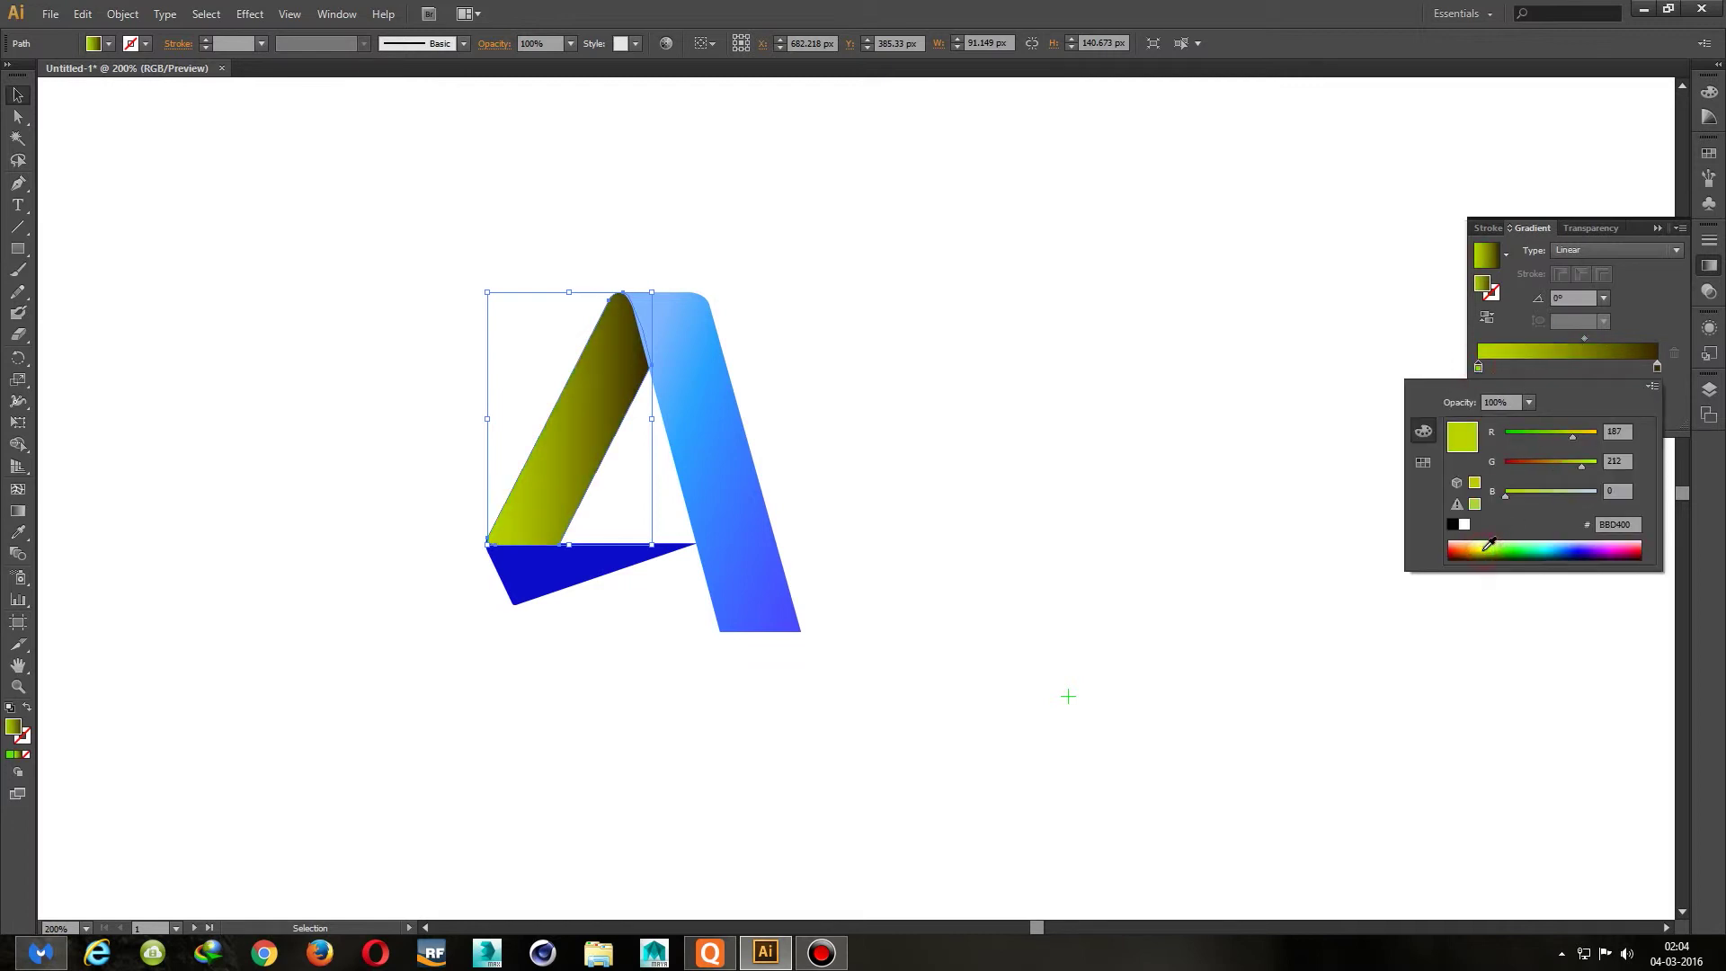
click(1557, 375)
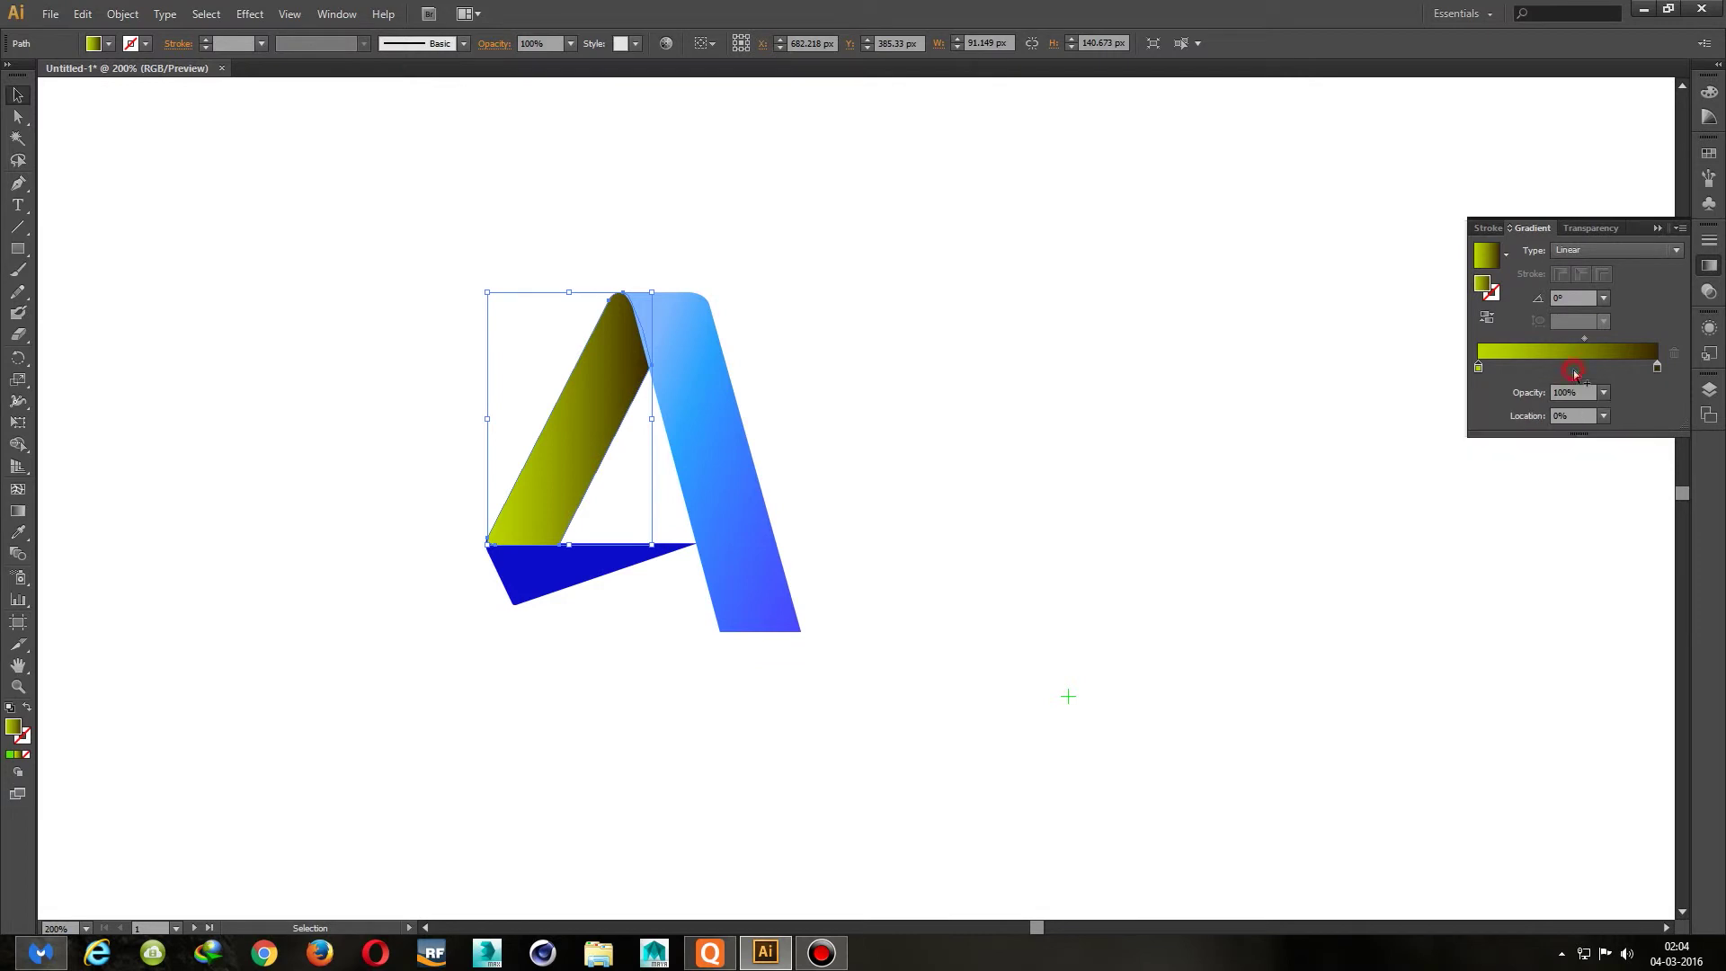
click(548, 568)
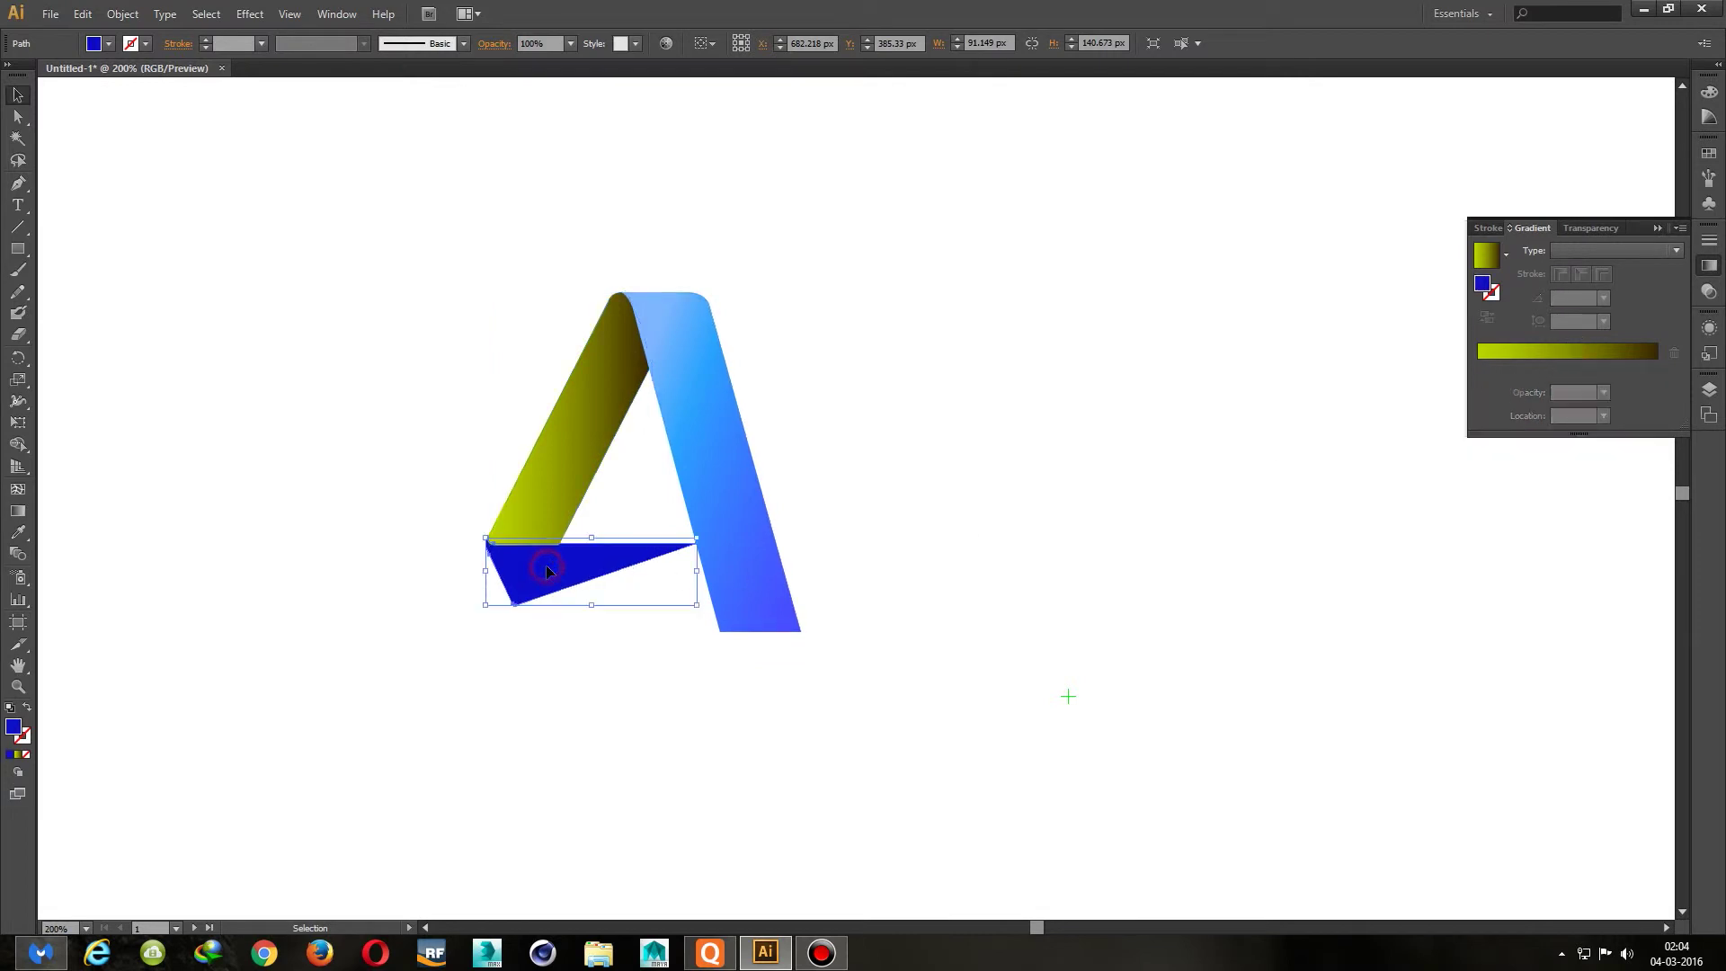
Apply a brown gradient preset to the bottom triangle and move its right stop to the end
click(1505, 255)
click(1421, 320)
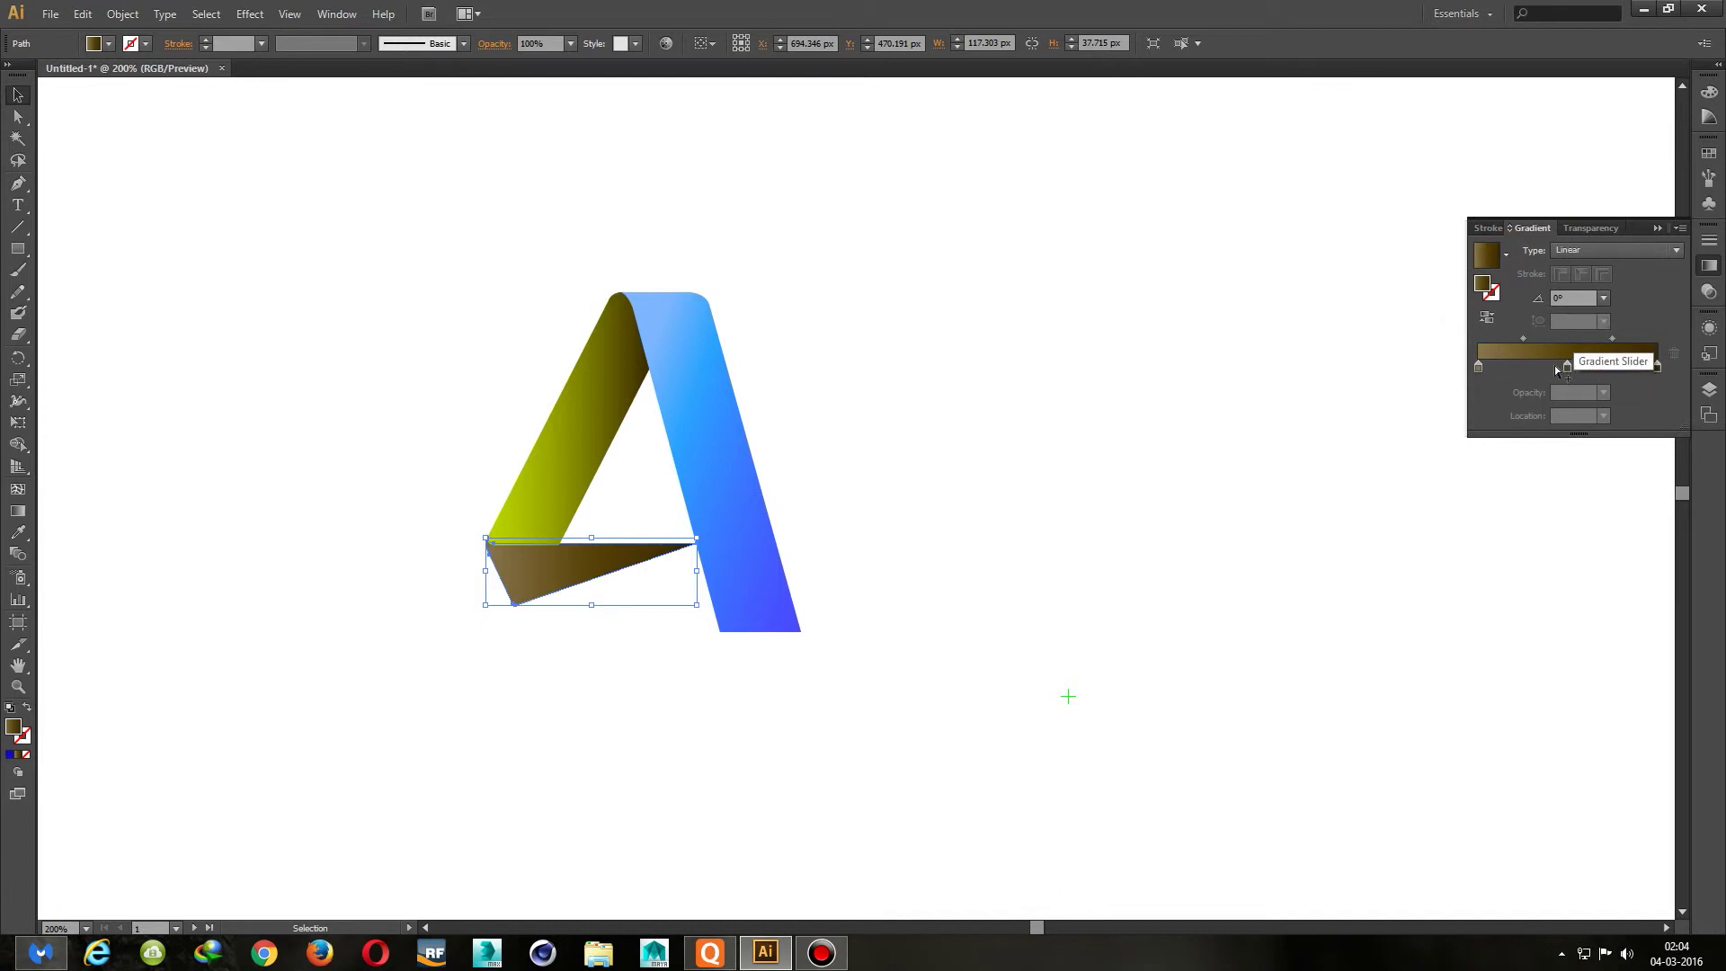
drag(1480, 367, 1588, 373)
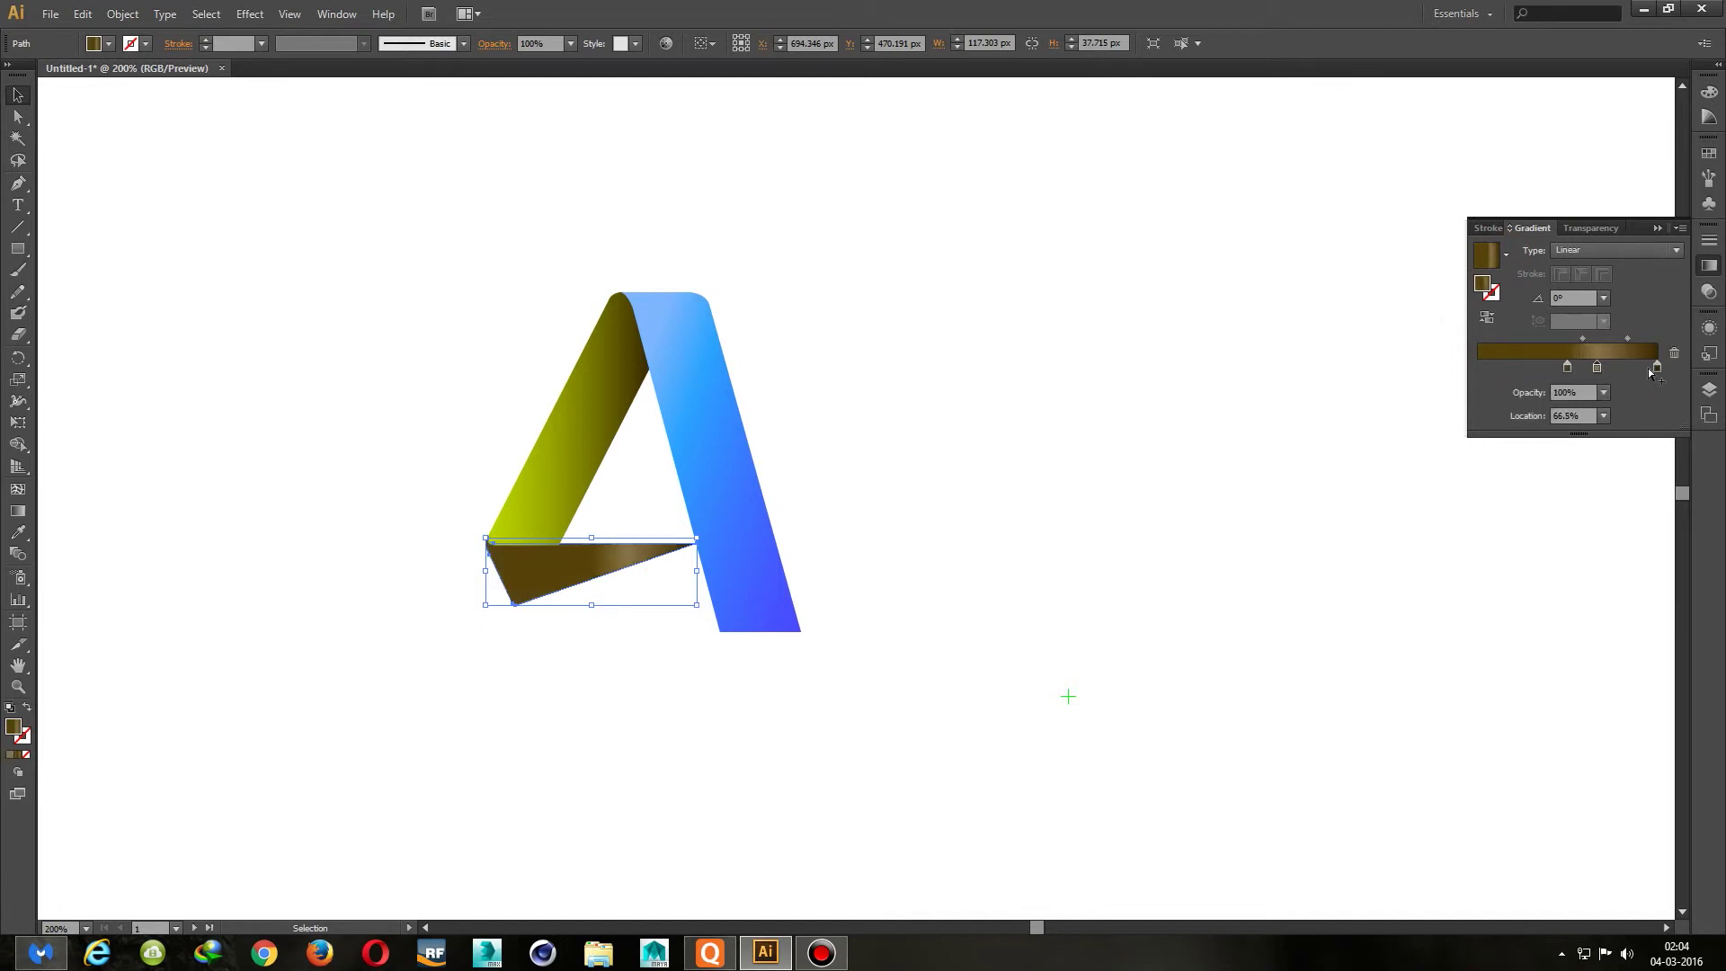
key(ctrl+z)
drag(1600, 367, 1663, 375)
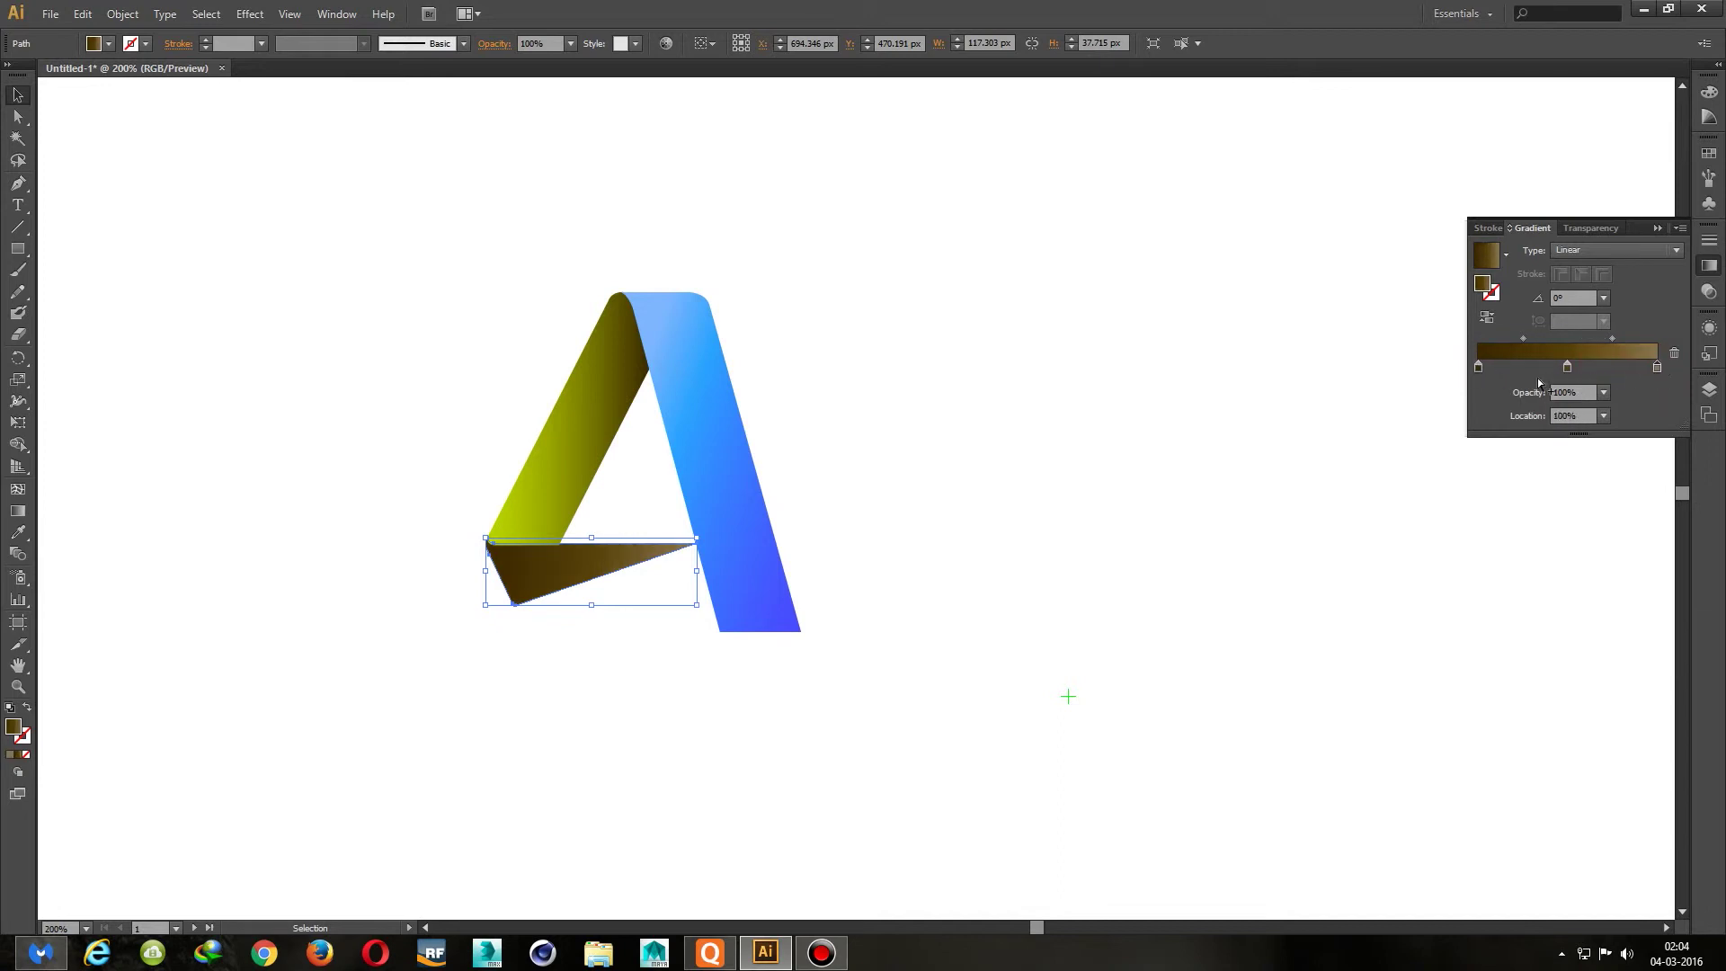
Set the left gradient stop to dark grey in Grayscale mode, removing an accidental extra stop
double_click(1479, 367)
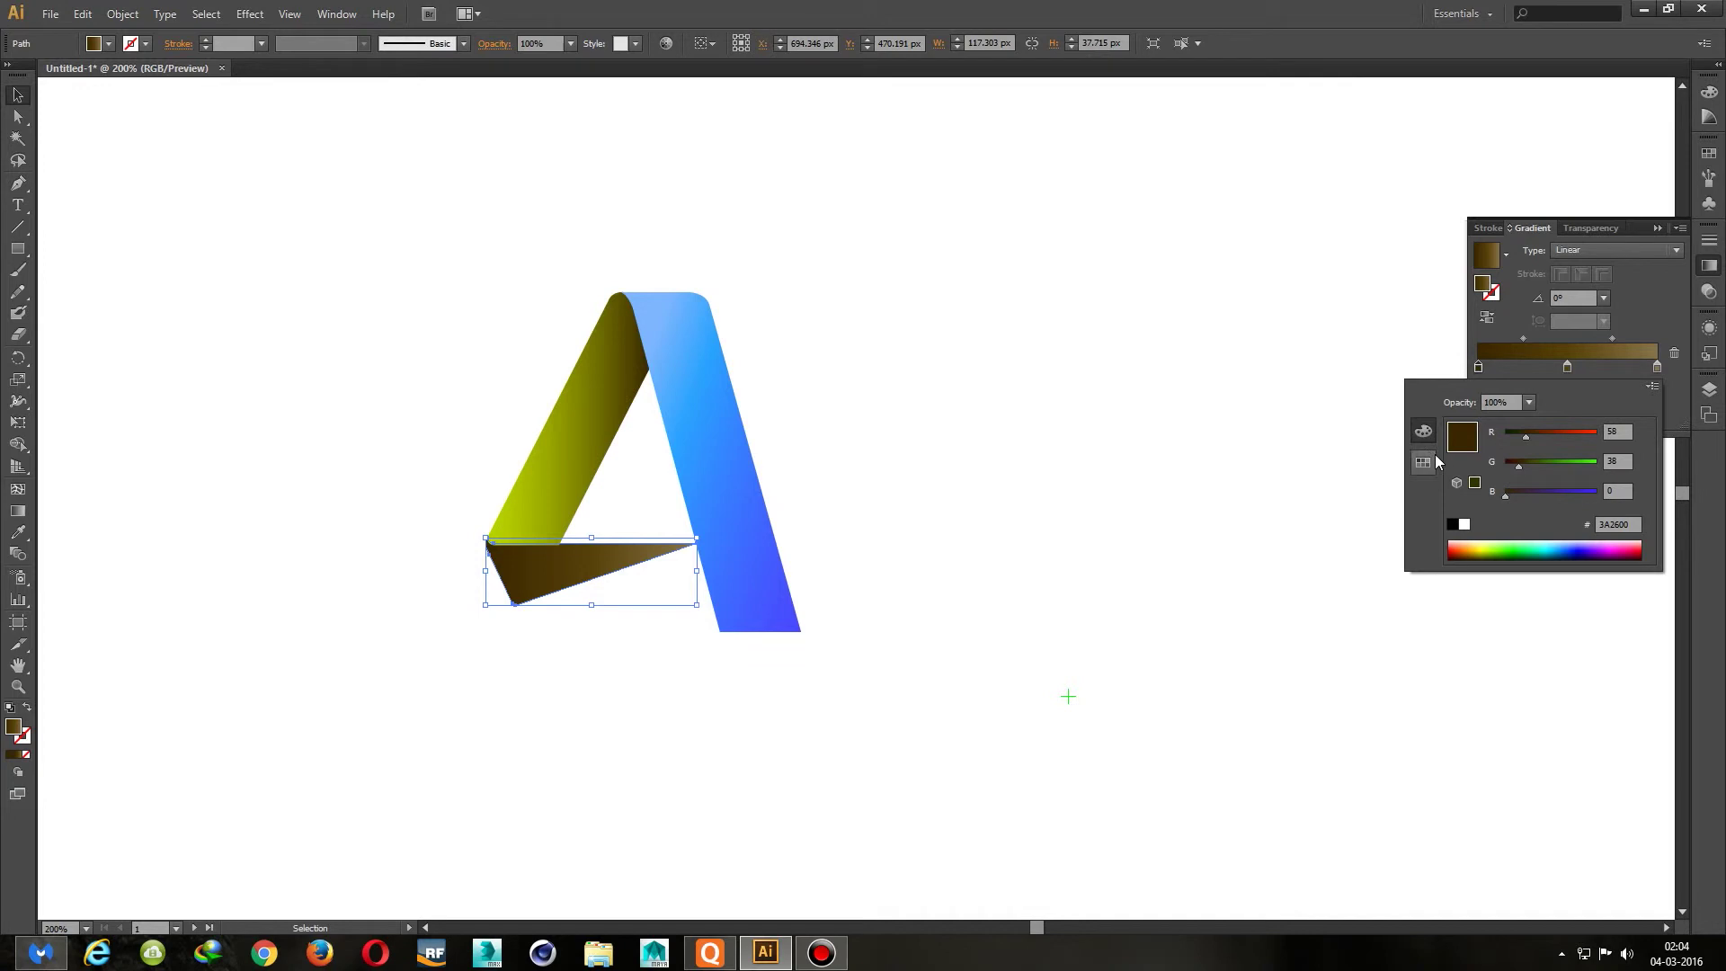
click(1651, 386)
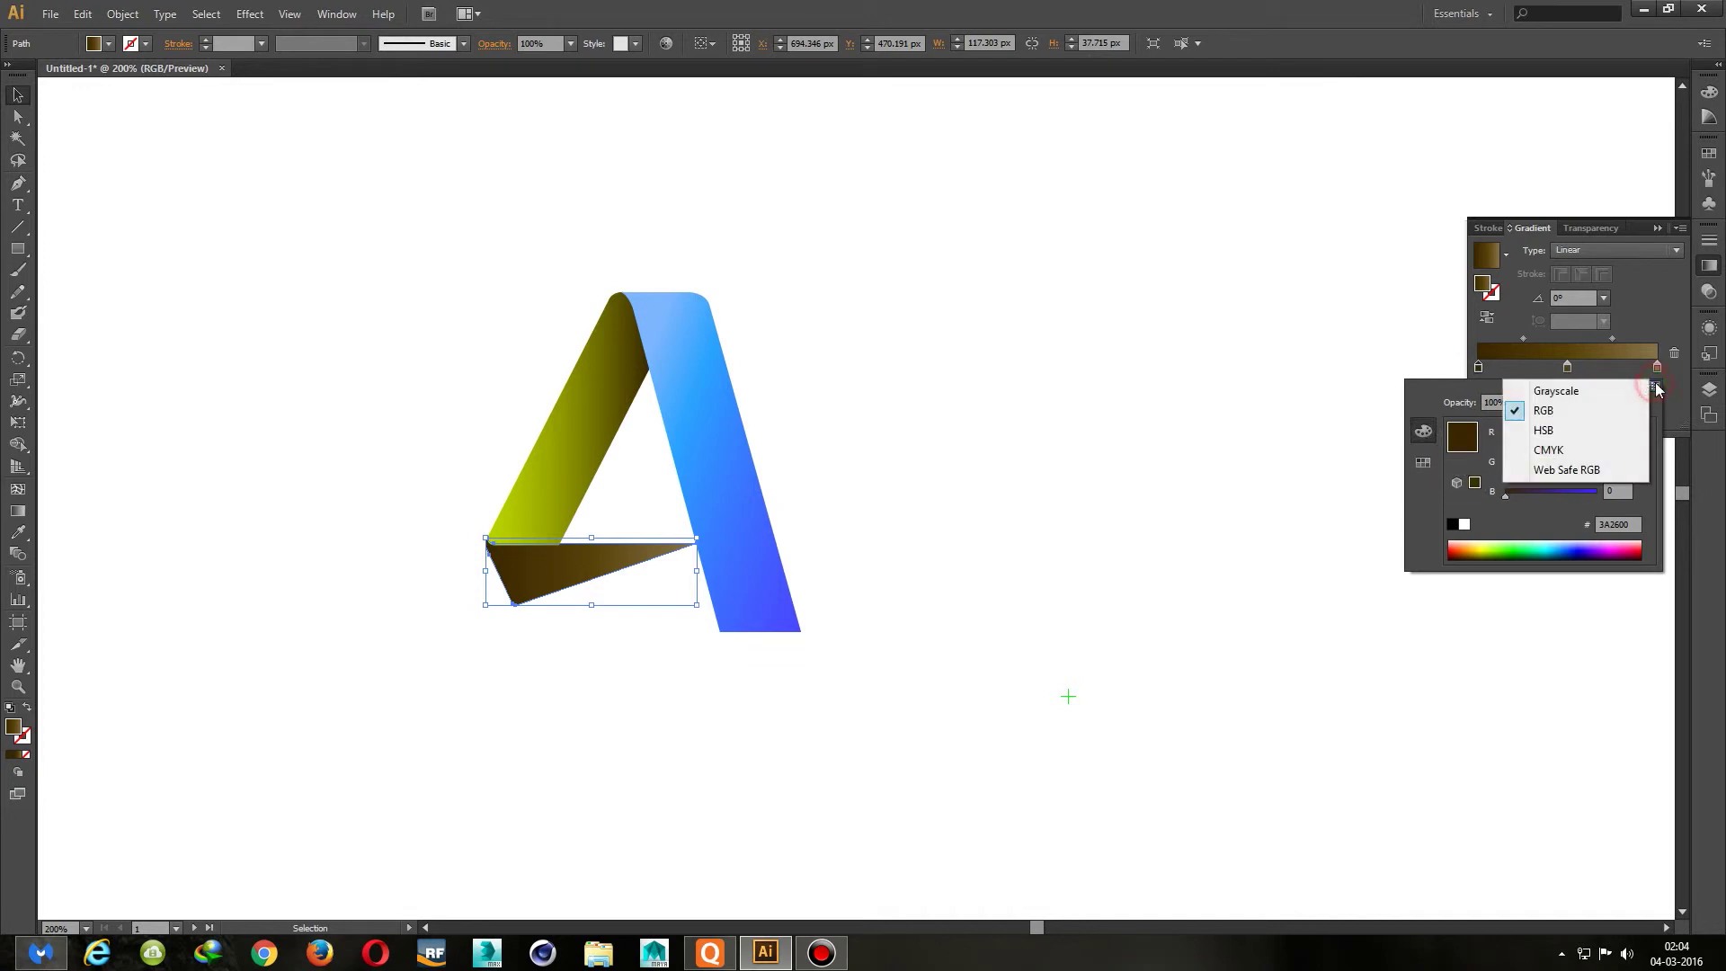
click(1584, 392)
click(1565, 544)
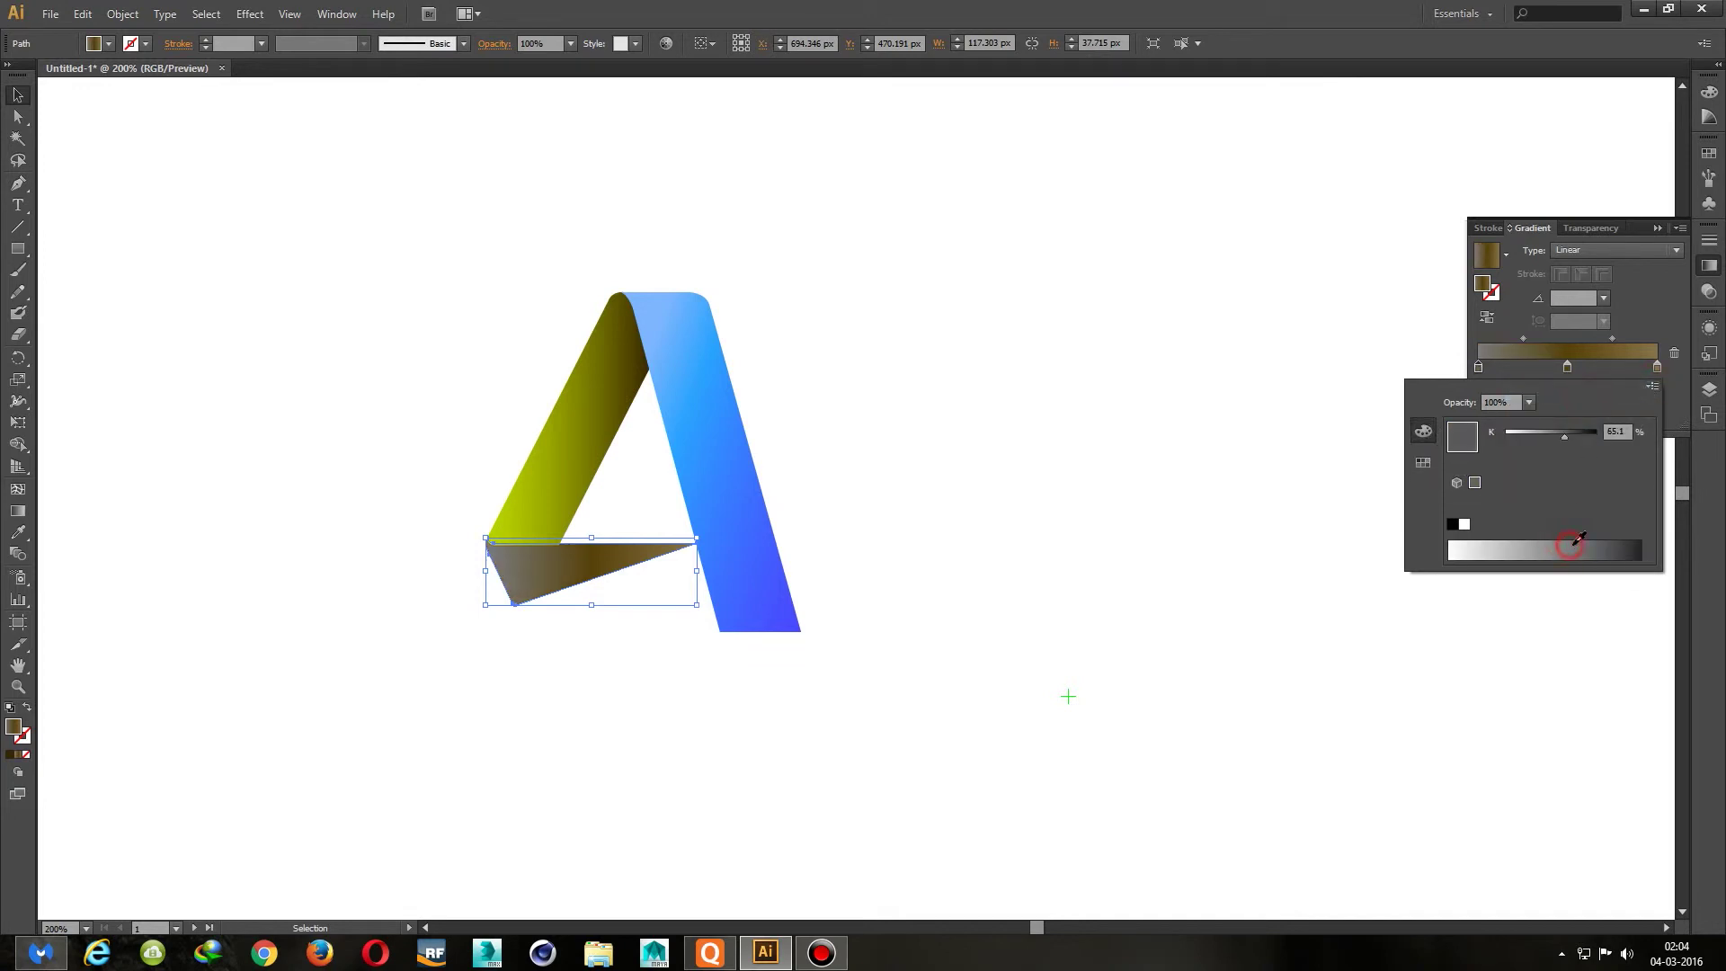
click(1598, 368)
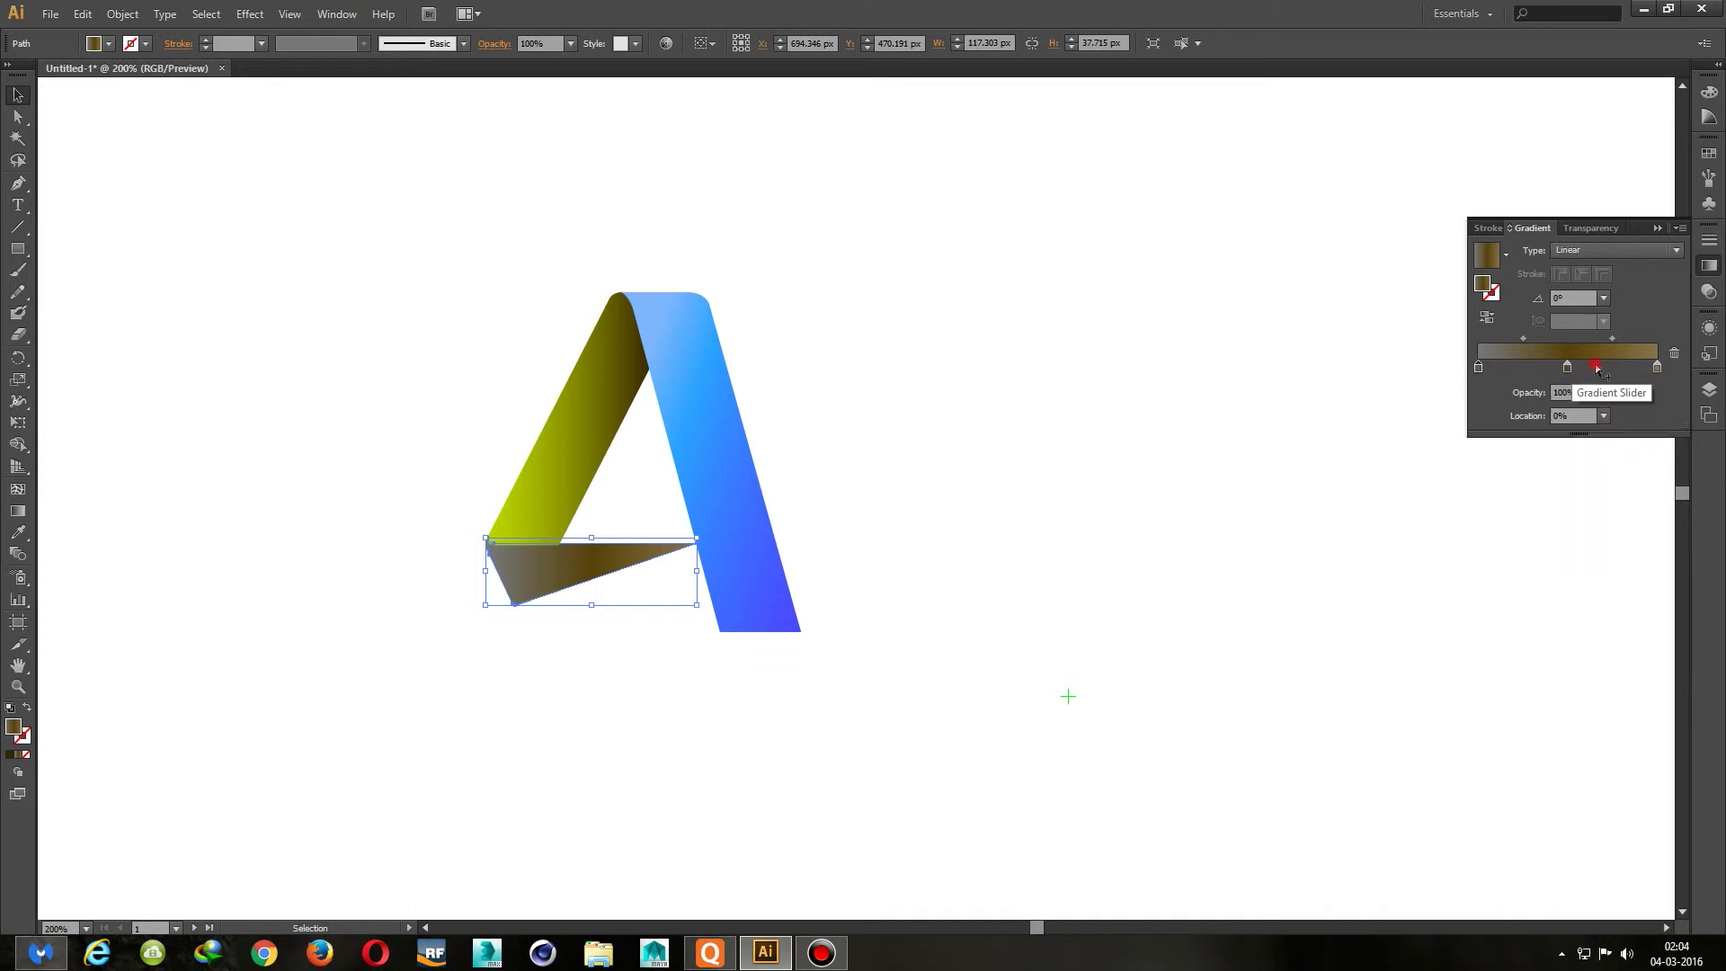
drag(1567, 368, 1462, 371)
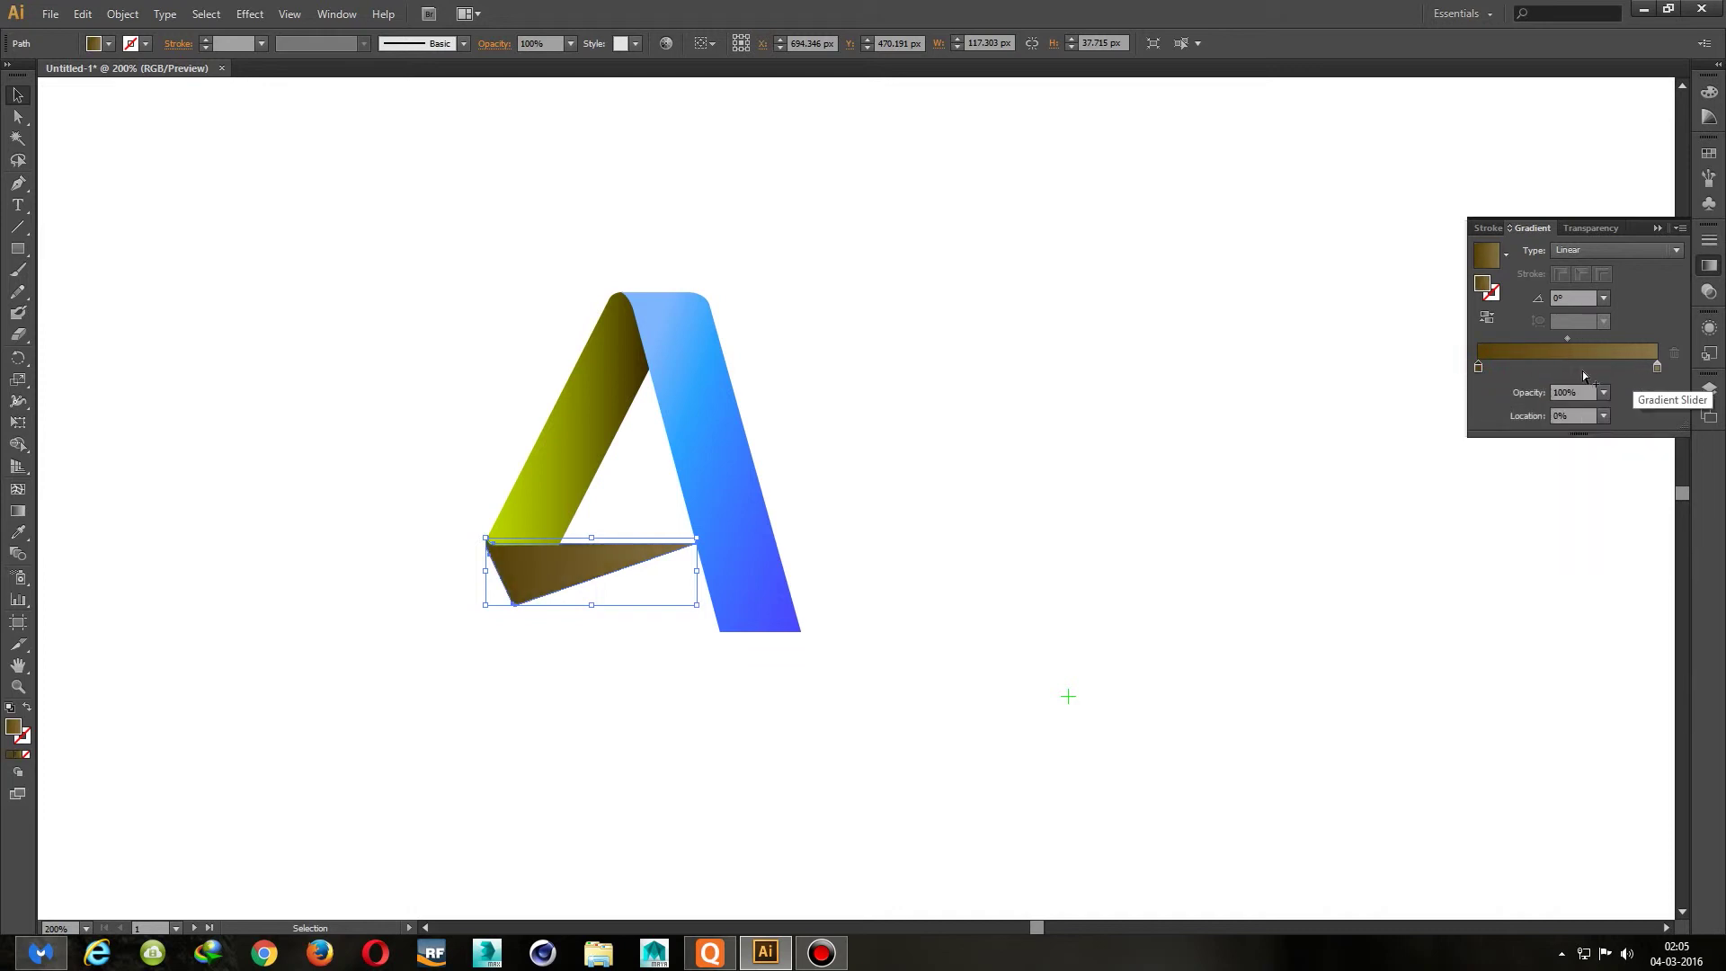
double_click(1479, 369)
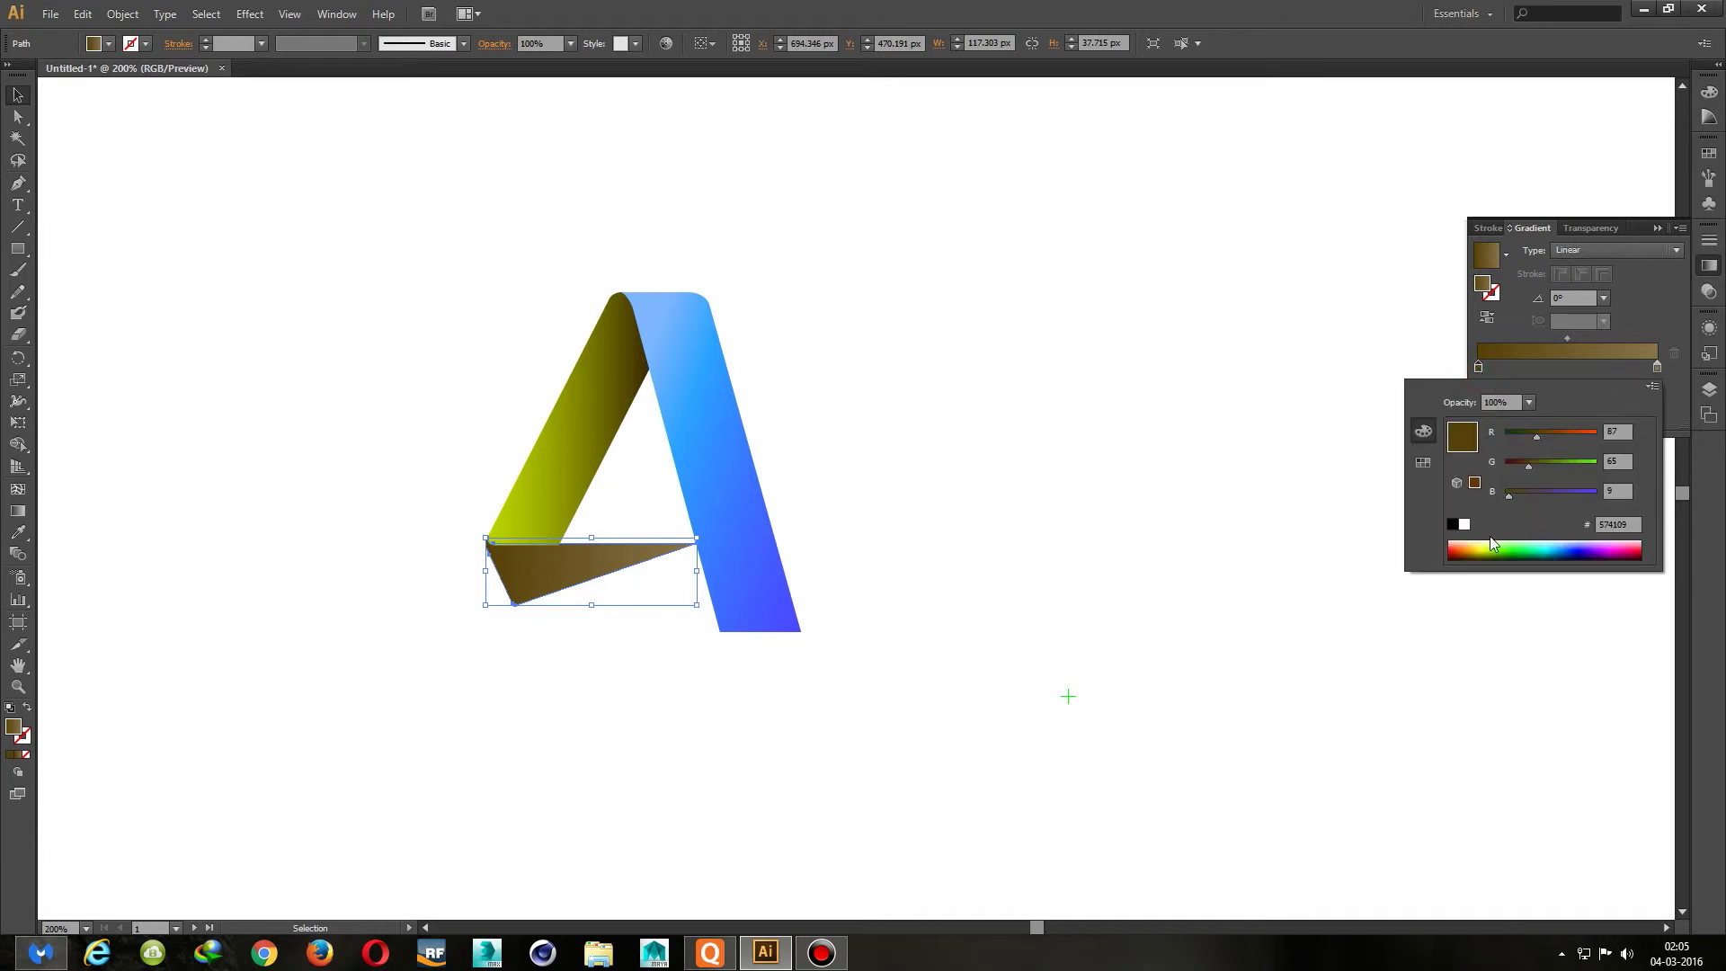
click(1650, 388)
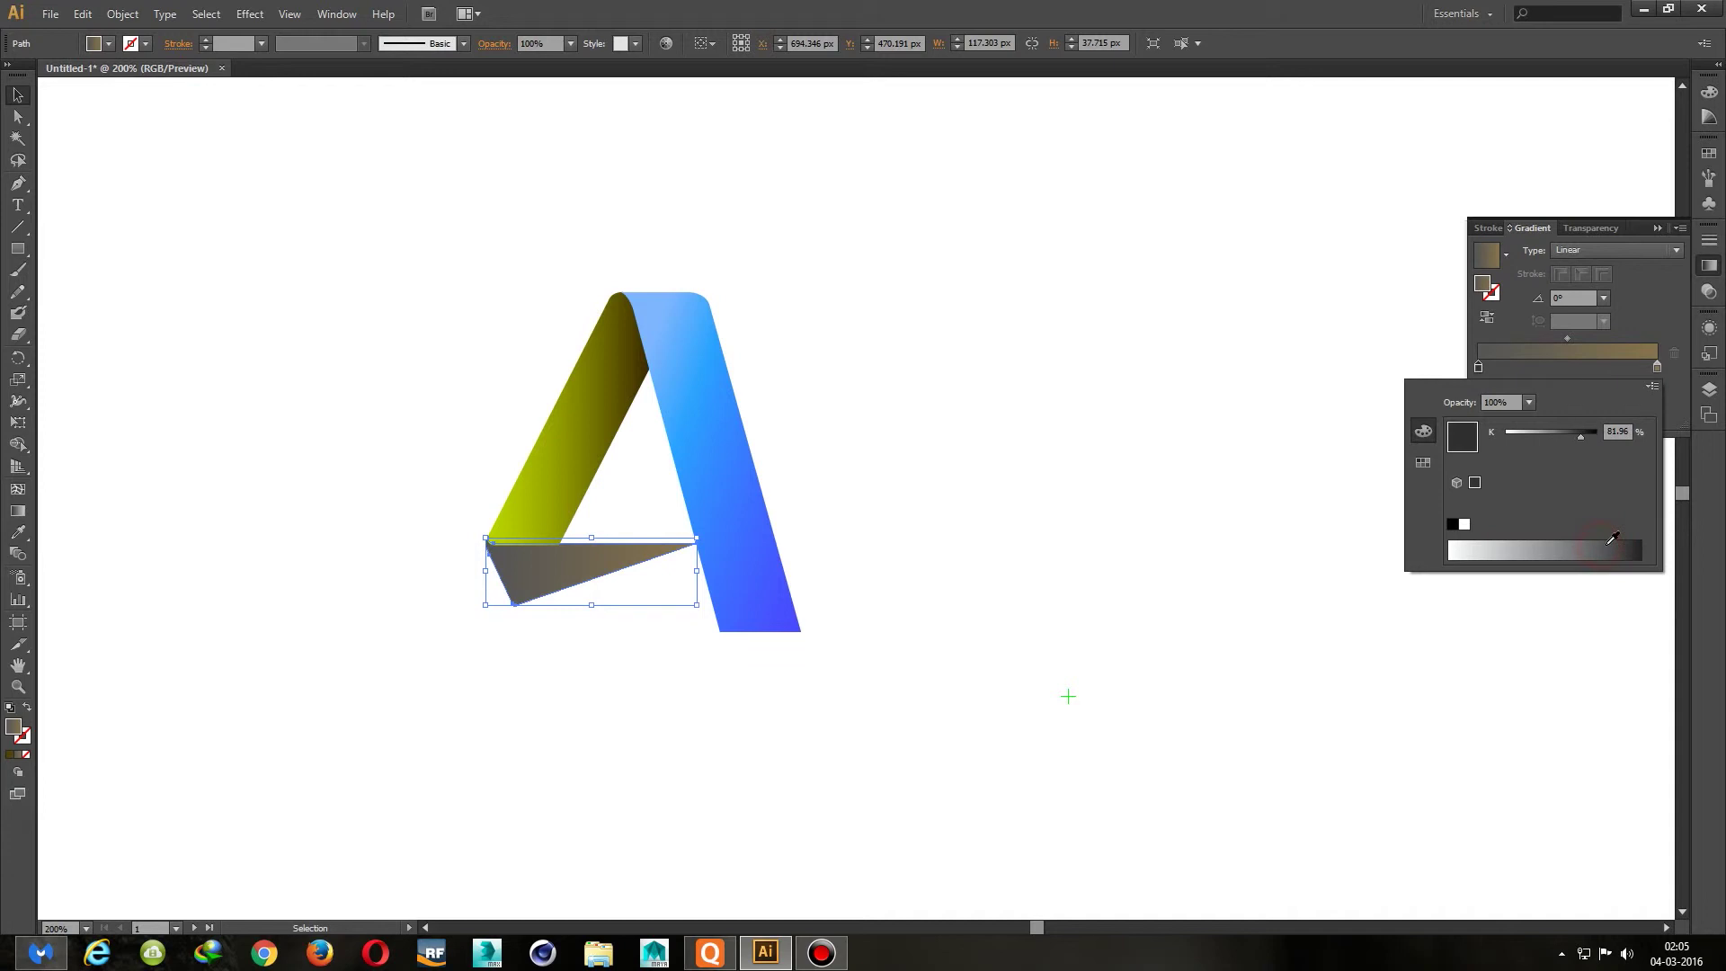
click(1596, 372)
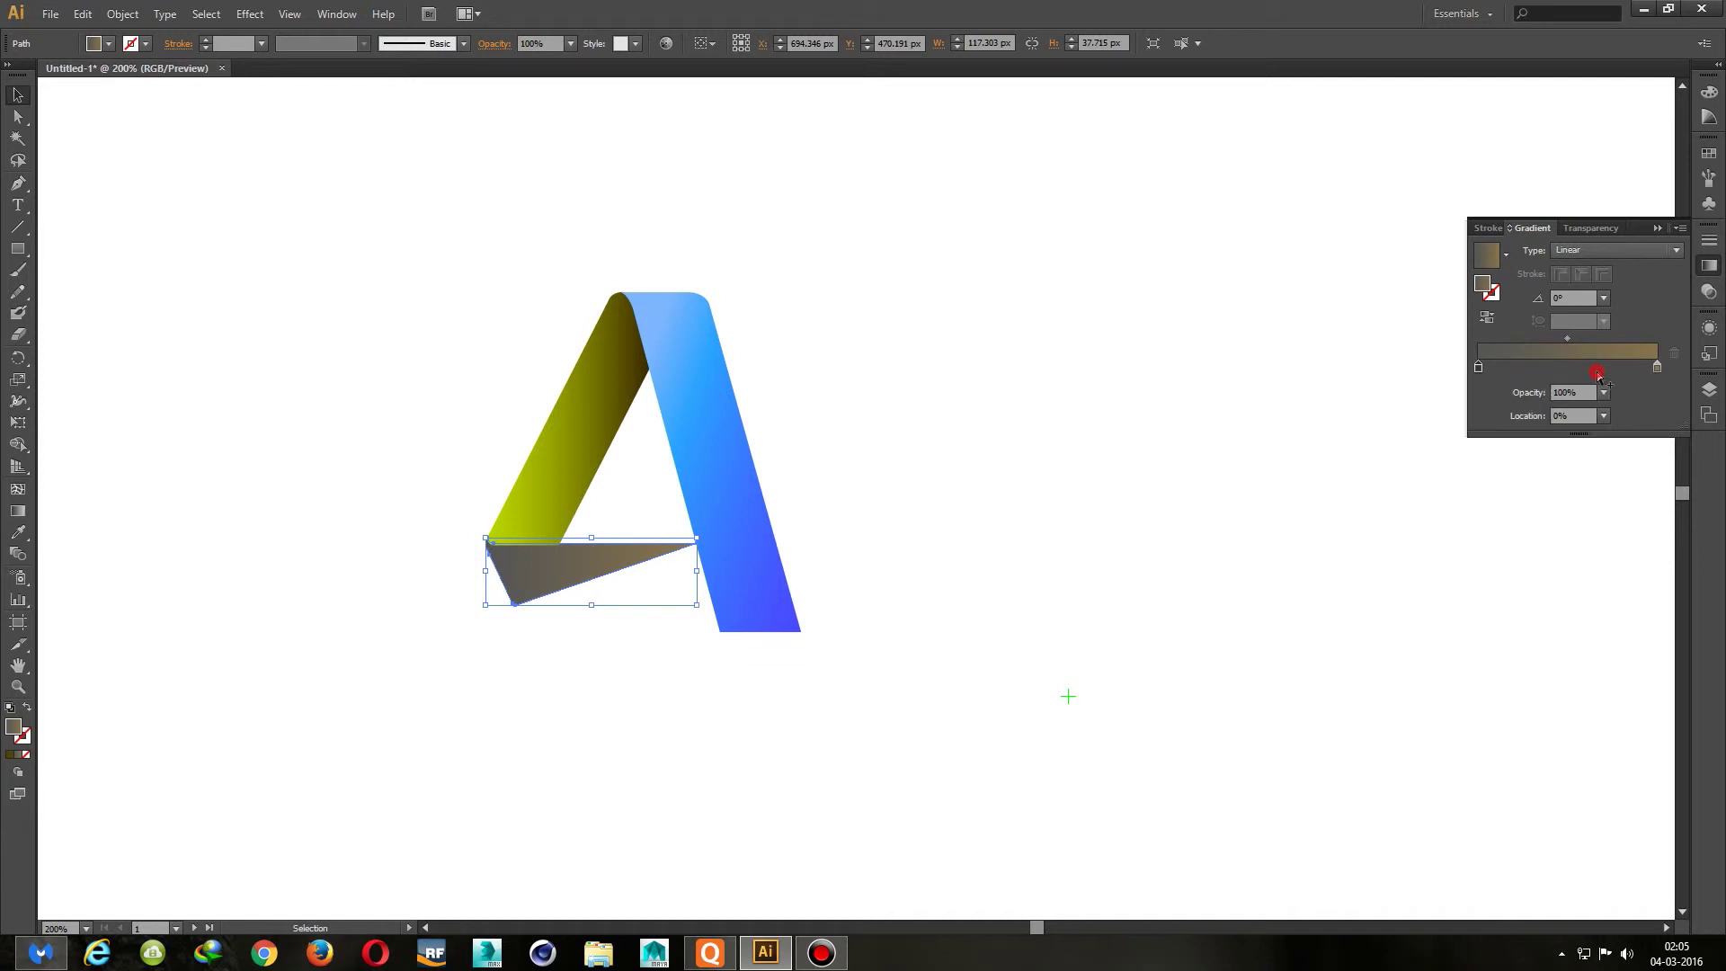
Set the right gradient stop to a light grey in Grayscale mode and deselect the triangle
double_click(1657, 369)
click(1650, 387)
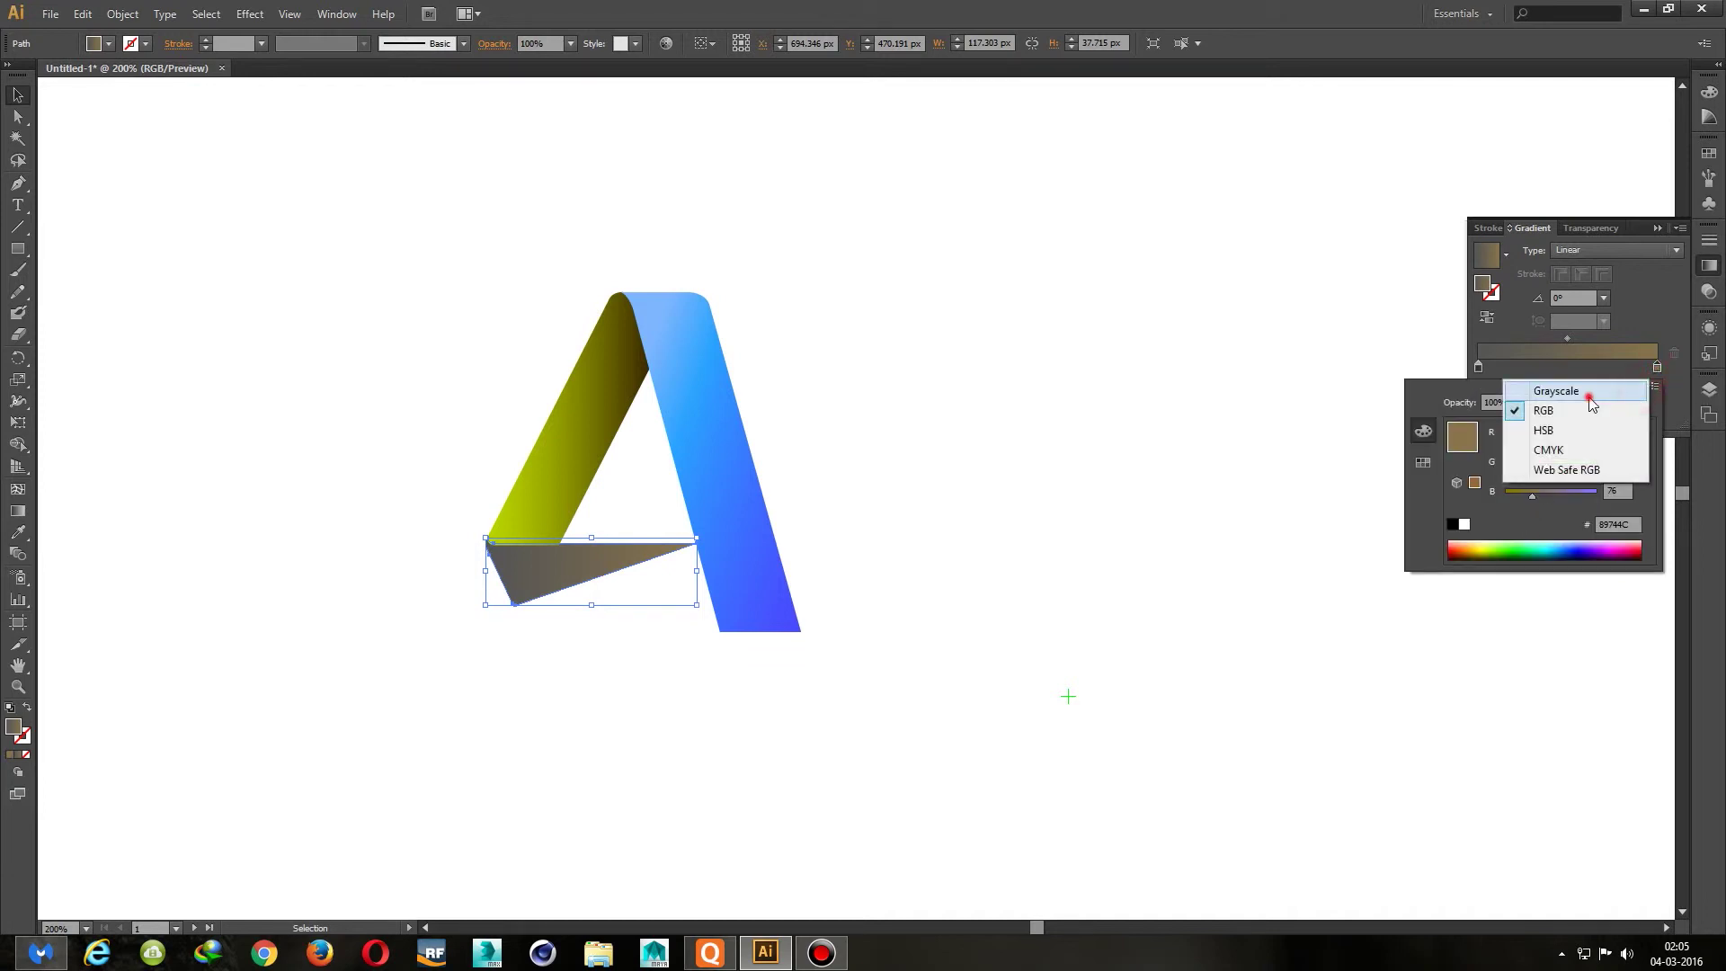
click(1506, 546)
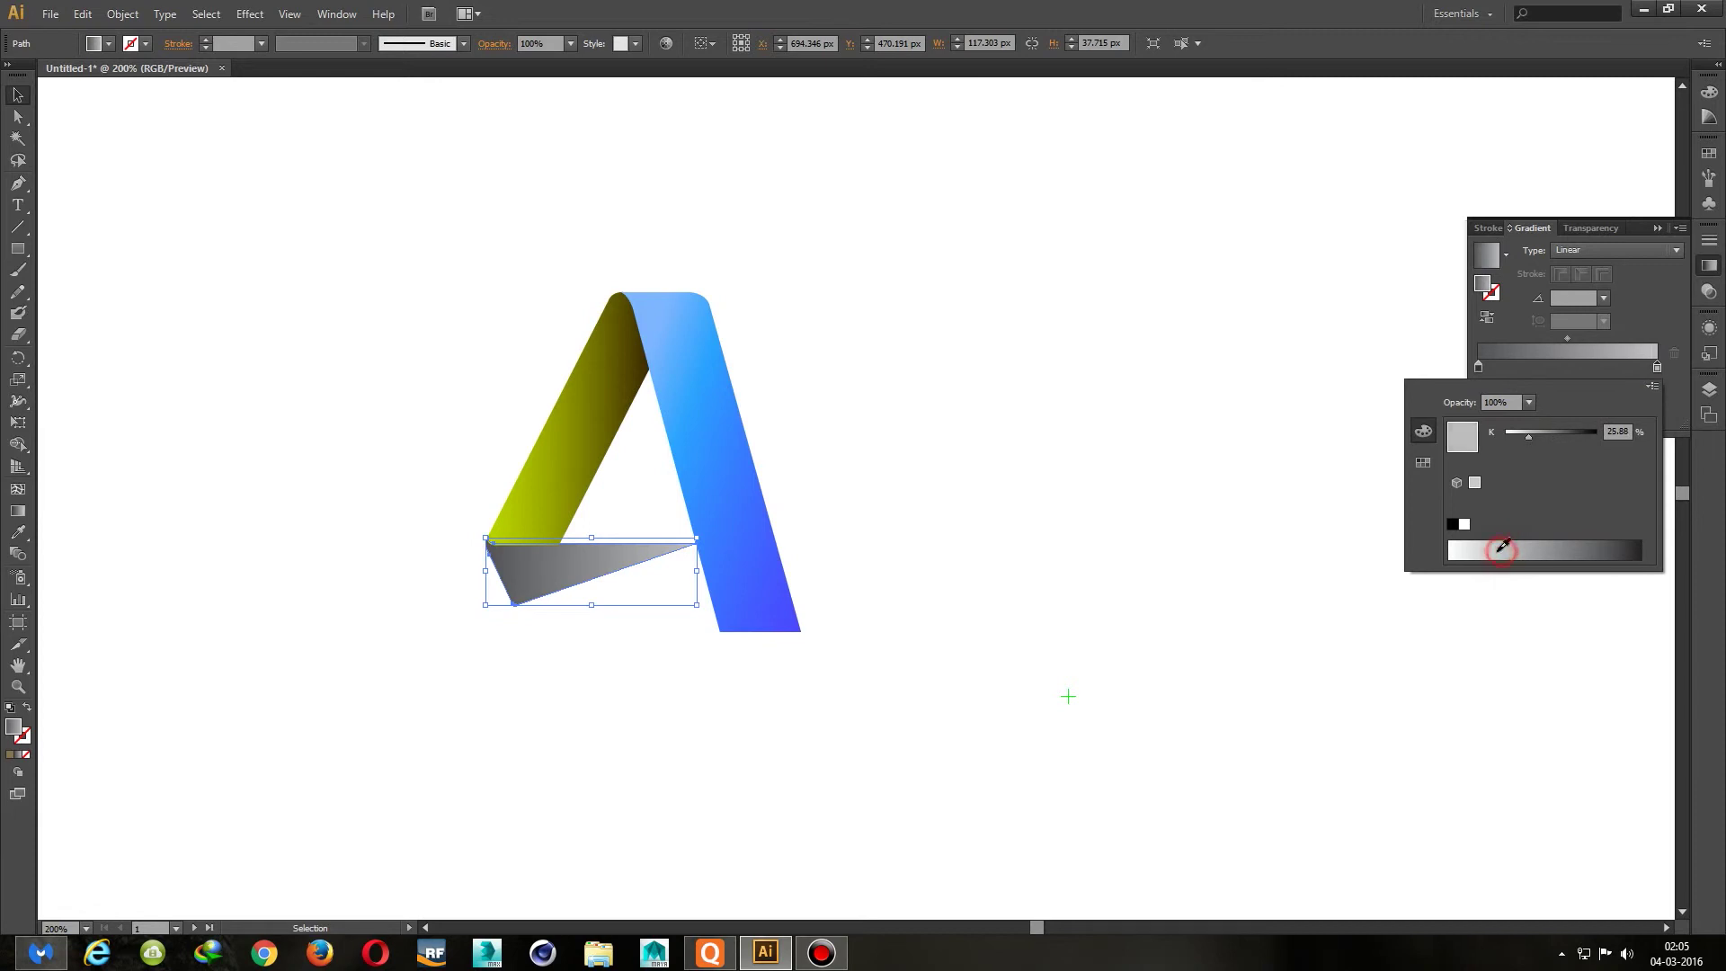
click(1460, 546)
click(1516, 543)
click(1520, 541)
click(1503, 542)
click(1492, 544)
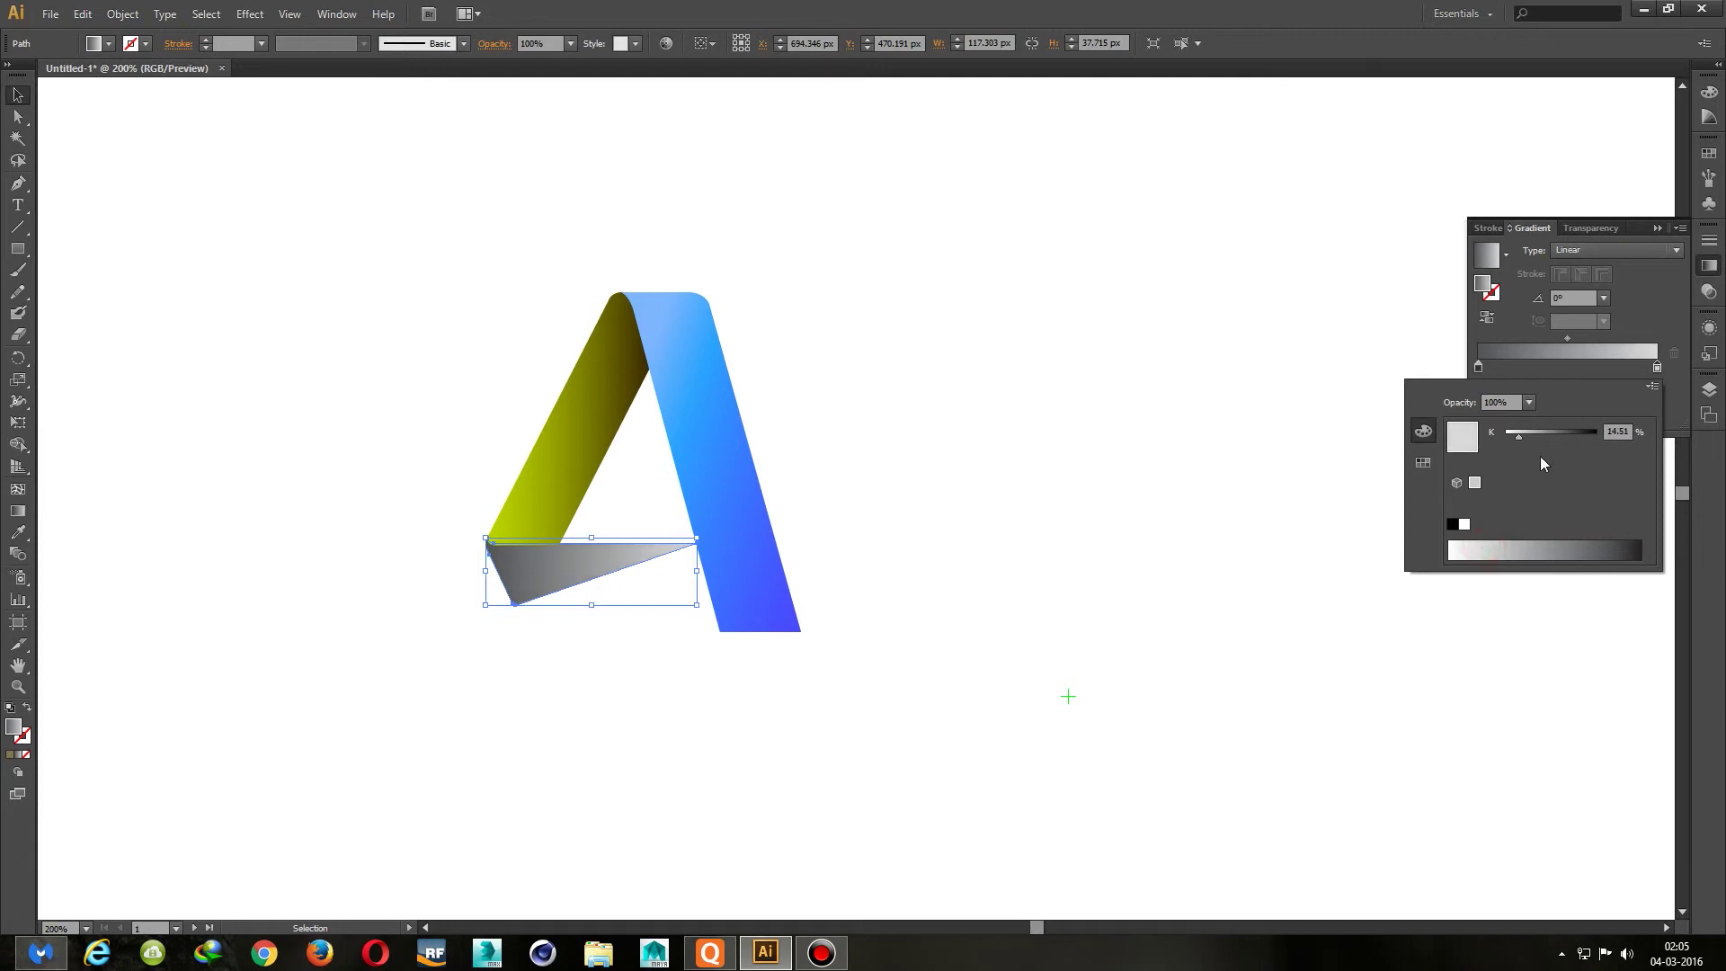
click(1588, 375)
click(1210, 466)
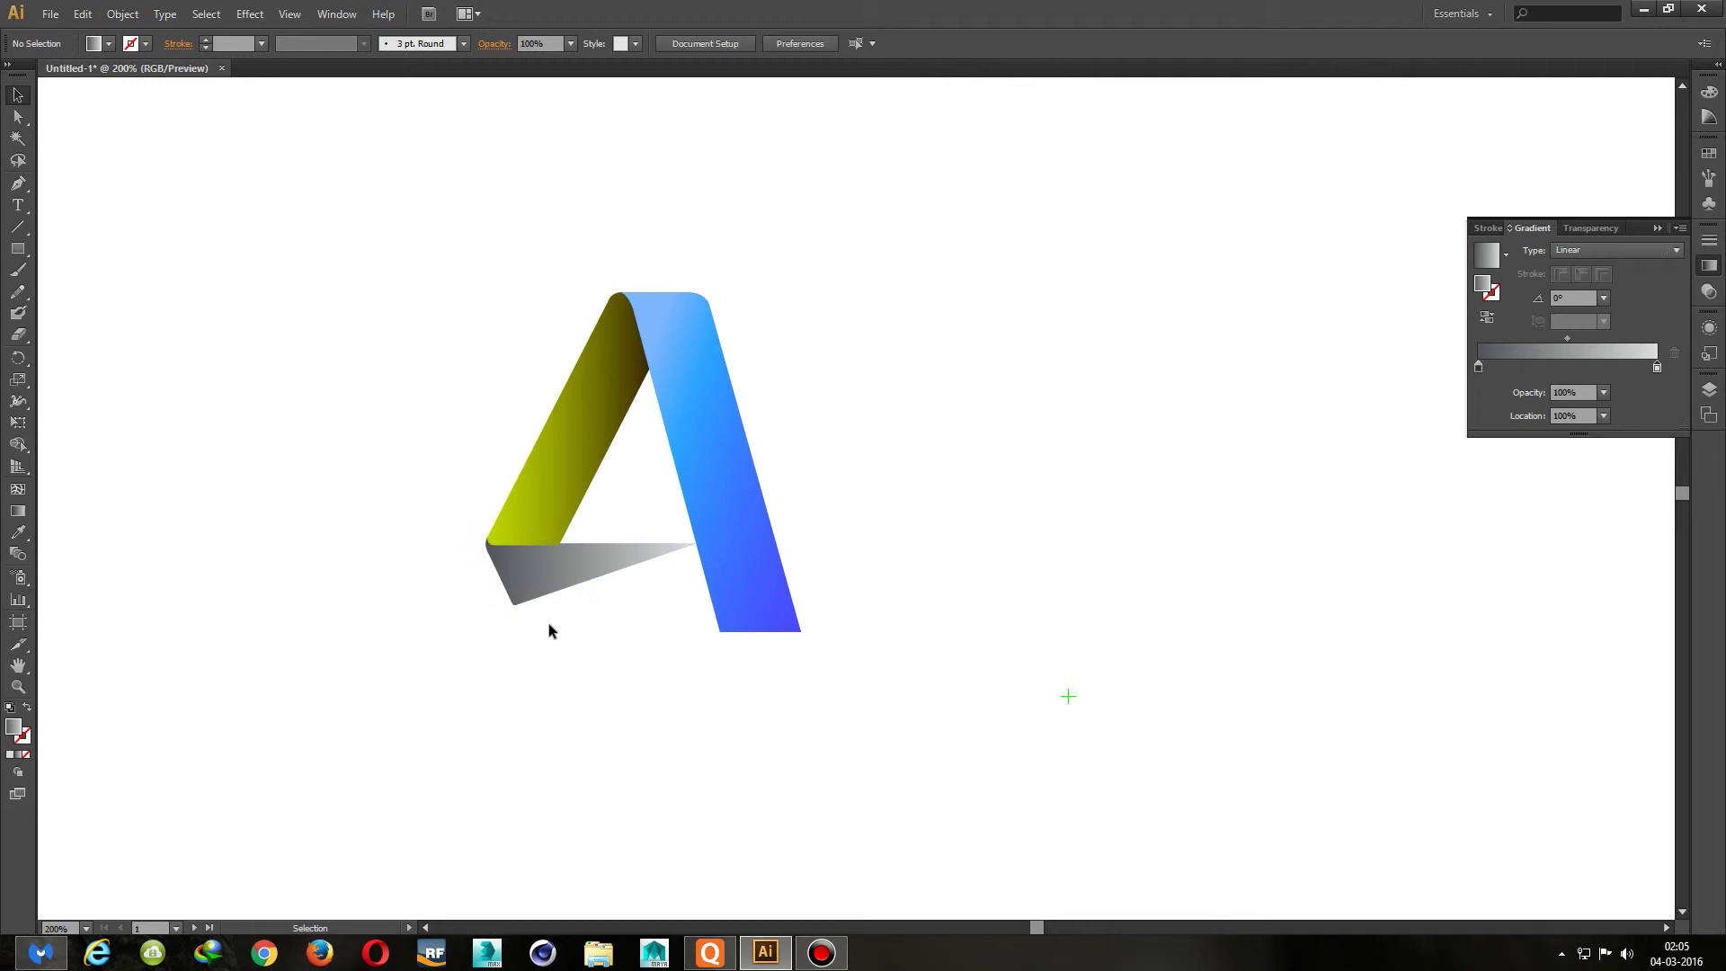
Try bringing the grey bottom triangle to the front of the stack
scroll(535, 593, up, 5)
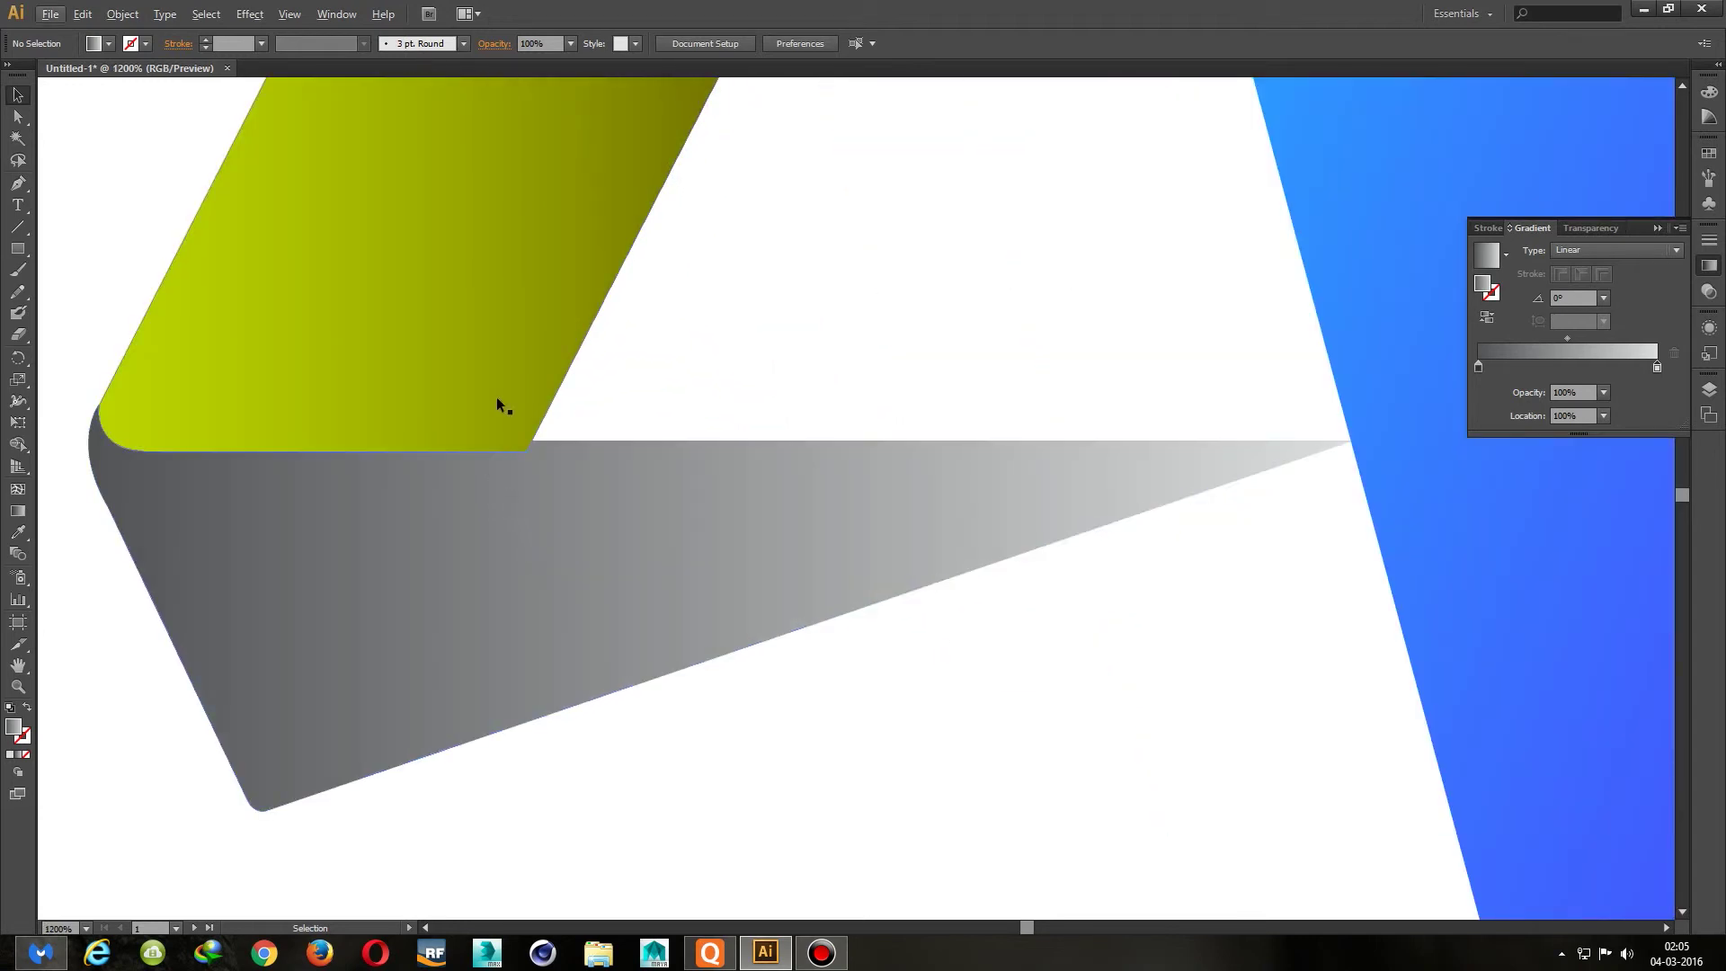
click(497, 385)
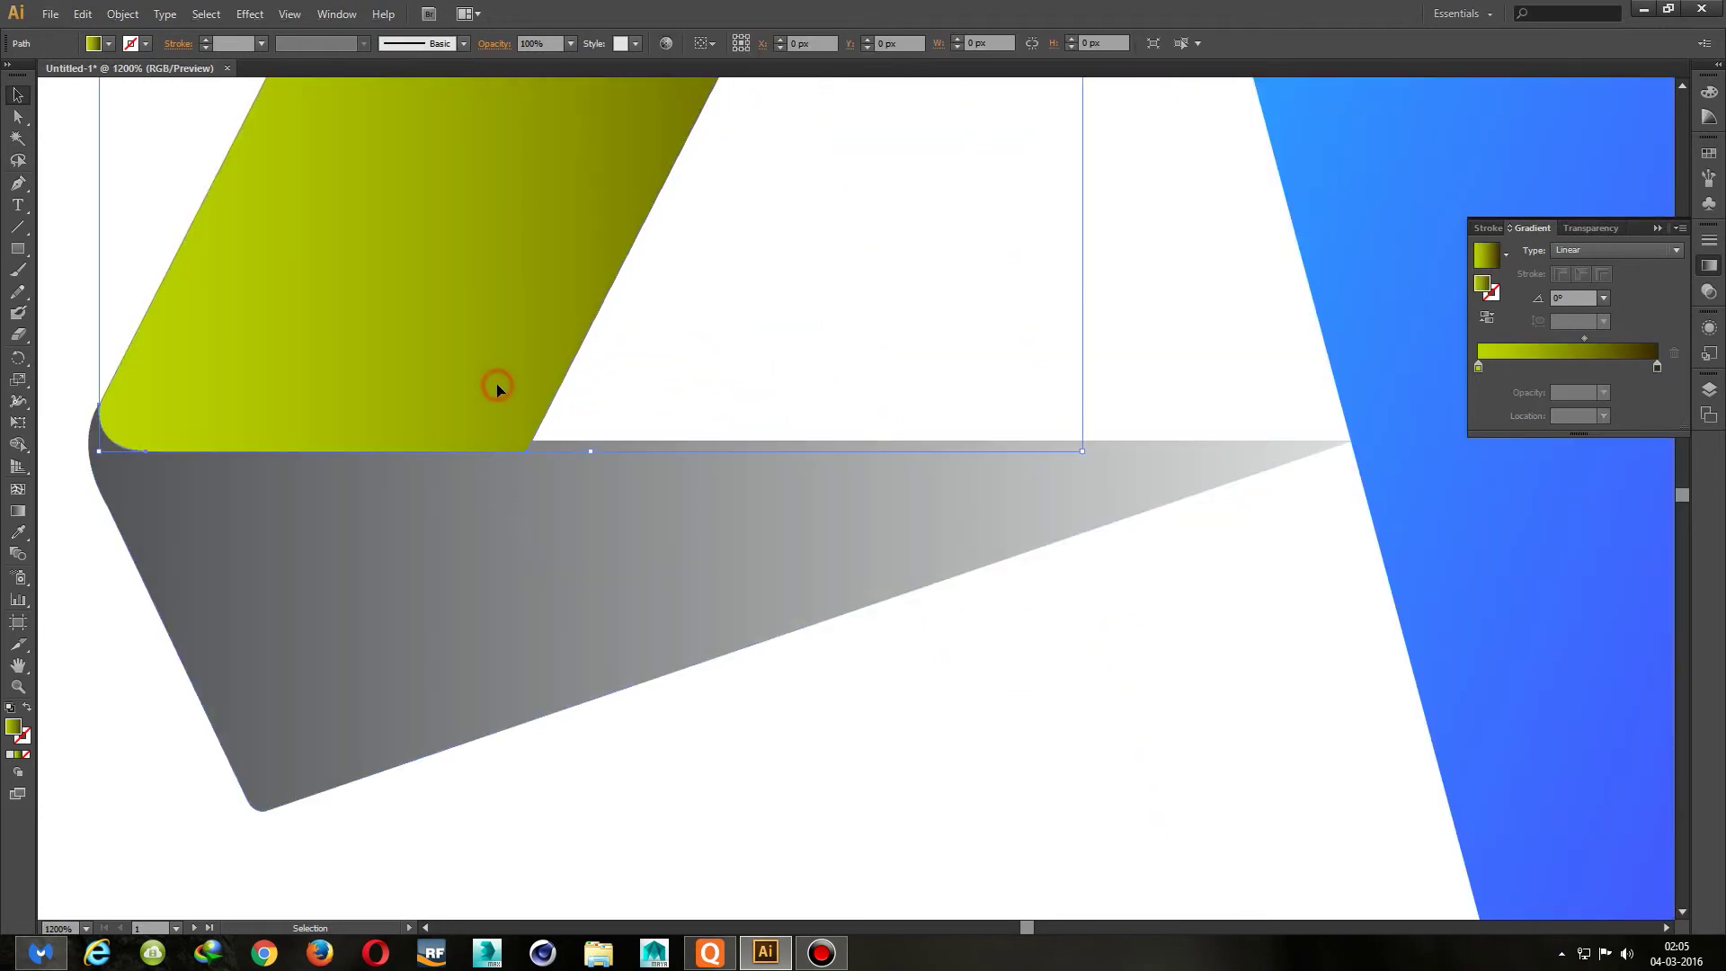
click(506, 519)
right_click(505, 518)
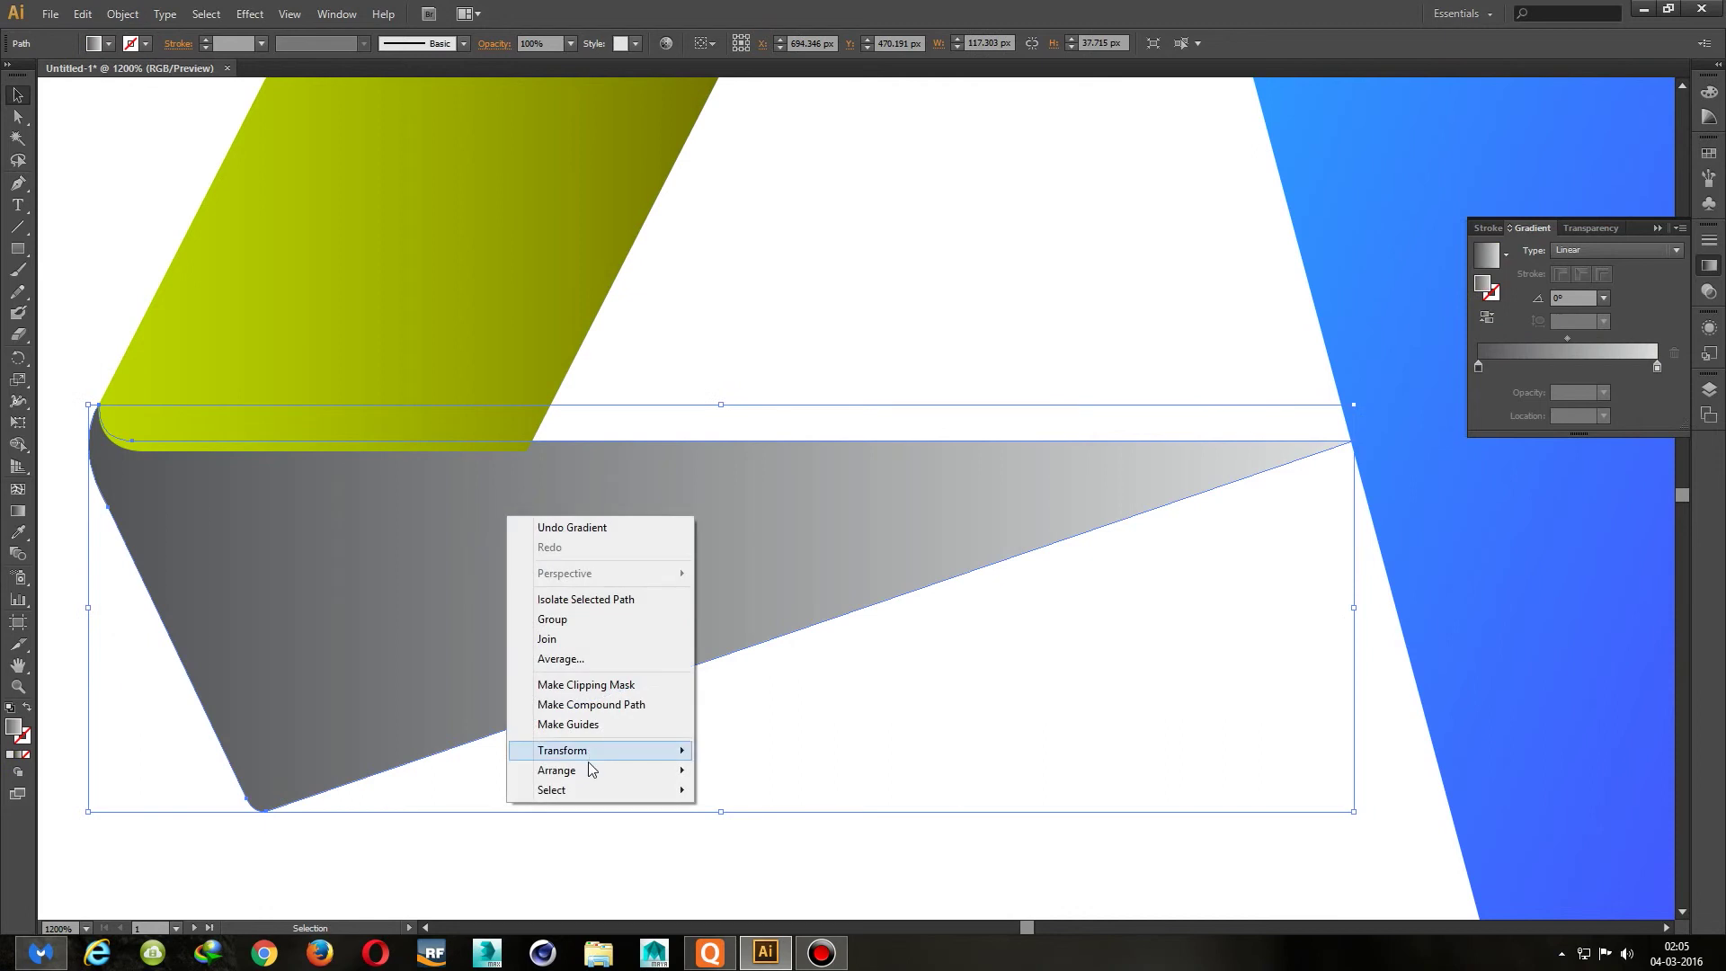
click(710, 769)
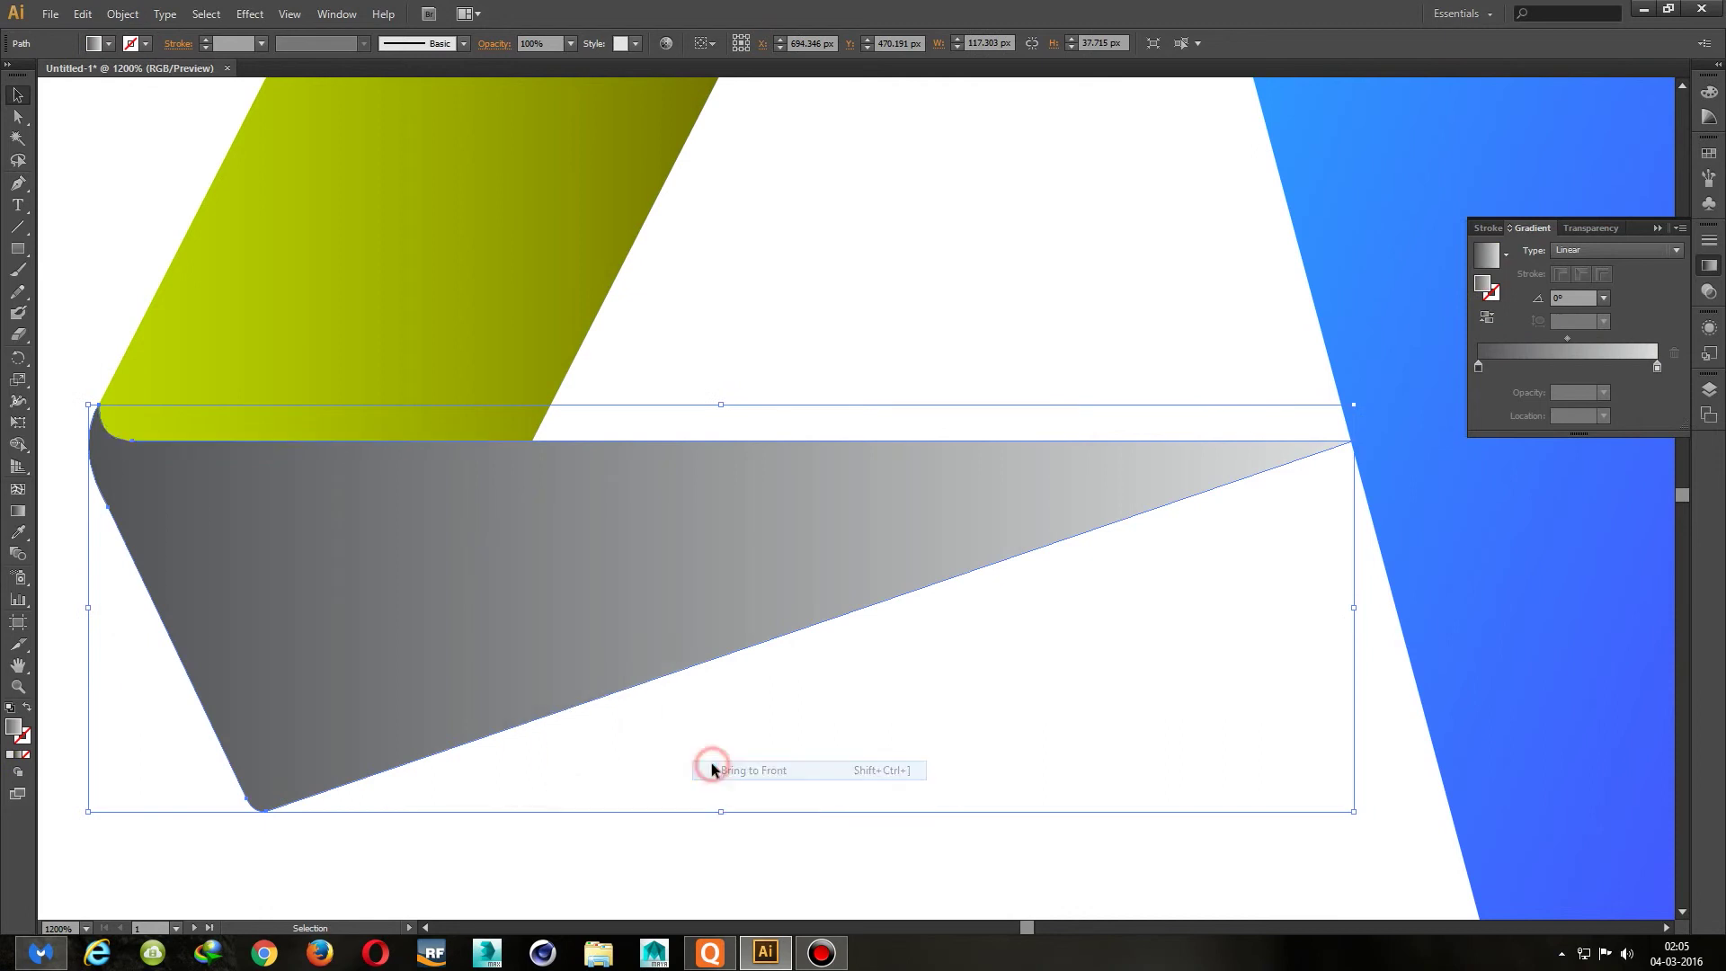
click(595, 861)
scroll(581, 800, down, 5)
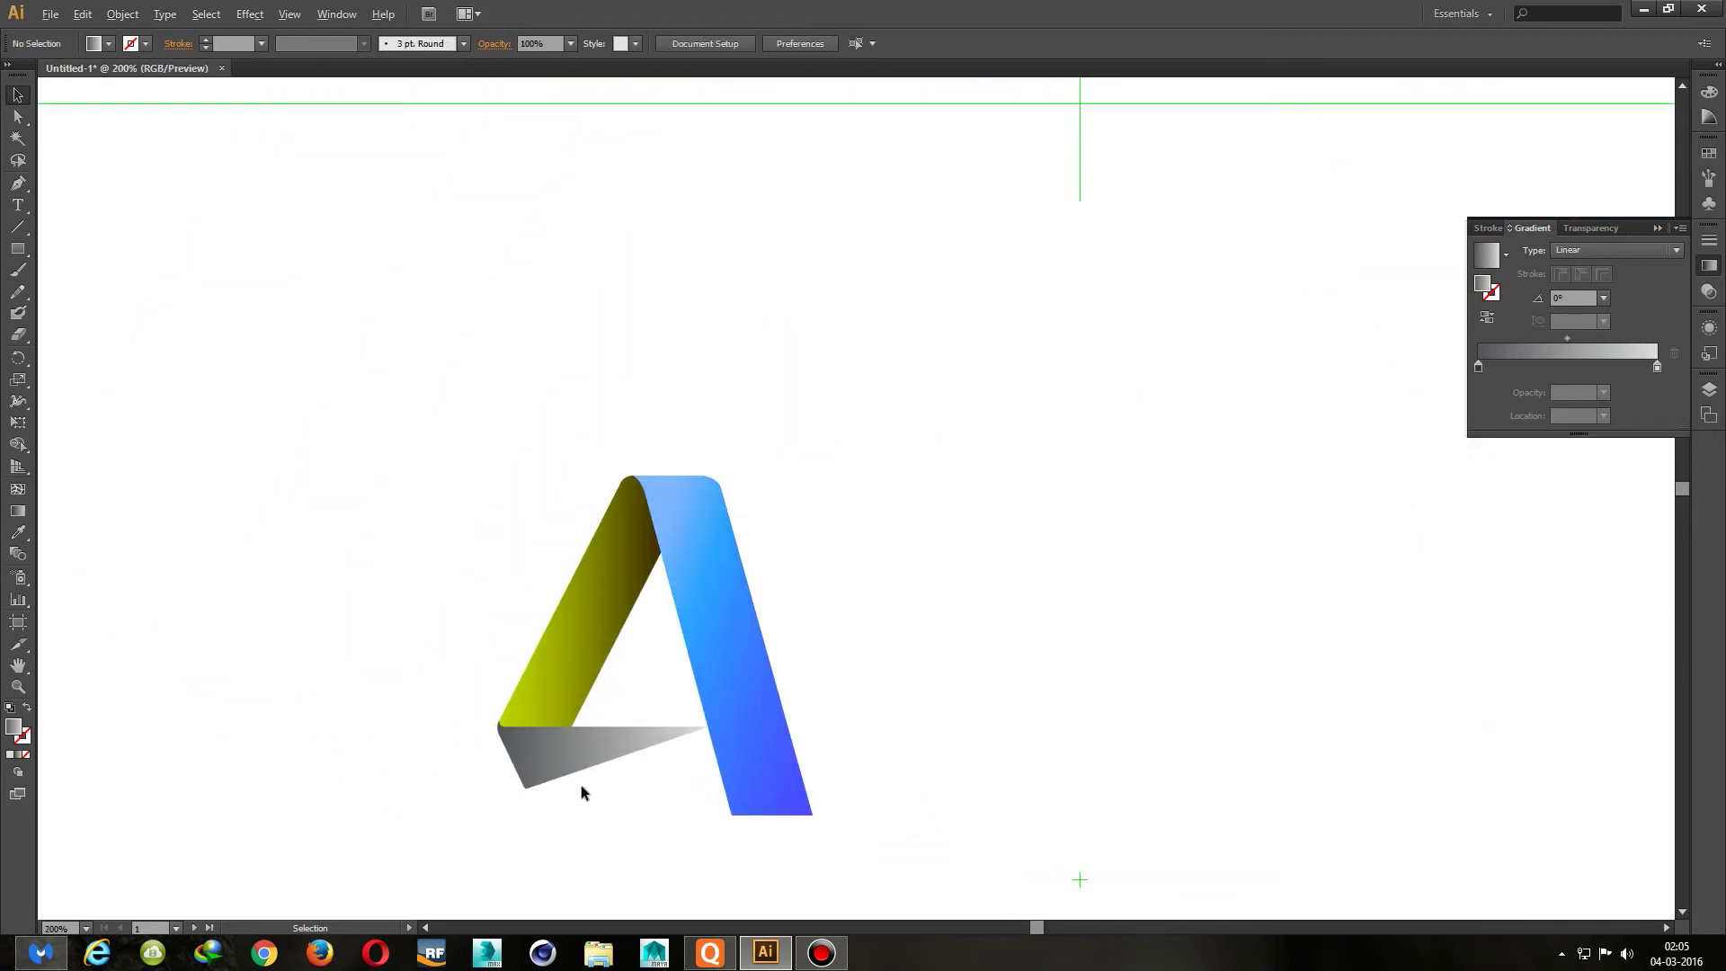
scroll(581, 785, up, 3)
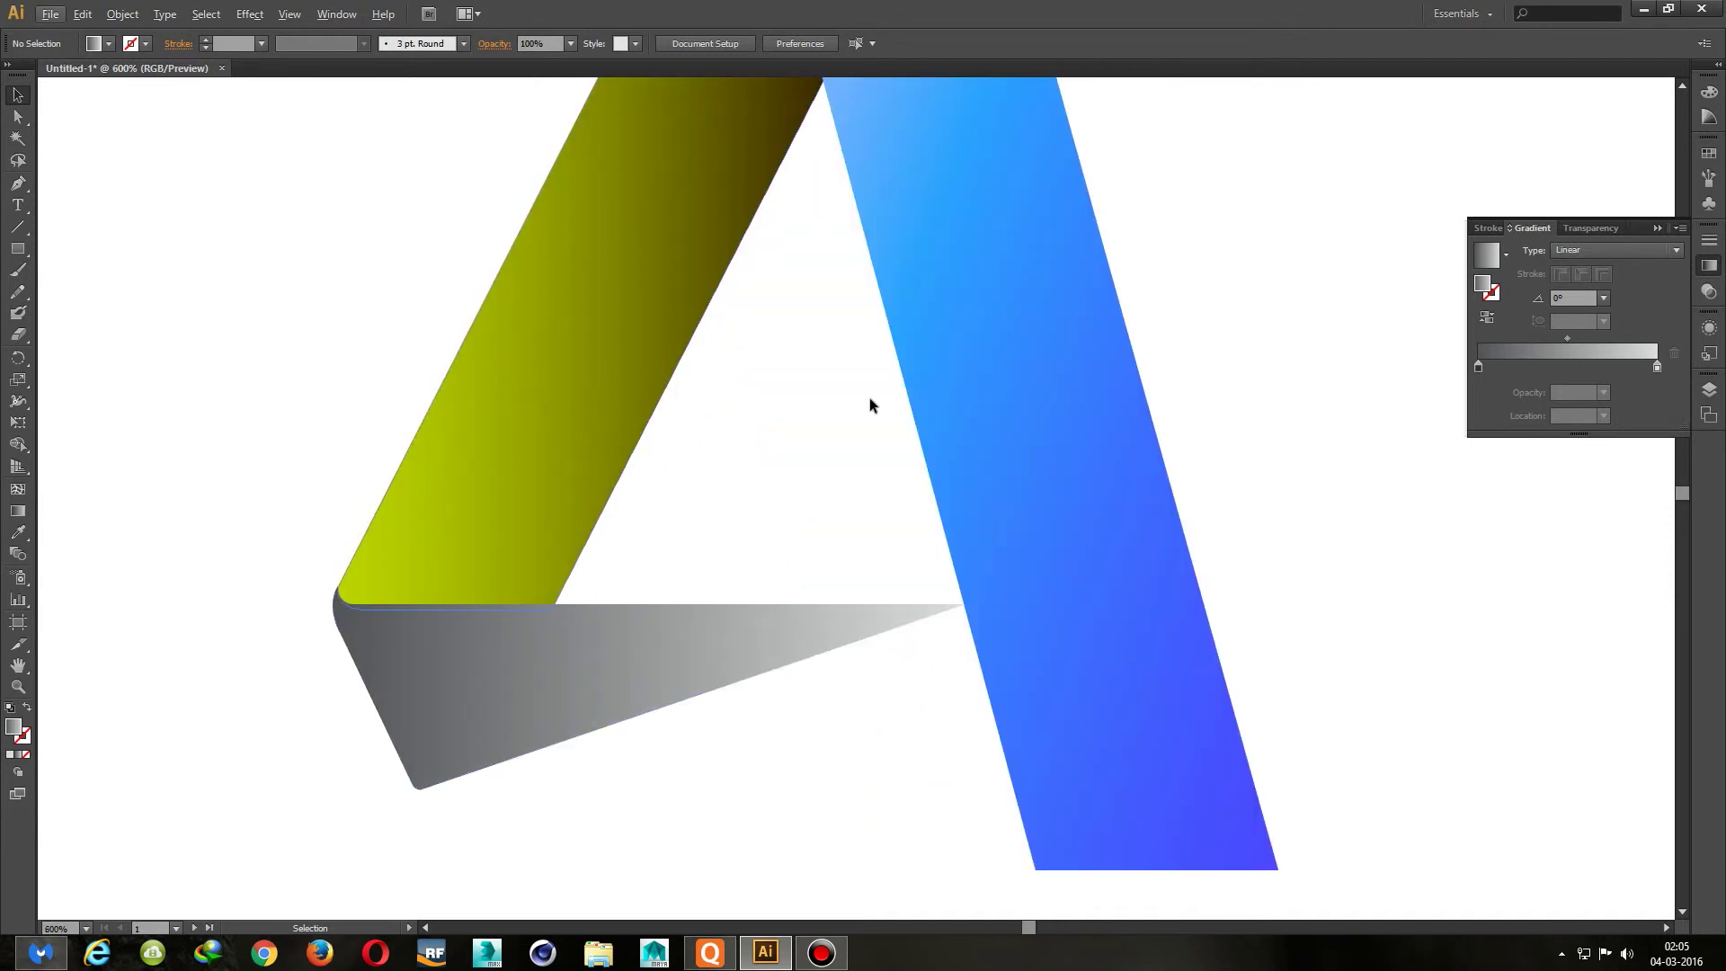
Send the grey triangle to the back, then undo that change
drag(1217, 278, 1048, 276)
click(490, 674)
right_click(487, 681)
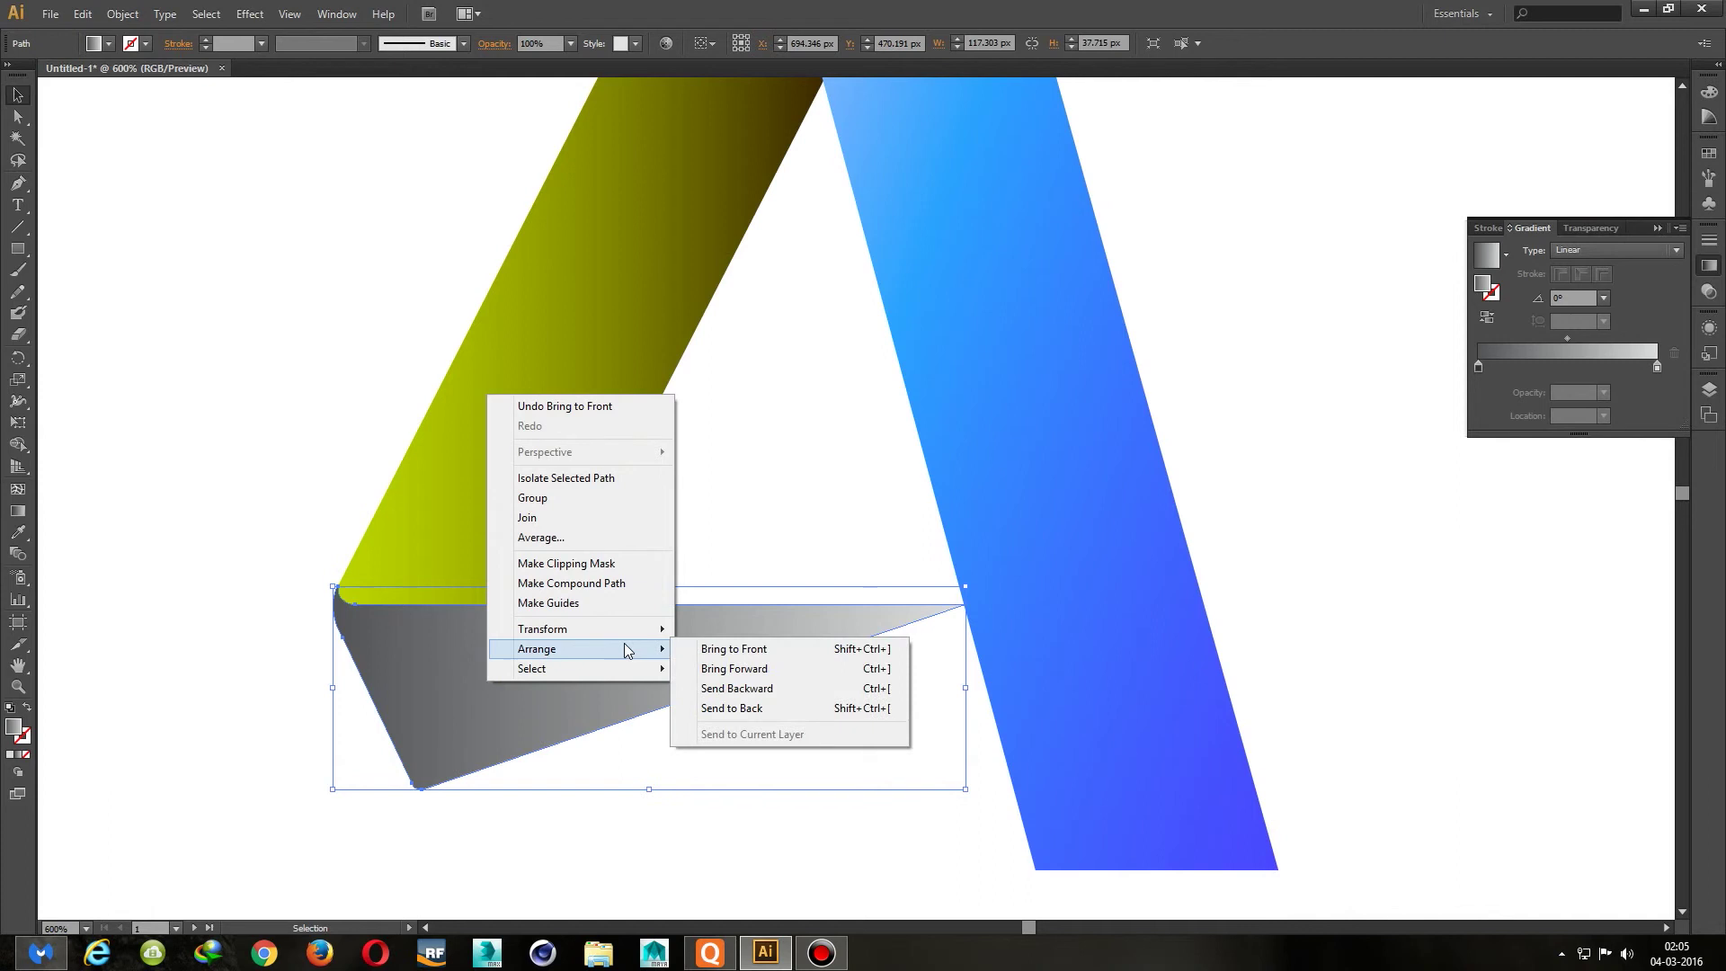
click(730, 708)
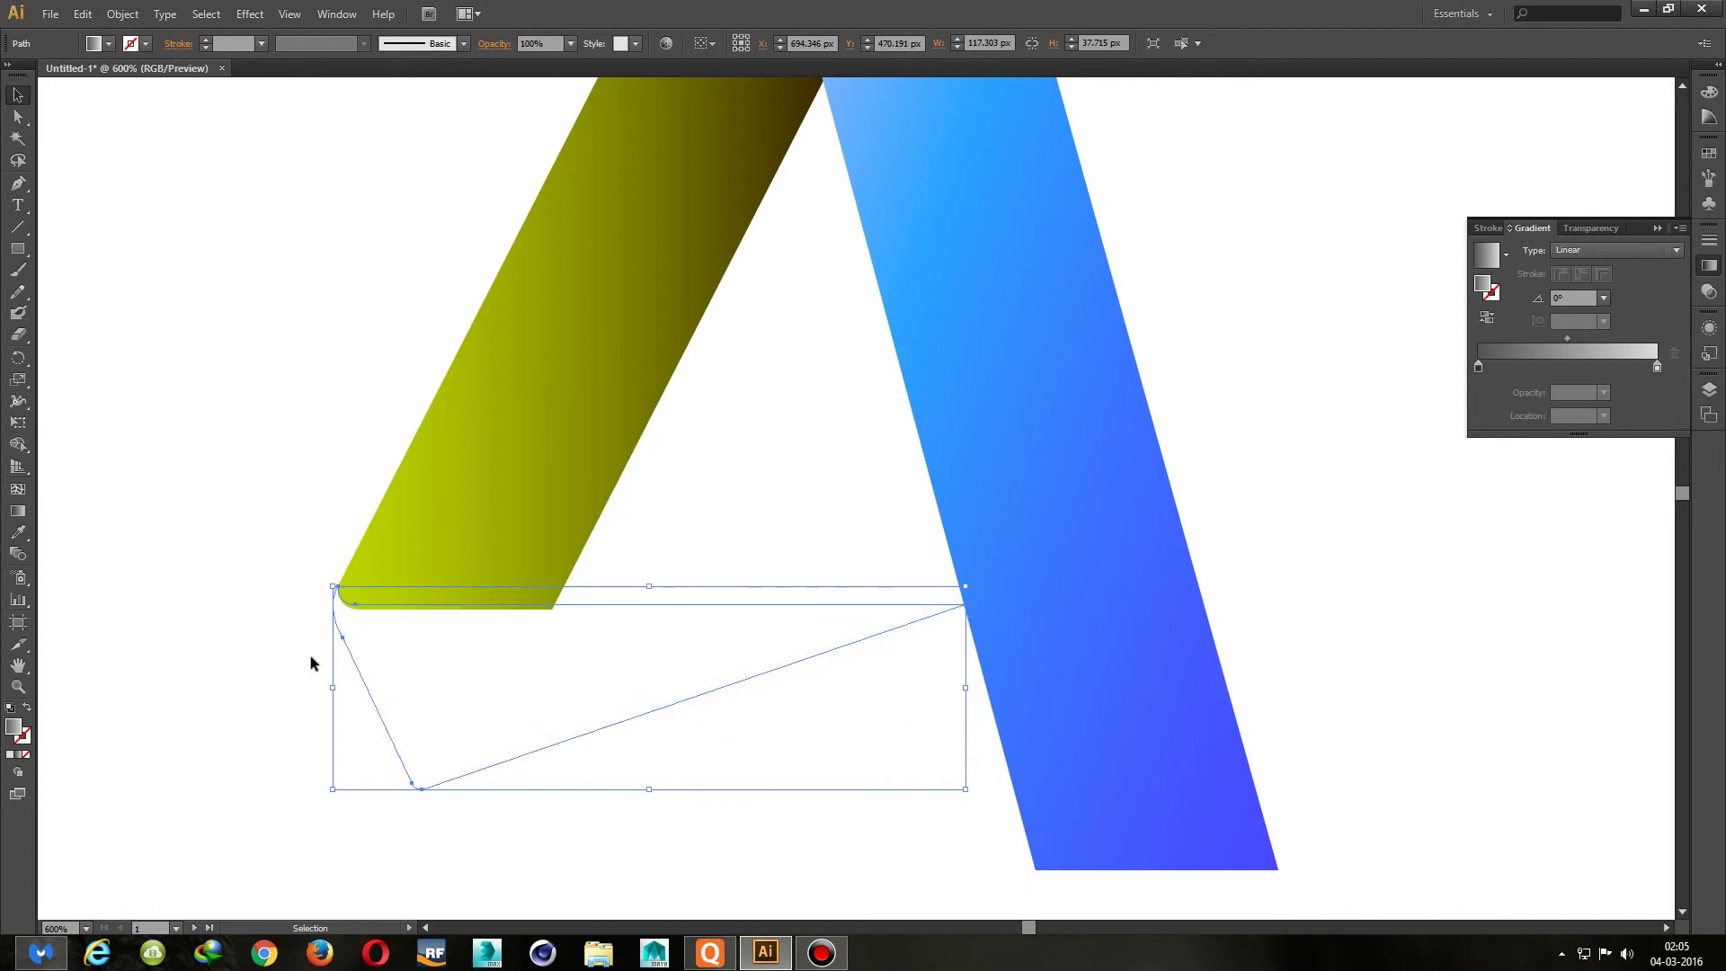
key(ctrl+z)
Bring the yellow band to the front and scroll to check the overlap
right_click(455, 523)
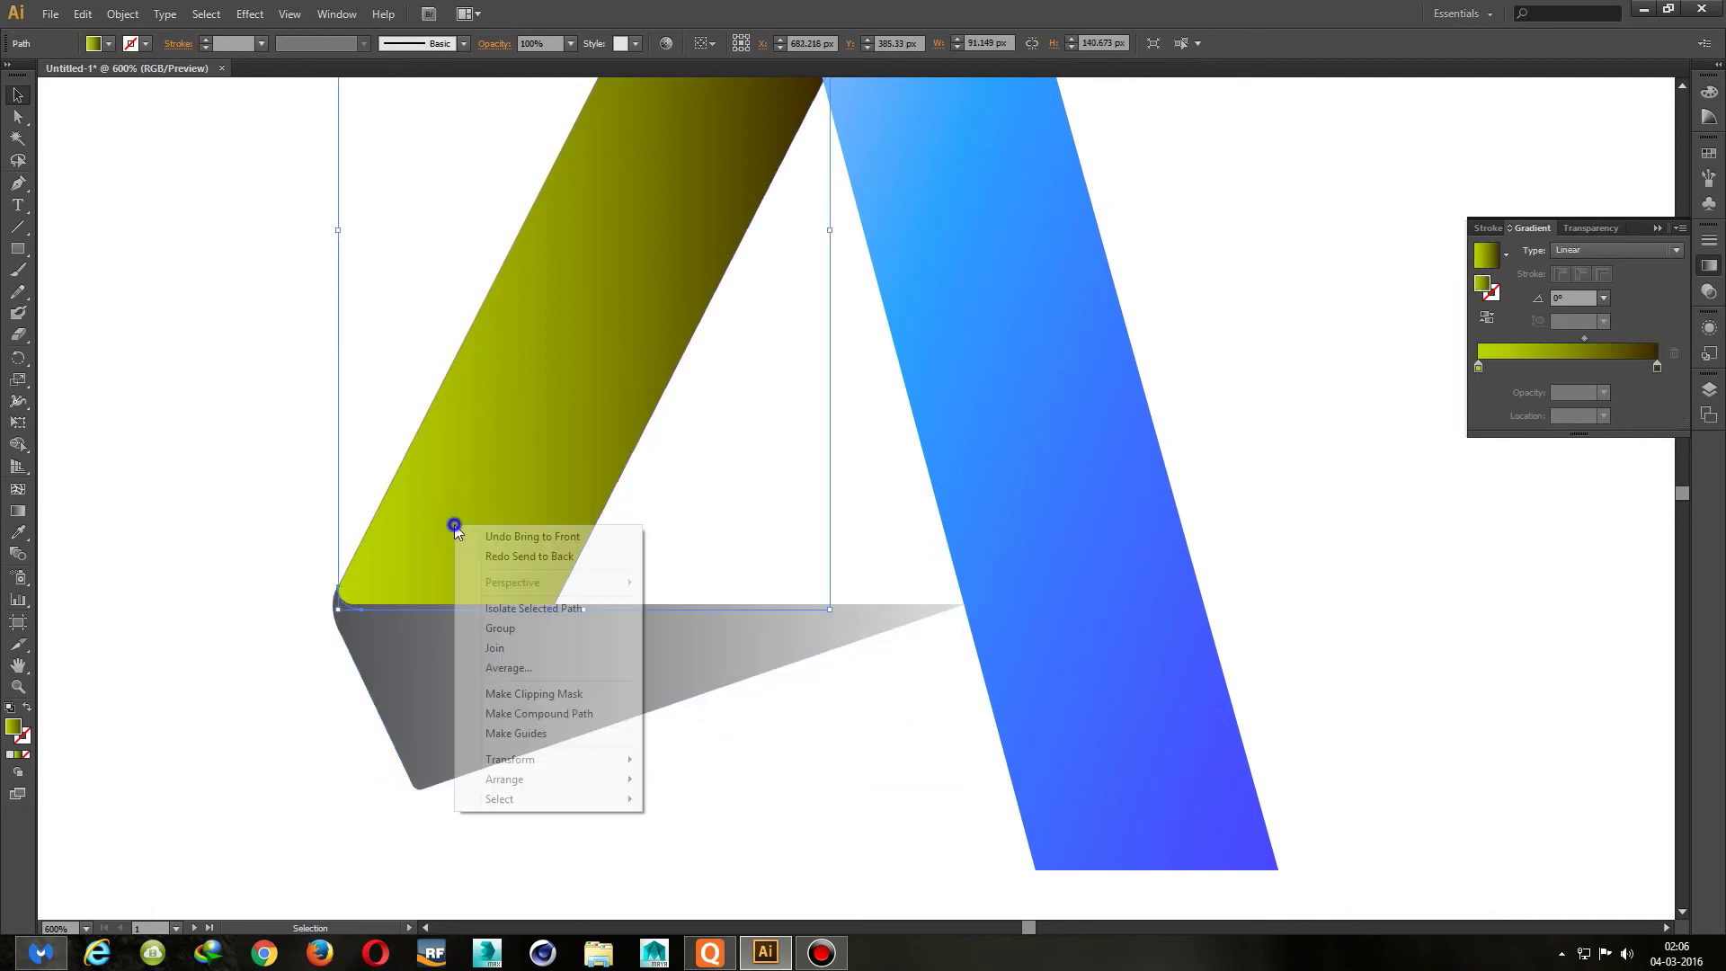
mouse_move(509, 759)
click(666, 778)
click(214, 675)
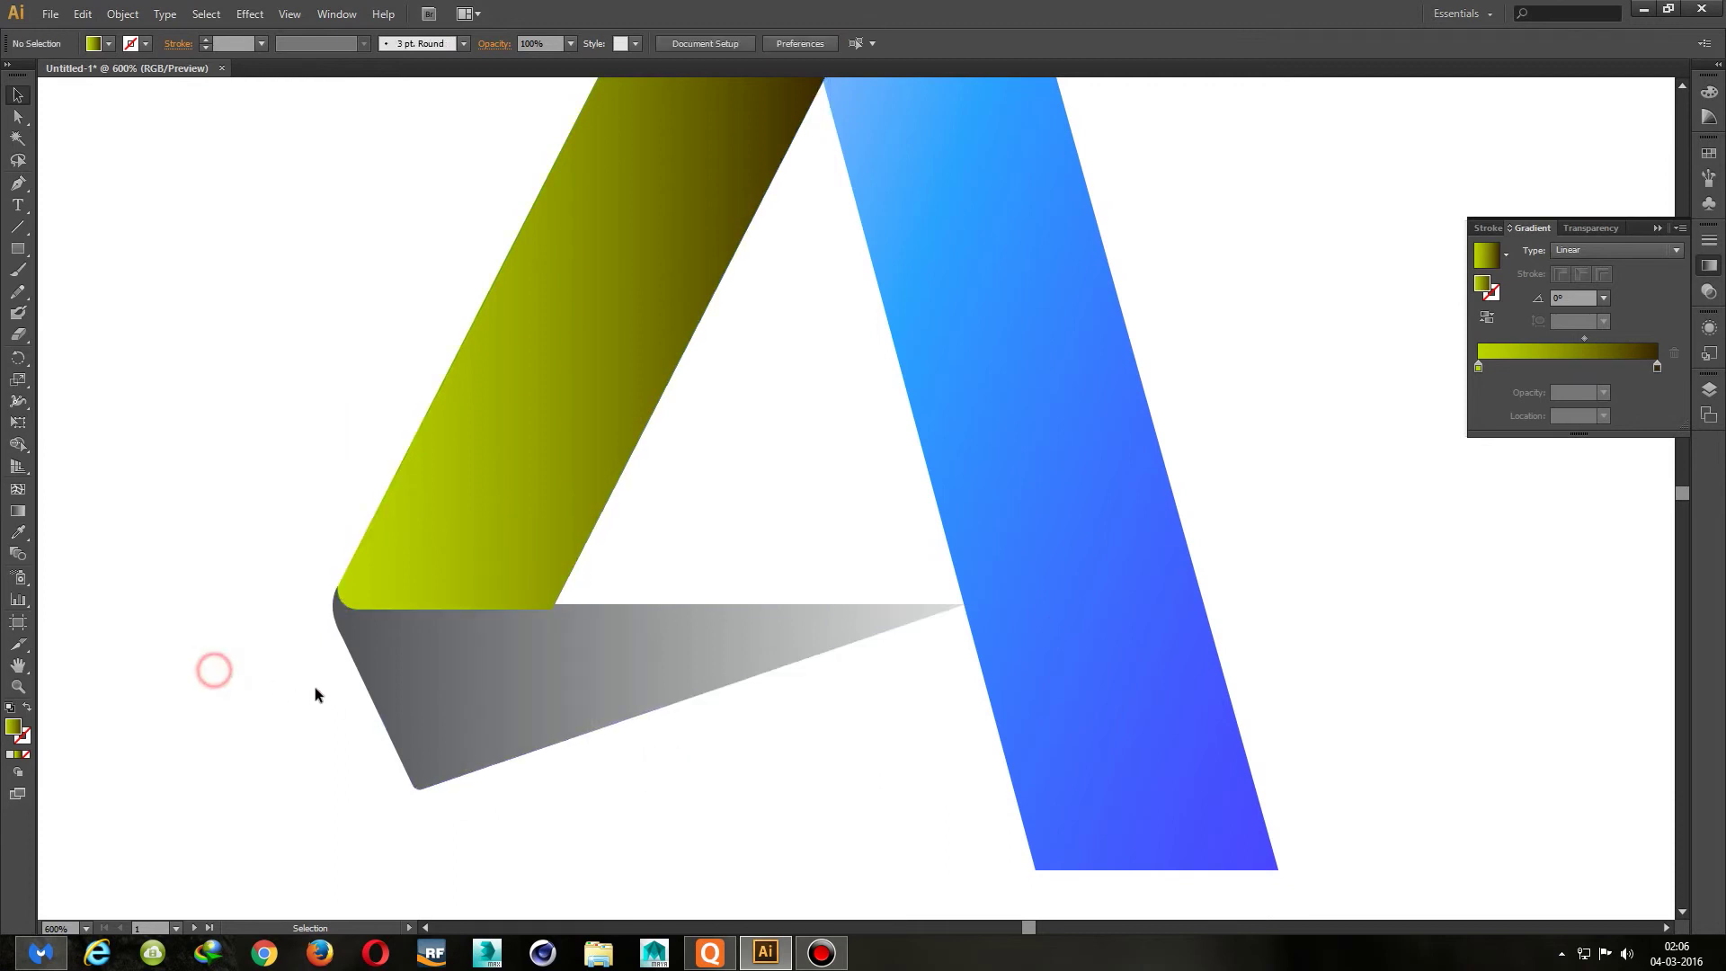
scroll(601, 698, down, 1)
scroll(601, 698, down, 1)
scroll(601, 698, up, 1)
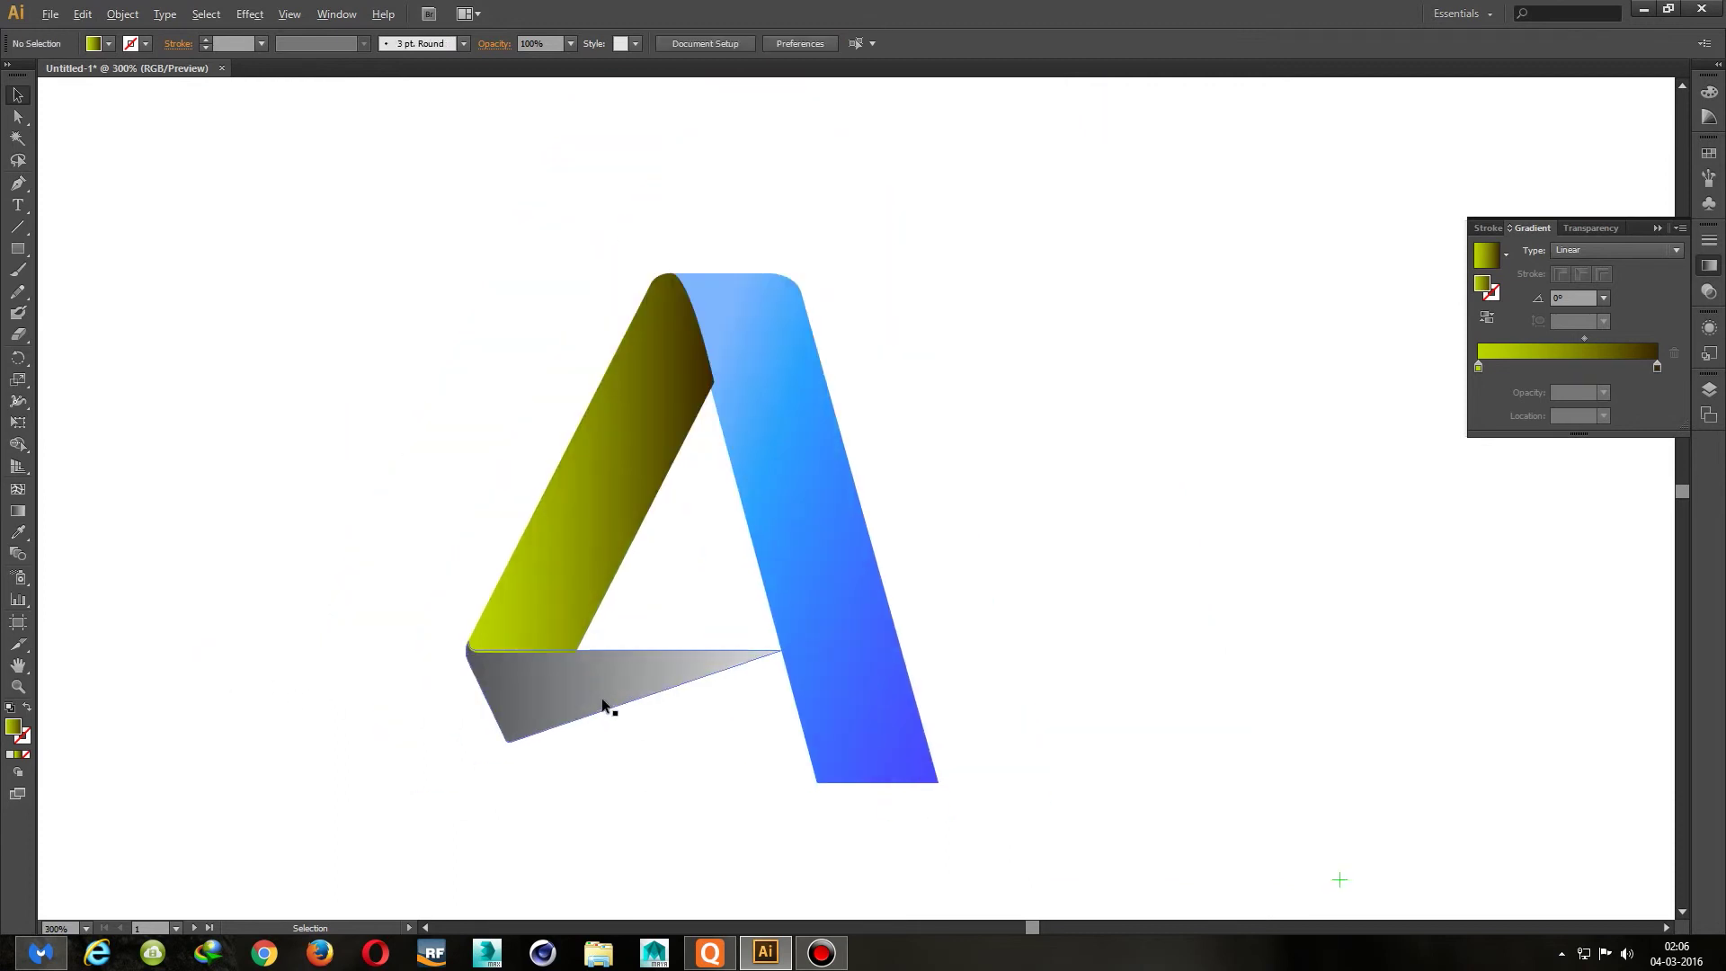
scroll(601, 698, up, 1)
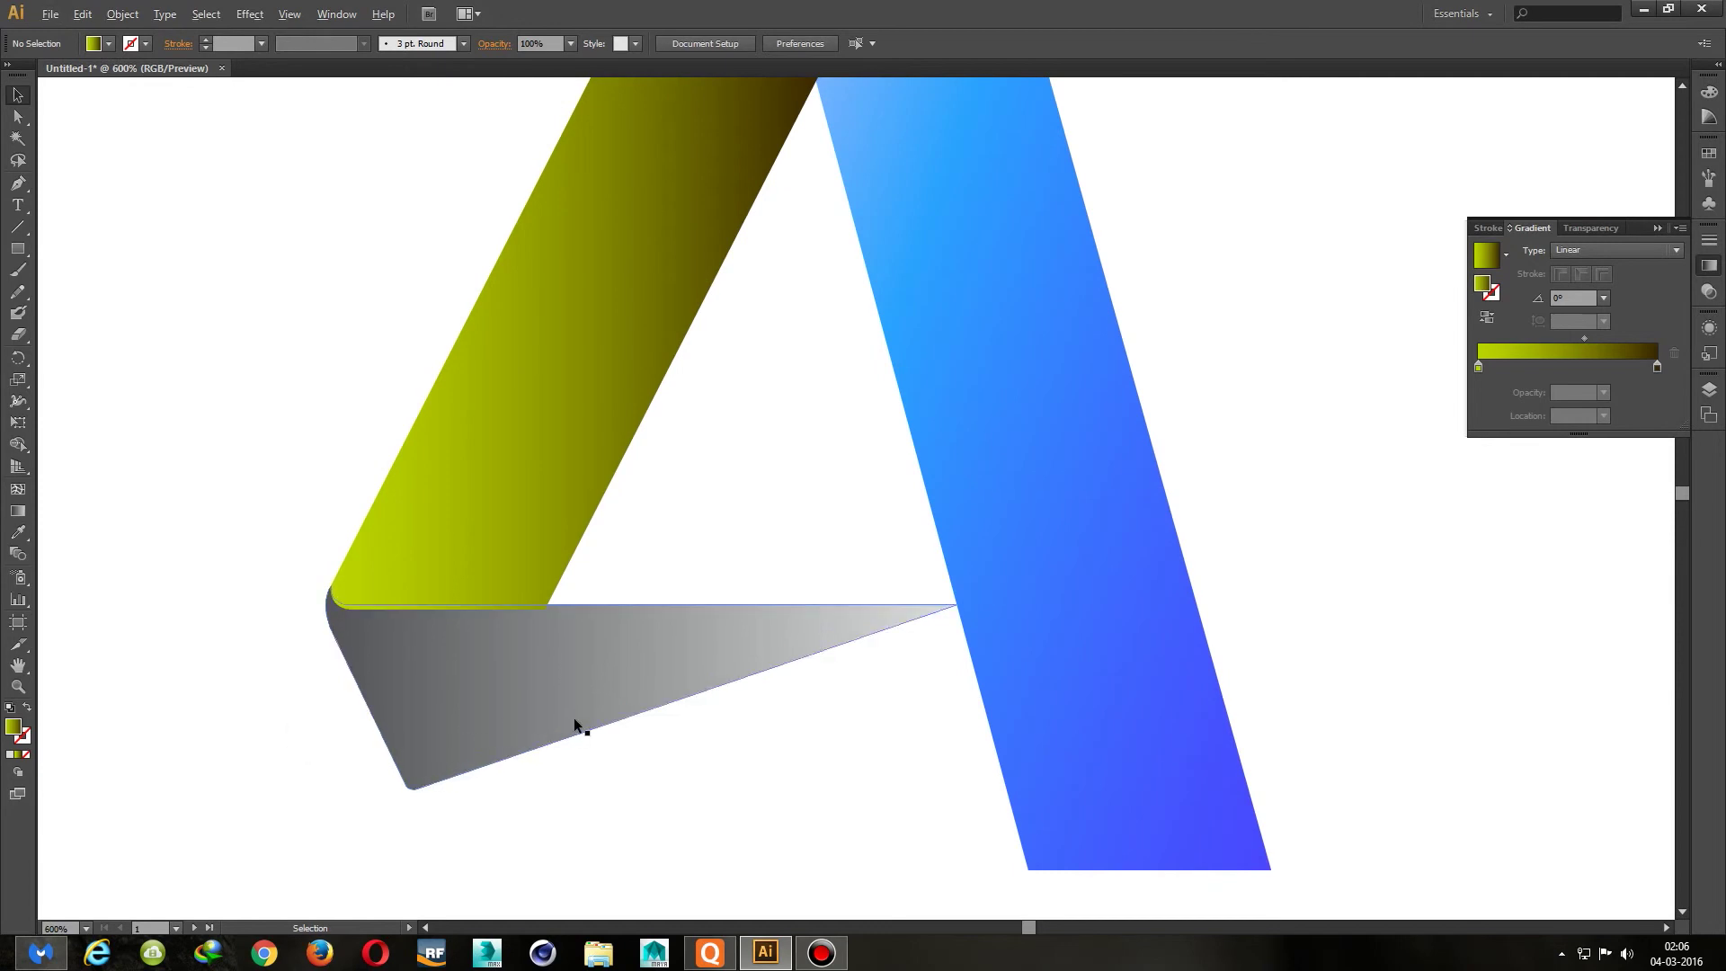
scroll(575, 723, down, 5)
scroll(783, 671, down, 2)
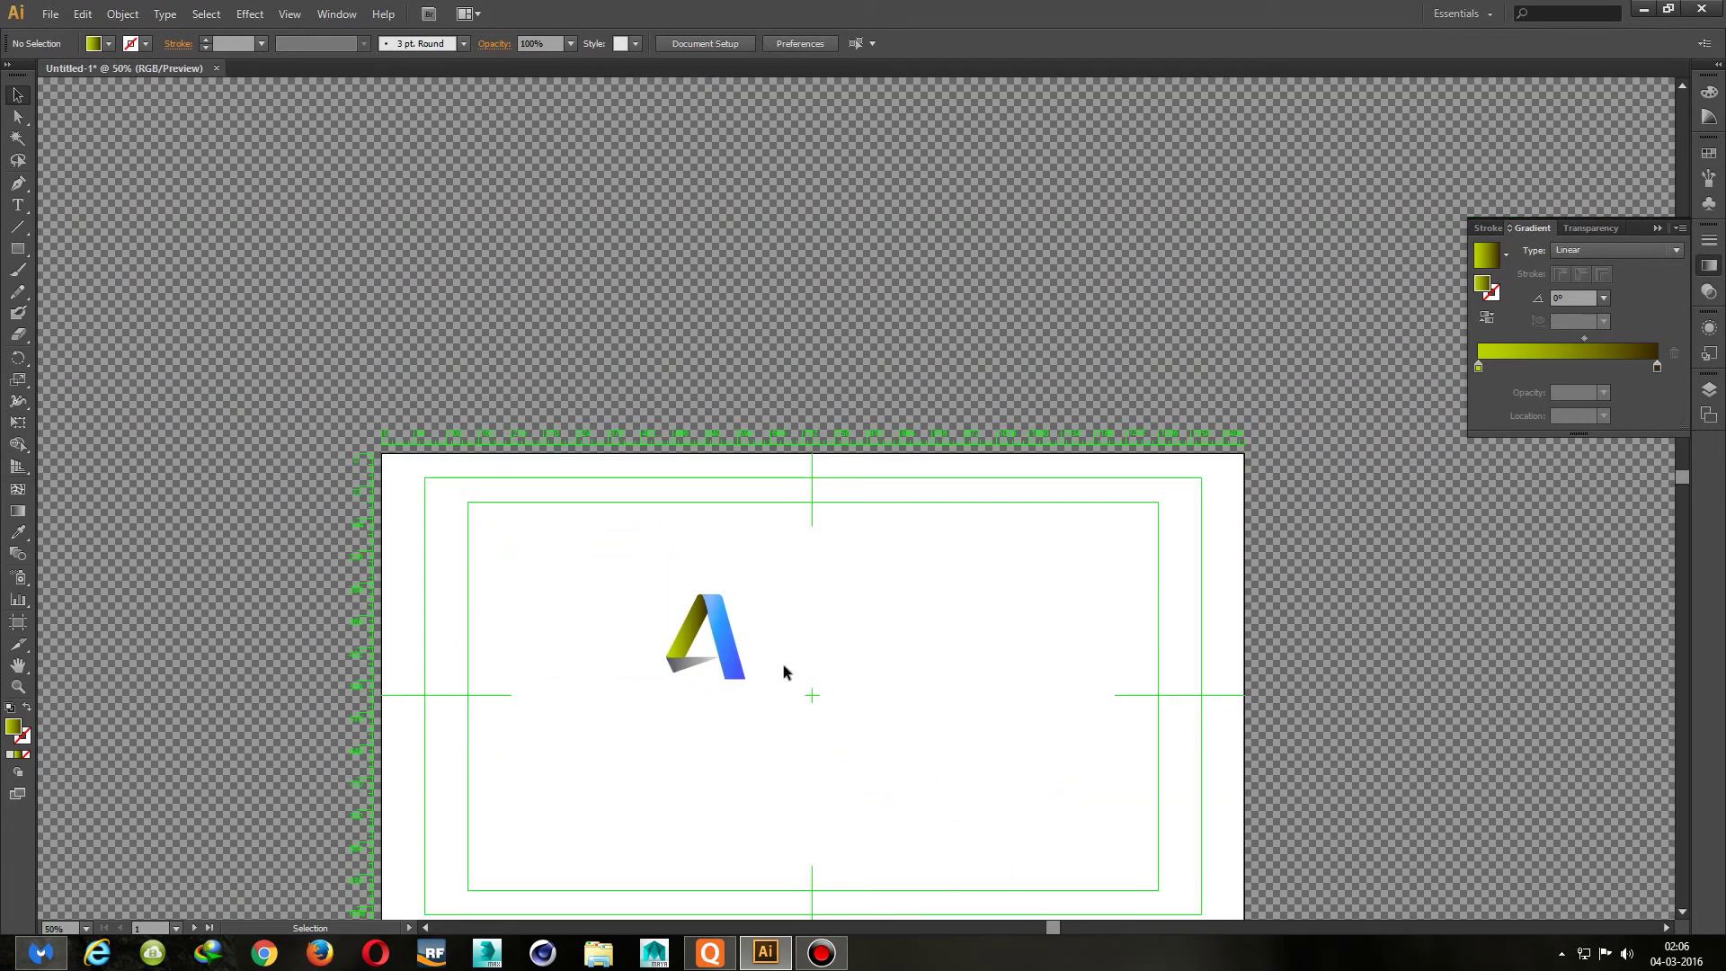
Select the whole A logo and move it toward the artboard centre
scroll(677, 719, up, 4)
scroll(724, 451, up, 1)
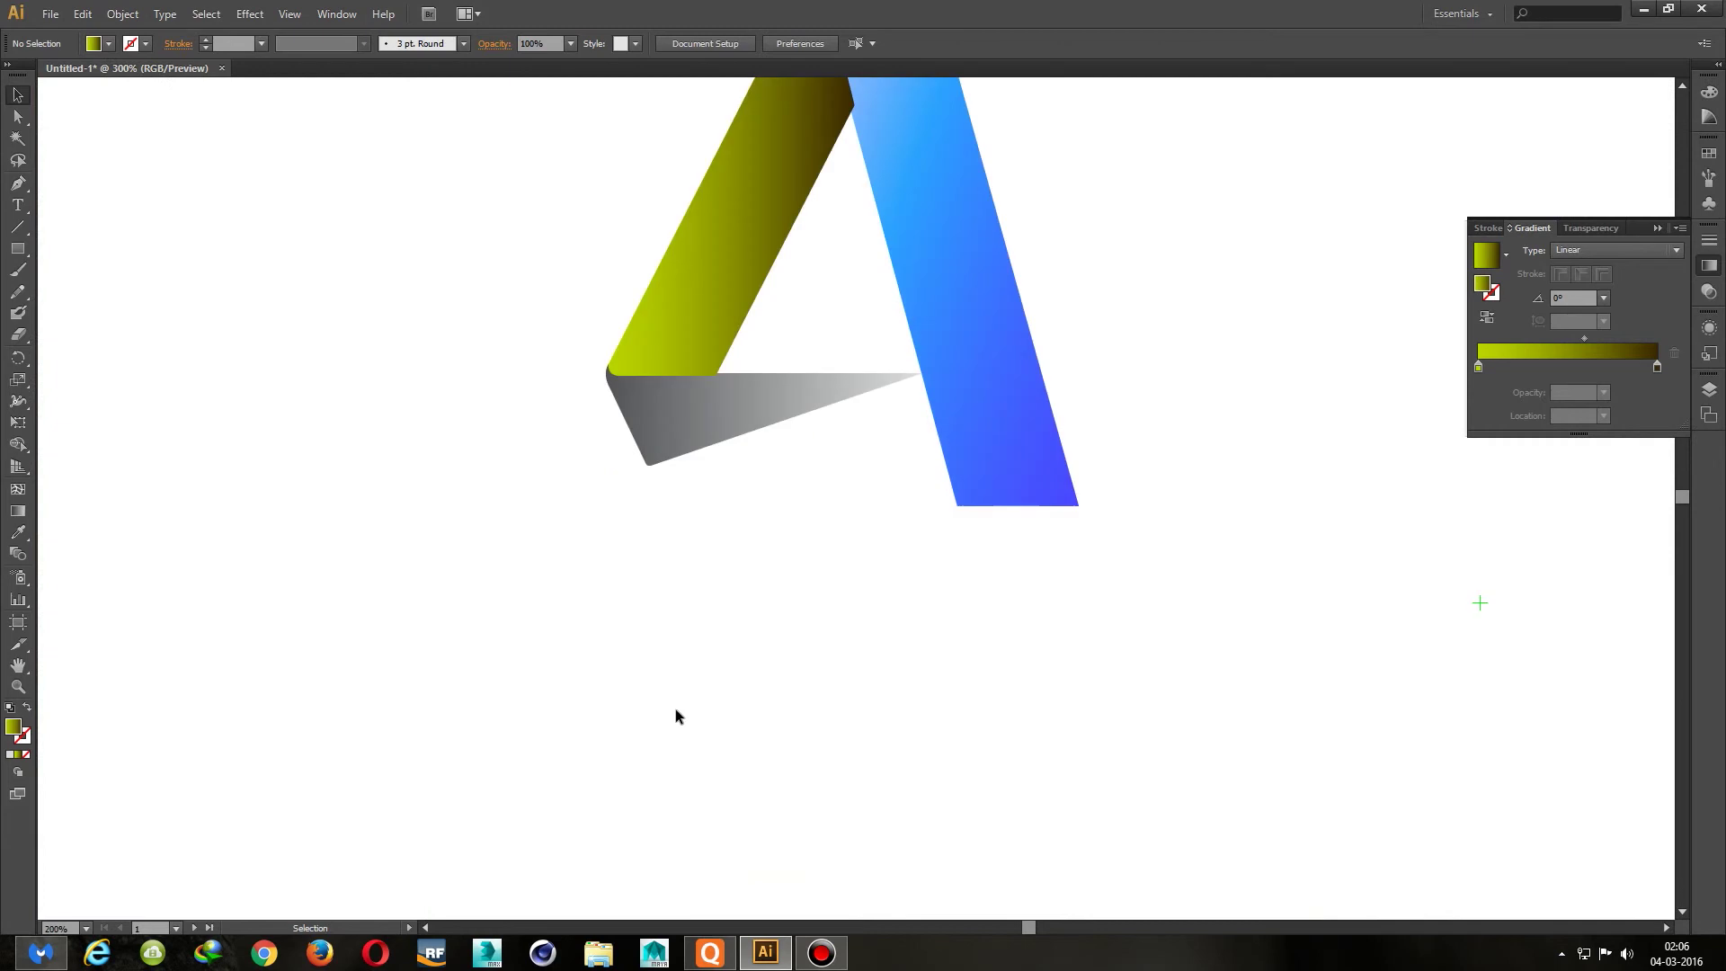
scroll(752, 471, down, 1)
scroll(750, 474, down, 4)
drag(720, 362, 872, 547)
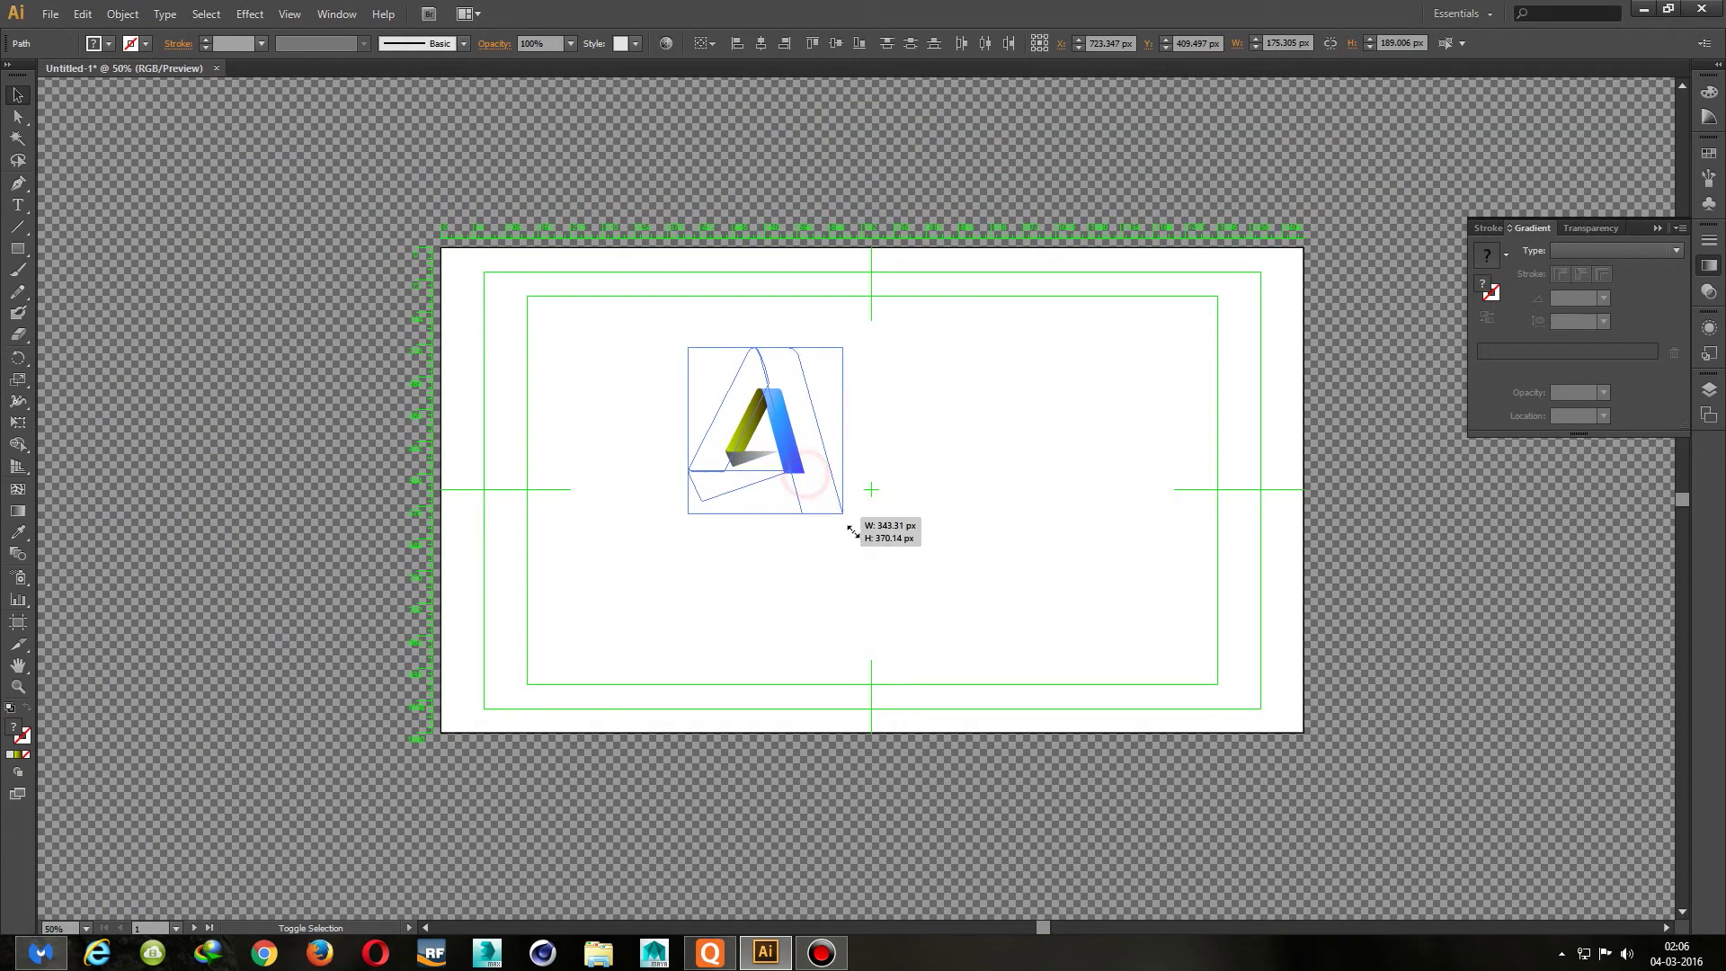
drag(822, 445, 924, 499)
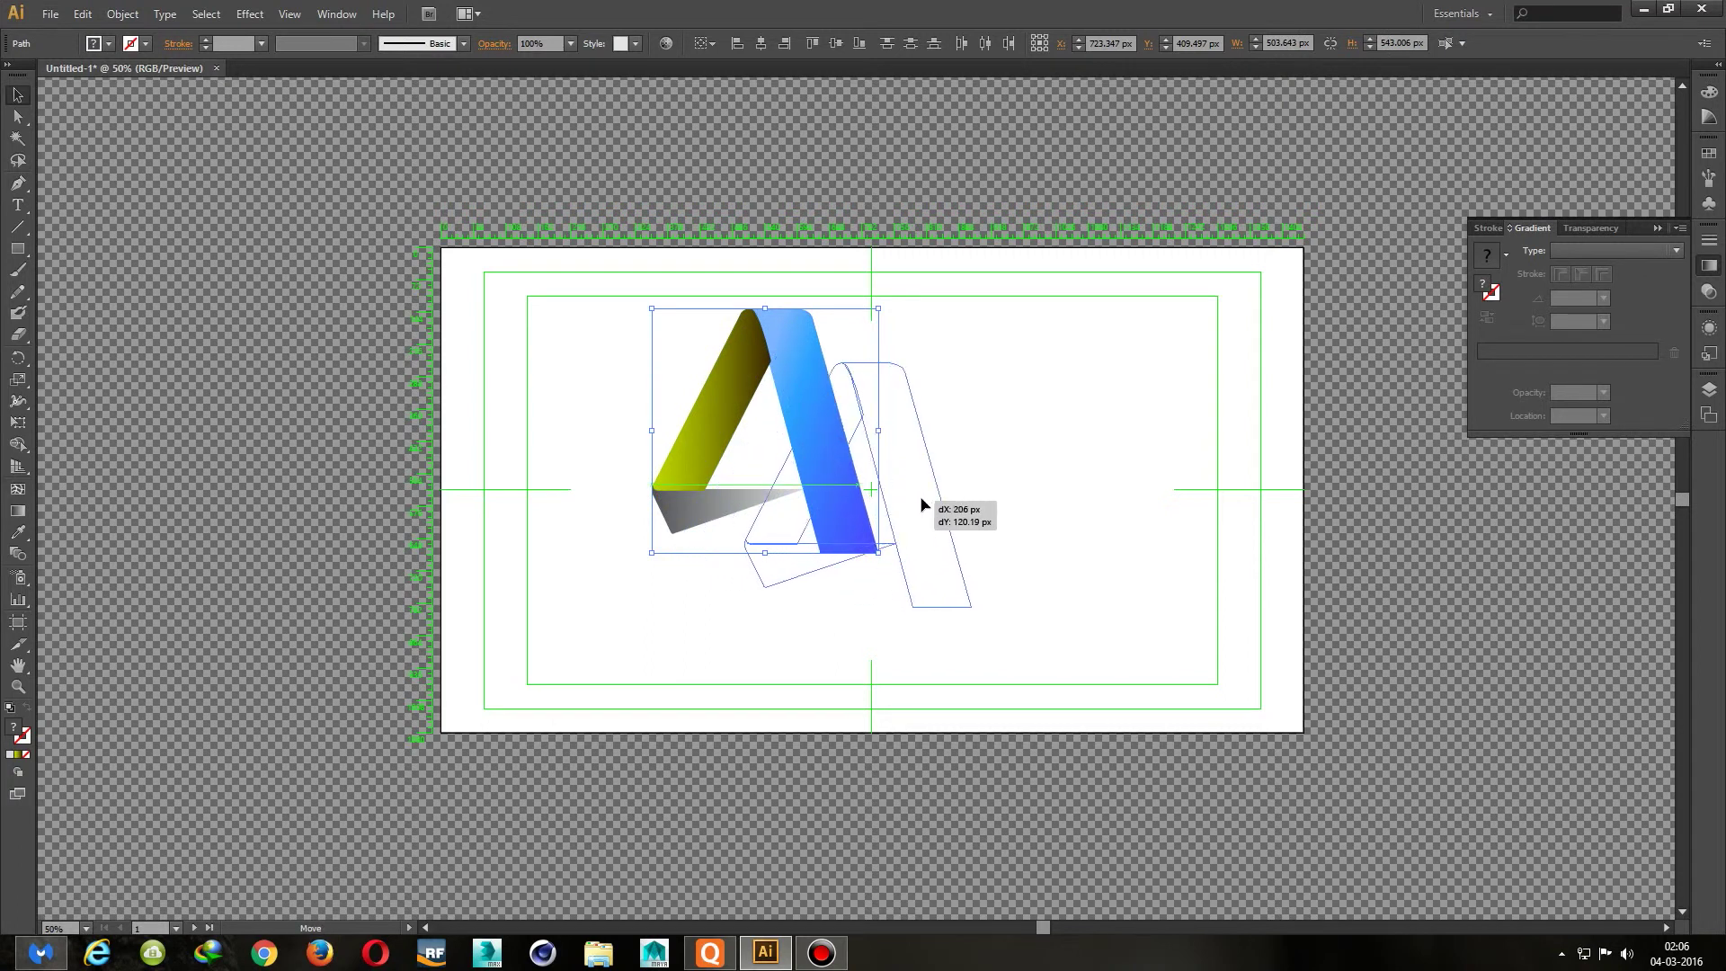
Bring the grey bottom triangle to the front again
scroll(1001, 504, up, 1)
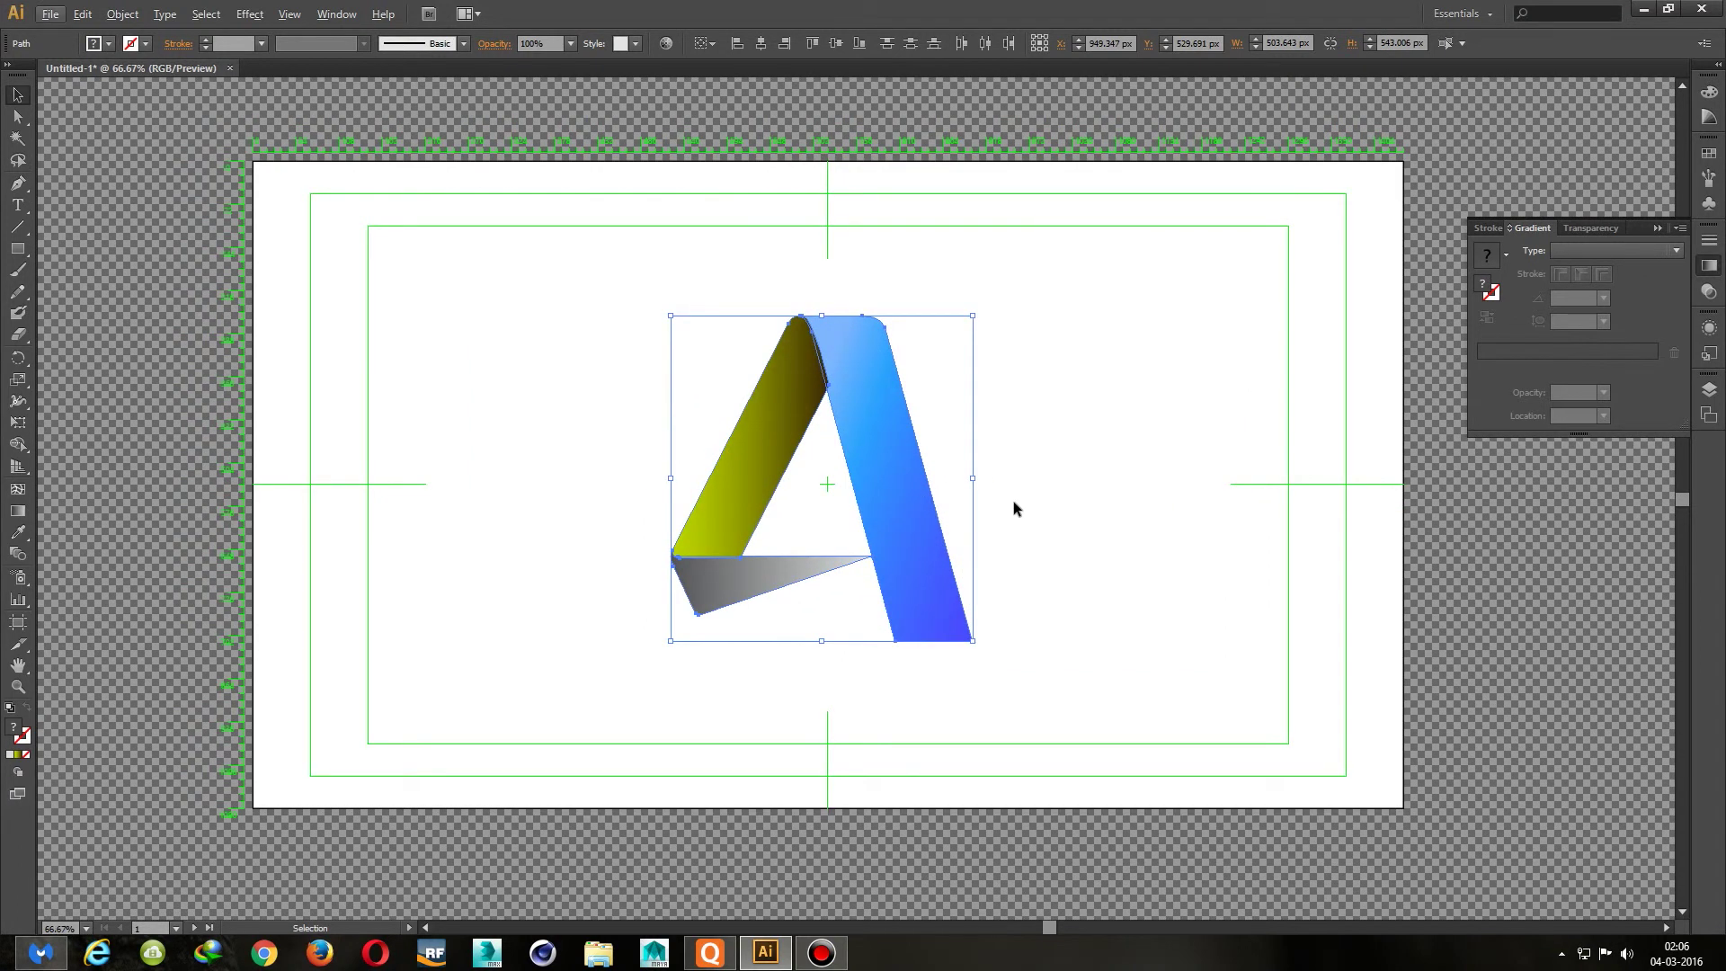
click(1015, 501)
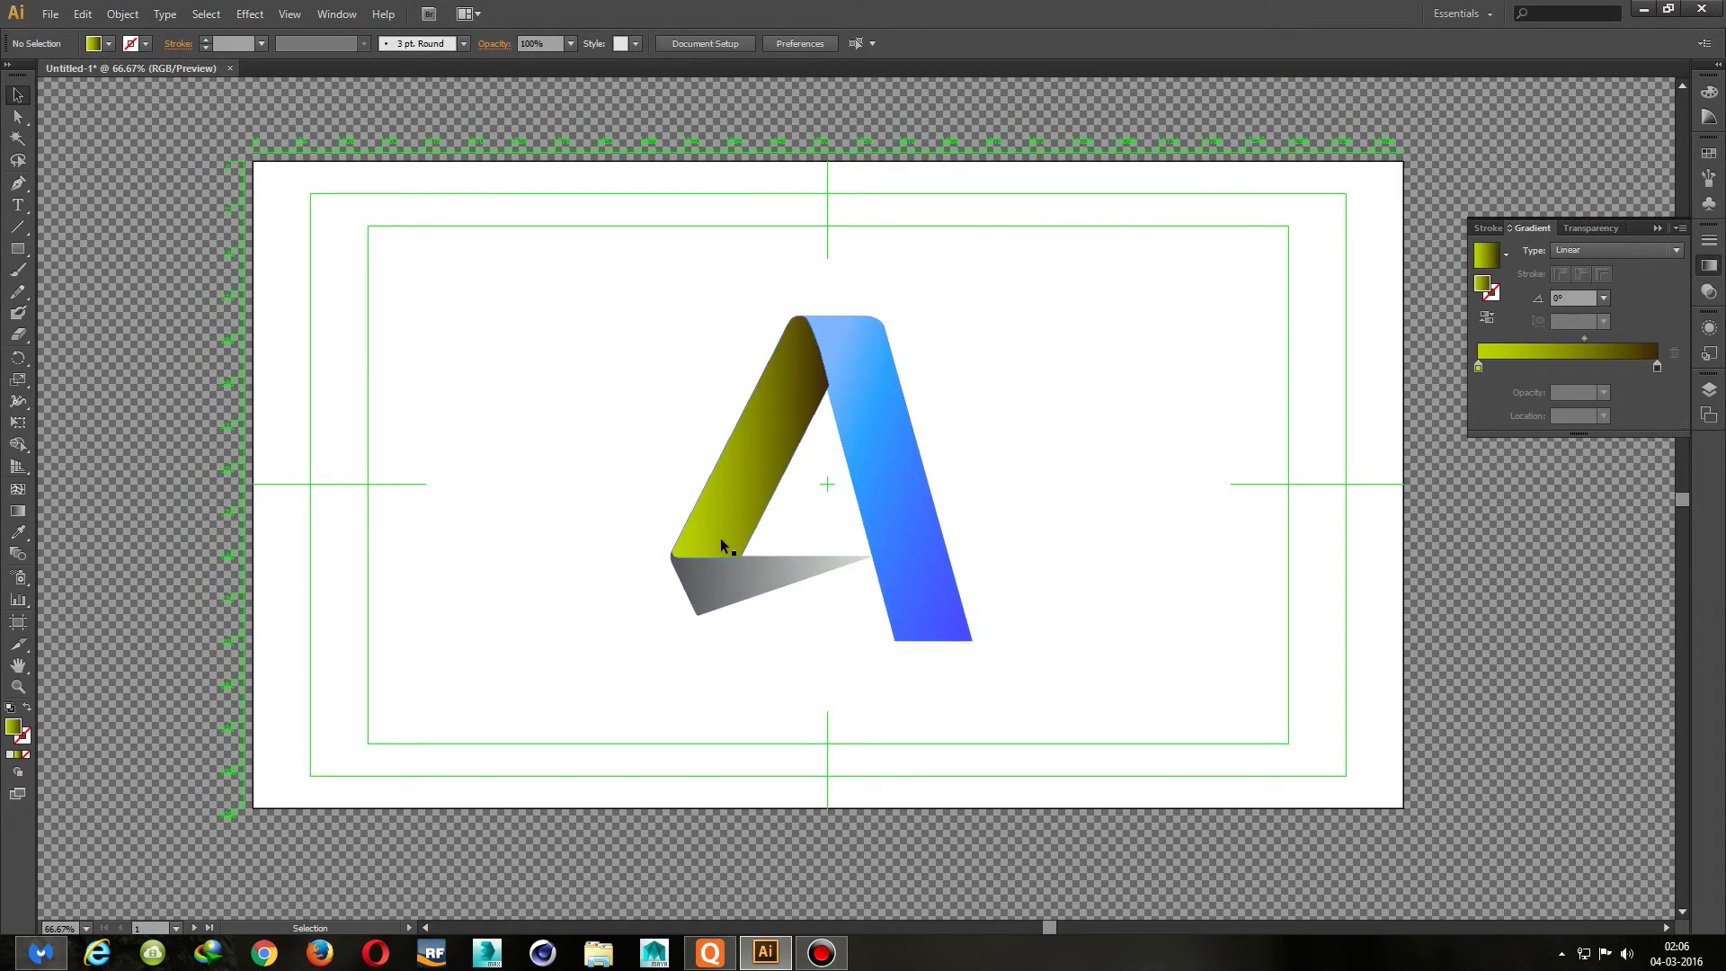
click(715, 586)
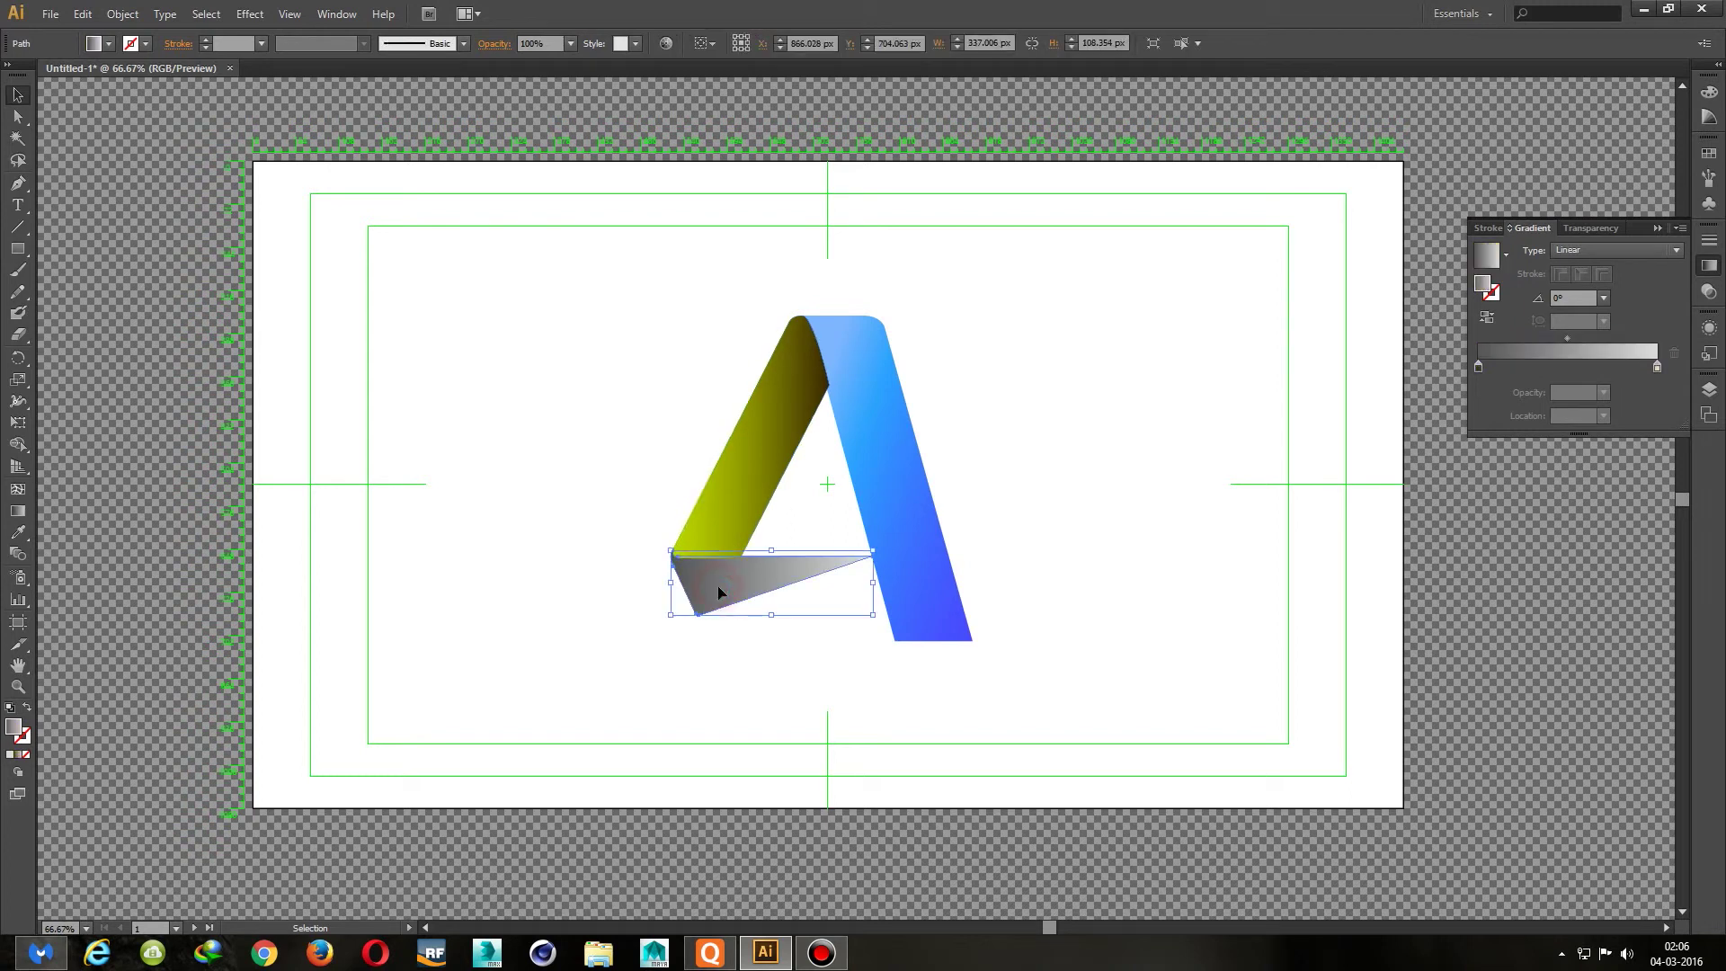
right_click(718, 585)
click(966, 842)
click(1022, 629)
Select all pieces of the A logo and shrink it proportionally
scroll(948, 639, down, 3)
drag(963, 505, 836, 616)
scroll(947, 580, up, 3)
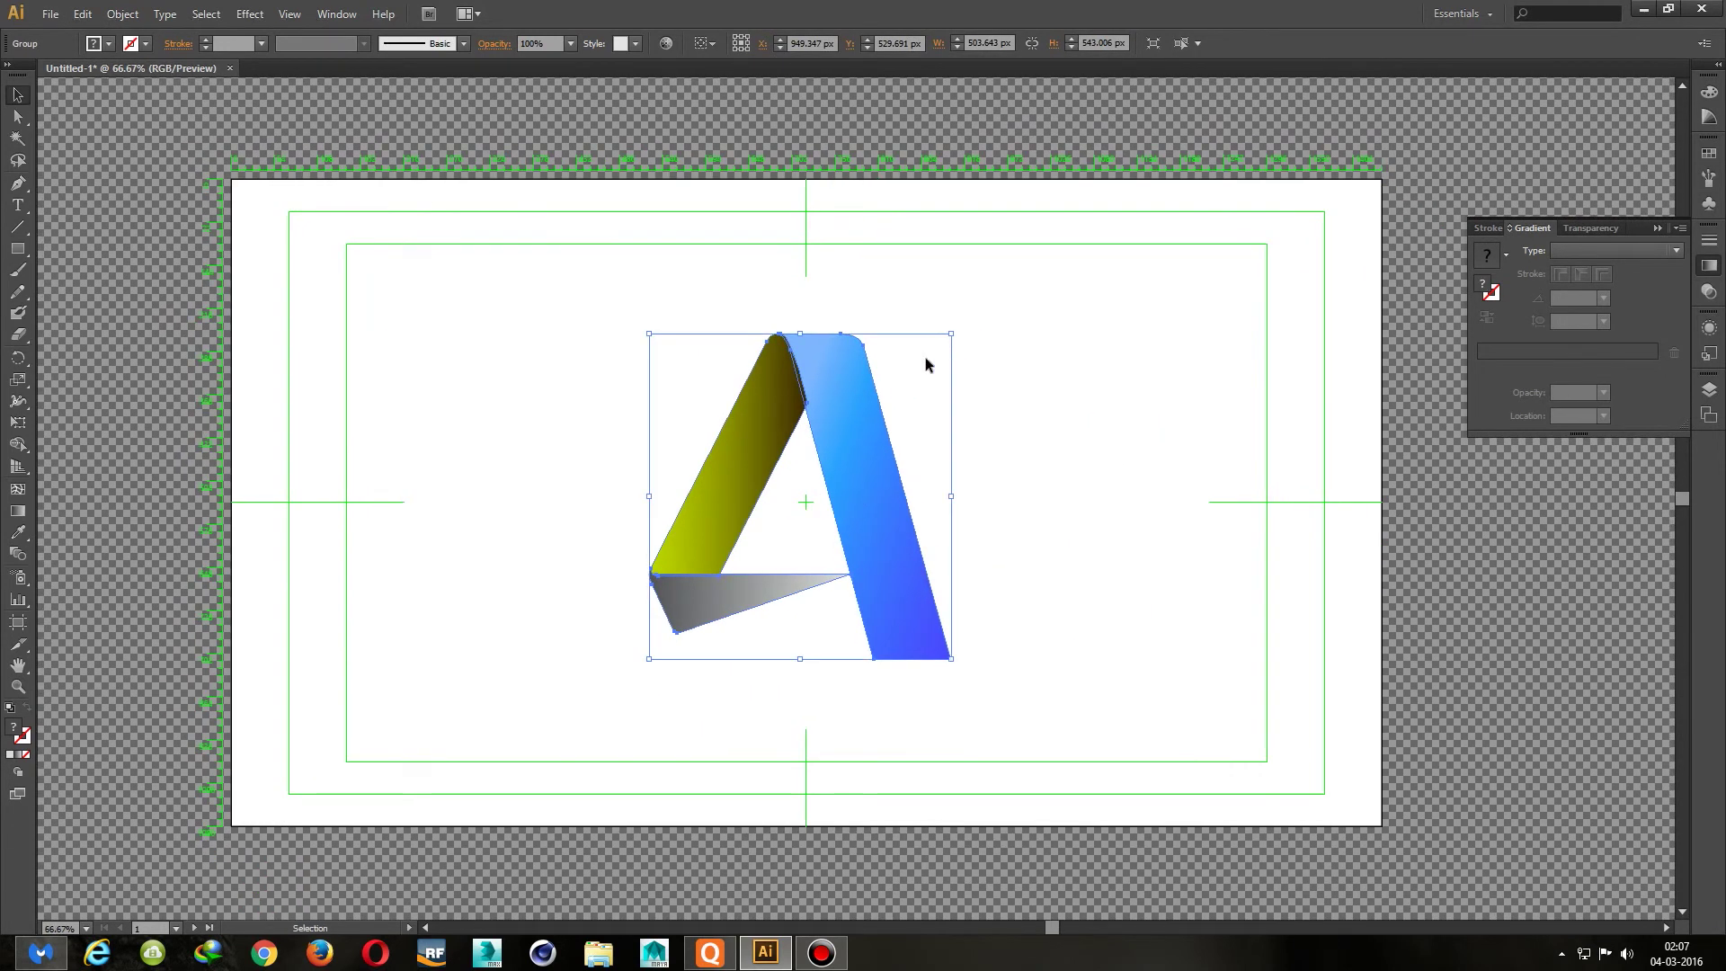
drag(944, 343, 906, 399)
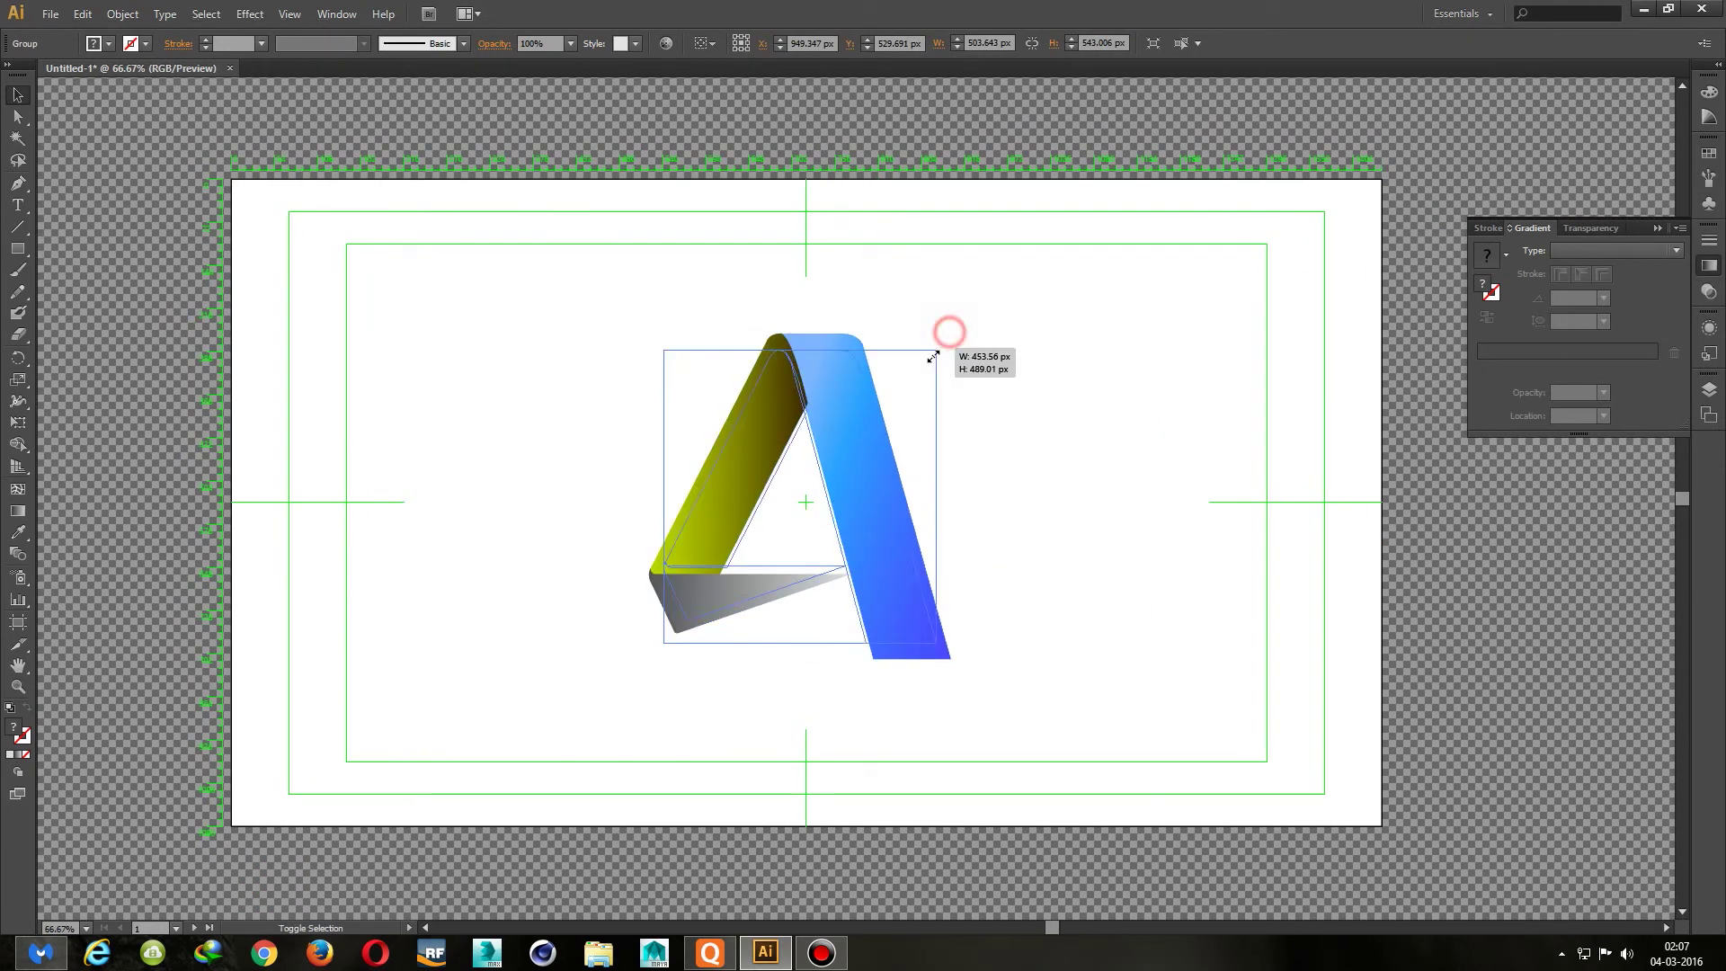
Move the A logo to the page's left side and shrink it slightly
click(959, 505)
drag(855, 558, 582, 548)
click(831, 513)
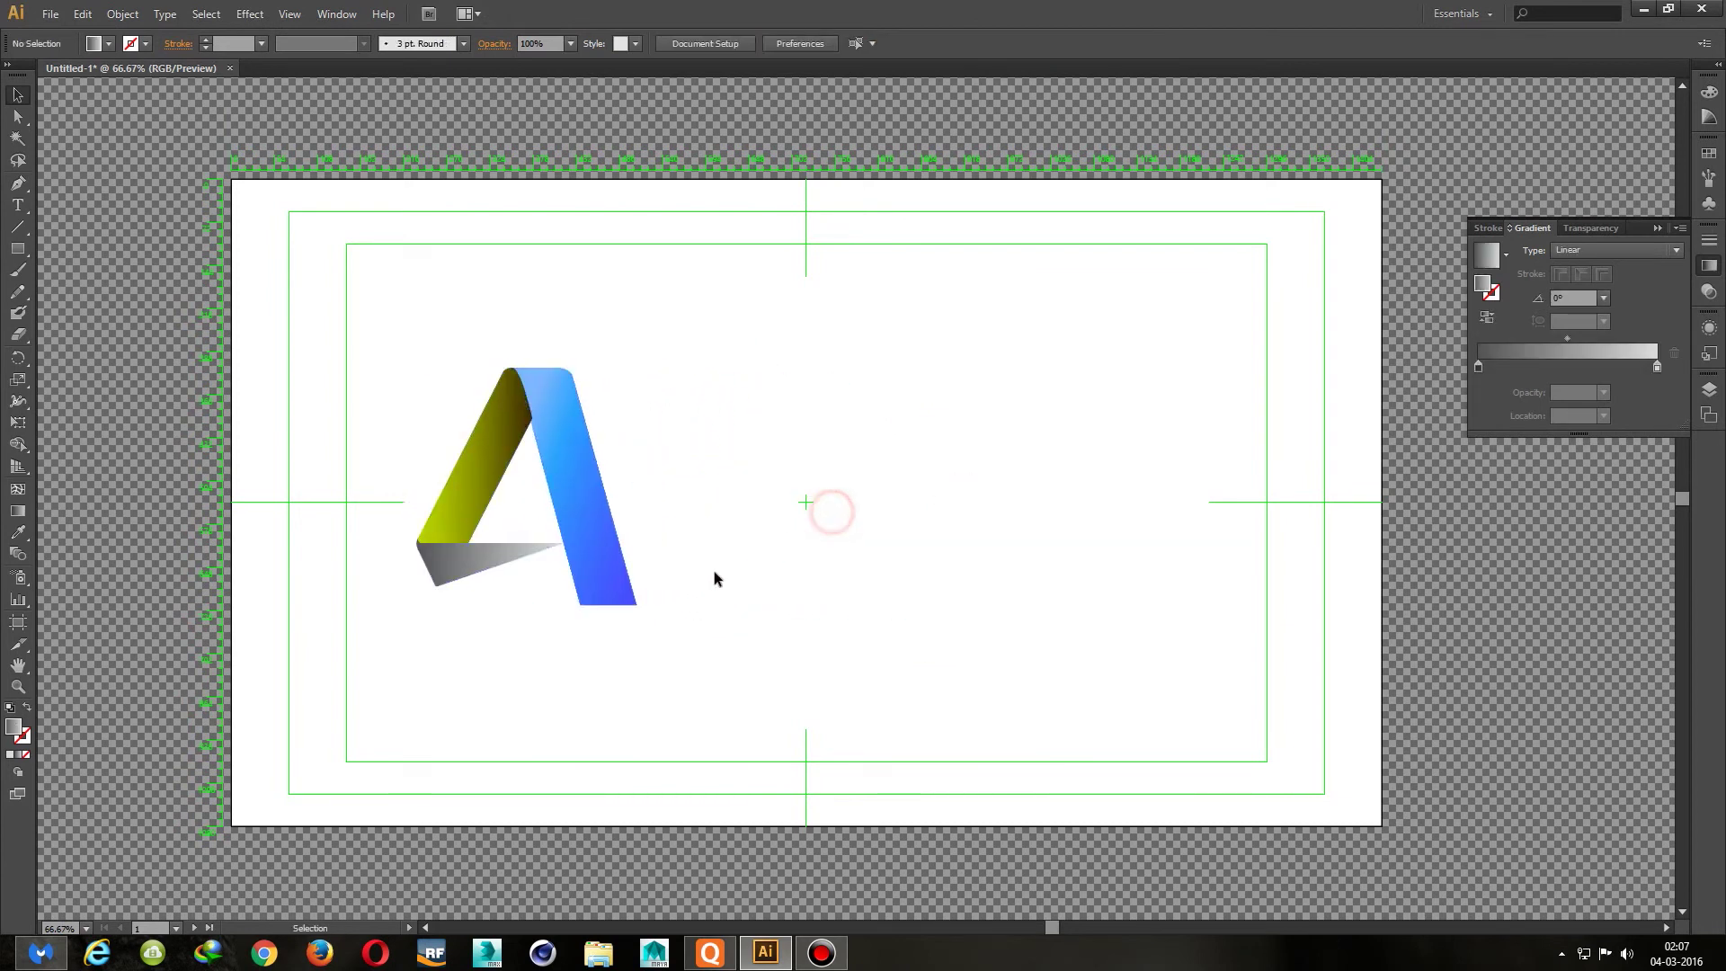
click(581, 499)
drag(640, 370, 633, 378)
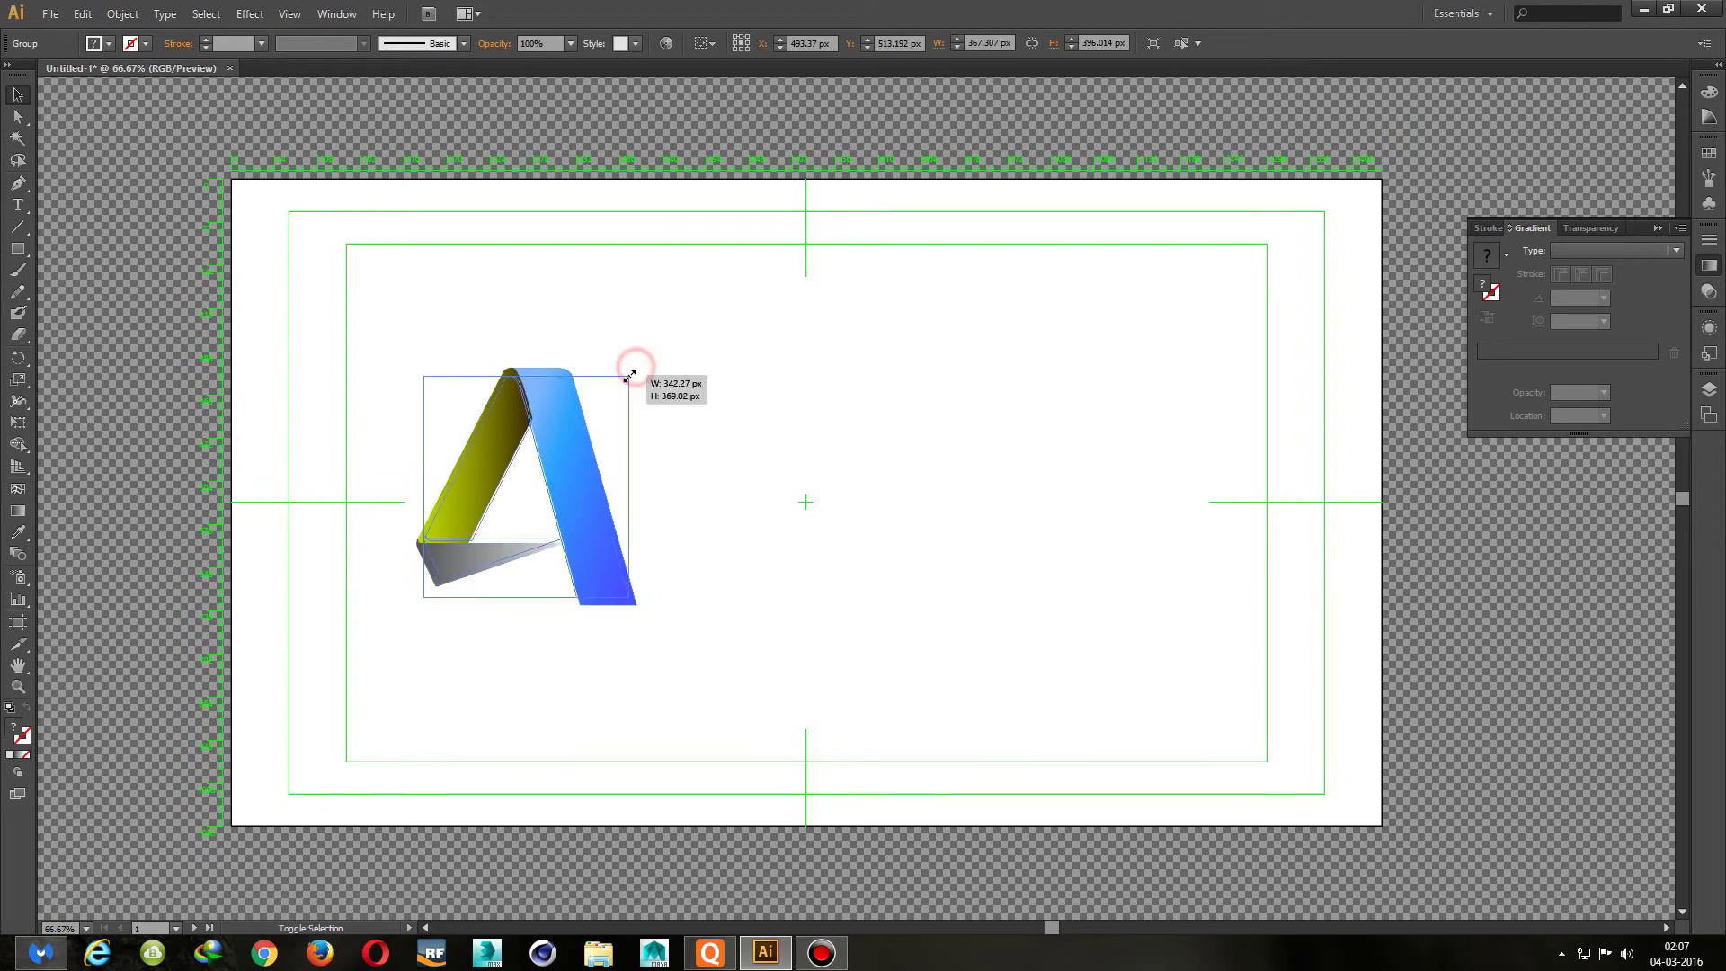
click(681, 409)
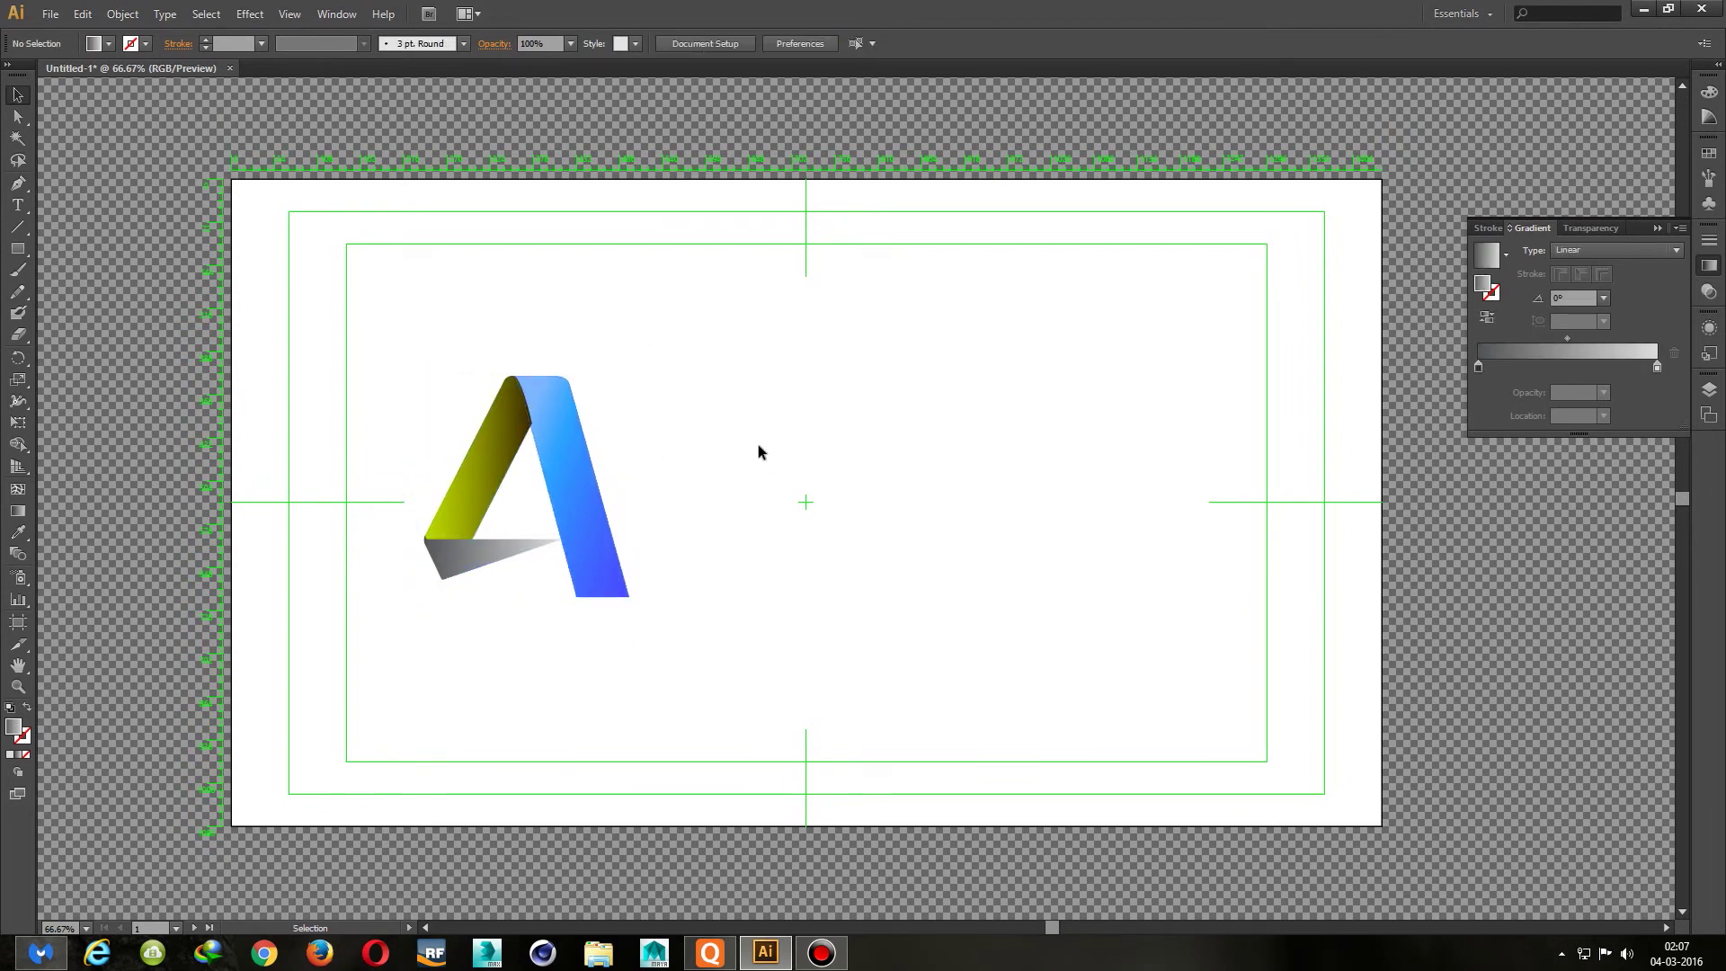
click(17, 205)
Type AUTODESK right of the logo, enlarge it and place it beside the A
click(676, 491)
text(AUTODESK)
click(18, 95)
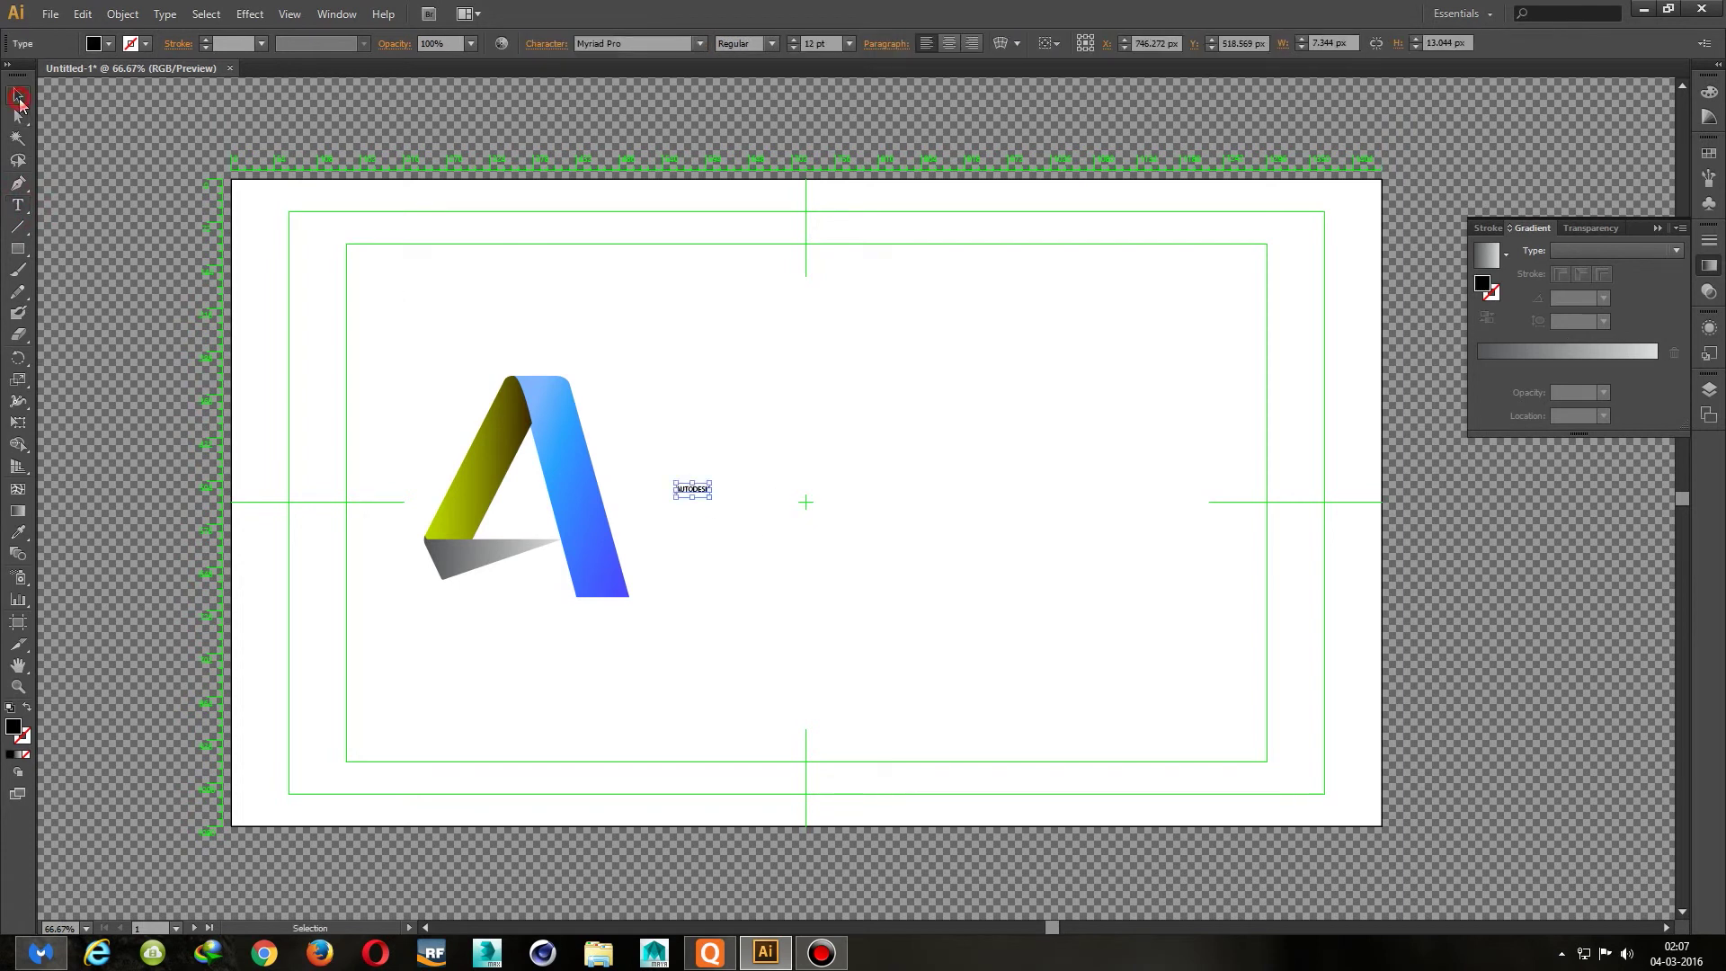
drag(714, 505, 895, 524)
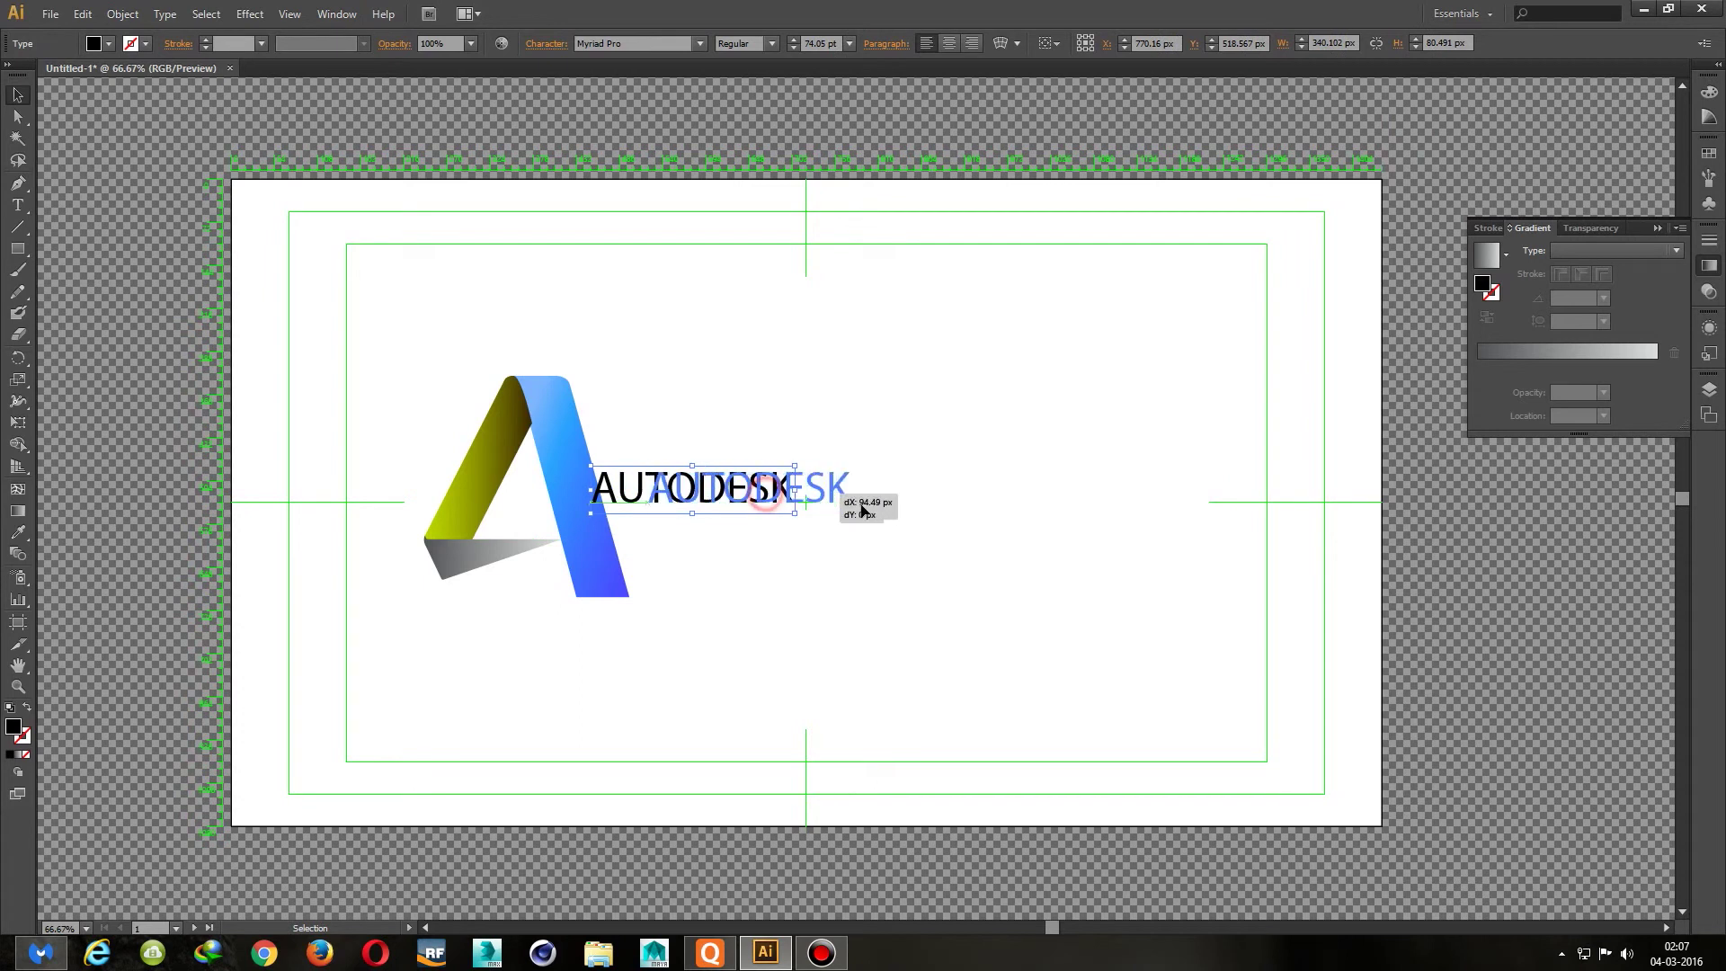
drag(917, 534, 1014, 557)
drag(905, 508, 959, 519)
Make the AUTODESK text Bold, then enlarge it and shift it right
click(772, 43)
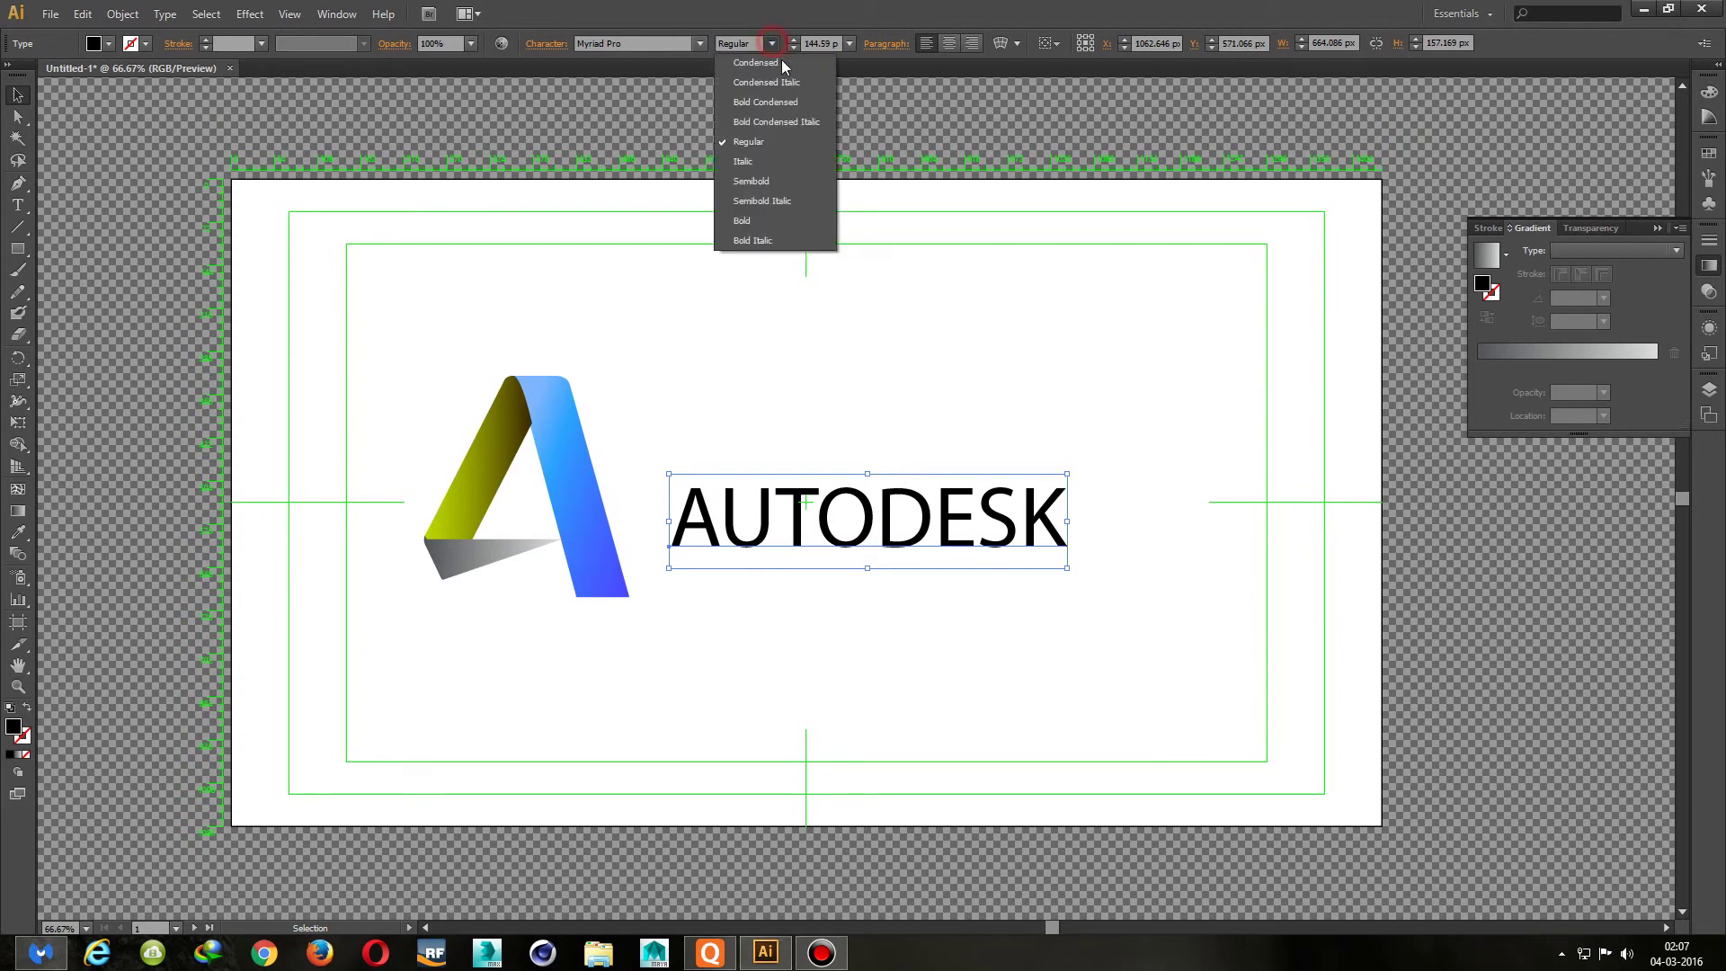
click(774, 214)
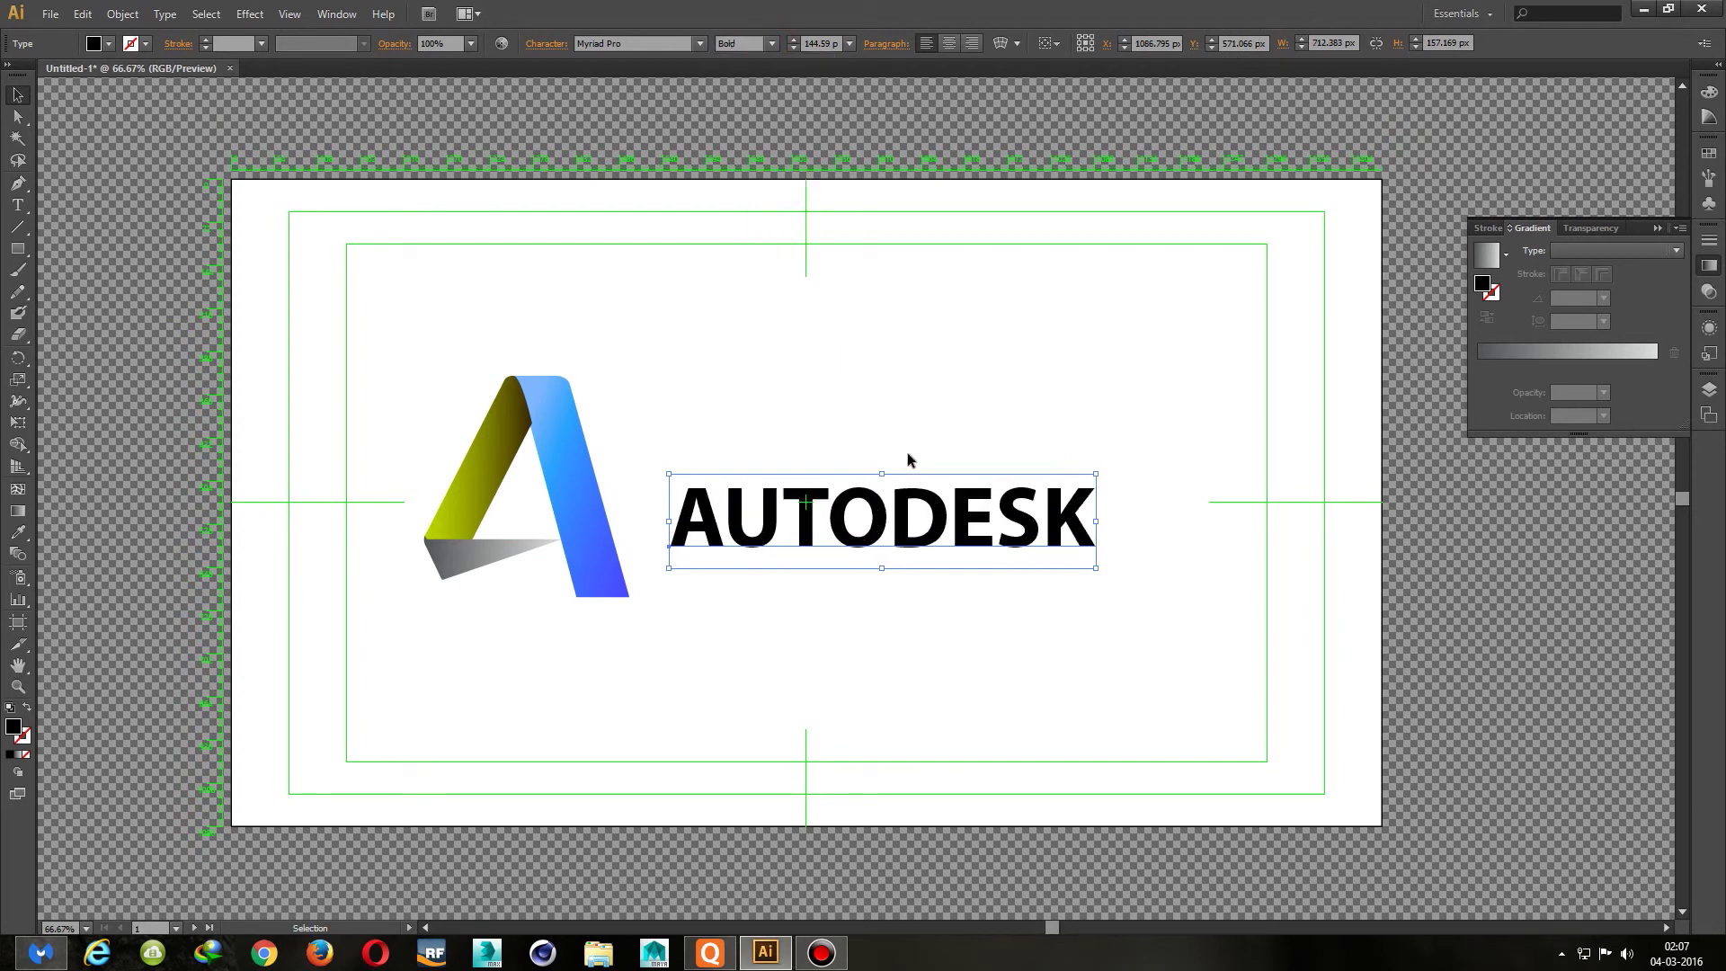
mouse_move(1097, 567)
mouse_down()
mouse_move(1148, 586)
mouse_move(1114, 551)
mouse_up()
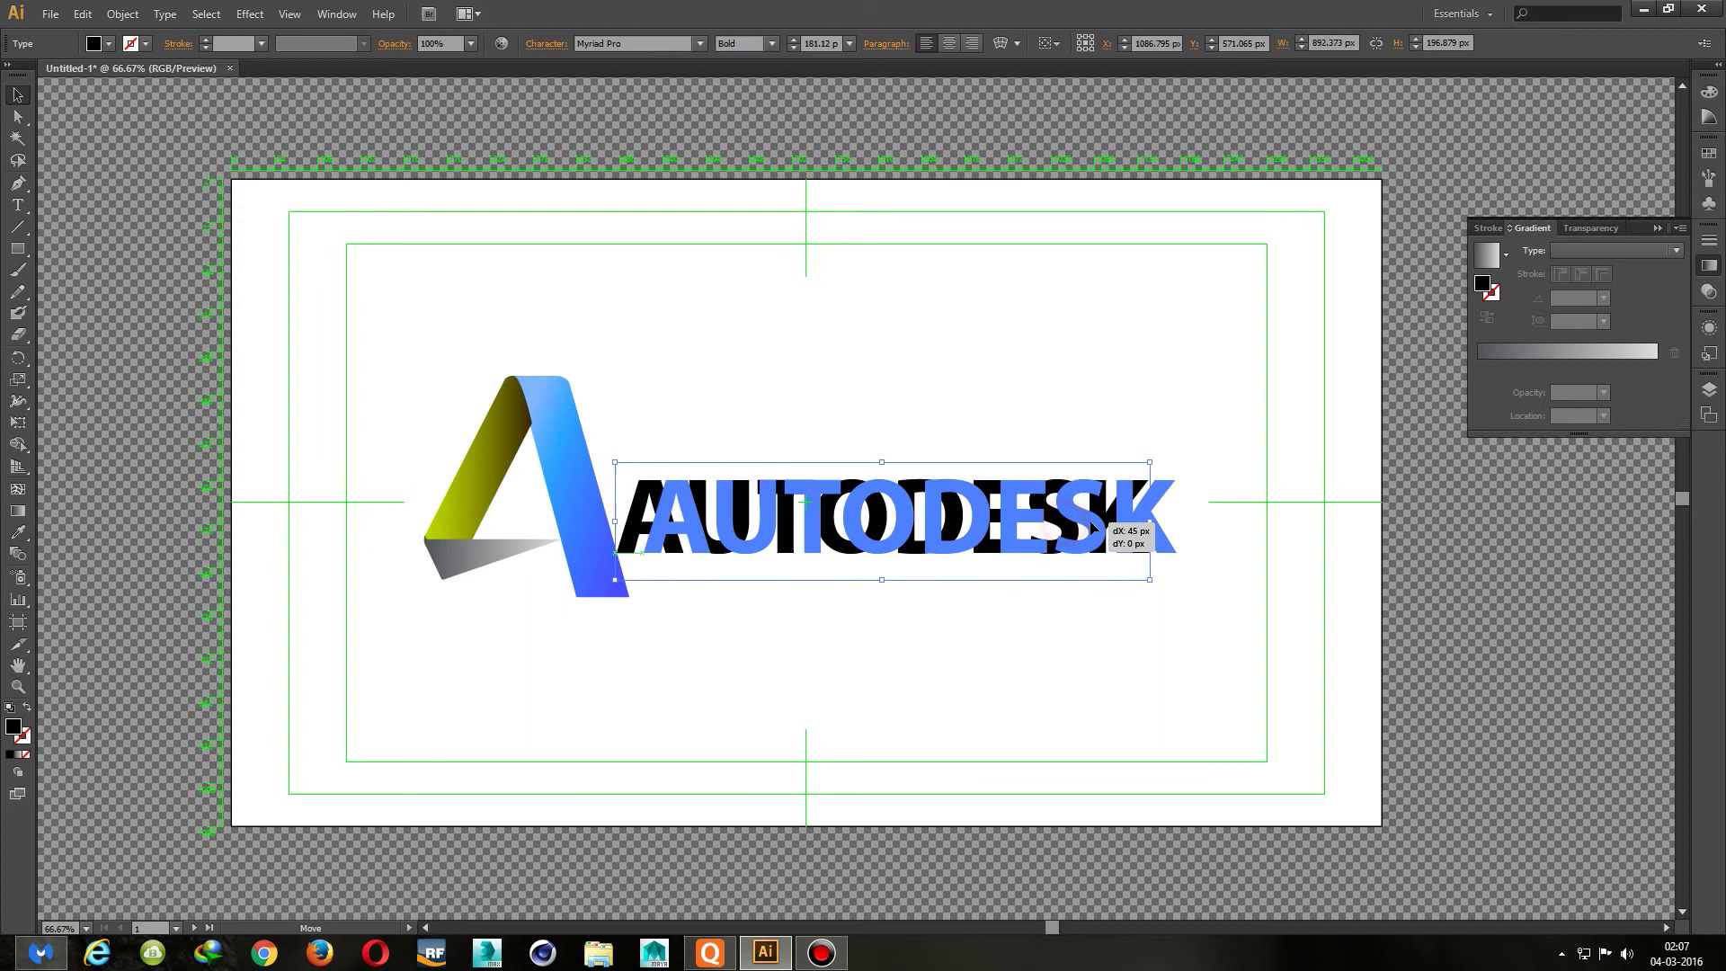
click(1062, 369)
Try Bold Condensed, Condensed Italic and Bold Condensed Italic styles, then return to Bold
click(942, 524)
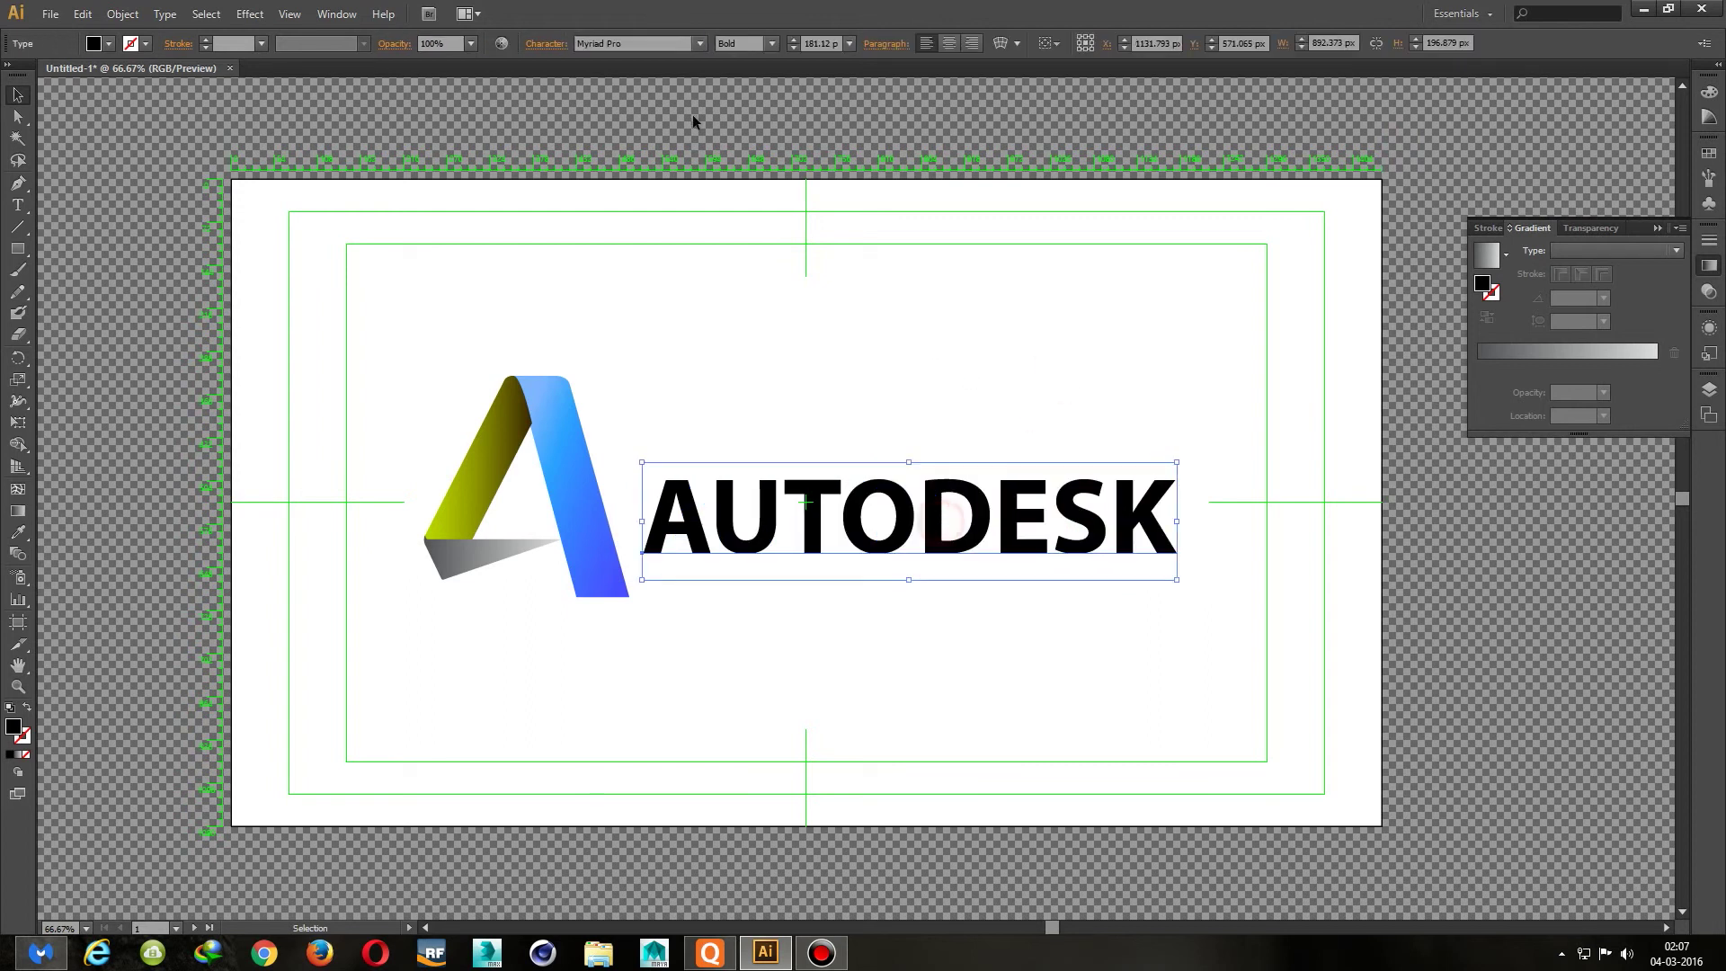
click(773, 44)
click(775, 98)
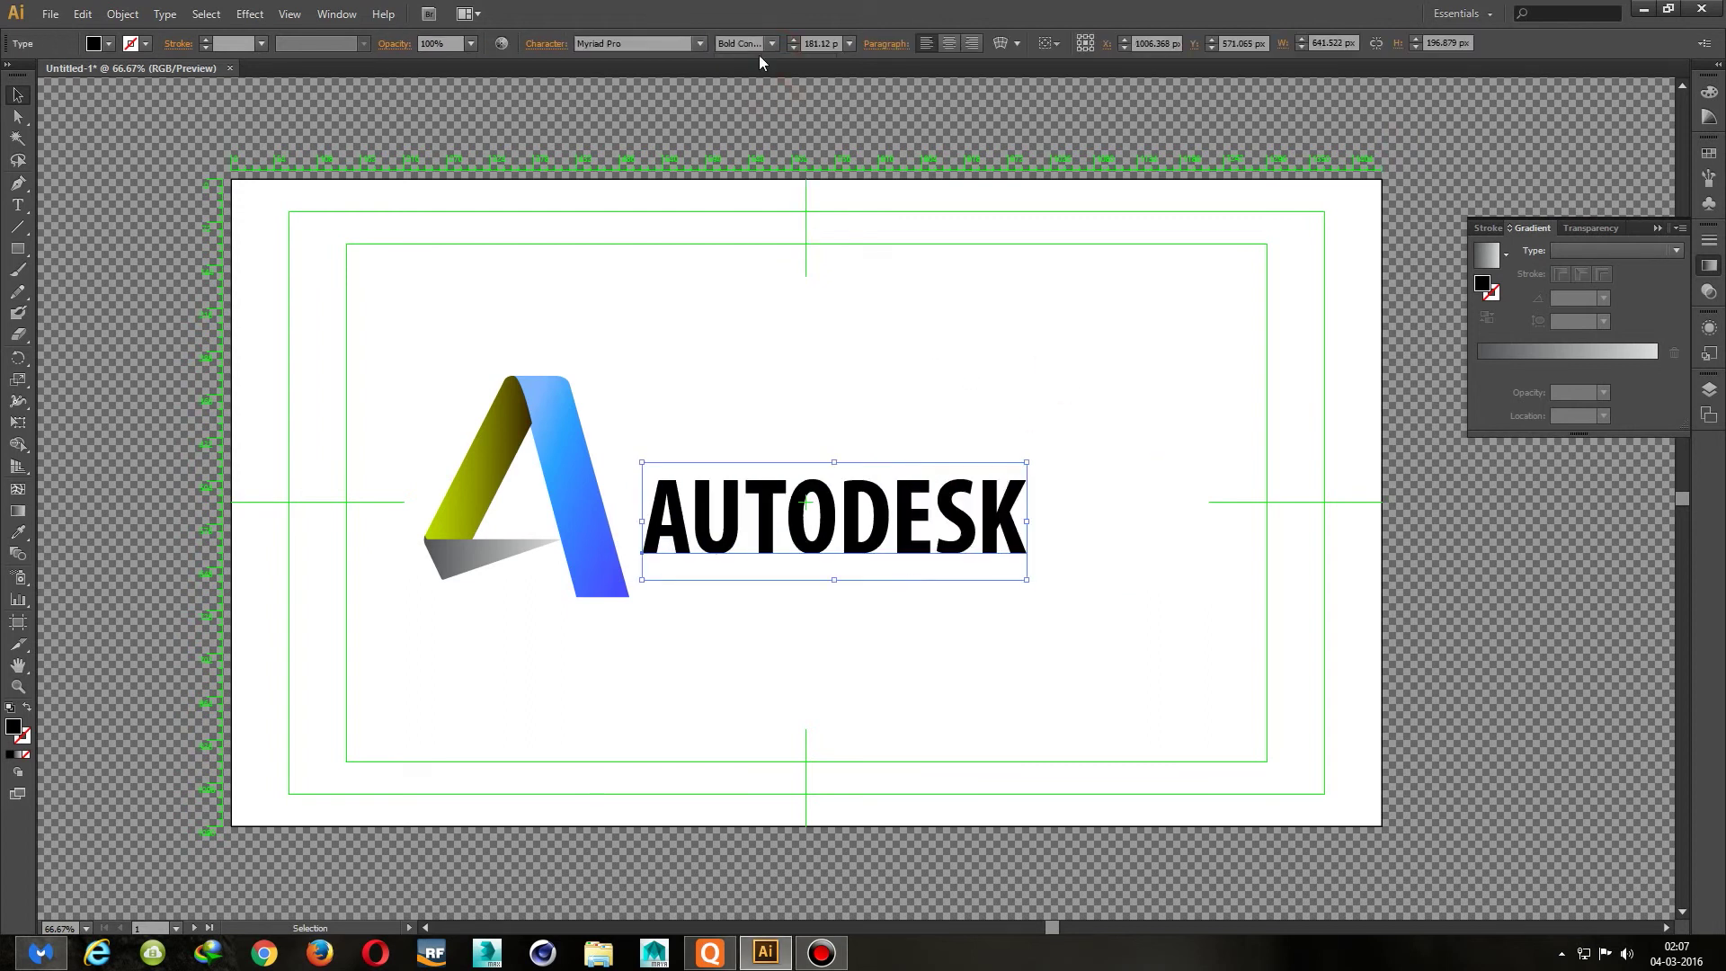
click(773, 44)
click(766, 81)
click(771, 44)
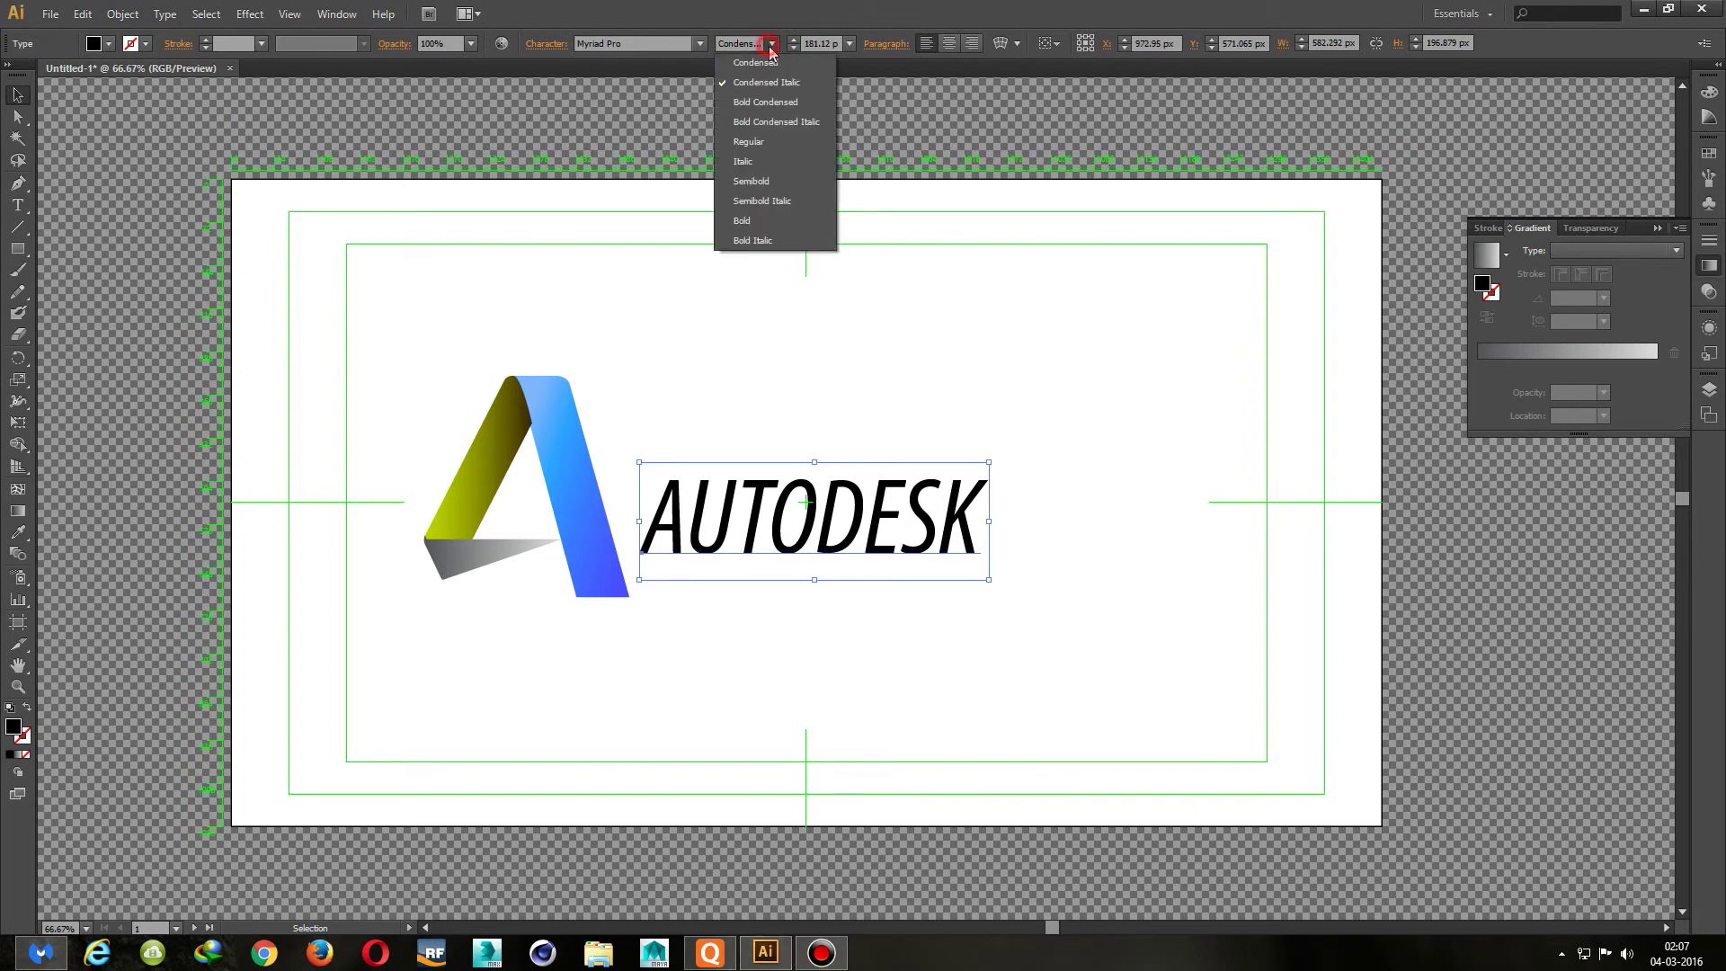
click(767, 122)
click(770, 45)
click(771, 44)
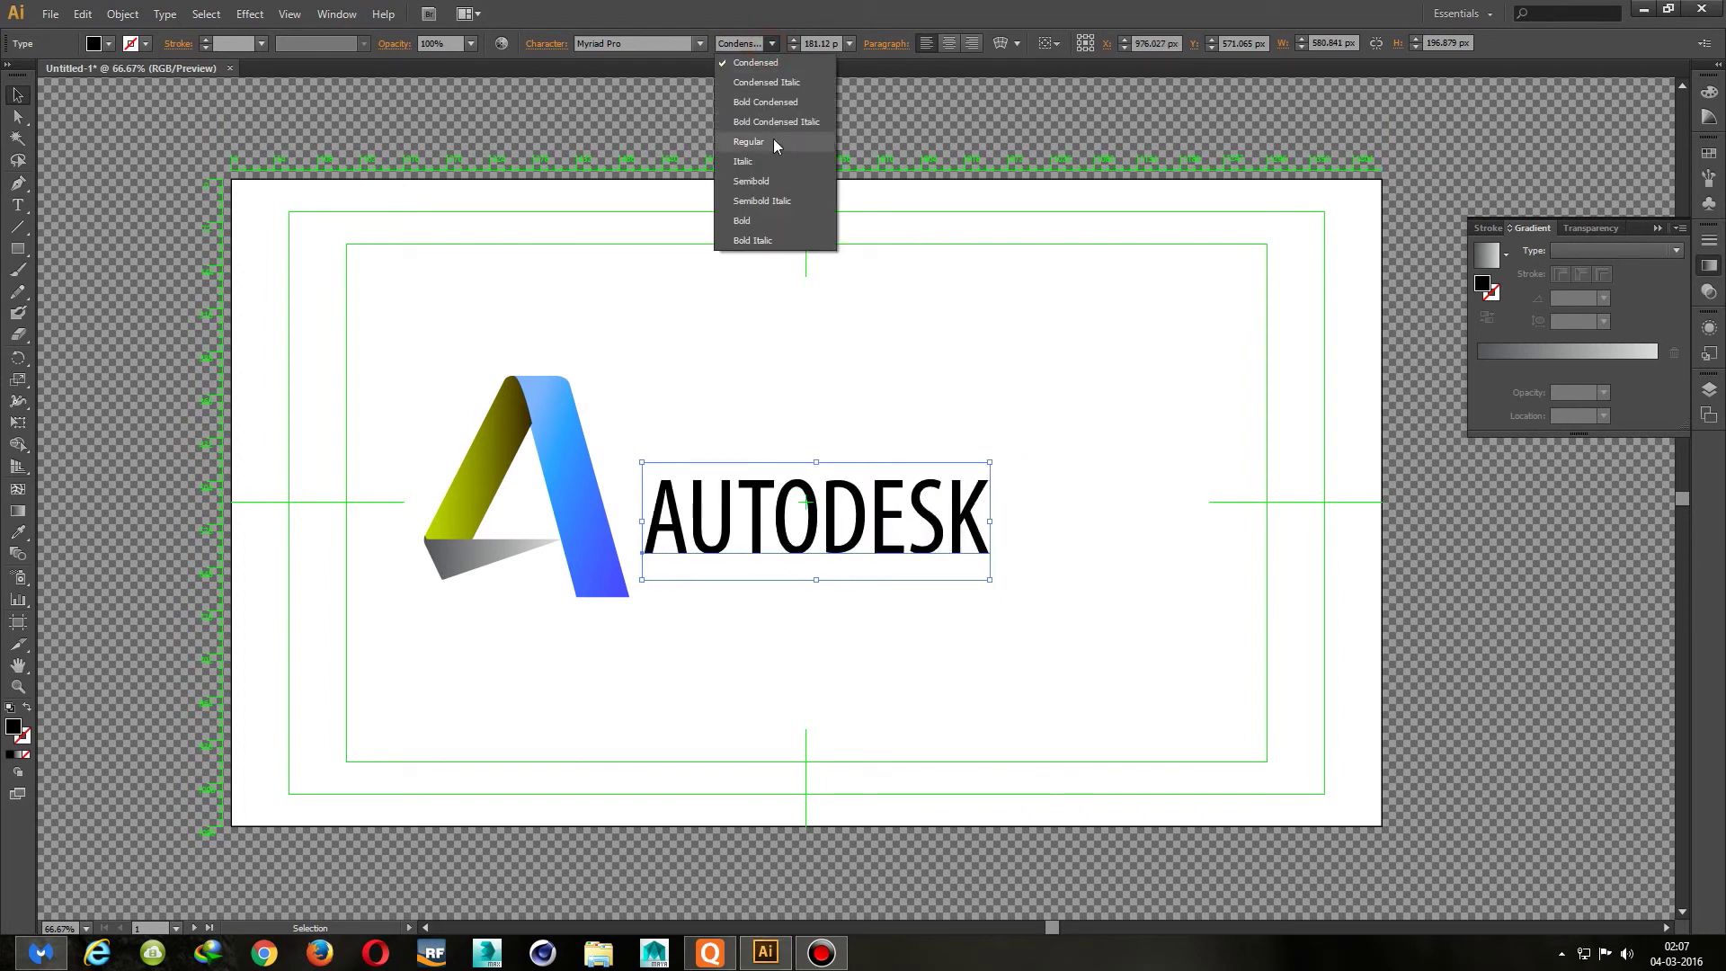
click(774, 187)
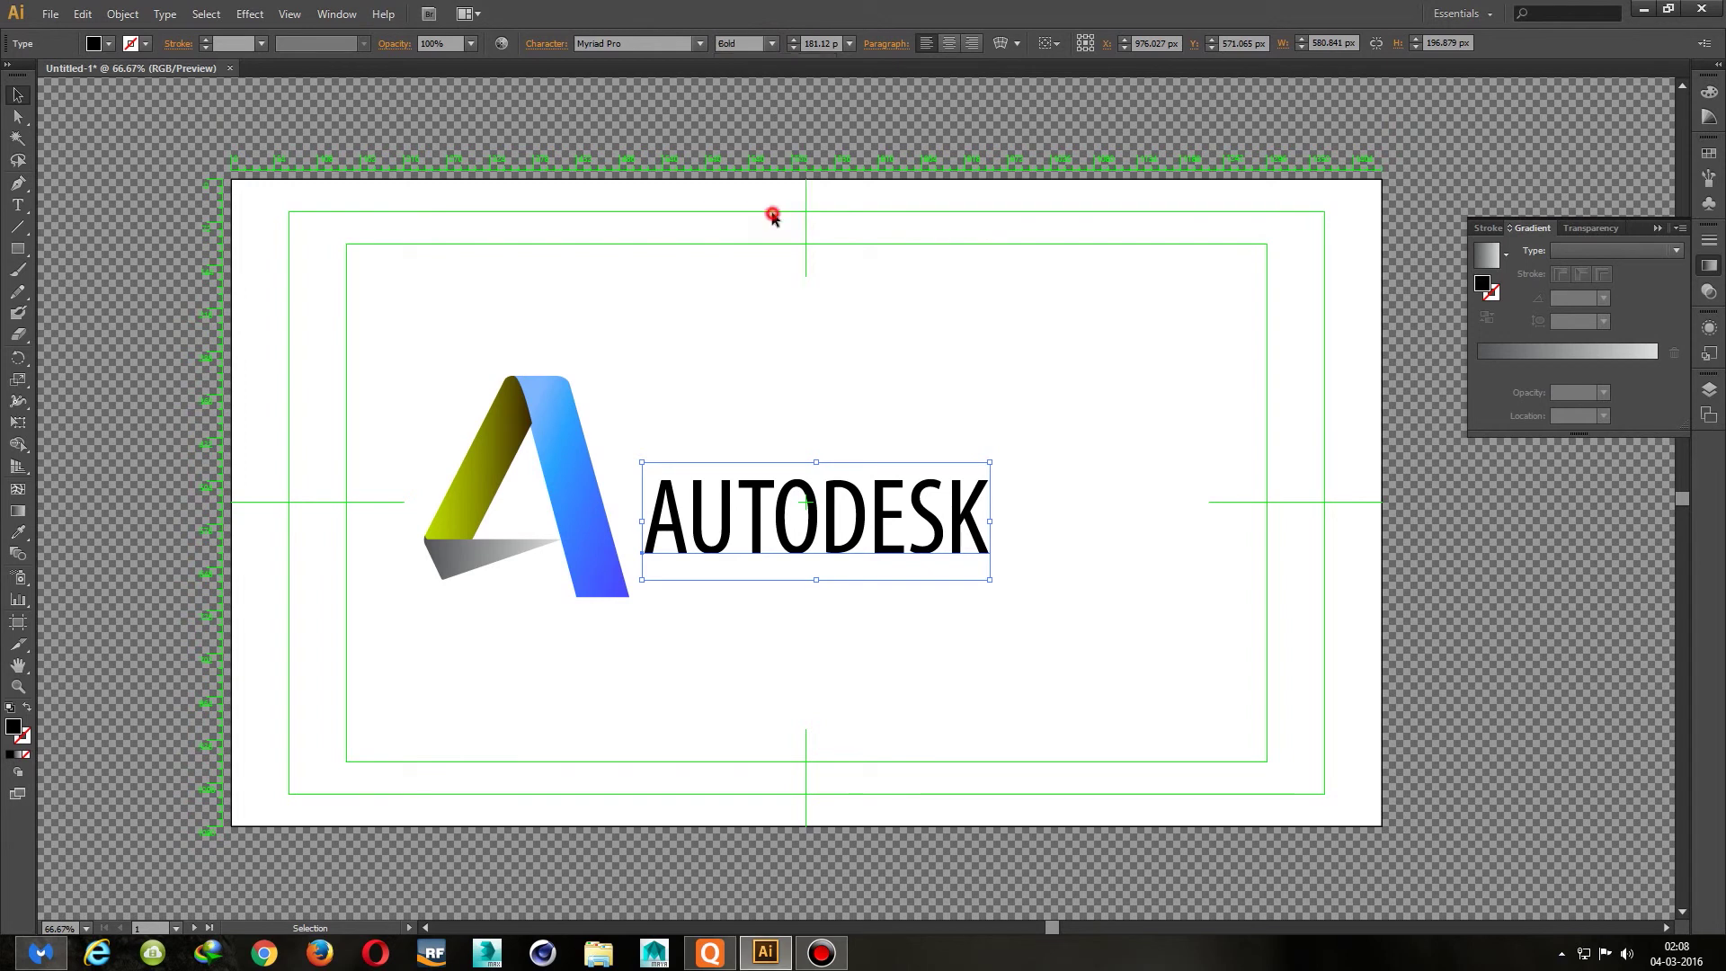
click(952, 329)
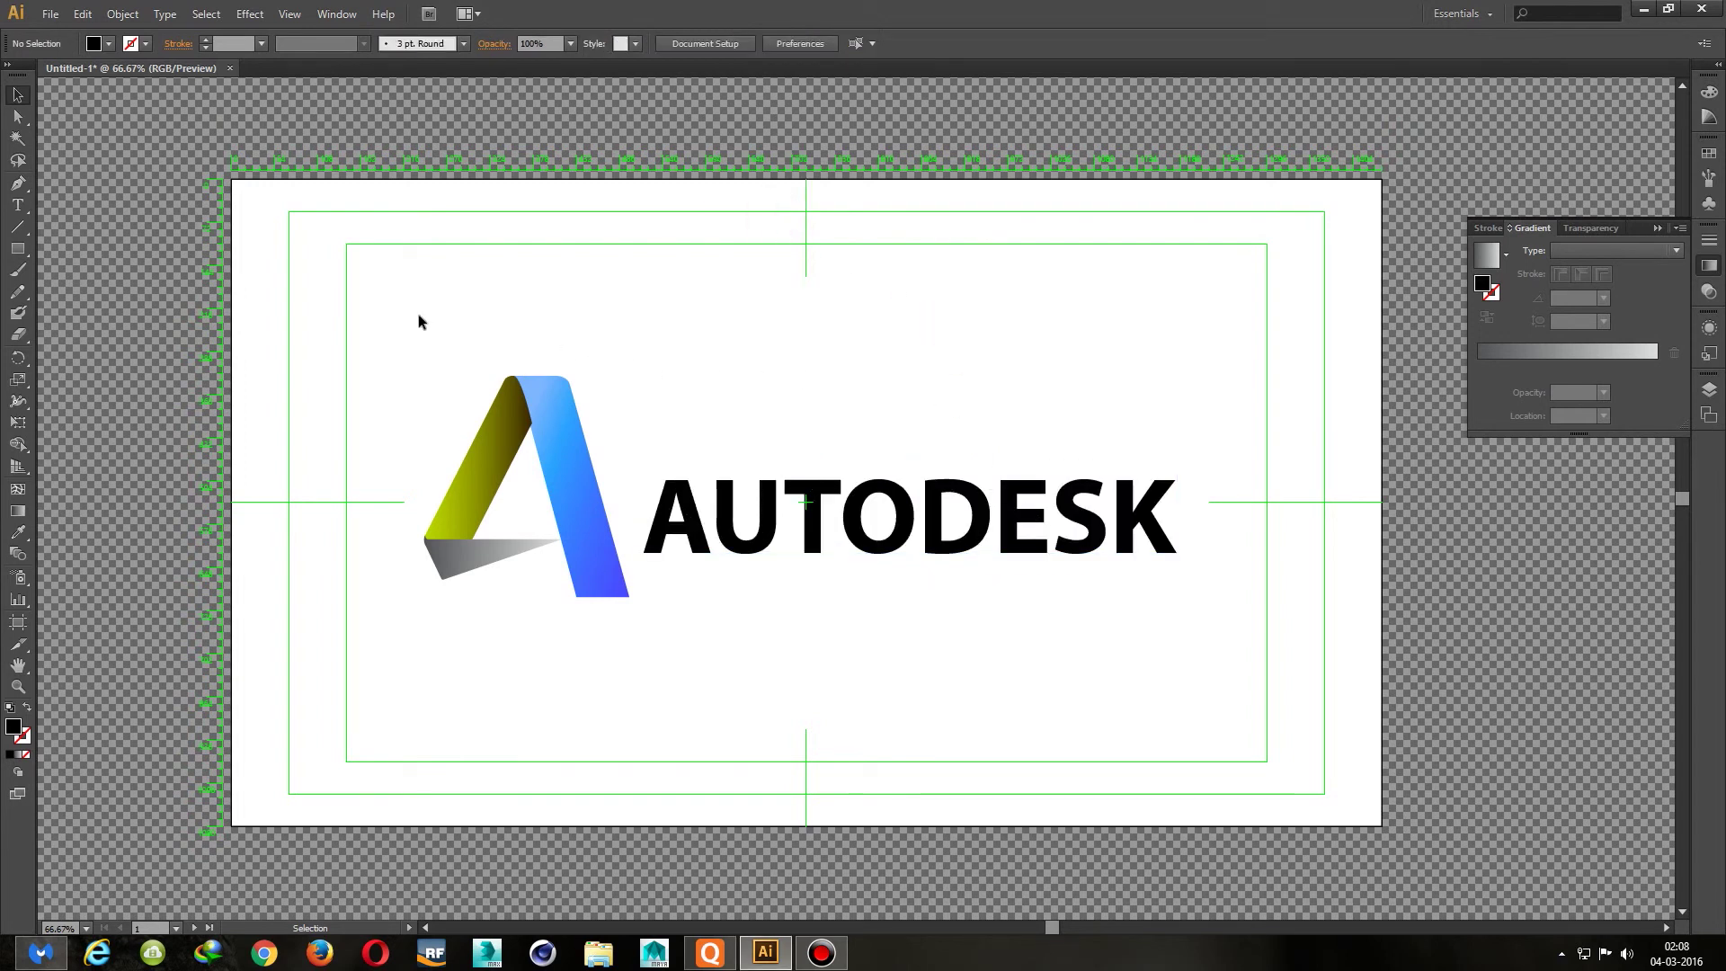
Vertically centre the A logo and the AUTODESK text on each other
drag(418, 322, 980, 593)
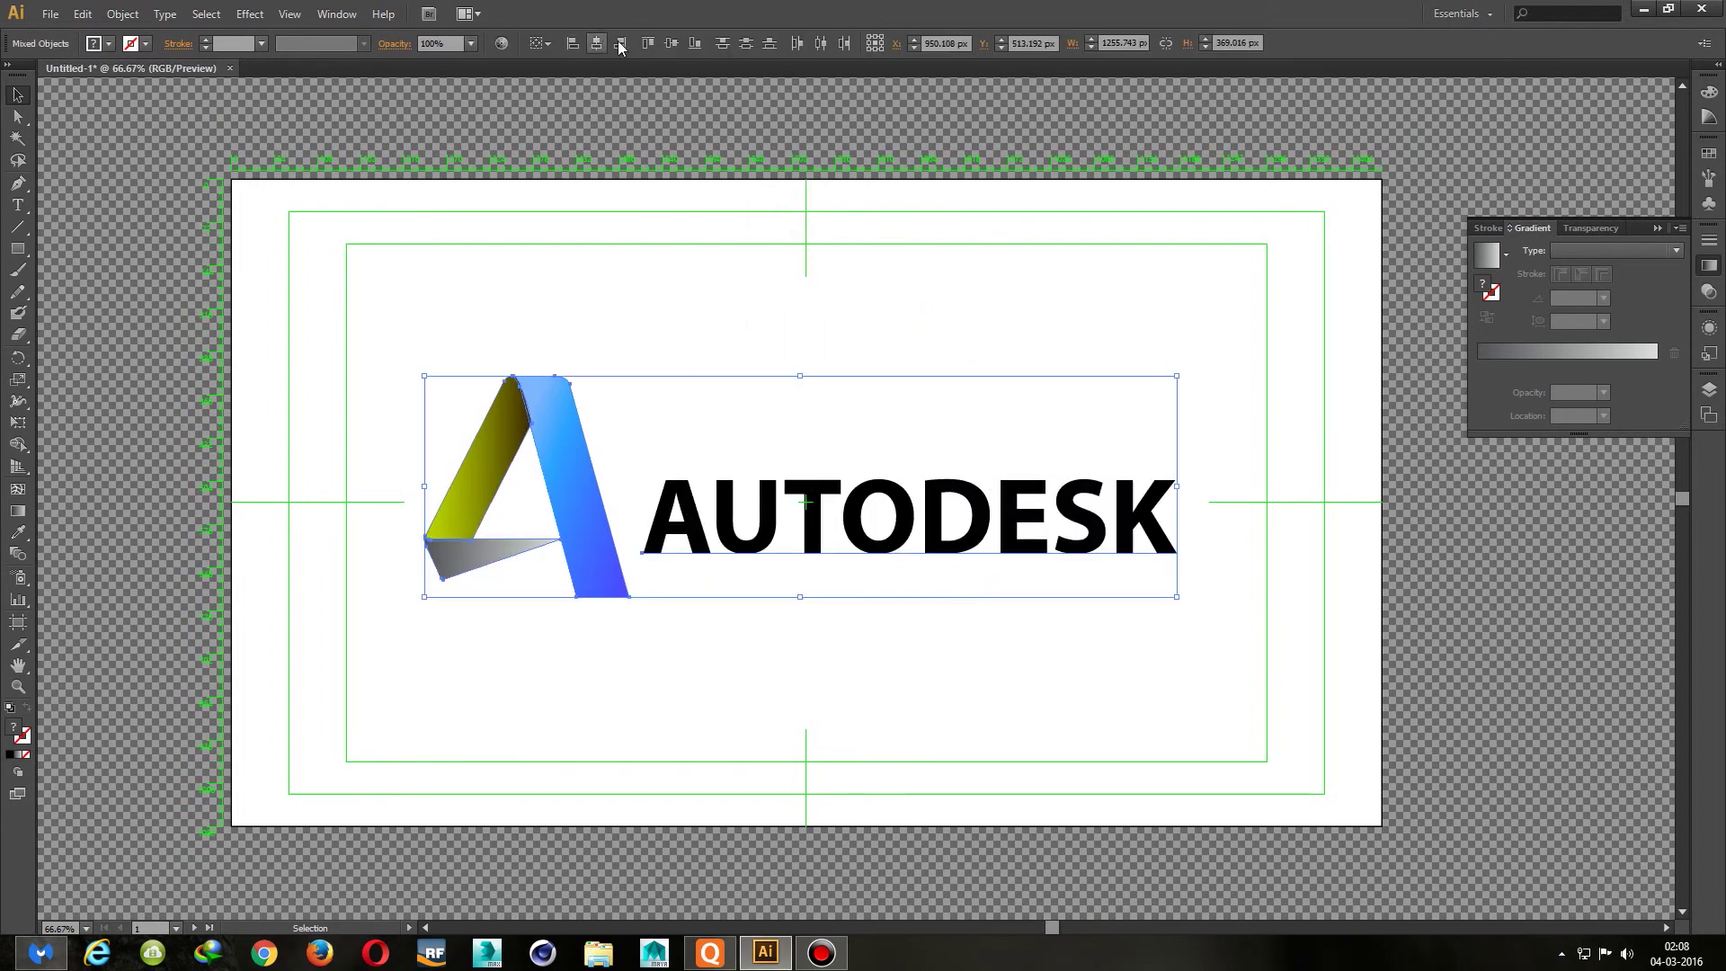
click(677, 43)
click(747, 288)
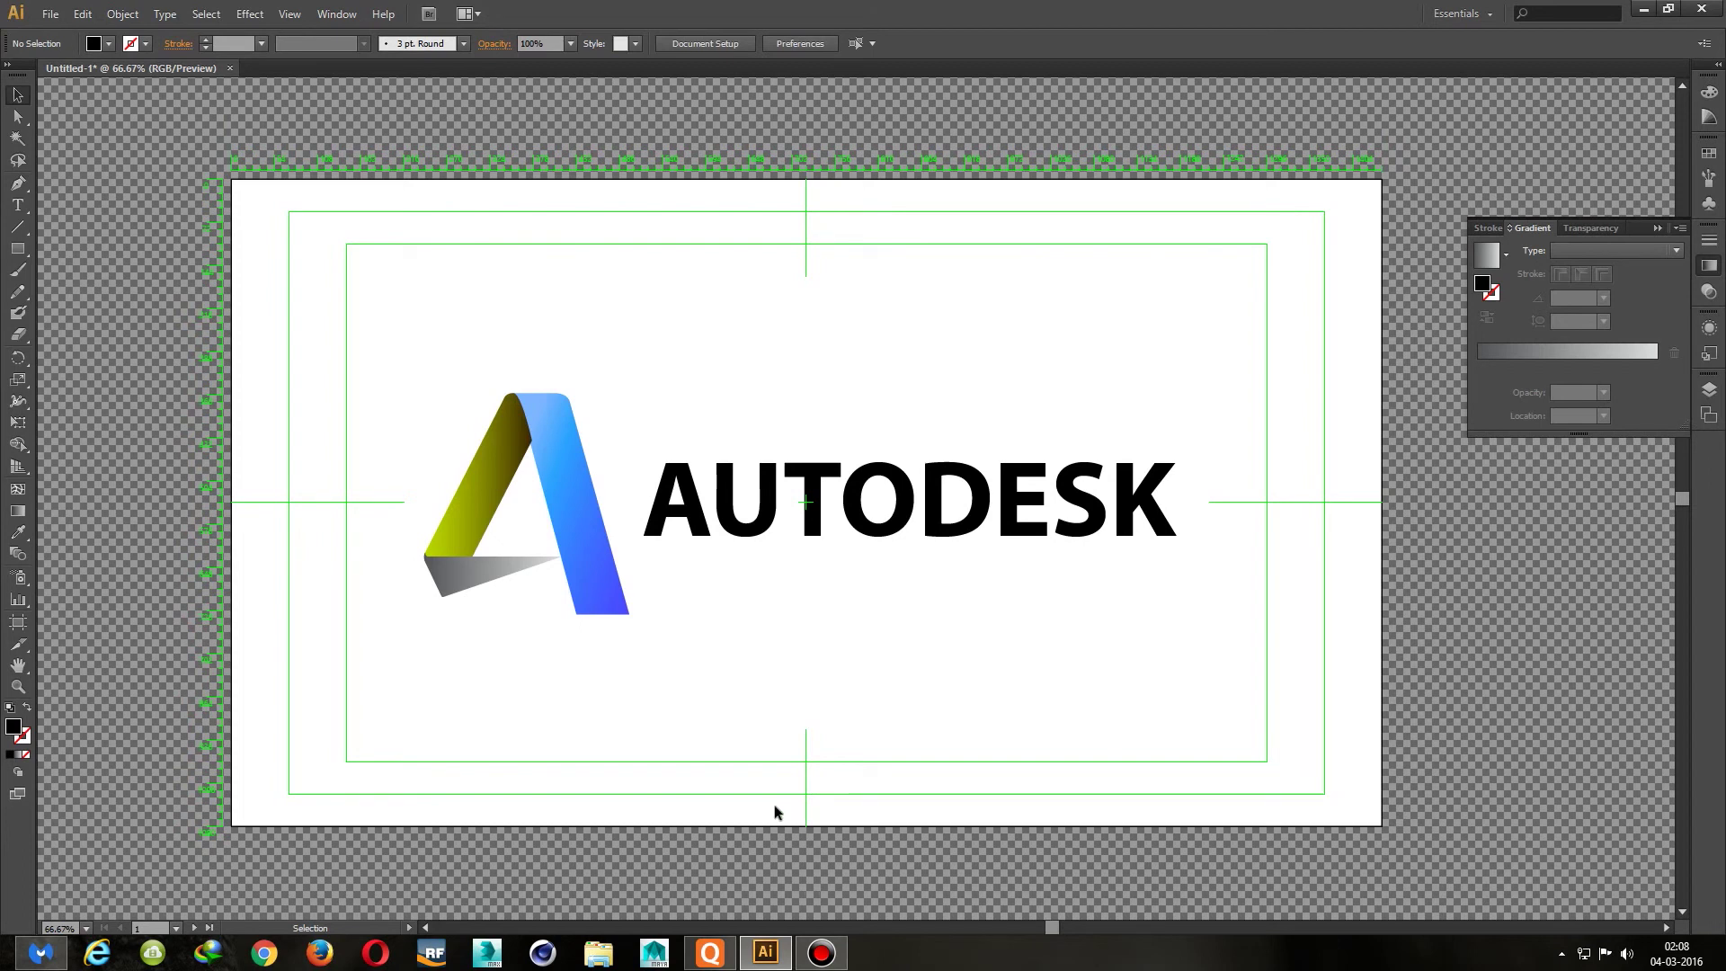
Scale the whole logo up larger on the page
drag(407, 314, 1183, 655)
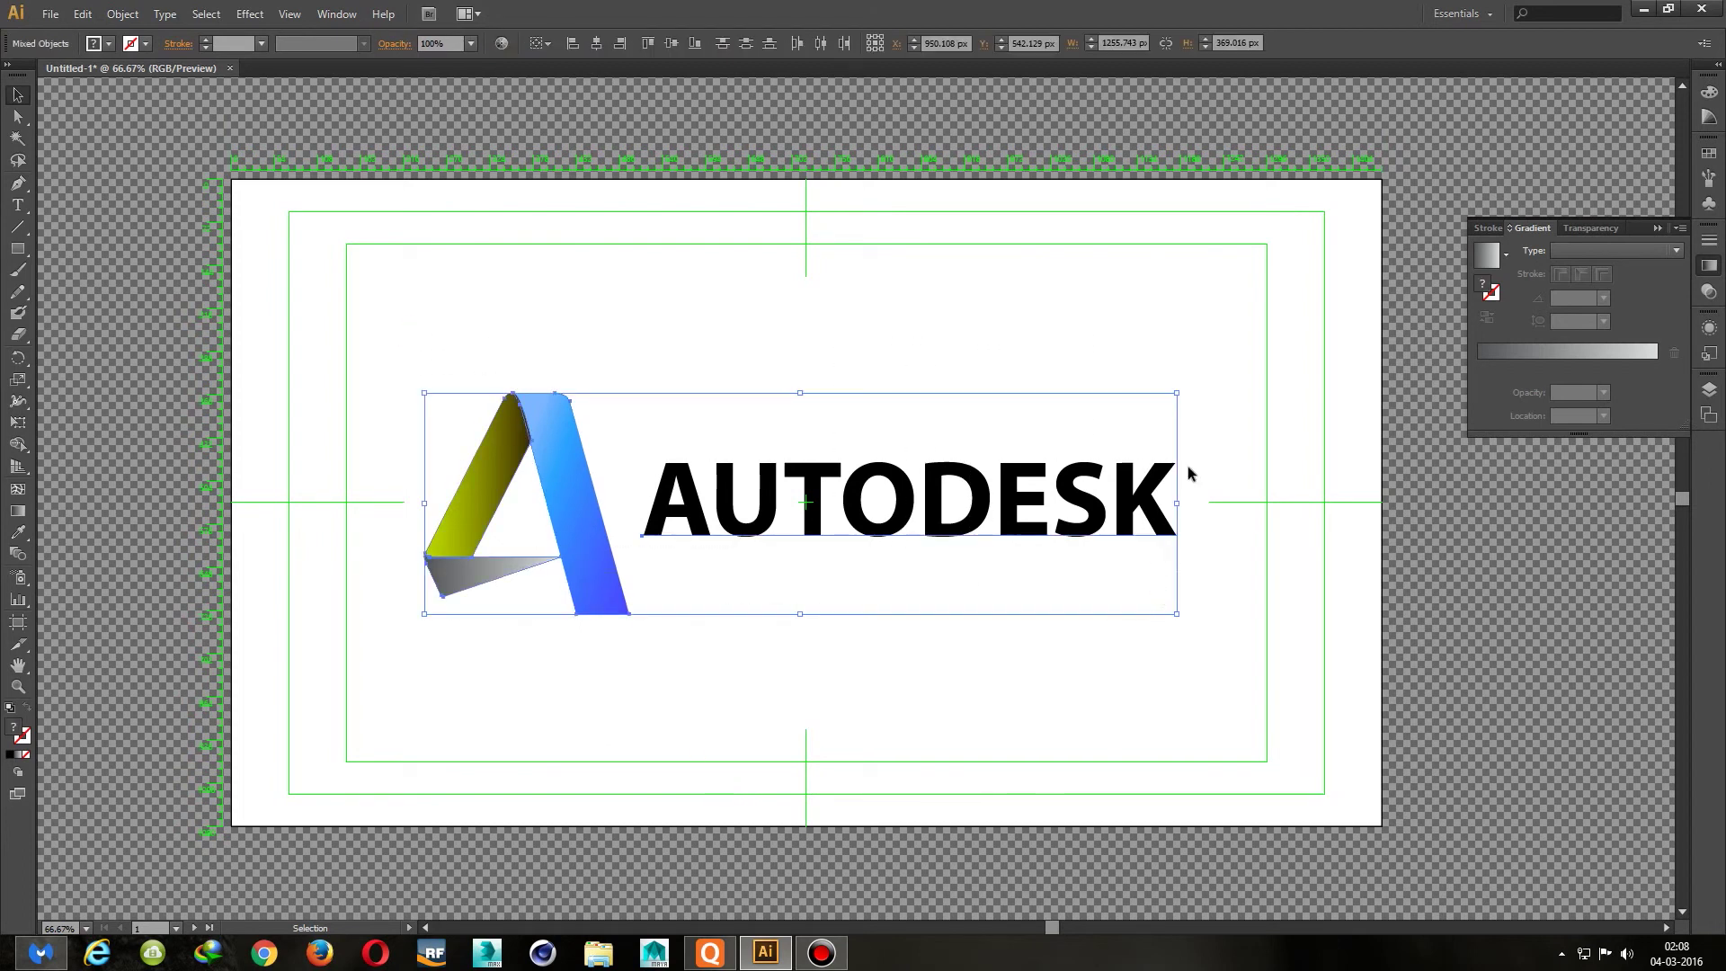
mouse_move(1177, 395)
mouse_down()
mouse_move(1340, 371)
mouse_move(1374, 396)
mouse_up()
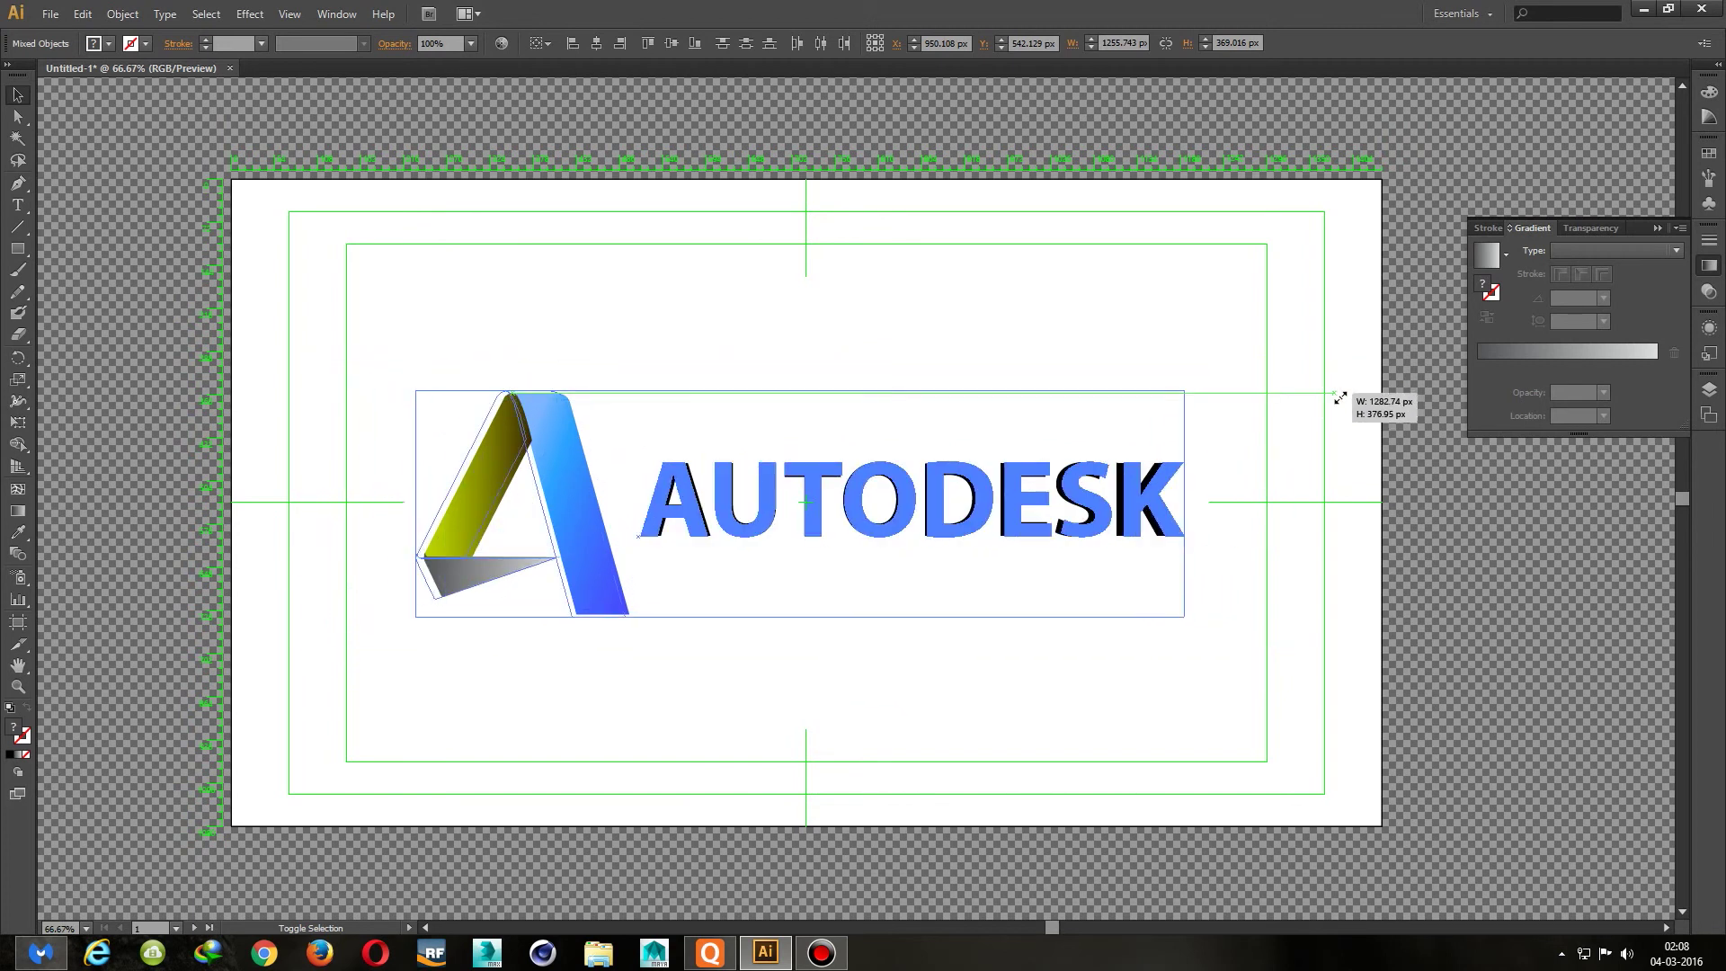
drag(1374, 396, 1375, 394)
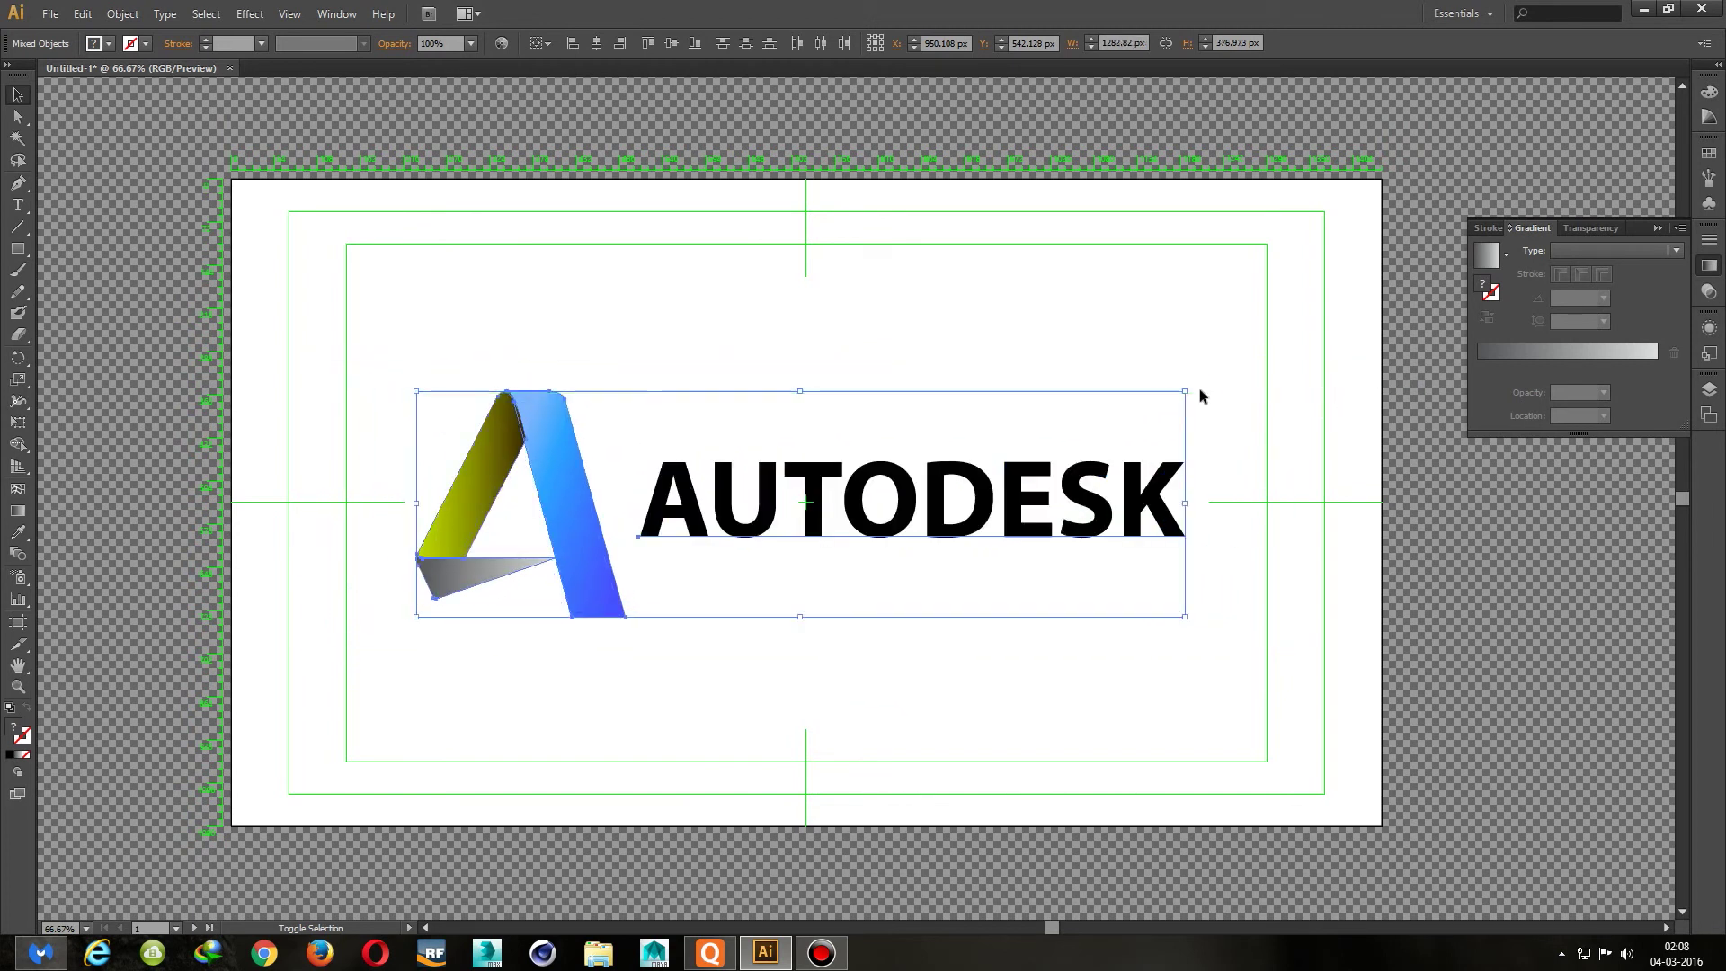
drag(1185, 392, 1250, 370)
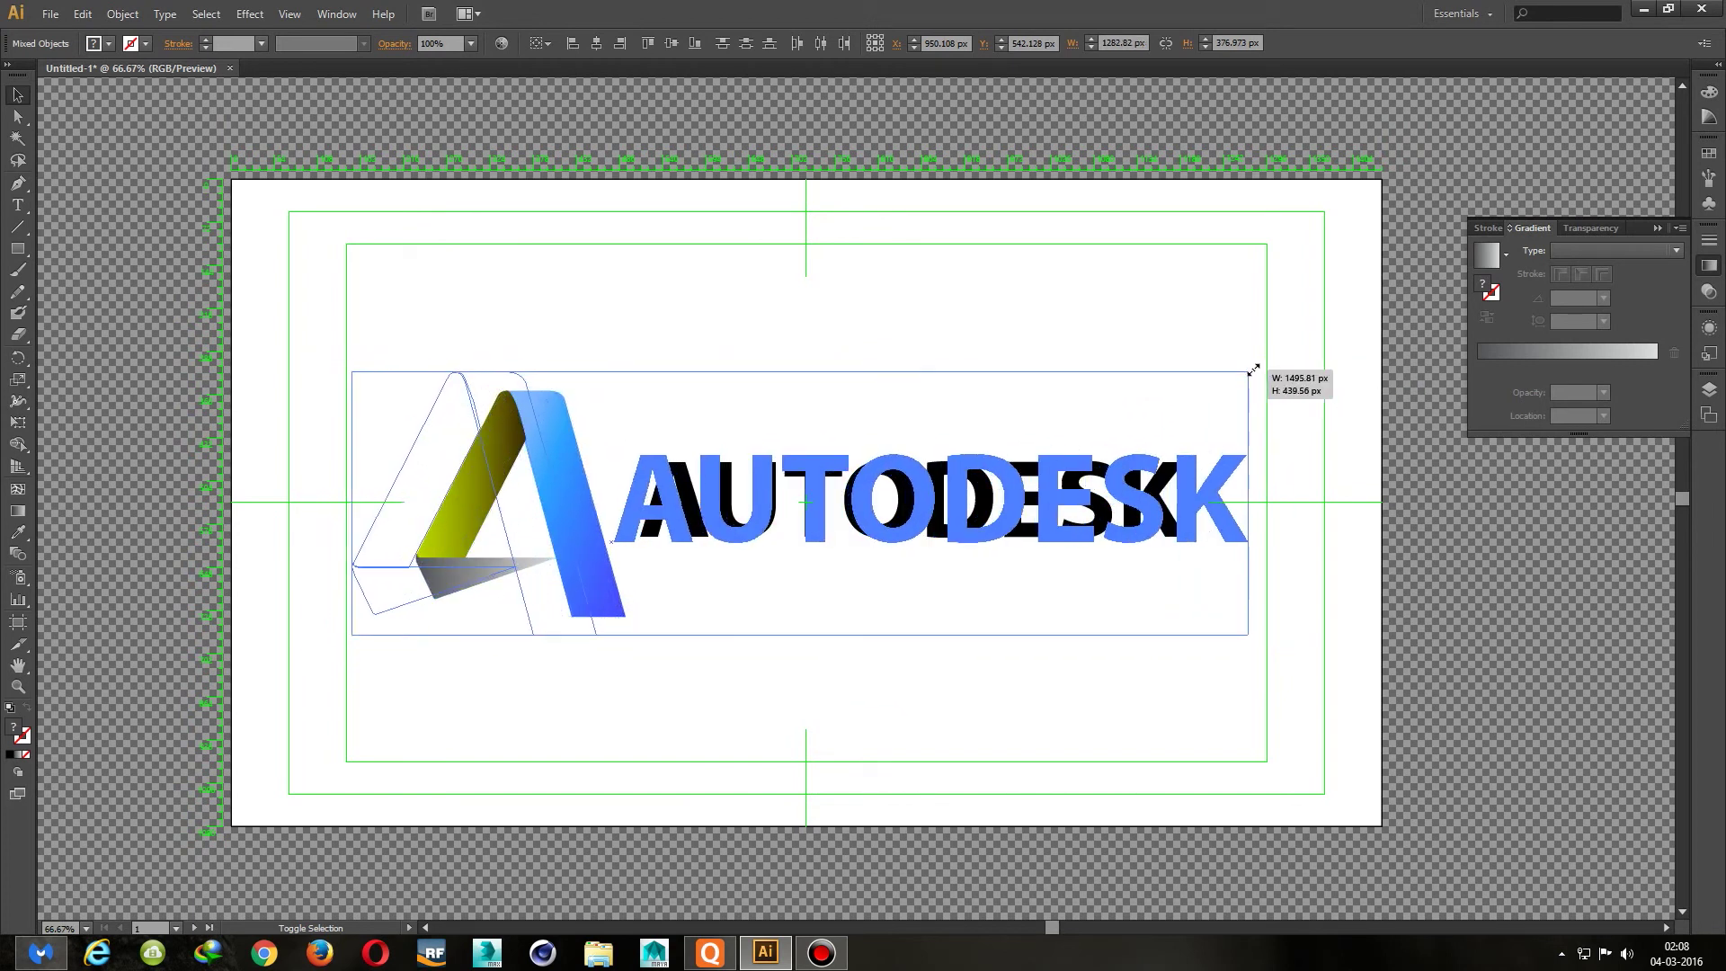
drag(1251, 370, 1240, 373)
click(1133, 320)
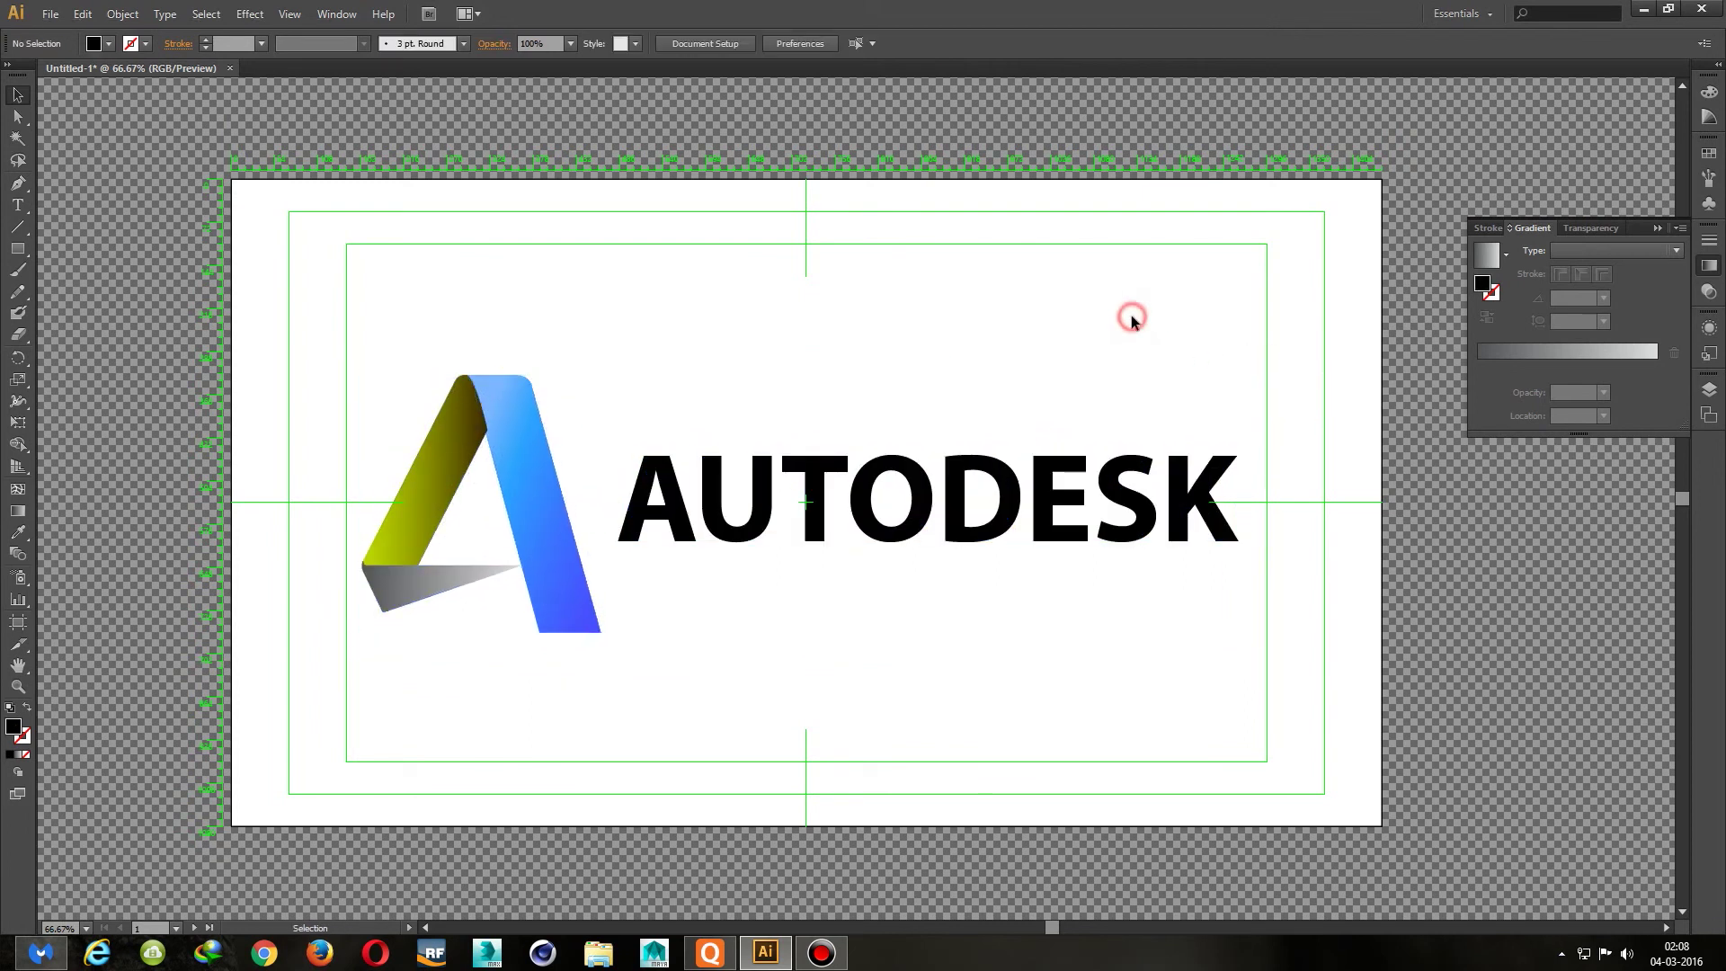
Zoom in to inspect the grey ribbon corner, then fit the page in view
scroll(349, 618, up, 5)
scroll(437, 440, up, 1)
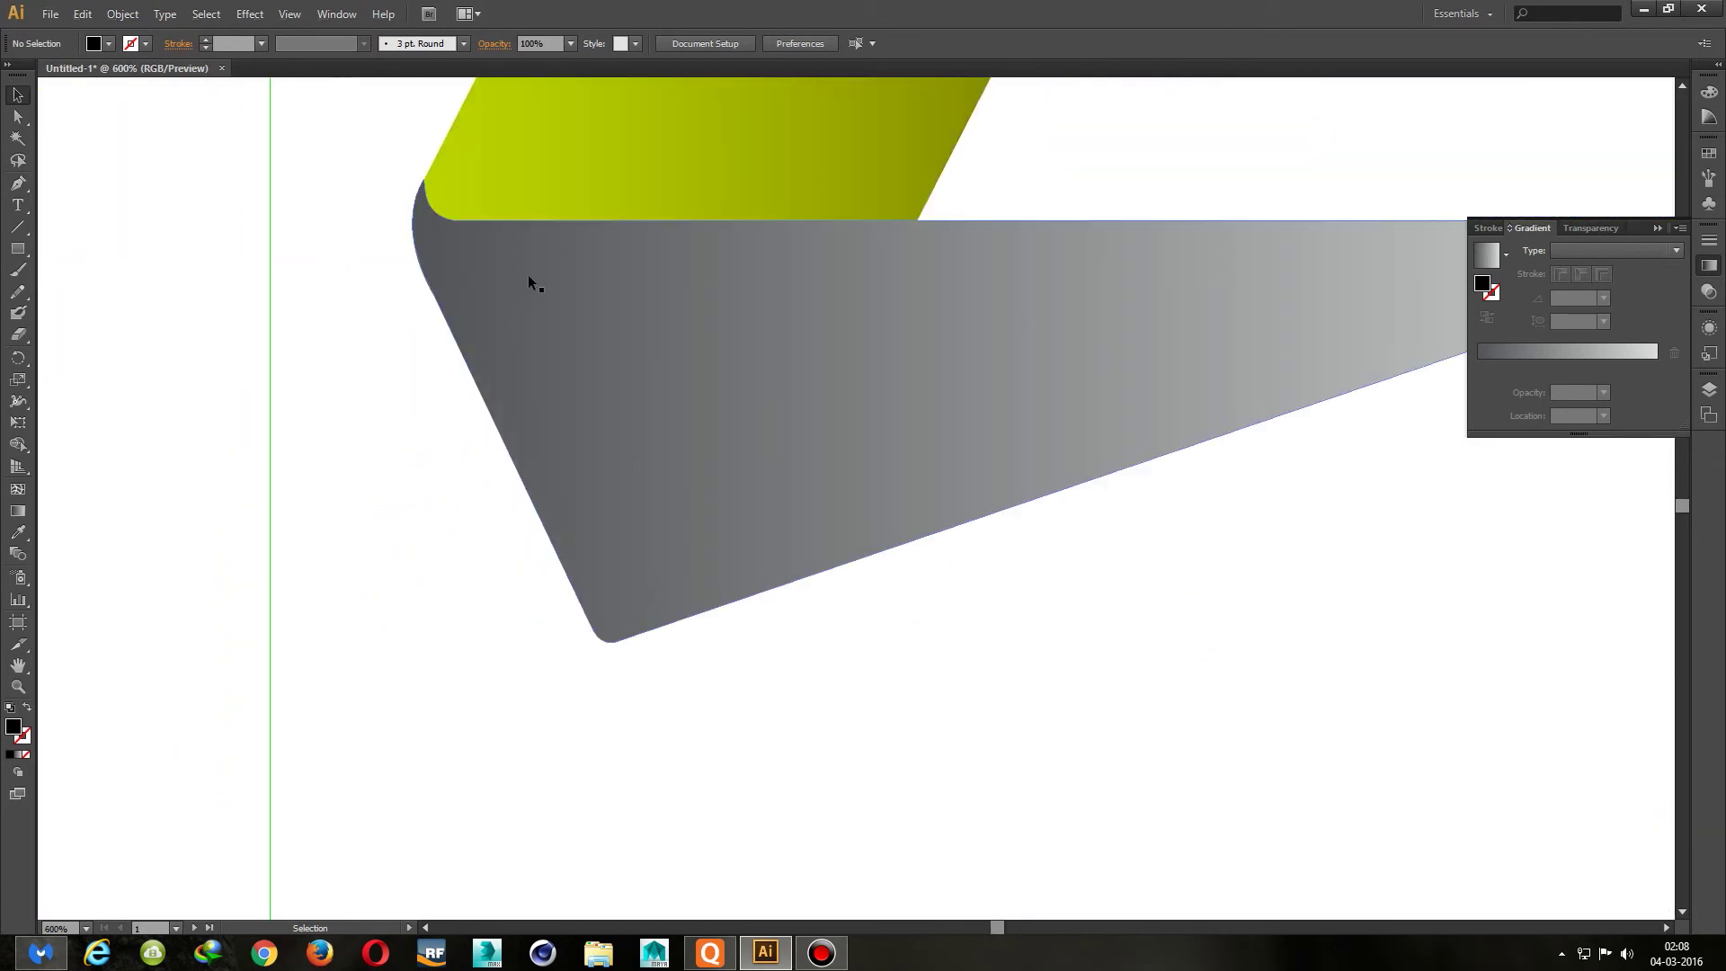
scroll(527, 248, up, 1)
scroll(414, 346, up, 1)
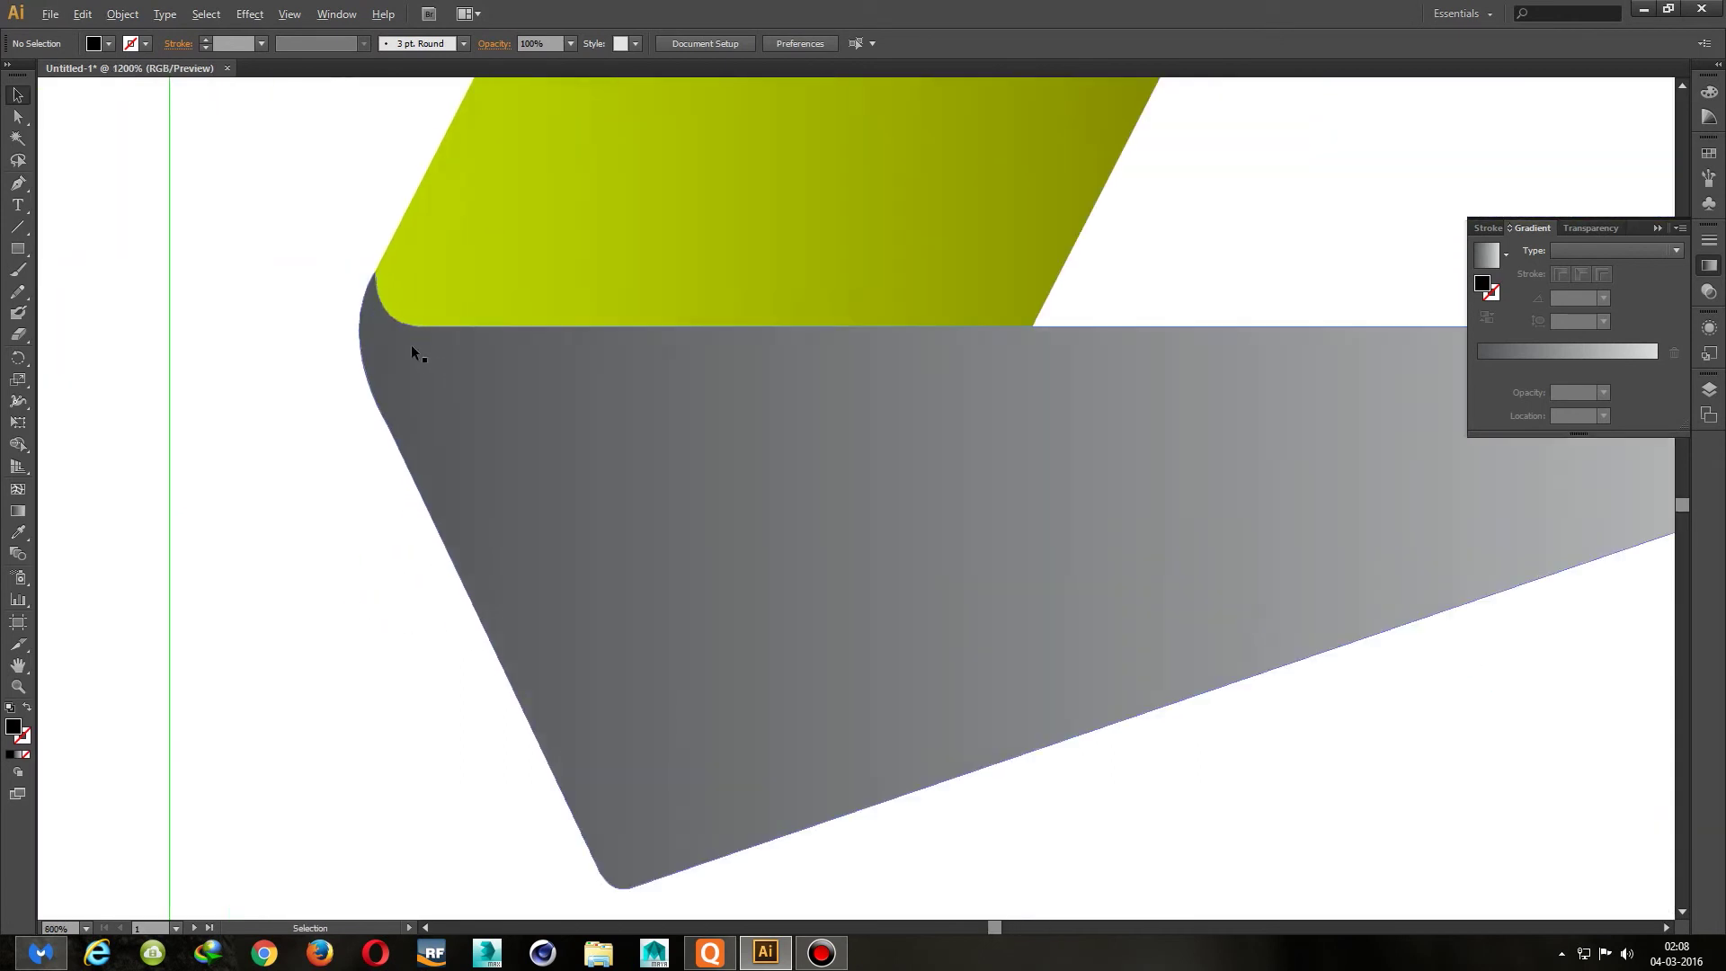
click(412, 346)
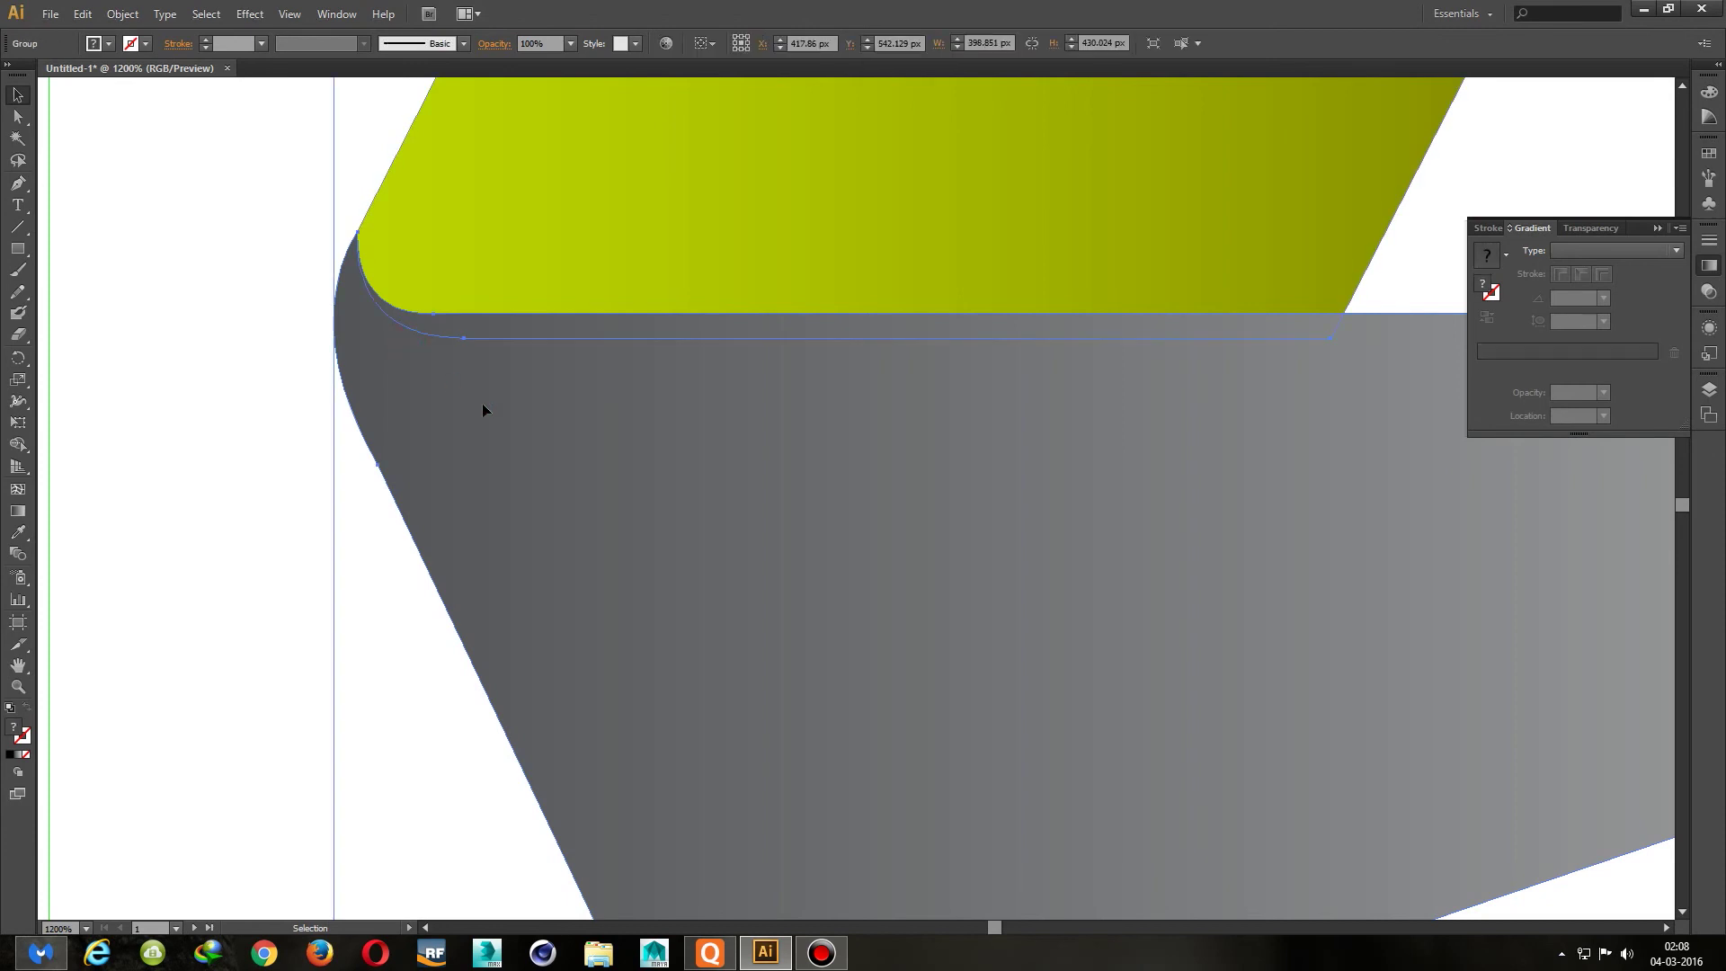
key(ctrl+0)
click(325, 388)
scroll(644, 471, down, 2)
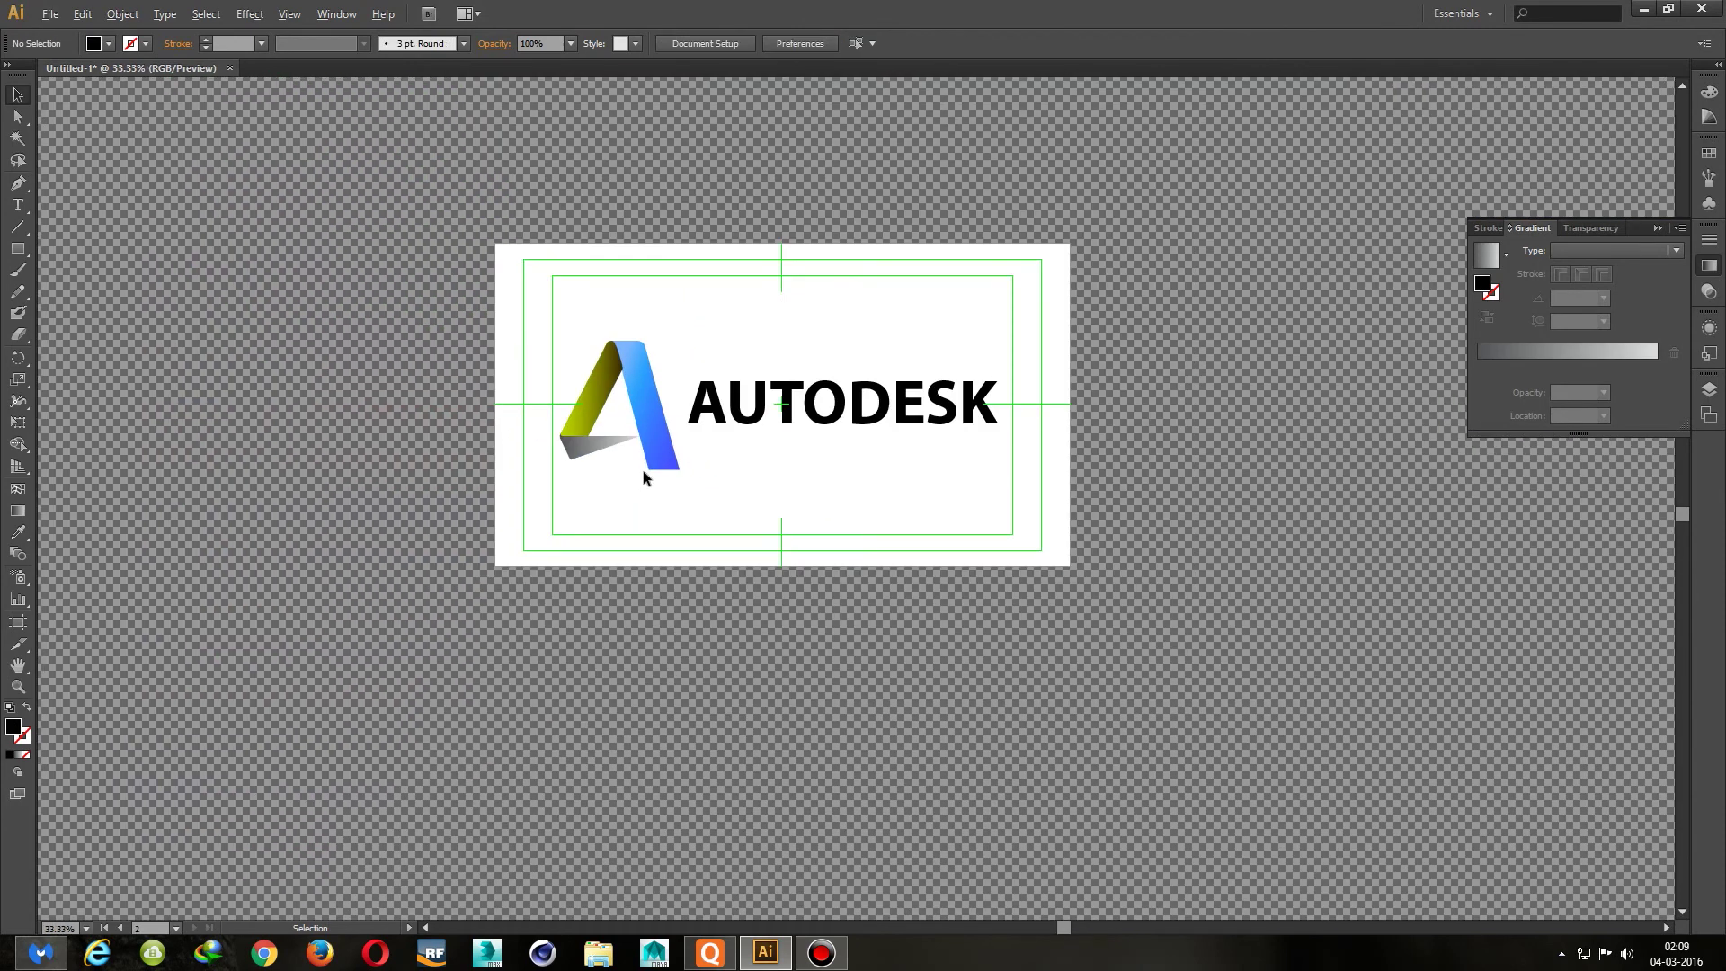
scroll(643, 471, up, 1)
scroll(790, 513, up, 1)
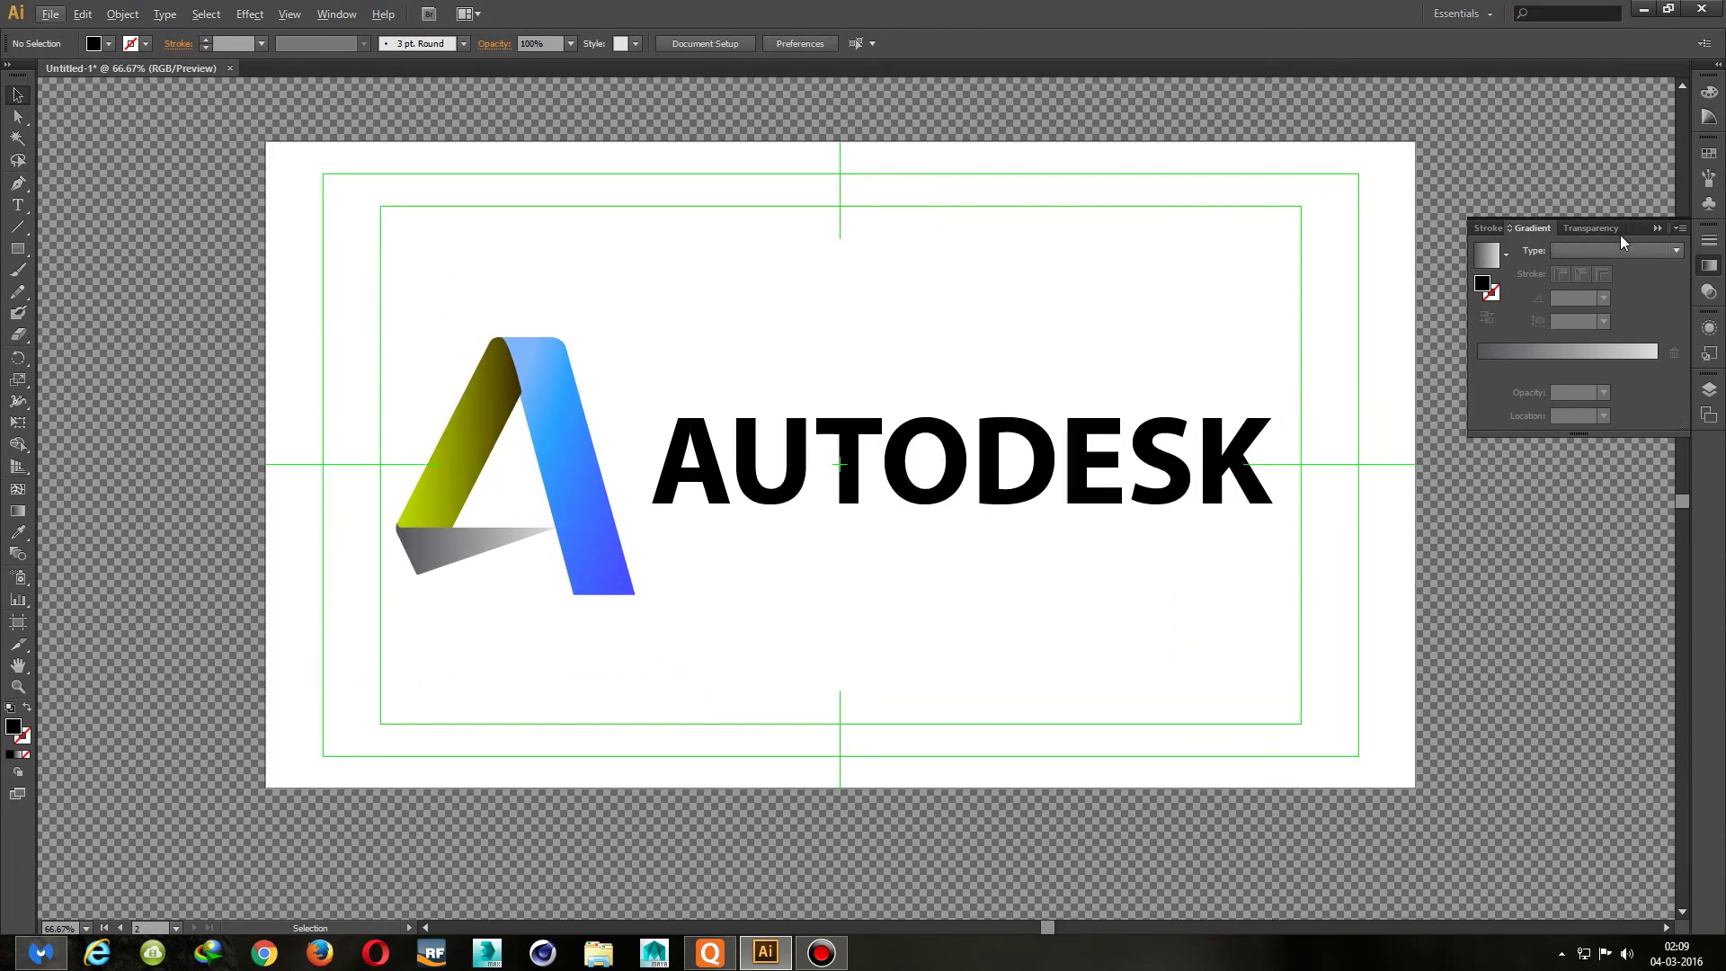
click(1652, 228)
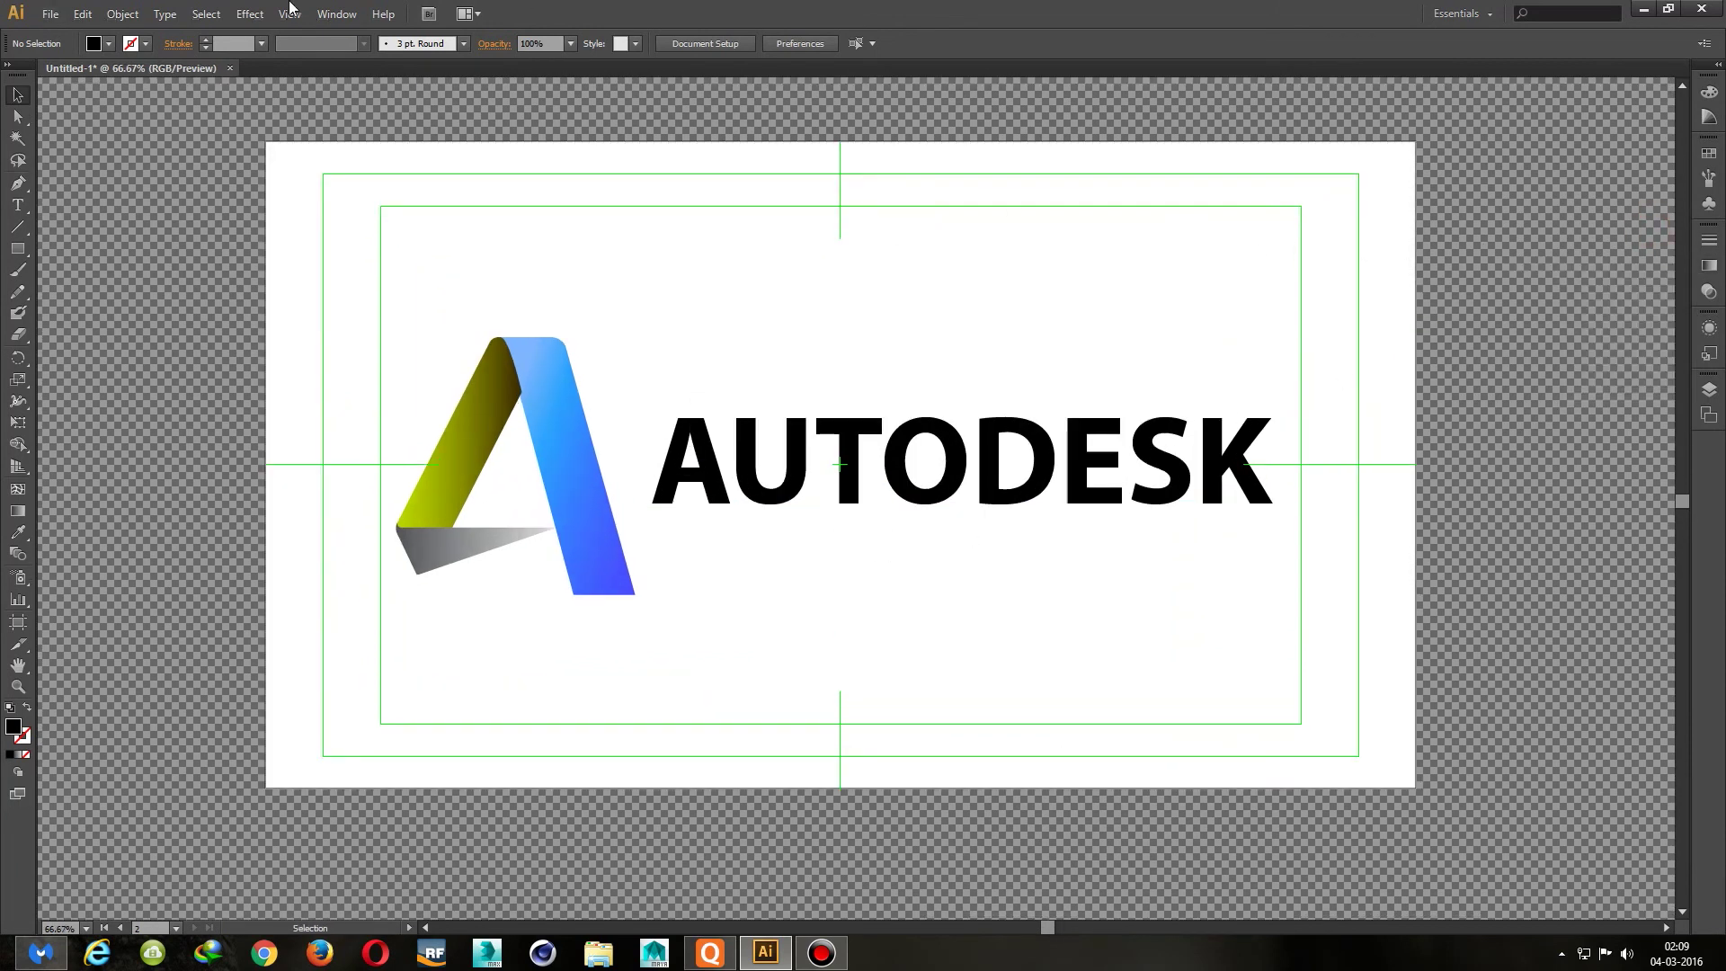
Export the artwork as a JPEG named Autodesk on the desktop
click(50, 13)
click(94, 350)
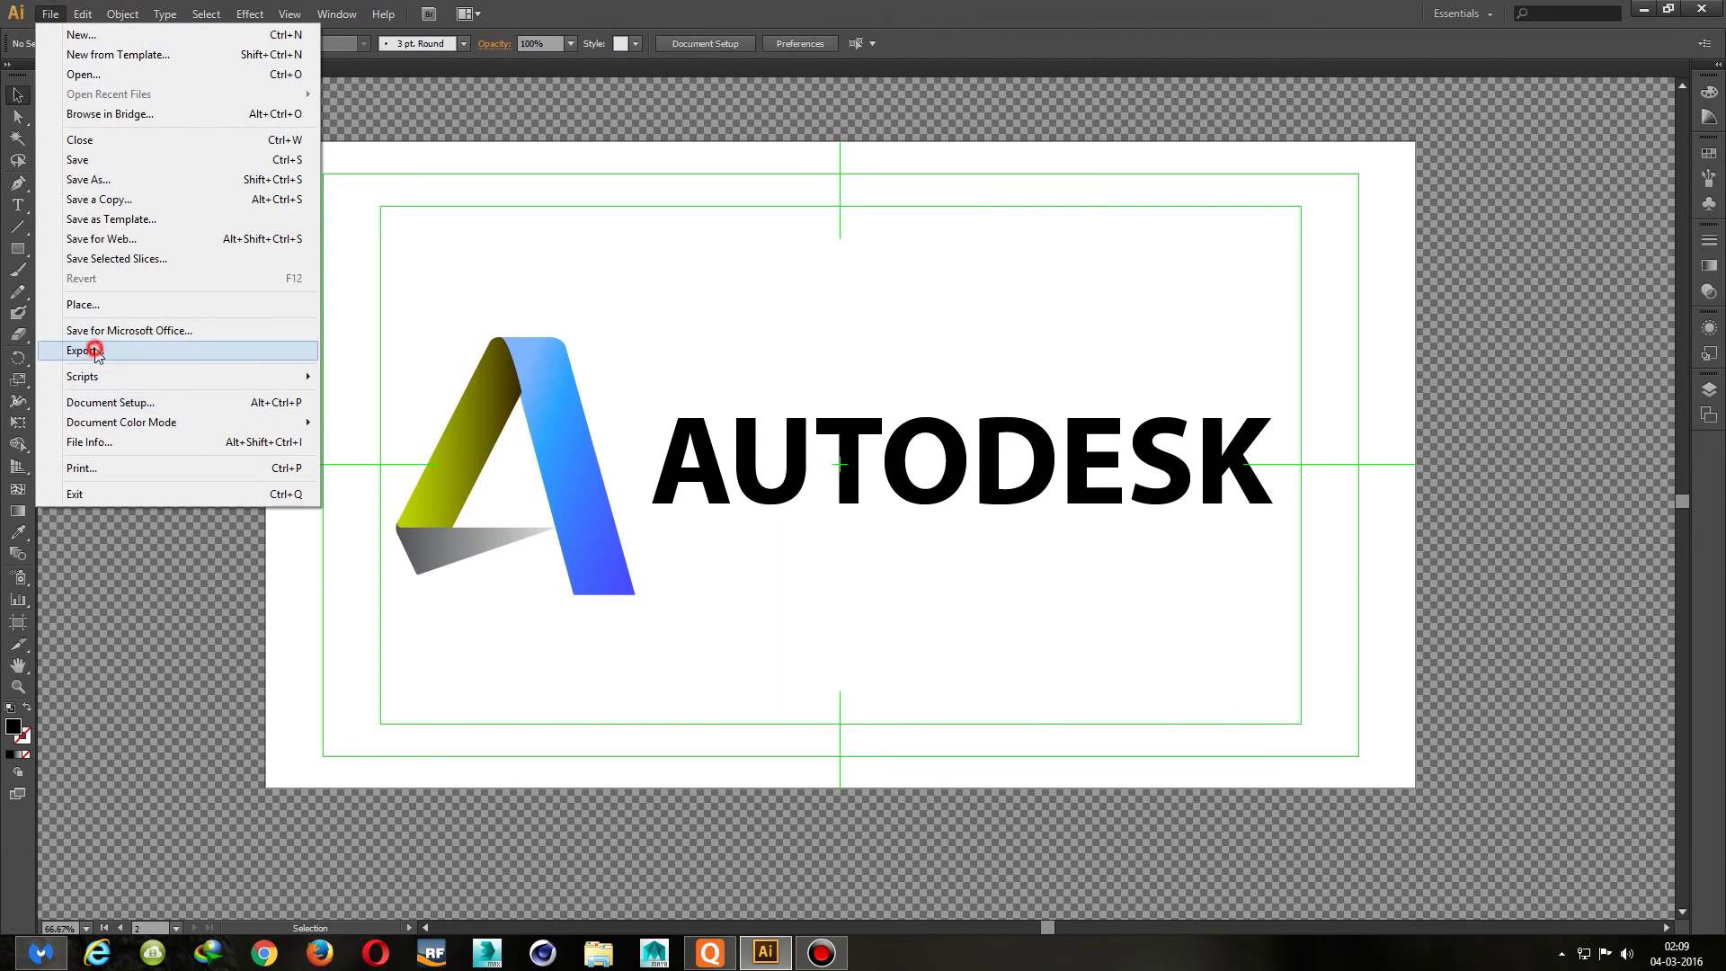
click(51, 140)
click(225, 357)
click(225, 435)
double_click(232, 332)
text(Autodesk)
key(Return)
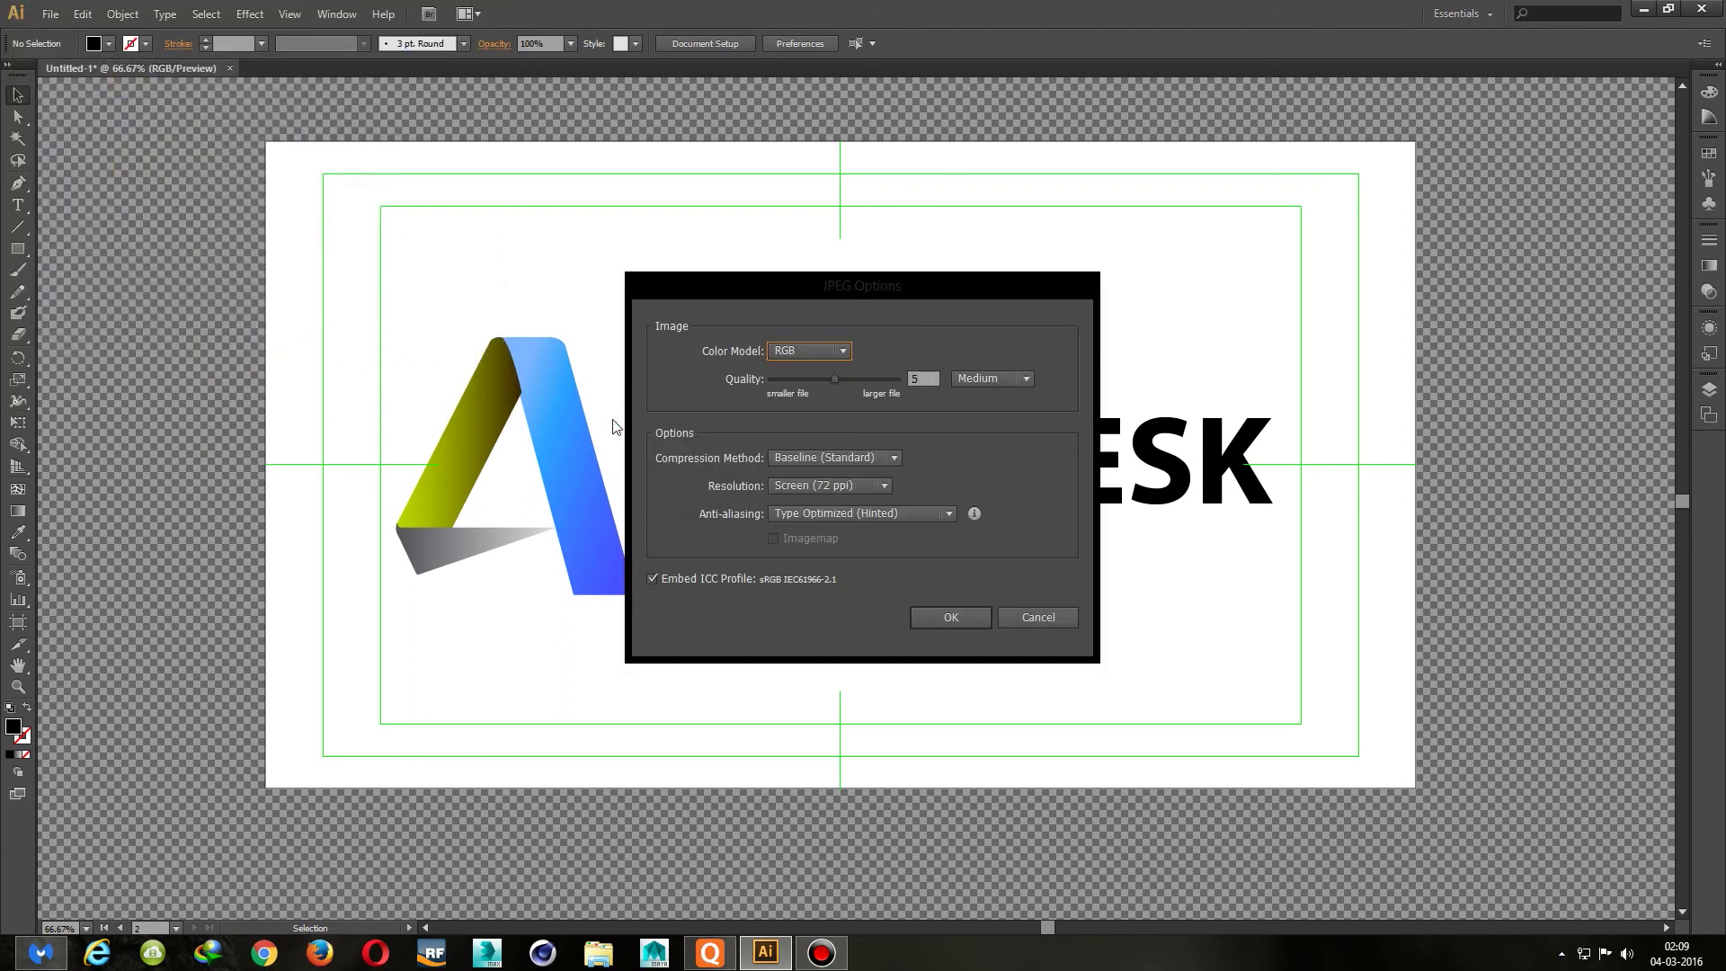
Set JPEG quality to 10 and resolution to 300 ppi, then export
drag(827, 378, 888, 387)
click(858, 485)
click(836, 543)
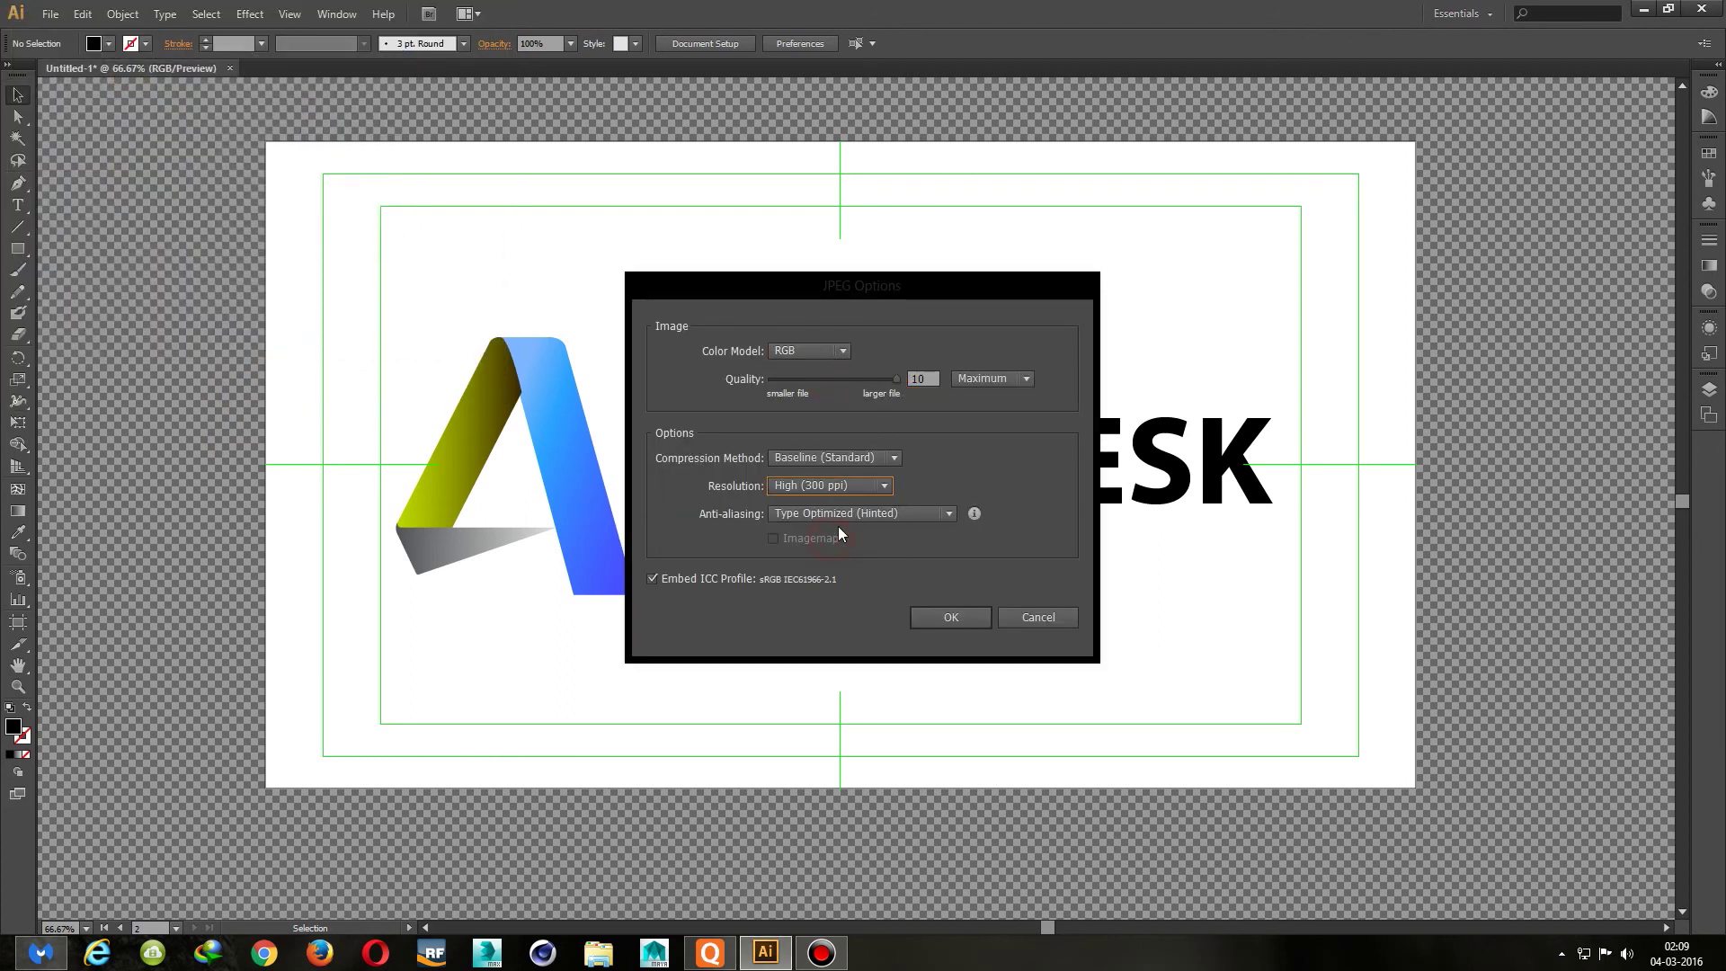
click(836, 525)
click(796, 353)
click(956, 616)
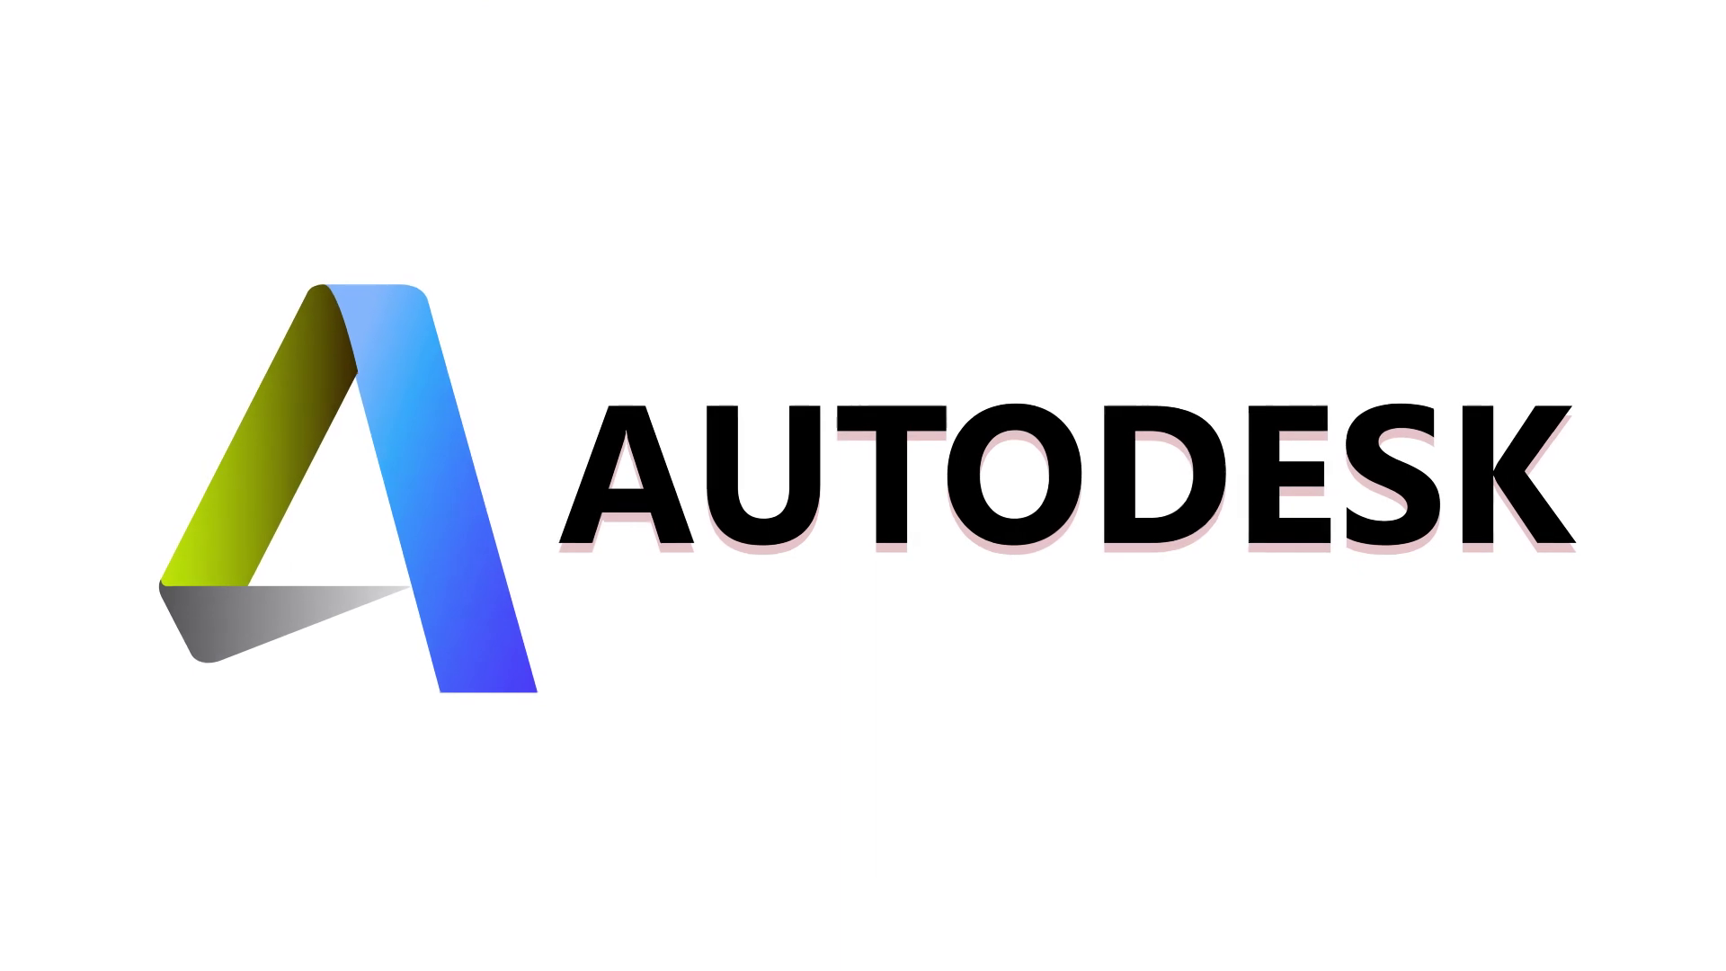